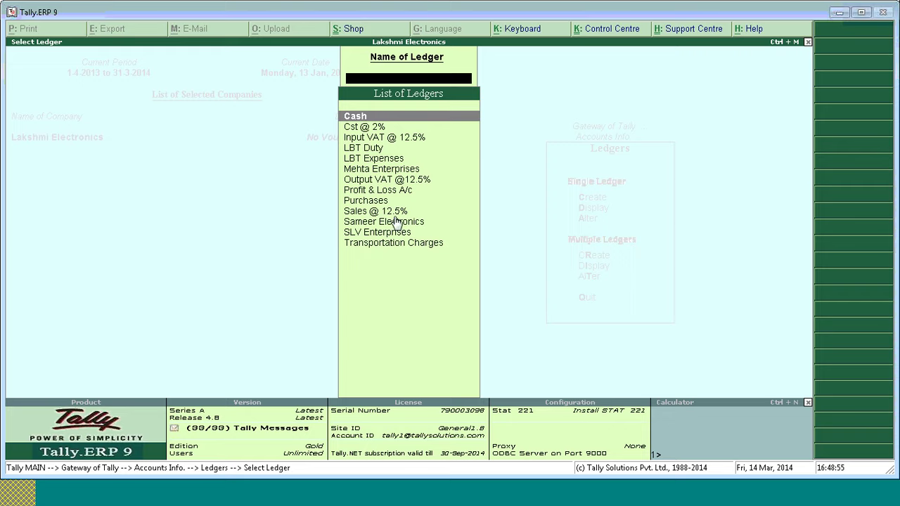
Open the Sameer Electronics ledger for alteration and change its state to Madhya Pradesh, then back to Maharashtra.
{"action": "left_click", "coordinate": [396, 223]}
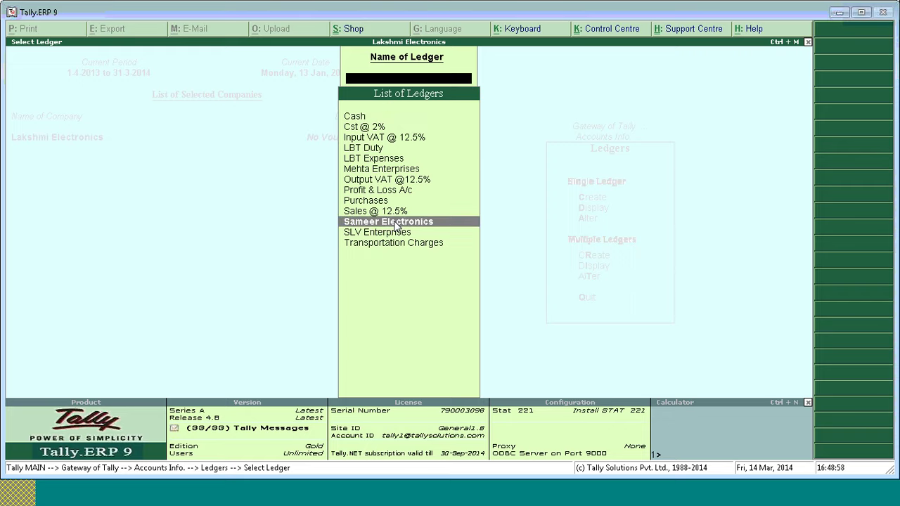
{"action": "left_click", "coordinate": [396, 224]}
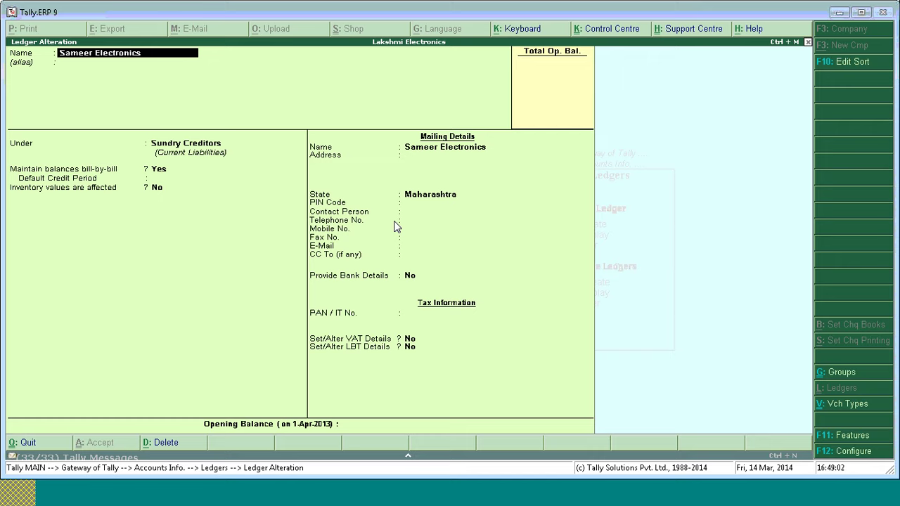
{"action": "key", "text": "Return"}
{"action": "key", "text": "Return"}
{"action": "key", "text": "Return"}
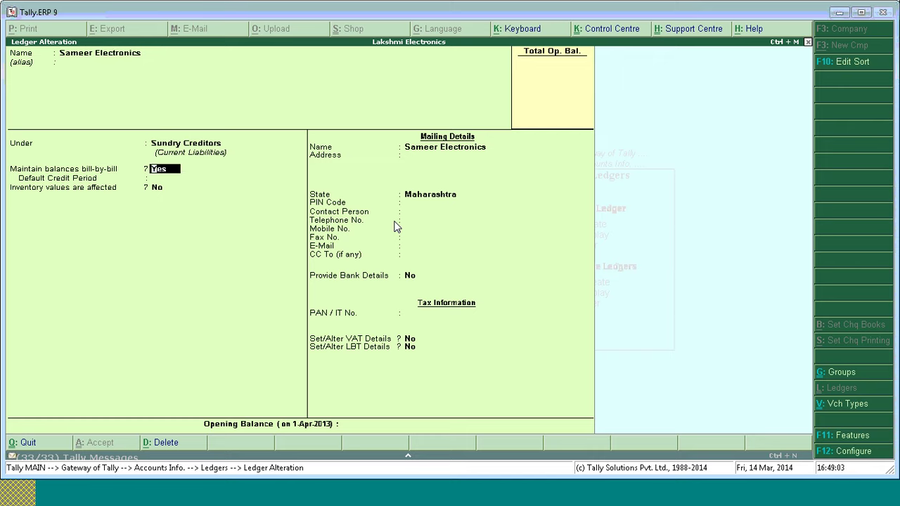
{"action": "key", "text": "Return"}
{"action": "key", "text": "Return"}
{"action": "key", "text": "Return"}
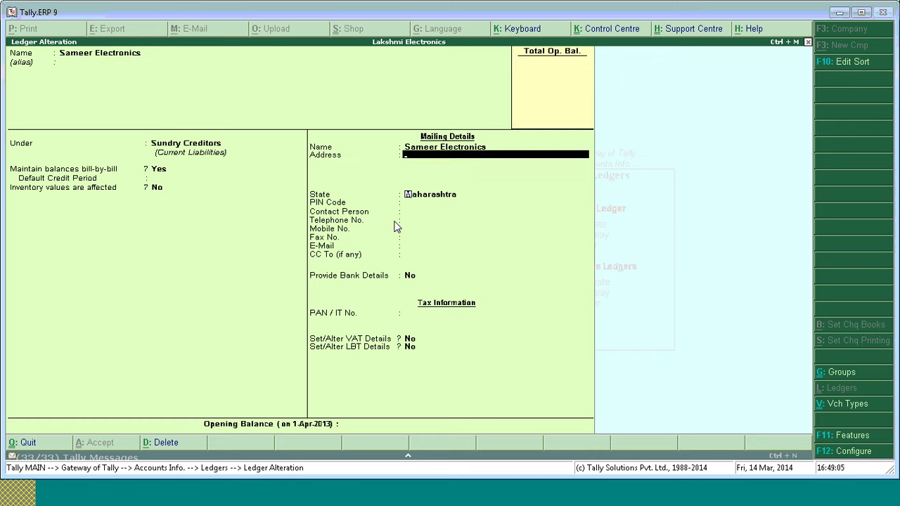
{"action": "key", "text": "Return"}
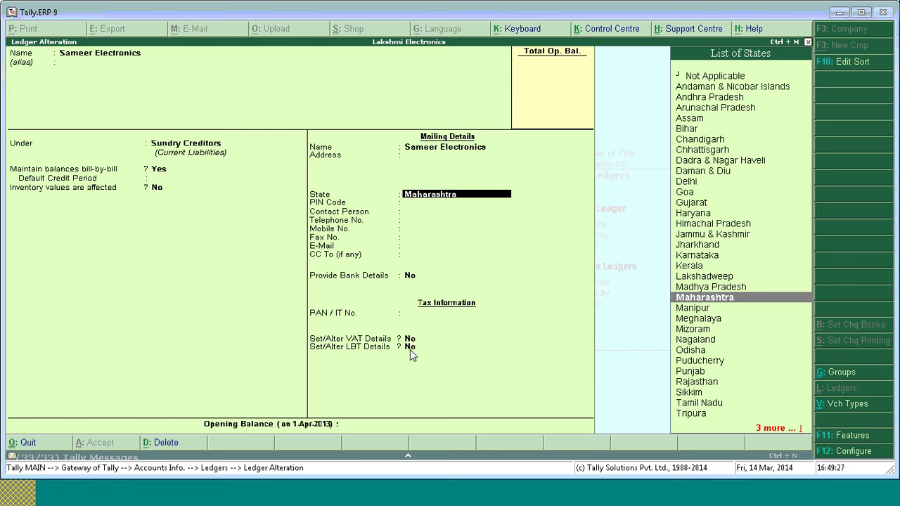
{"action": "key", "text": "Up"}
{"action": "key", "text": "Return"}
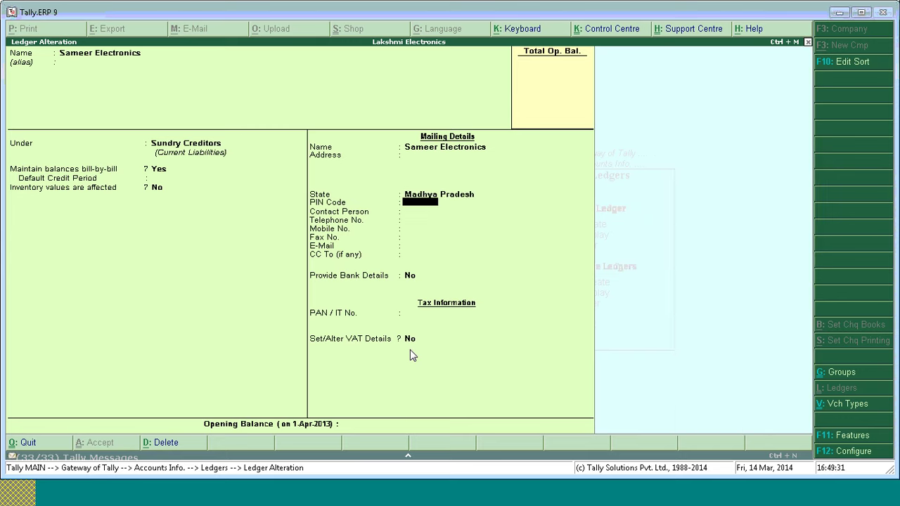
{"action": "key", "text": "BackSpace"}
{"action": "type", "text": "Maha"}
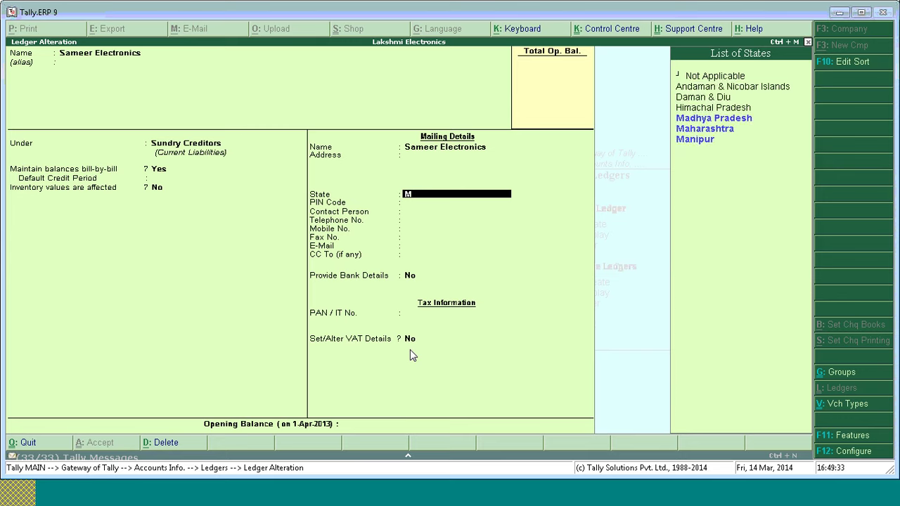
{"action": "key", "text": "Return"}
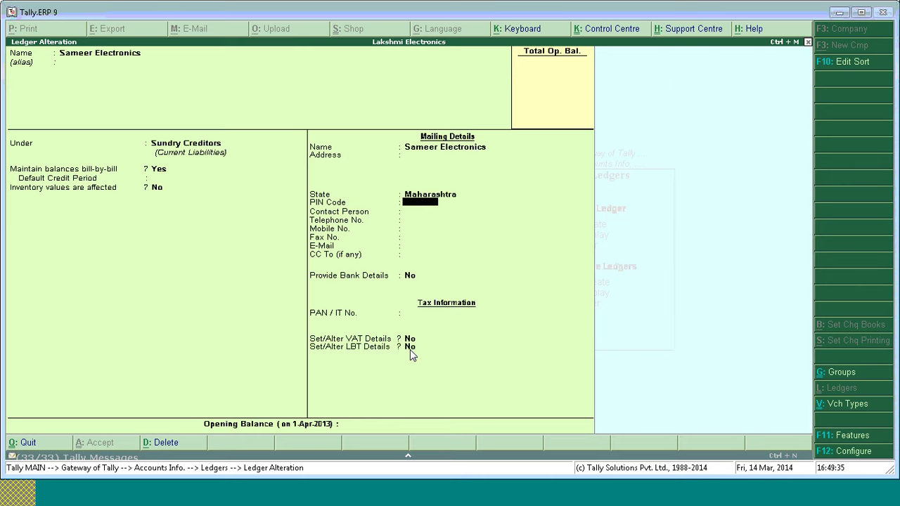
Answer Yes to Set/Alter LBT Details for Sameer Electronics.
{"action": "key", "text": "Return"}
{"action": "key", "text": "Return"}
{"action": "key", "text": "Return"}
{"action": "key", "text": "Return"}
{"action": "key", "text": "Return"}
{"action": "key", "text": "Return"}
{"action": "key", "text": "Return"}
{"action": "key", "text": "Return"}
{"action": "key", "text": "Return"}
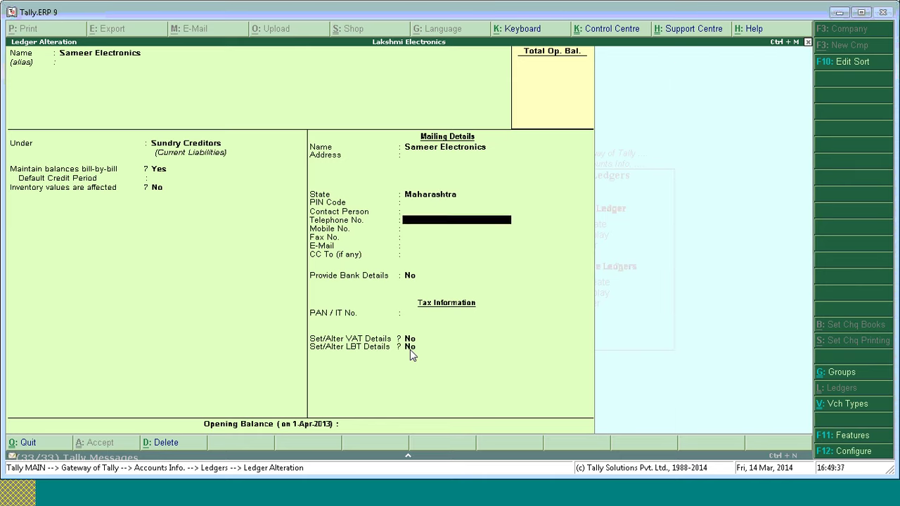
{"action": "key", "text": "Return"}
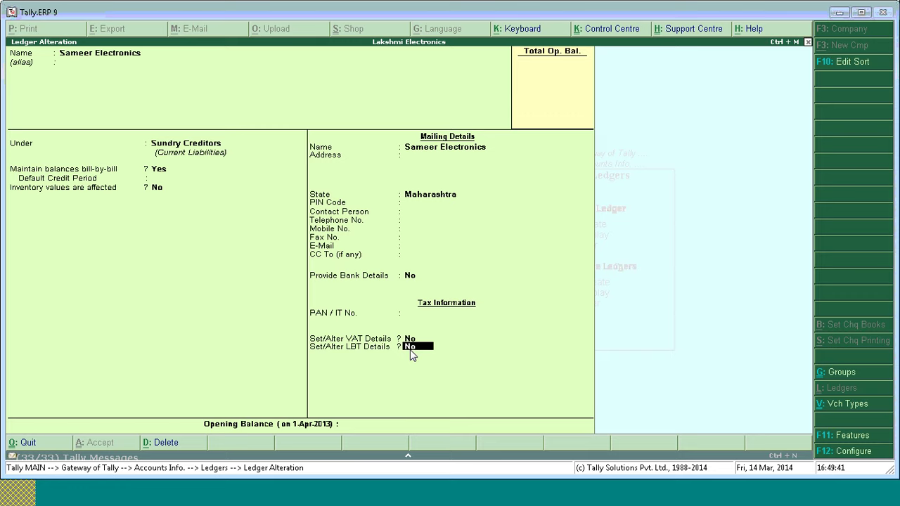
{"action": "type", "text": "y"}
{"action": "key", "text": "Return"}
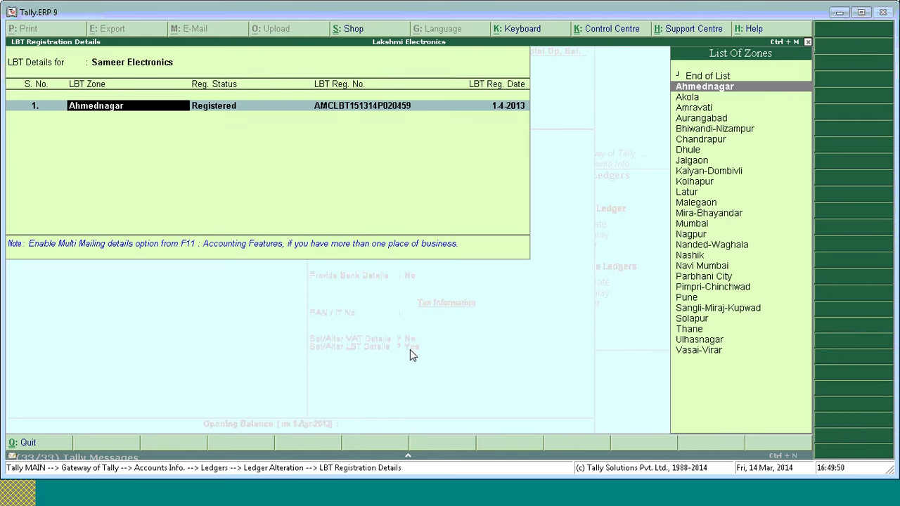
Keep LBT zone Ahmednagar and, after briefly trying Unregistered, set the status to Registered.
{"action": "key", "text": "Return"}
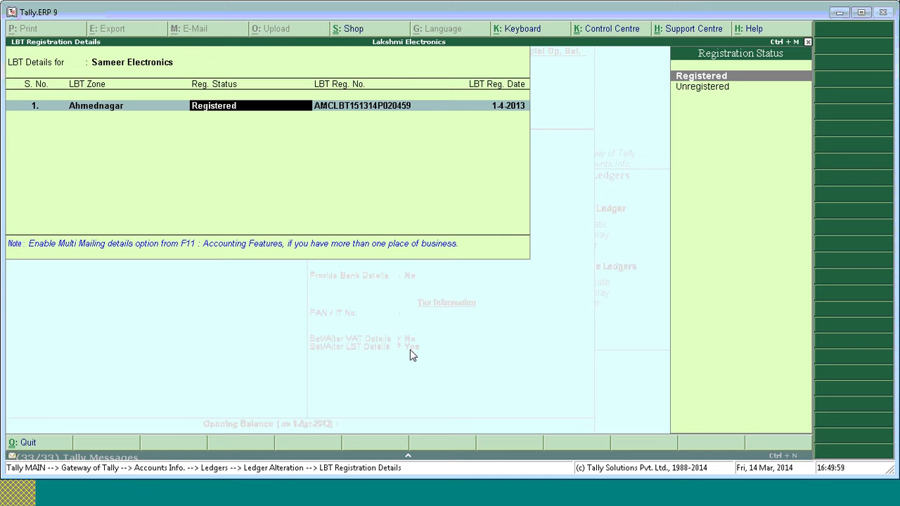
{"action": "key", "text": "Return"}
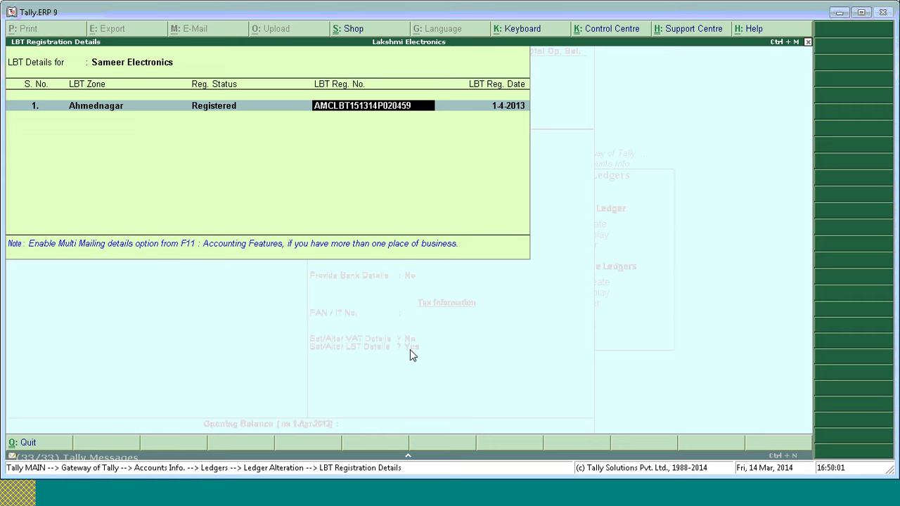
{"action": "key", "text": "BackSpace"}
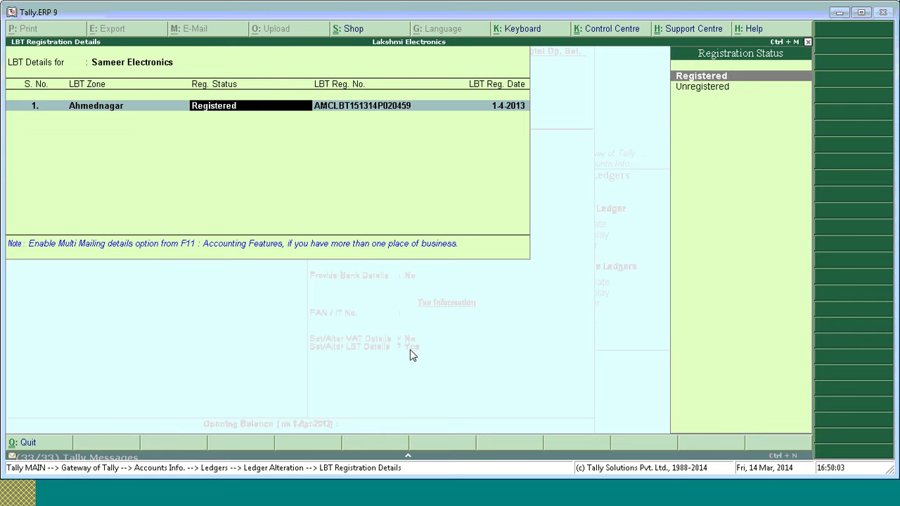
{"action": "key", "text": "Down"}
{"action": "key", "text": "ctrl+a"}
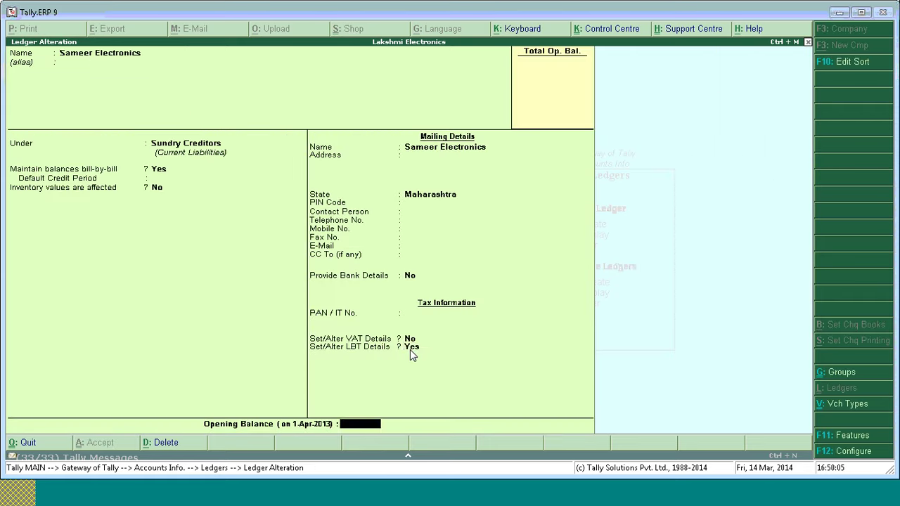
{"action": "key", "text": "Return"}
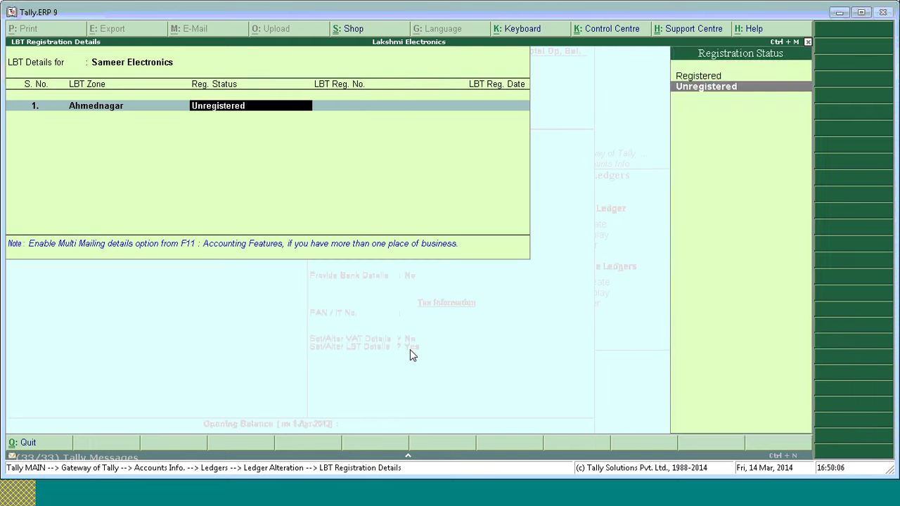
{"action": "type", "text": "Re"}
{"action": "key", "text": "Return"}
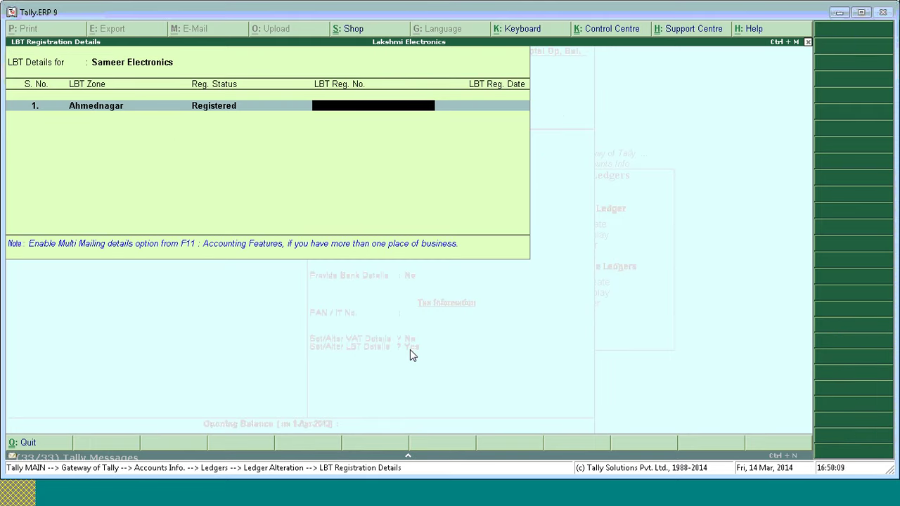
Enter the LBT registration number and registration date 1-4.
{"action": "type", "text": "AMCLBT11111111111"}
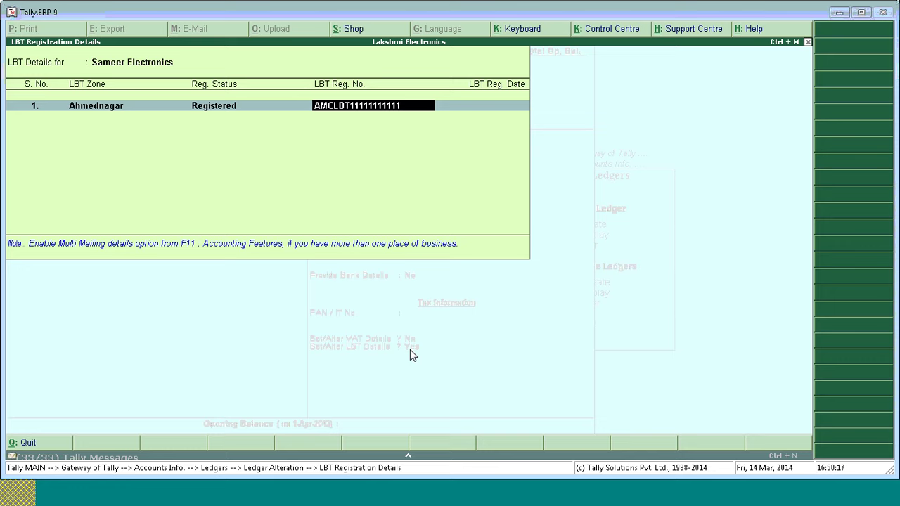
{"action": "key", "text": "Return"}
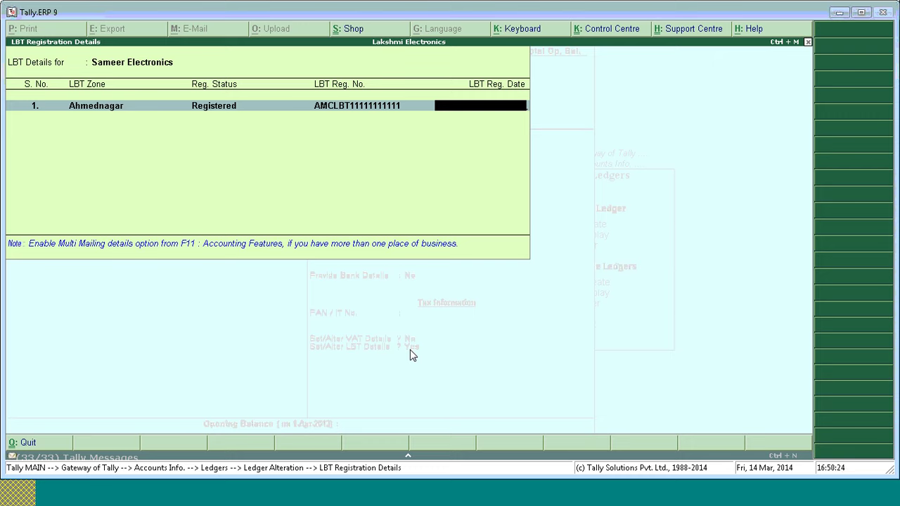
{"action": "type", "text": "1.4"}
{"action": "key", "text": "Return"}
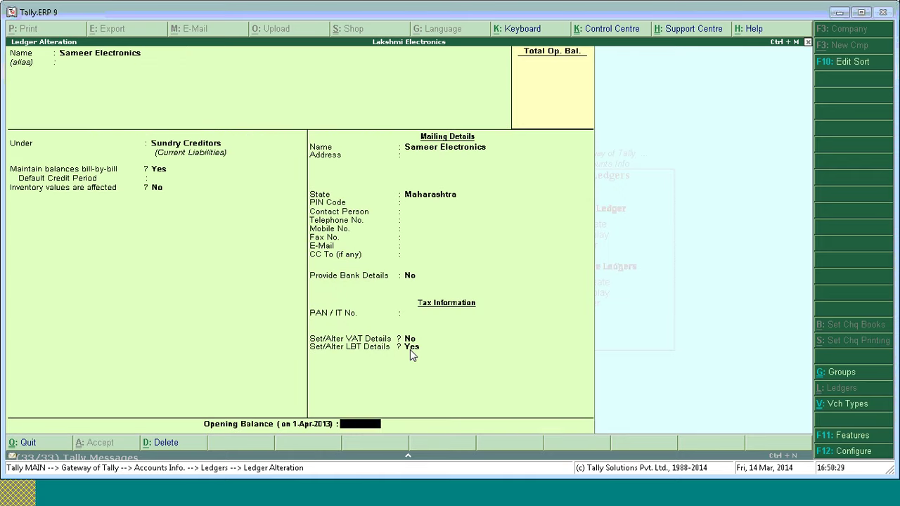
Accept Sameer Electronics, then re-save LBT Duty under Duties & Taxes with duty type LBT.
{"action": "key", "text": "Return"}
{"action": "key", "text": "Return"}
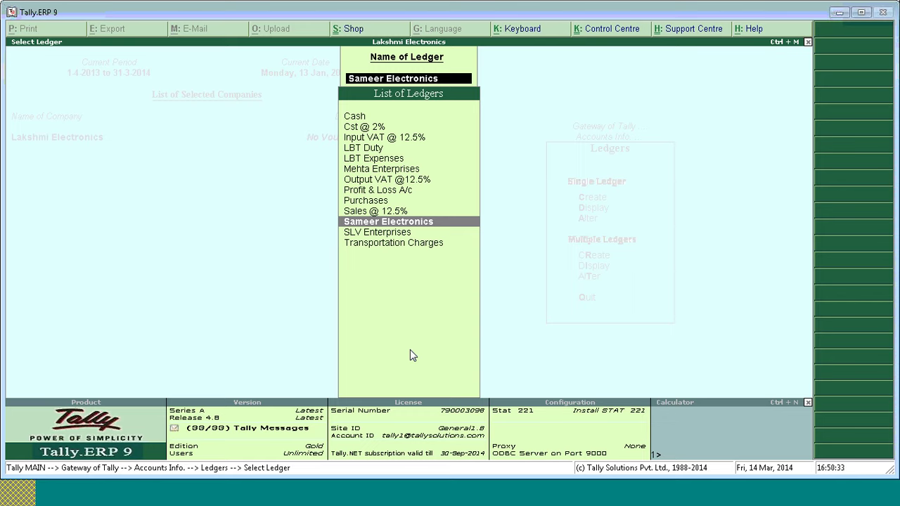
{"action": "left_click", "coordinate": [375, 149]}
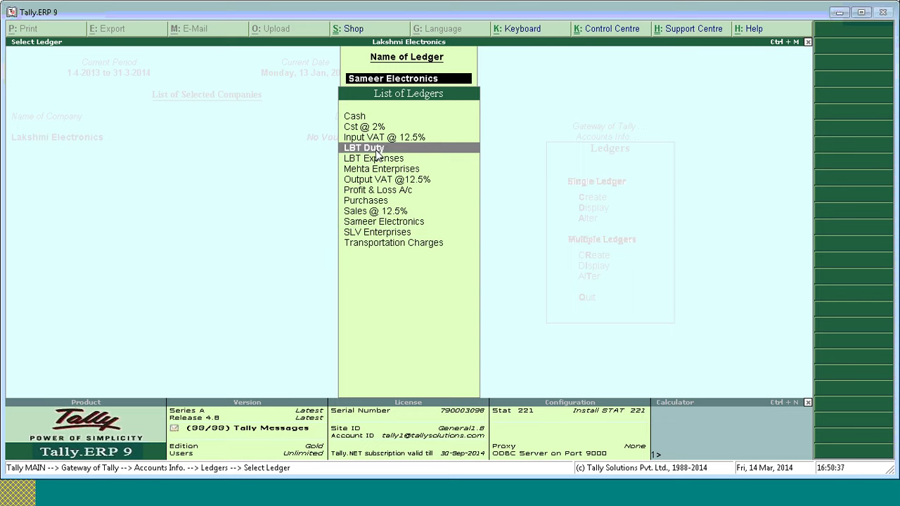
{"action": "key", "text": "Return"}
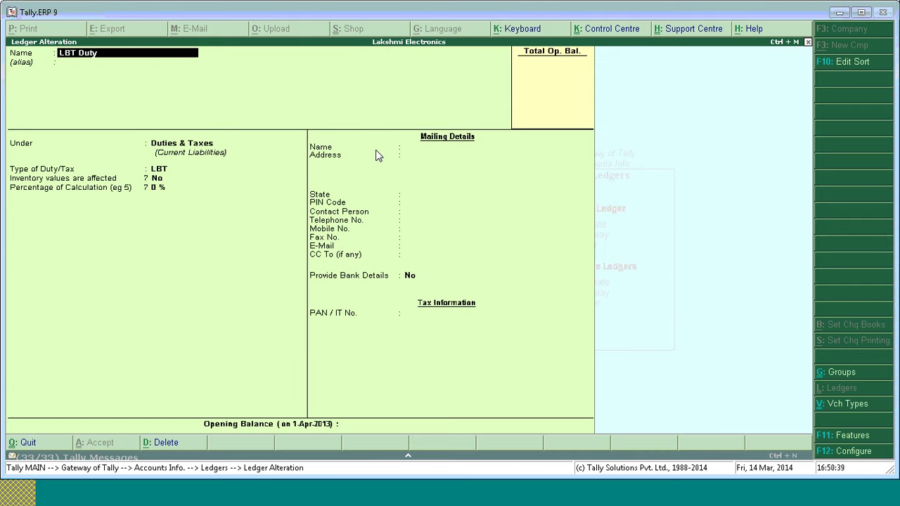
{"action": "key", "text": "Return"}
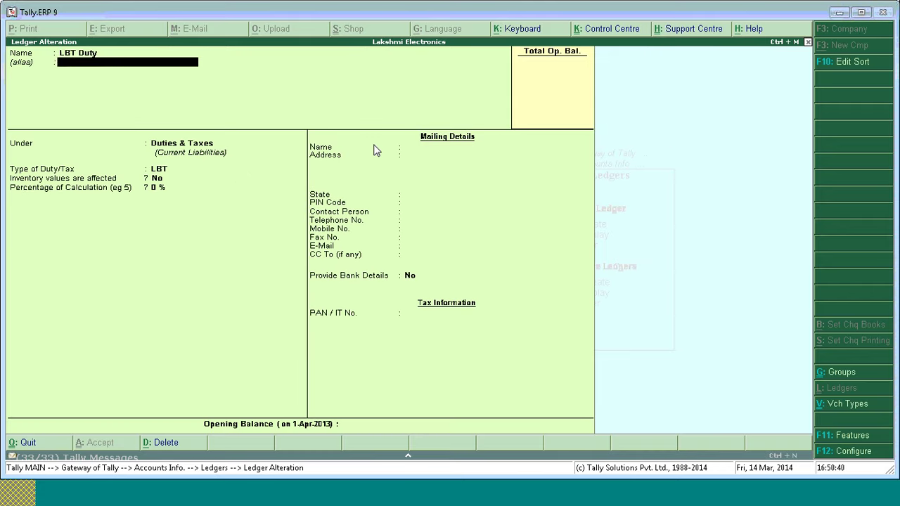
{"action": "key", "text": "Return"}
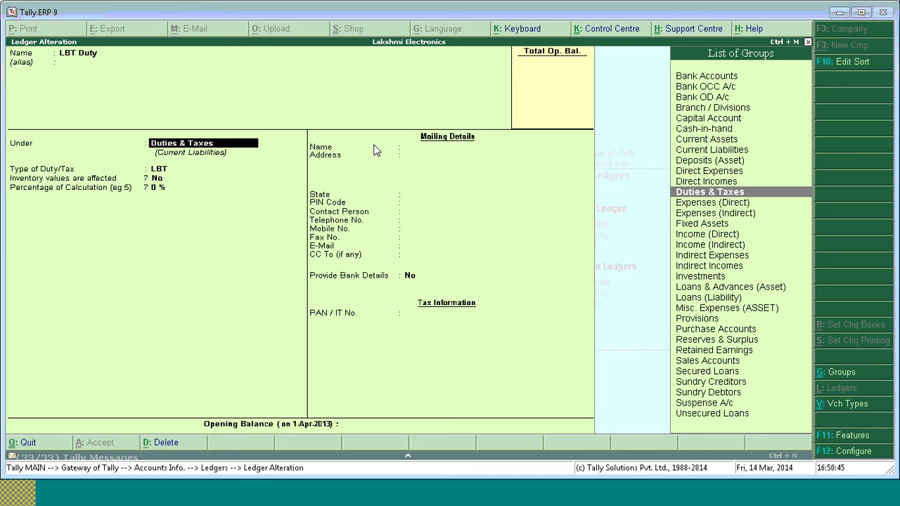
{"action": "key", "text": "Return"}
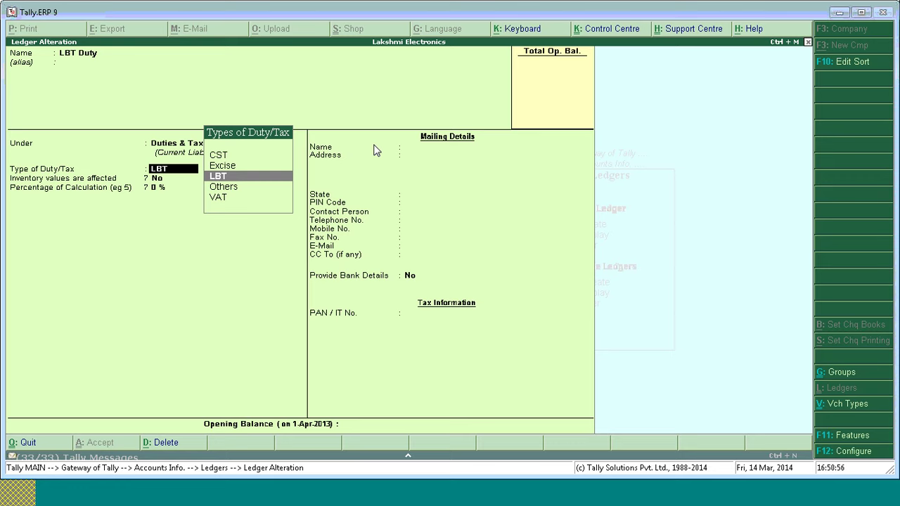
{"action": "key", "text": "Return"}
{"action": "key", "text": "Return"}
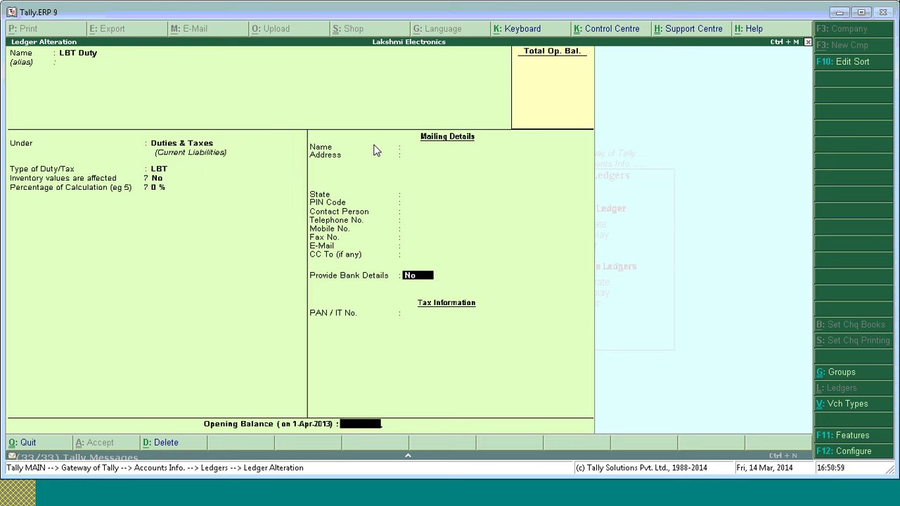
{"action": "key", "text": "Return"}
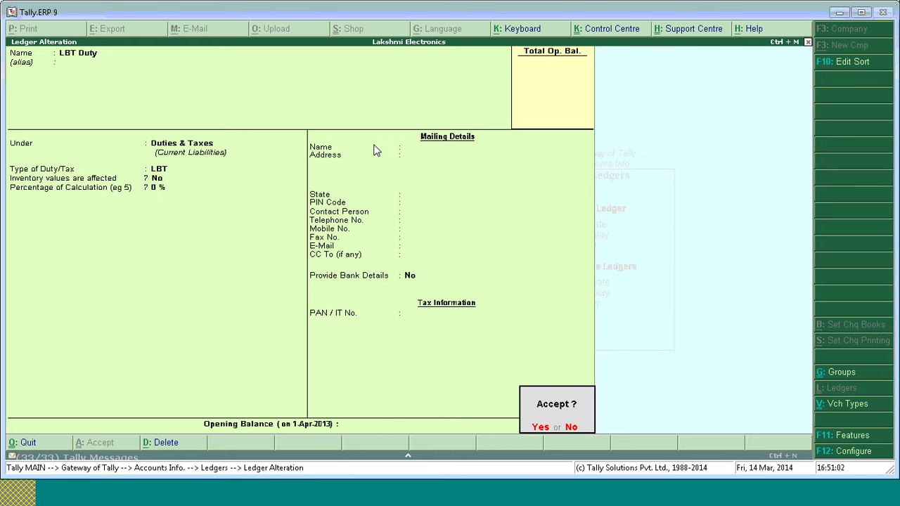
{"action": "key", "text": "Return"}
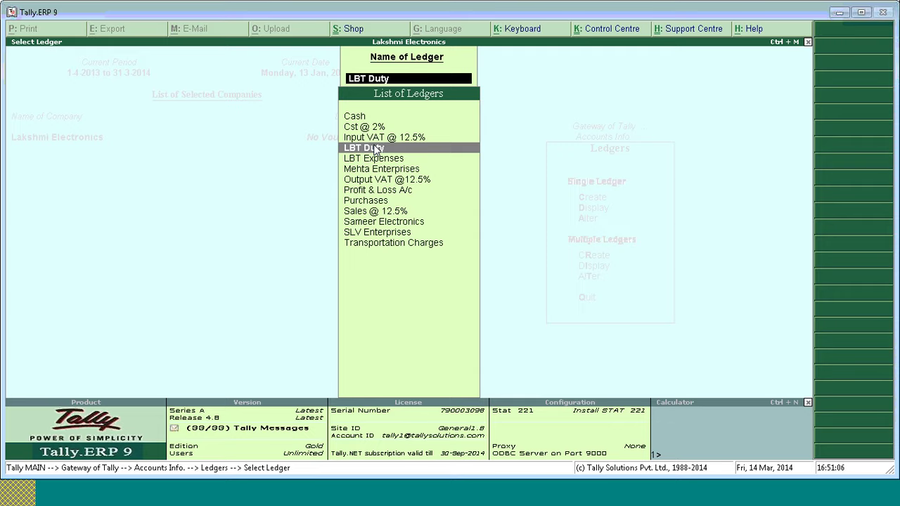
Leave the ledger selection list and the Ledgers menu, returning to Gateway of Tally.
{"action": "key", "text": "BackSpace"}
{"action": "key", "text": "Escape"}
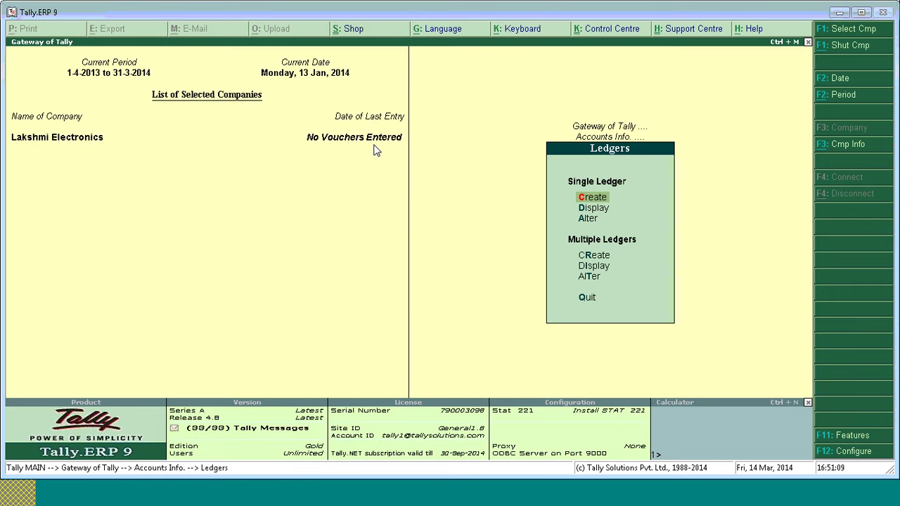
{"action": "key", "text": "Escape"}
{"action": "key", "text": "Escape"}
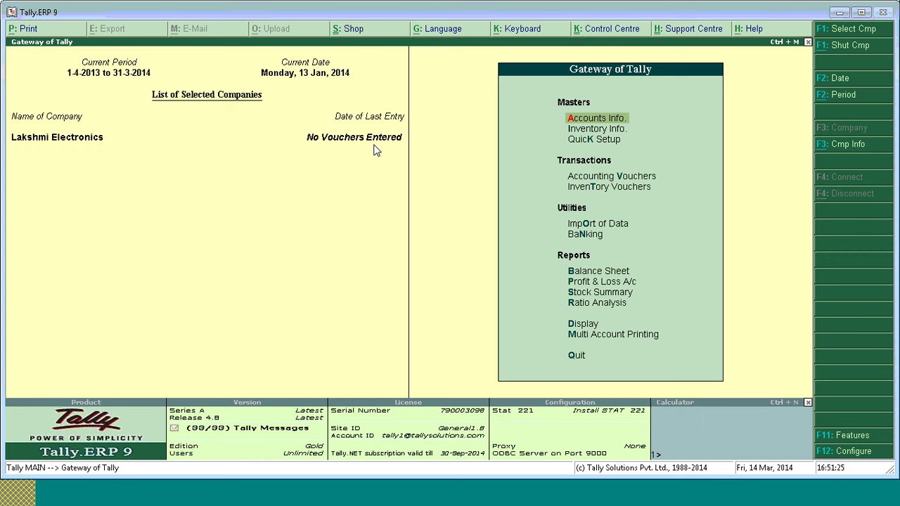
Open a new LBT Classification Creation form via Display, Statutory Reports, LBT, Classification.
{"action": "key", "text": "d"}
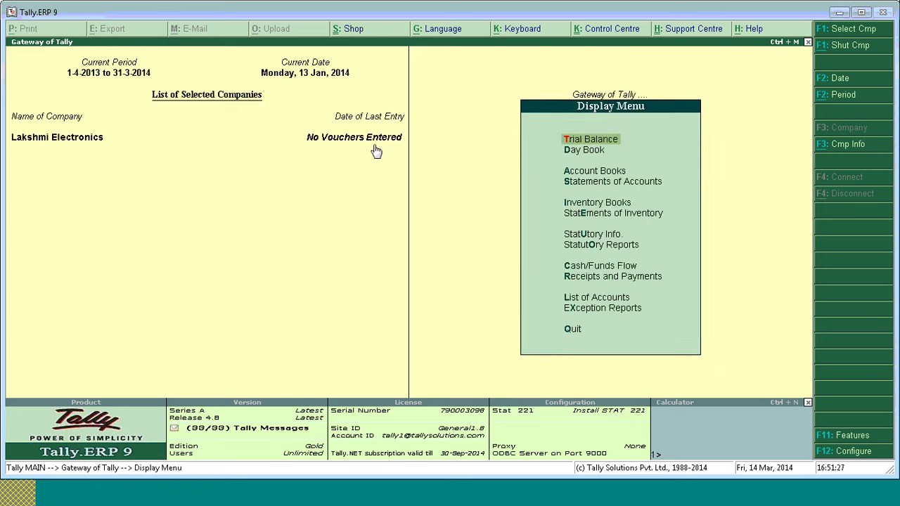
{"action": "key", "text": "o"}
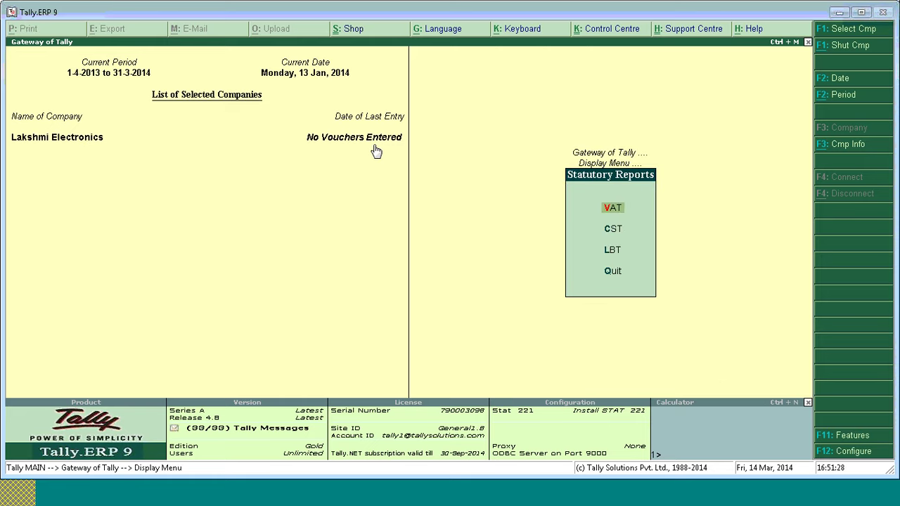
{"action": "key", "text": "Down"}
{"action": "key", "text": "Down"}
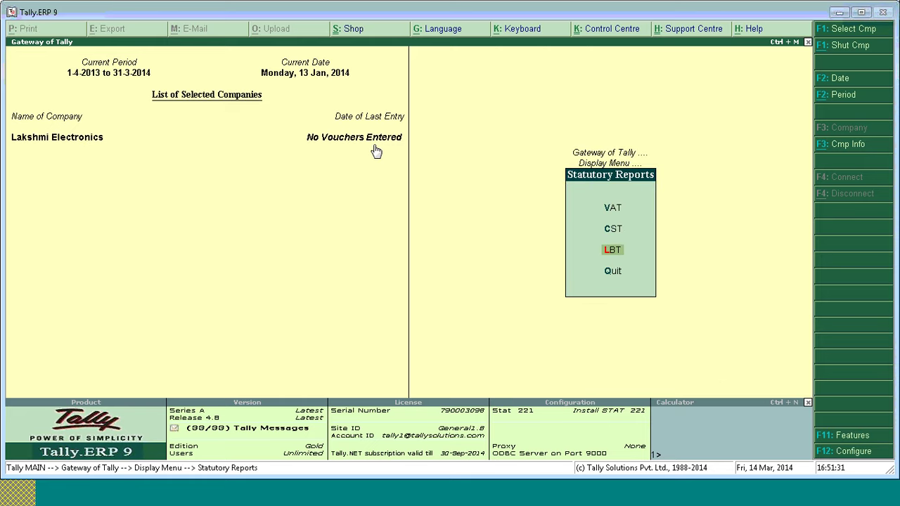
{"action": "key", "text": "Return"}
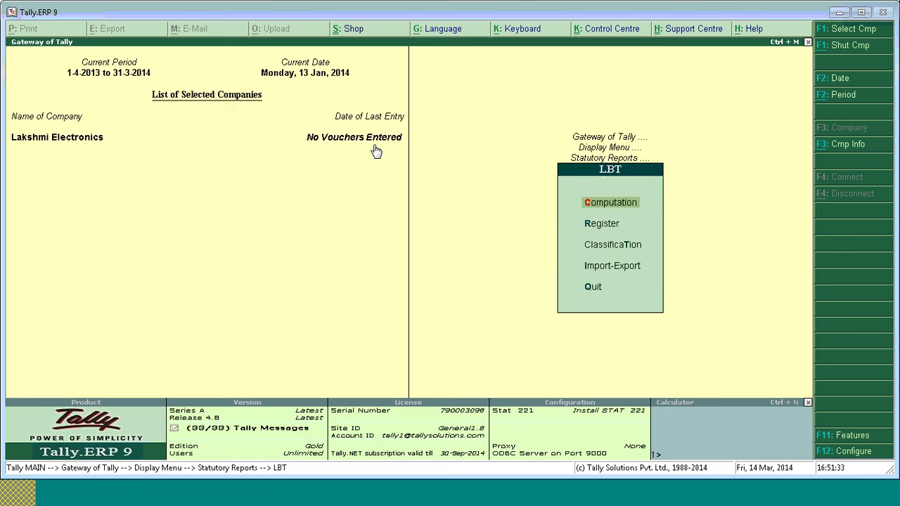
{"action": "key", "text": "Down"}
{"action": "key", "text": "Down"}
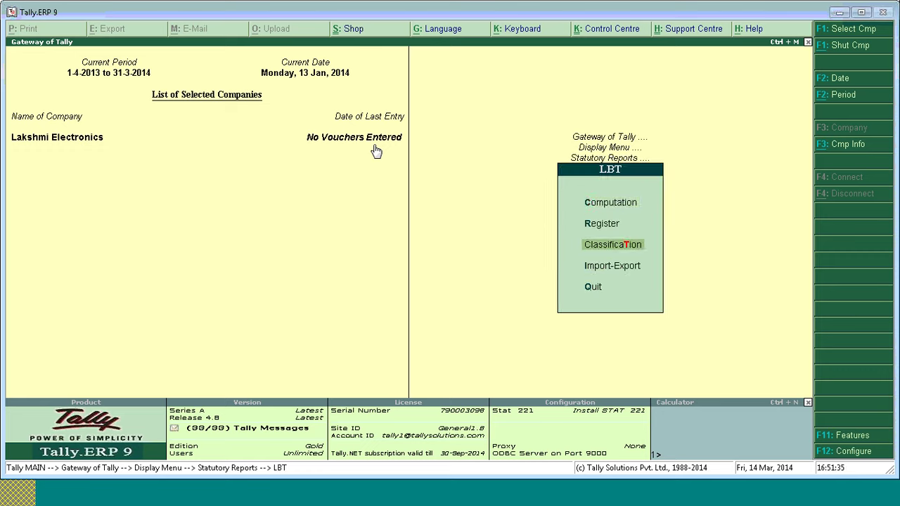
{"action": "key", "text": "Return"}
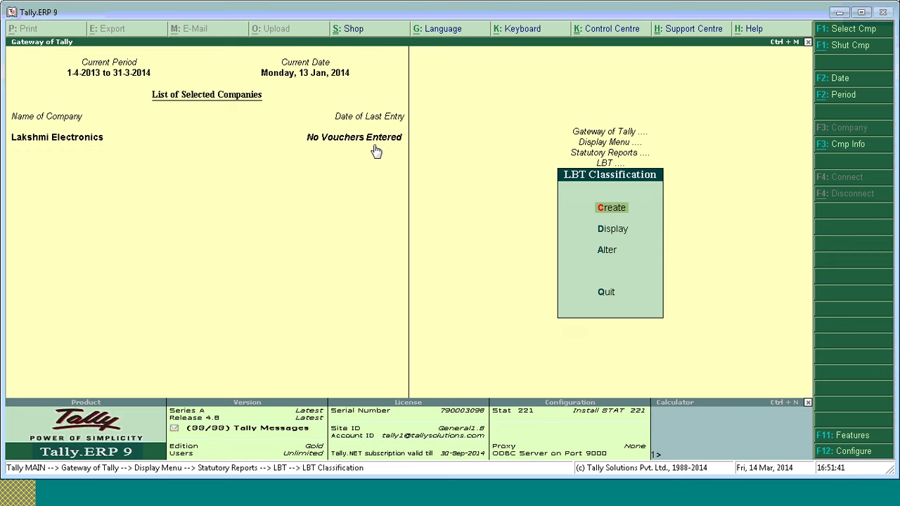
{"action": "key", "text": "Return"}
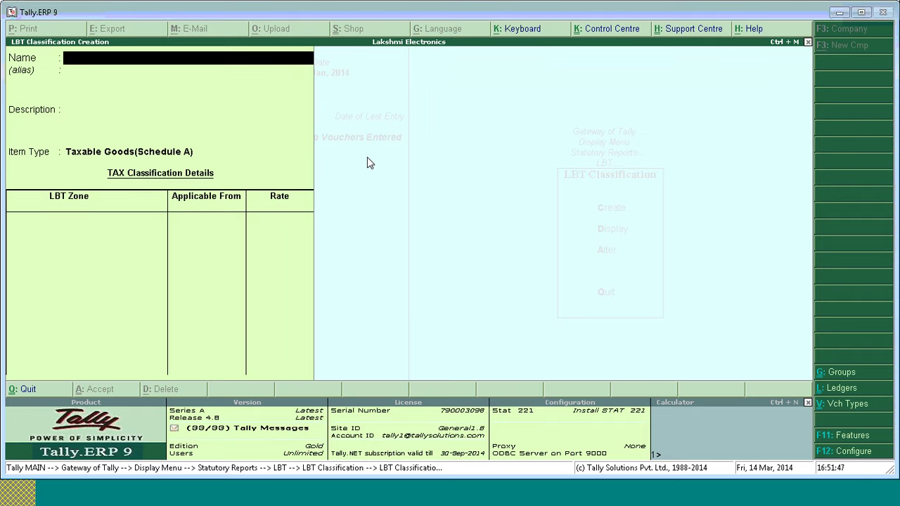
Name the classification ALL ELECTRONIC ITEMS, describe it as ELECTRONIC ITEMS, and highlight Nashik zone.
{"action": "type", "text": "ALAL"}
{"action": "key", "text": "BackSpace"}
{"action": "key", "text": "BackSpace"}
{"action": "type", "text": "L ELECTRONIC"}
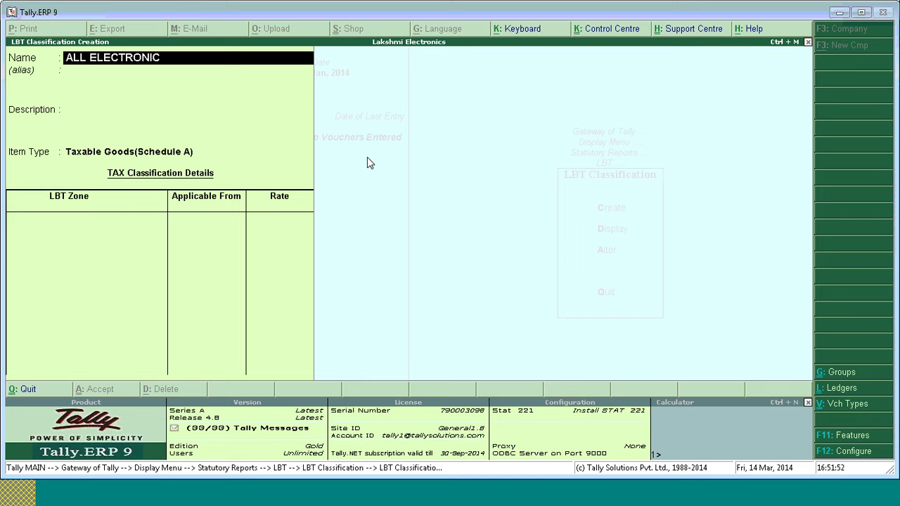
{"action": "type", "text": " ITEMS"}
{"action": "key", "text": "Return"}
{"action": "key", "text": "Return"}
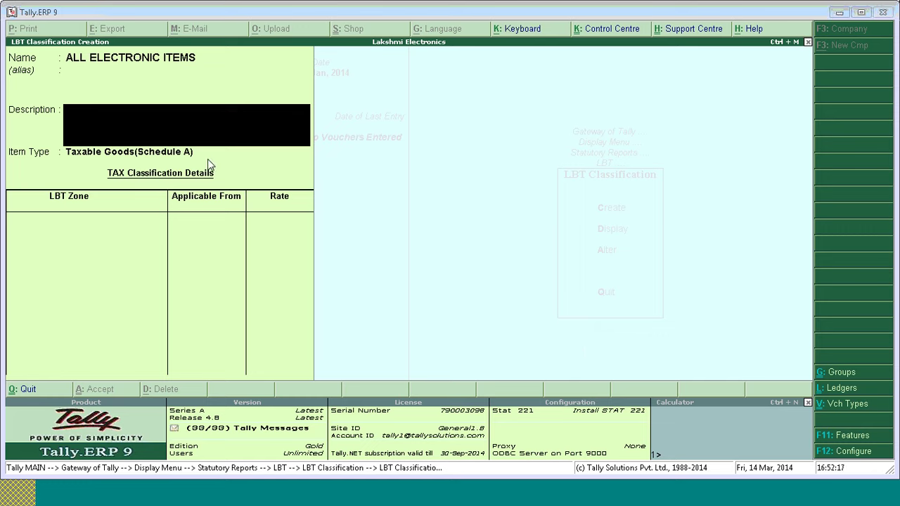
{"action": "left_click", "coordinate": [191, 113]}
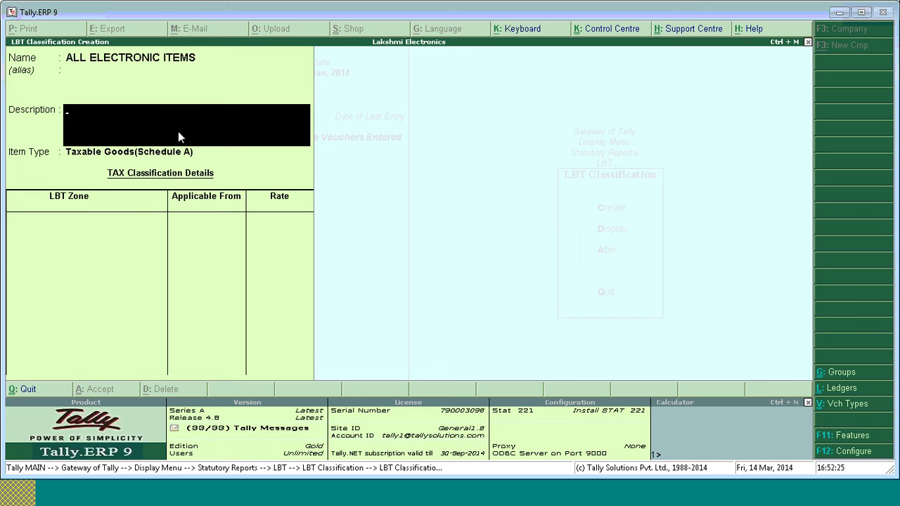
{"action": "type", "text": "ELECTRONIC ITEMS"}
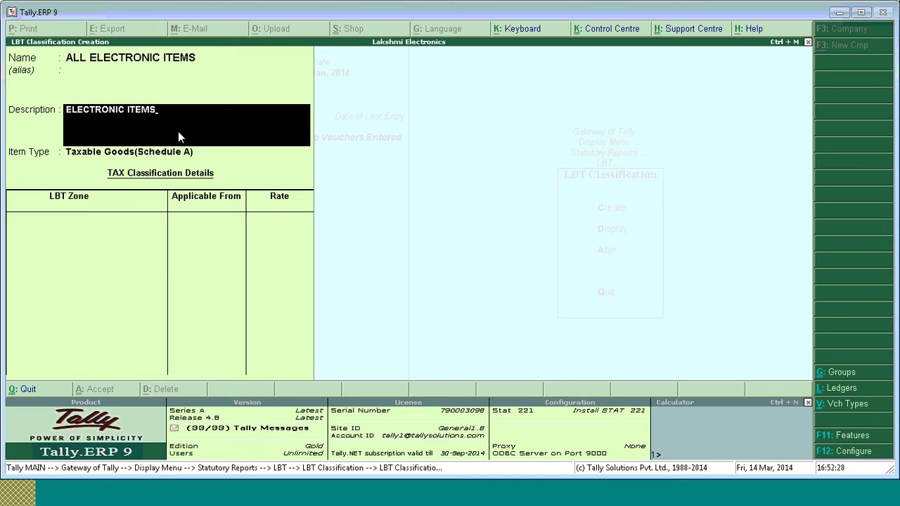
{"action": "key", "text": "Return"}
{"action": "key", "text": "Down"}
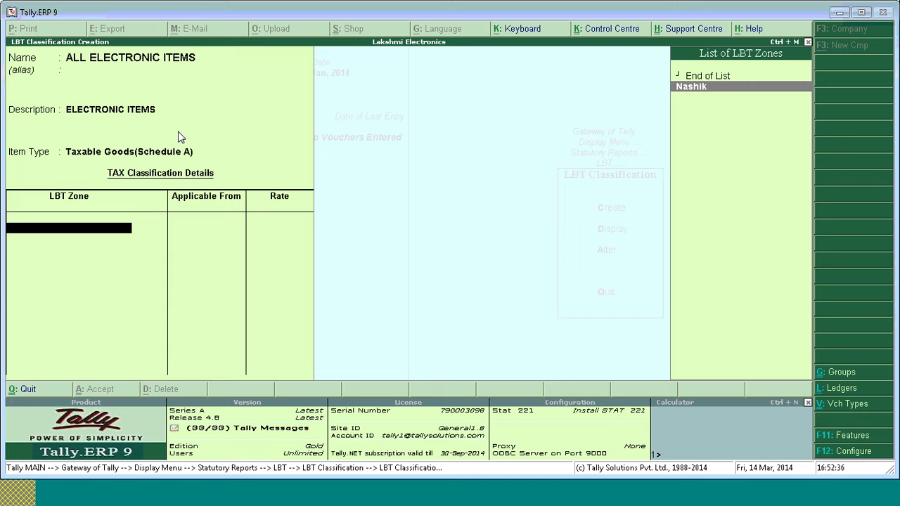
Set Nashik zone at a 4% rate applicable from 1-4-2013.
{"action": "key", "text": "Return"}
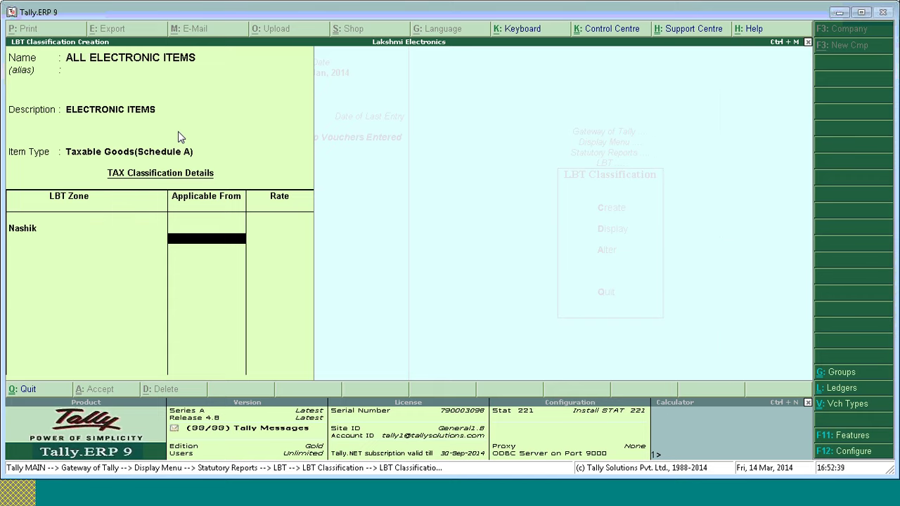
{"action": "type", "text": "1-4"}
{"action": "key", "text": "Return"}
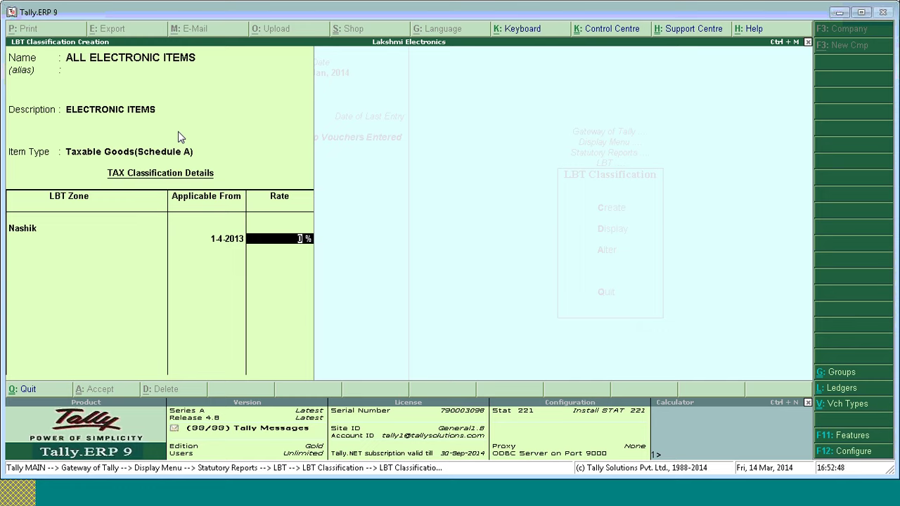
{"action": "type", "text": "4"}
{"action": "key", "text": "Return"}
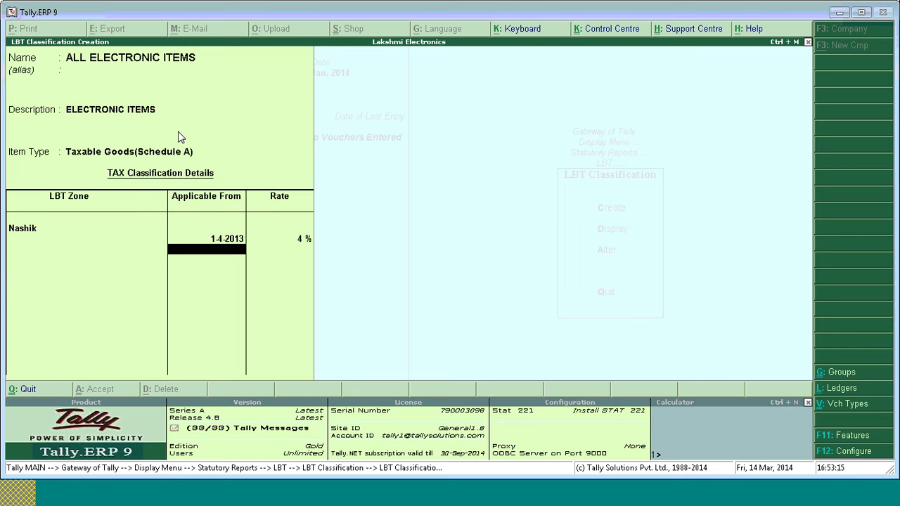
Quit the classification screen and open a new tab in the web browser.
{"action": "key", "text": "Escape"}
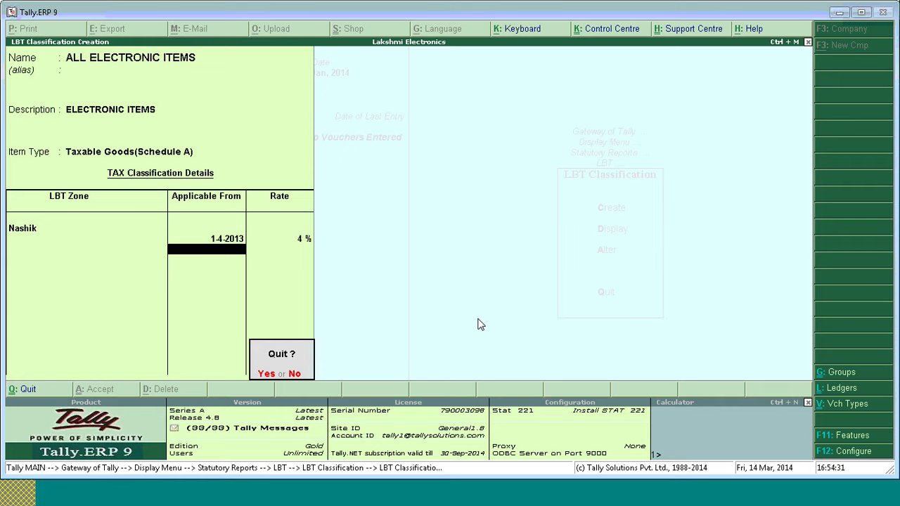
{"action": "key", "text": "y"}
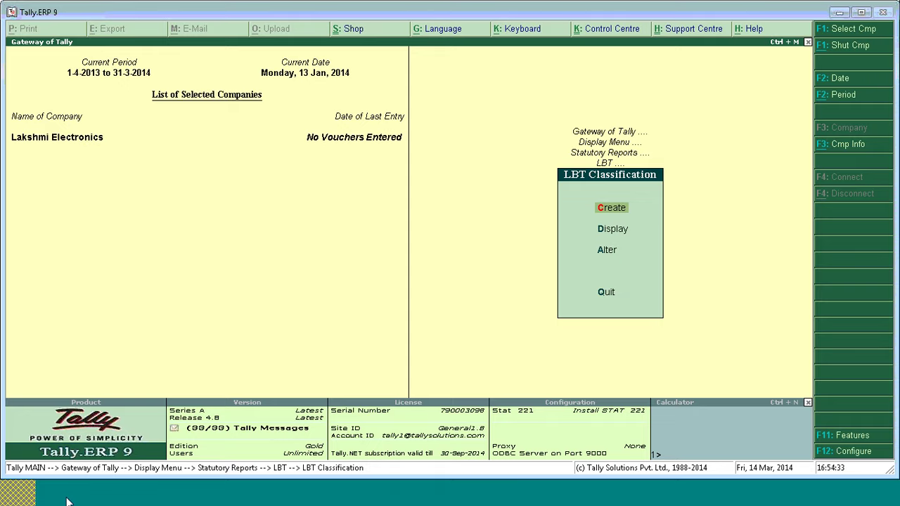
{"action": "left_click", "coordinate": [67, 502]}
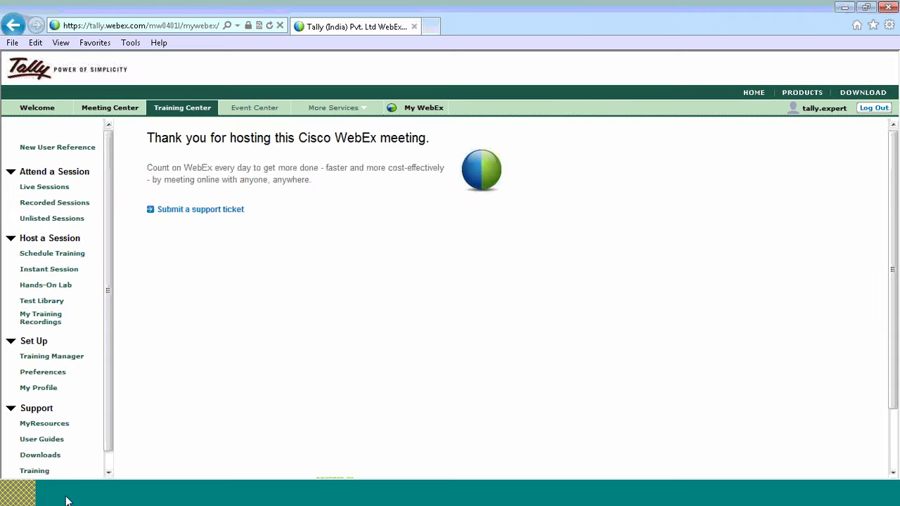
{"action": "left_click", "coordinate": [432, 27]}
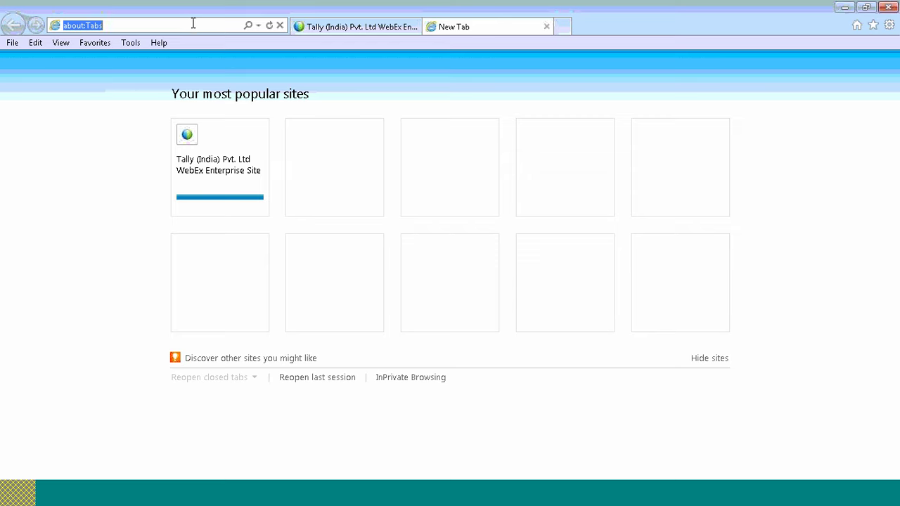
Go to tallysolutions.com and open the Tally.ERP 9 Download Centre.
{"action": "type", "text": "TALLYSOLUTIO"}
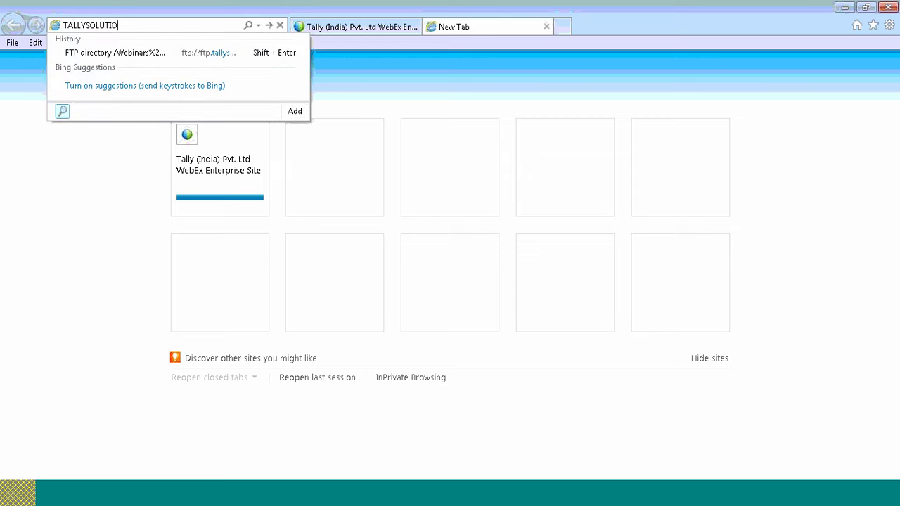
{"action": "type", "text": "NS.COM'"}
{"action": "key", "text": "Return"}
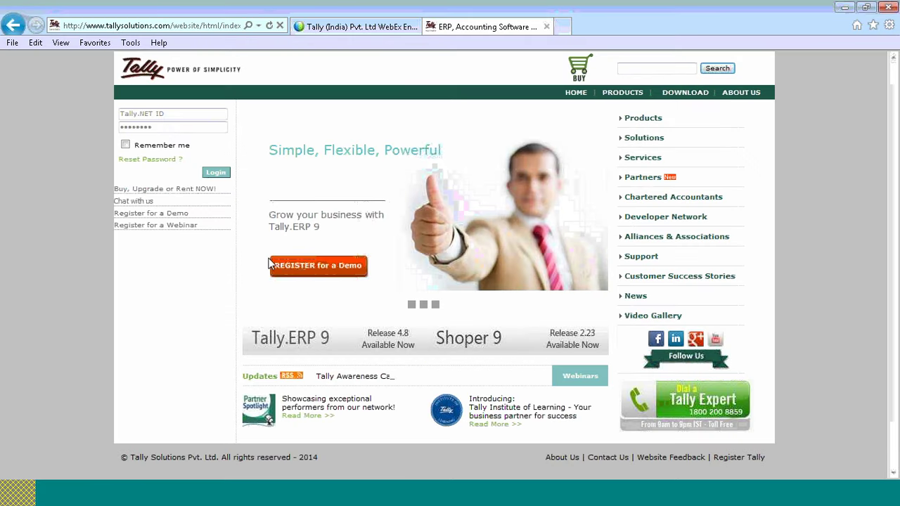
{"action": "left_click_drag", "start_coordinate": [269, 260], "coordinate": [517, 228]}
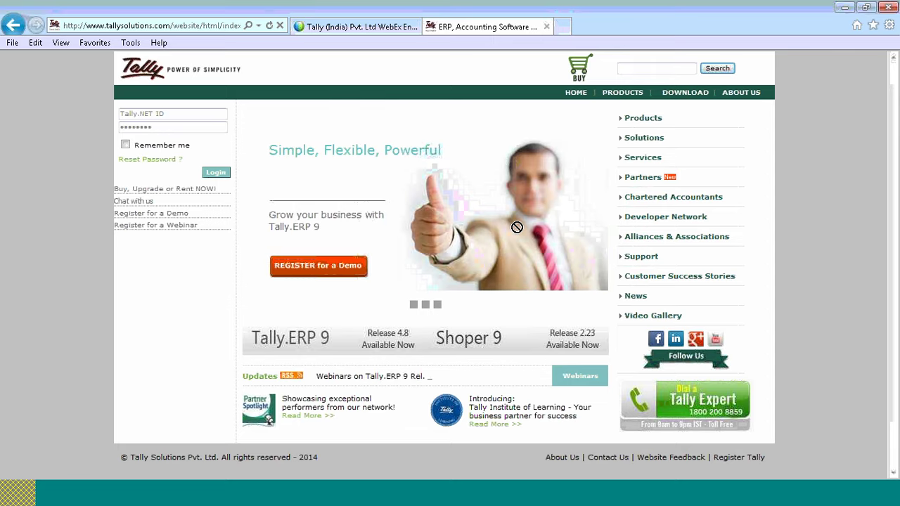
{"action": "left_click", "coordinate": [700, 96]}
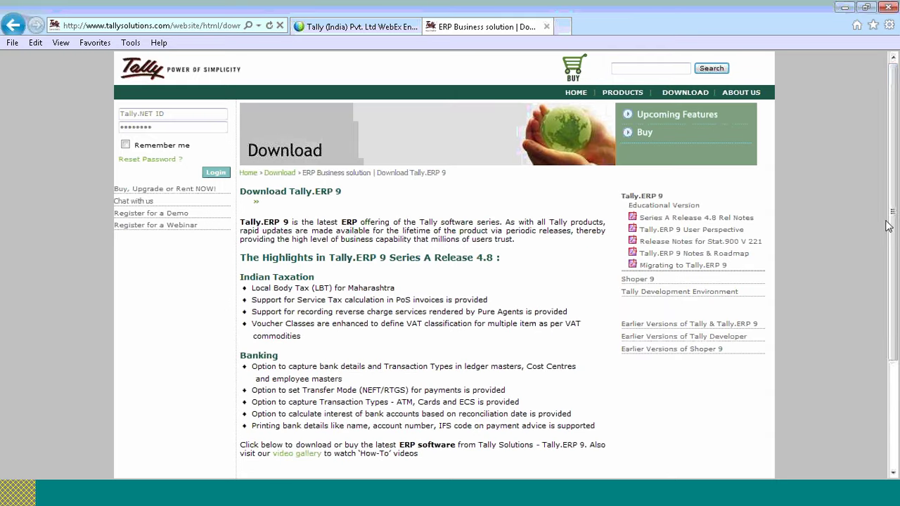
{"action": "scroll", "coordinate": [889, 225], "scroll_direction": "down", "scroll_amount": 3}
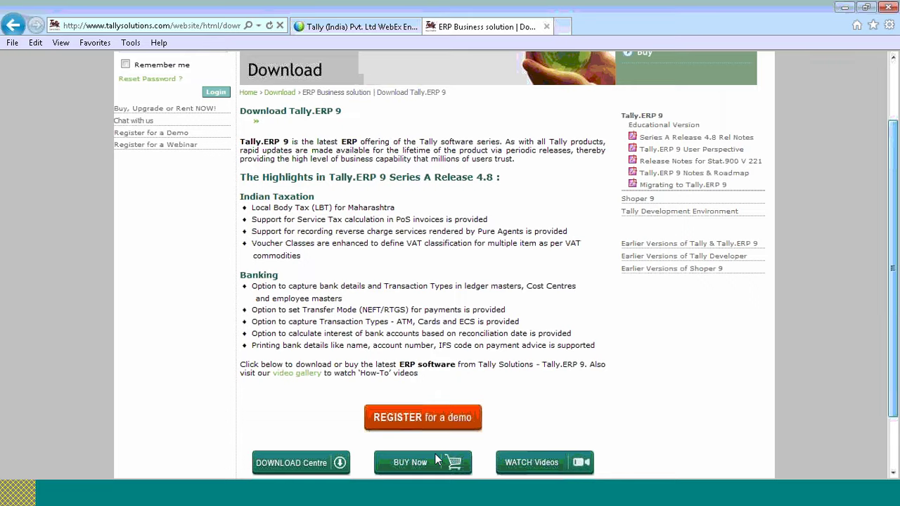
{"action": "scroll", "coordinate": [872, 437], "scroll_direction": "down", "scroll_amount": 2}
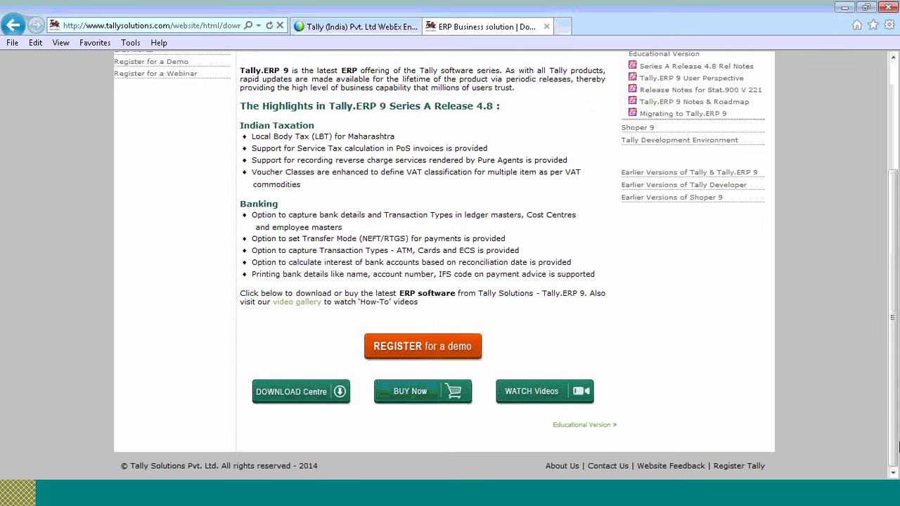
{"action": "left_click", "coordinate": [320, 394]}
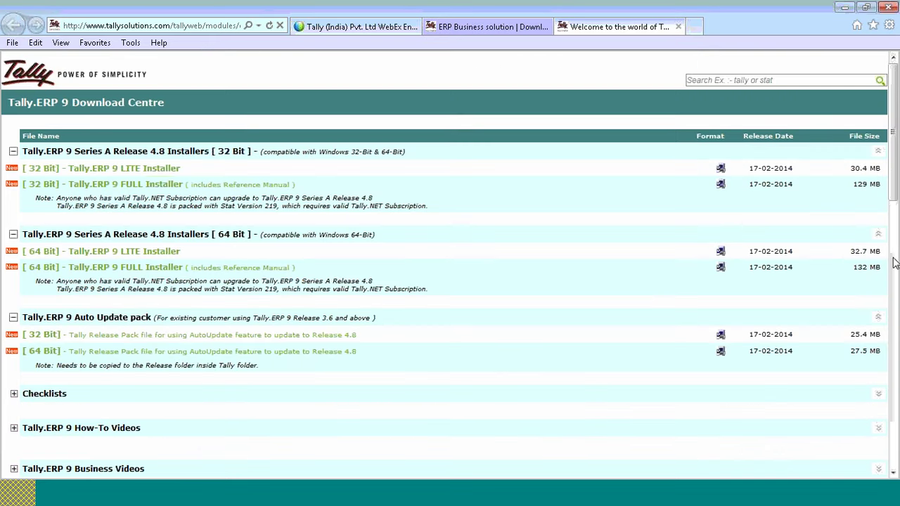
Expand the Release 4.8 statutory files, view the LBT classification table, then return to Tally.
{"action": "left_click_drag", "start_coordinate": [893, 202], "coordinate": [892, 269]}
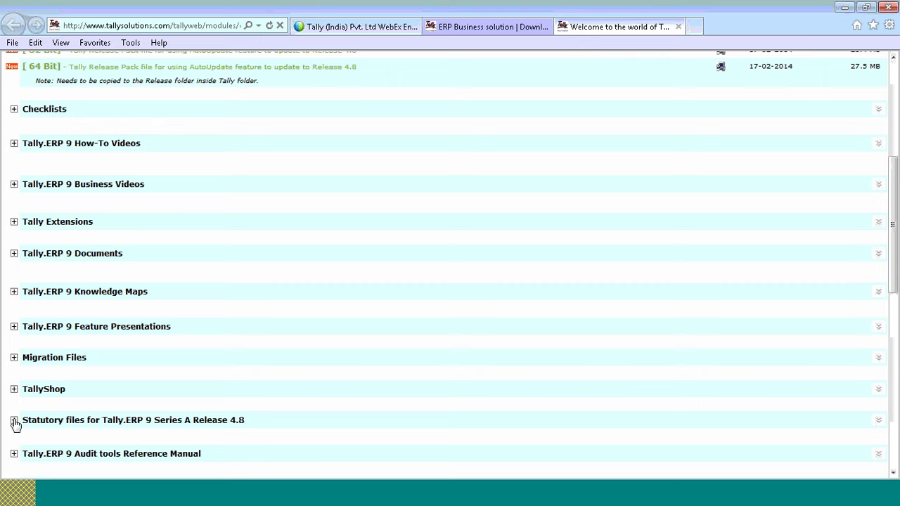
{"action": "left_click", "coordinate": [14, 421]}
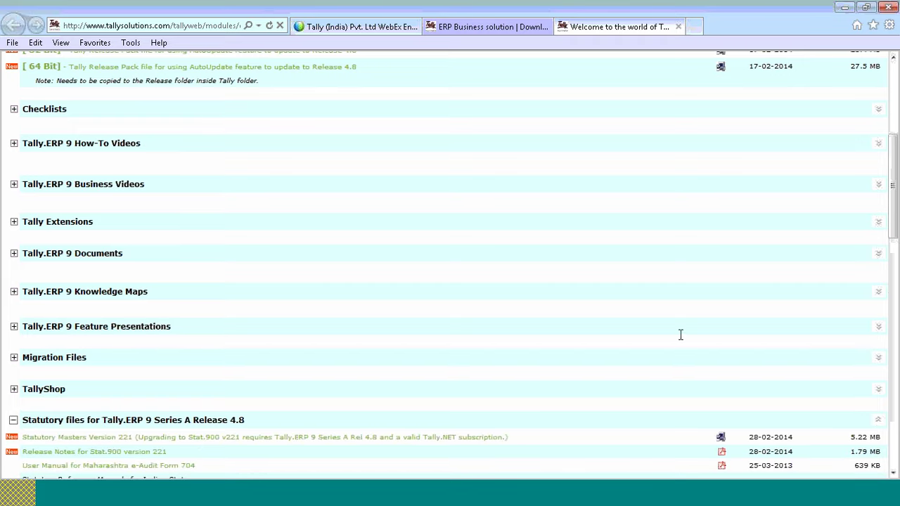
{"action": "scroll", "coordinate": [896, 433], "scroll_direction": "down", "scroll_amount": 1}
{"action": "scroll", "coordinate": [896, 433], "scroll_direction": "down", "scroll_amount": 8}
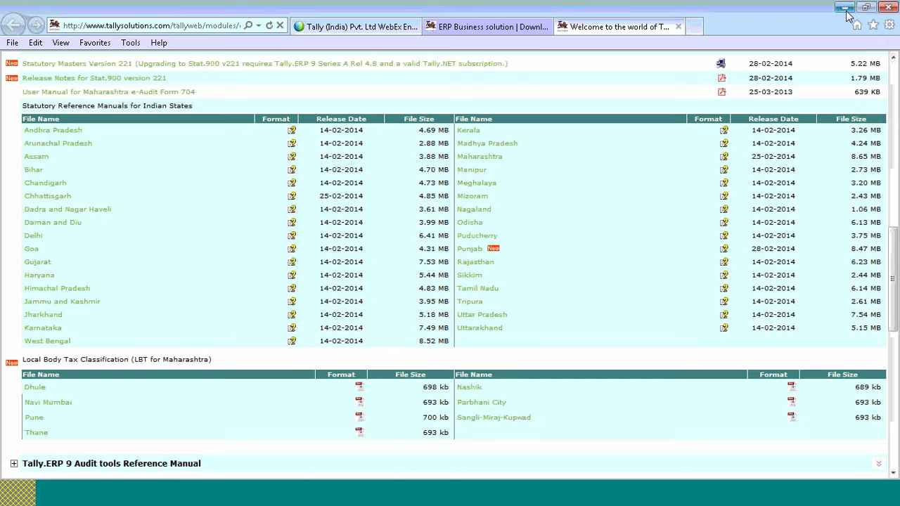
{"action": "left_click", "coordinate": [304, 495]}
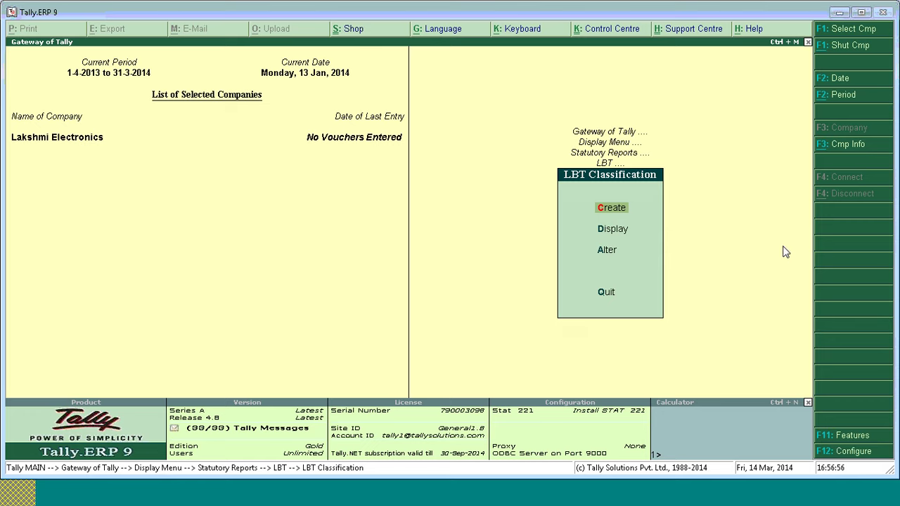
Back out to Gateway of Tally and open Import of Data for Masters.
{"action": "key", "text": "Escape"}
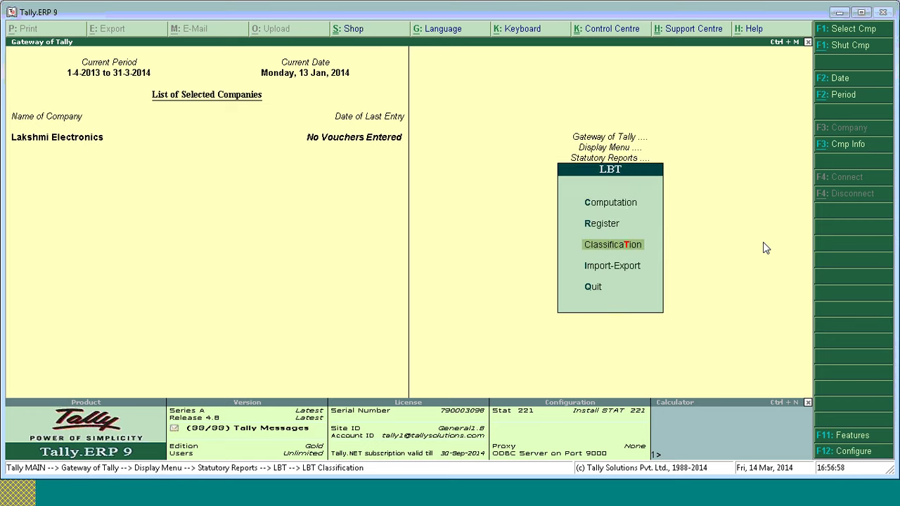
{"action": "key", "text": "Escape"}
{"action": "key", "text": "Escape"}
{"action": "key", "text": "Escape"}
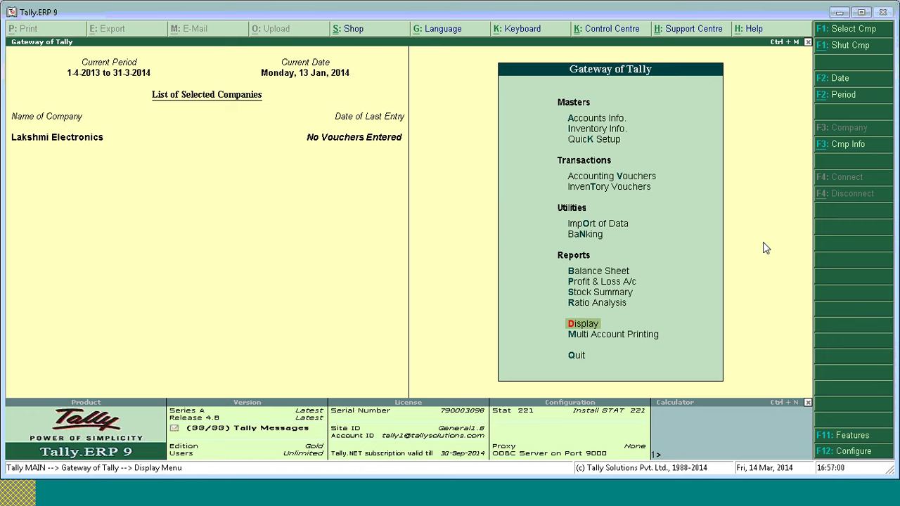
{"action": "left_click", "coordinate": [617, 226]}
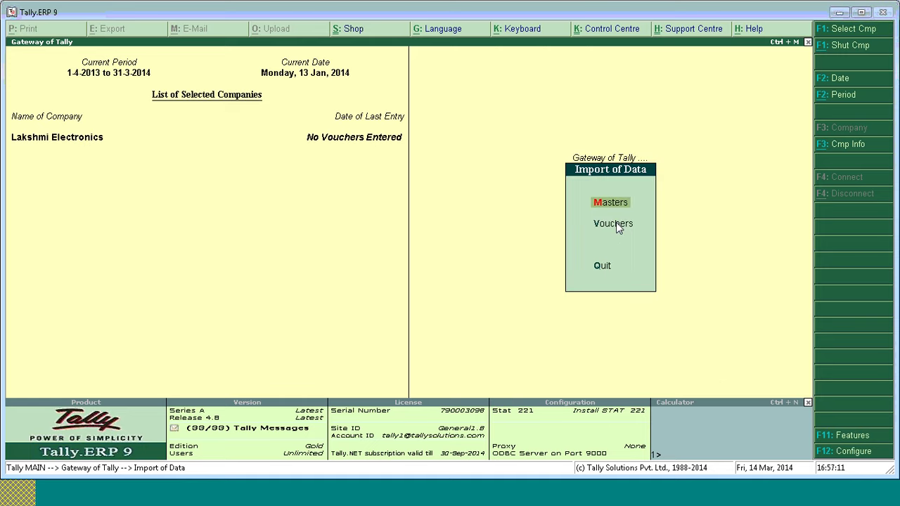
{"action": "key", "text": "Return"}
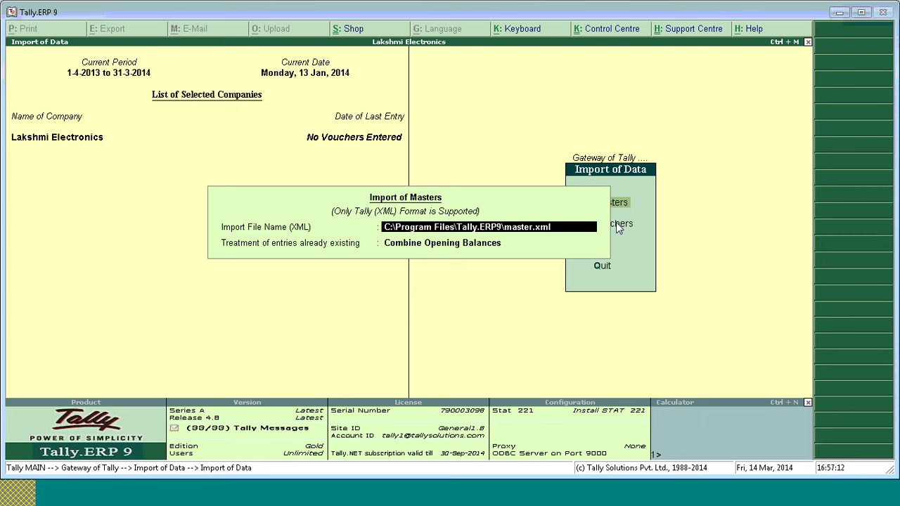
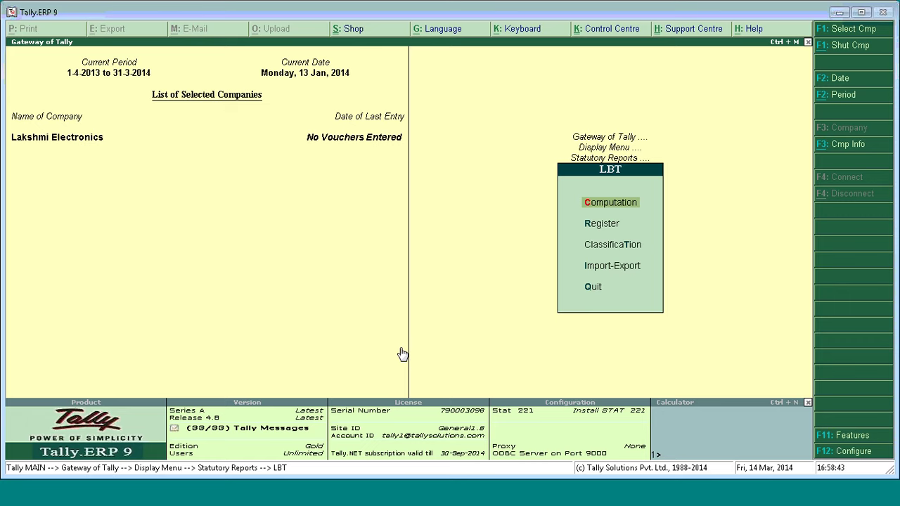
Display the list of LBT classifications from the LBT Classification menu.
{"action": "key", "text": "Down"}
{"action": "key", "text": "Down"}
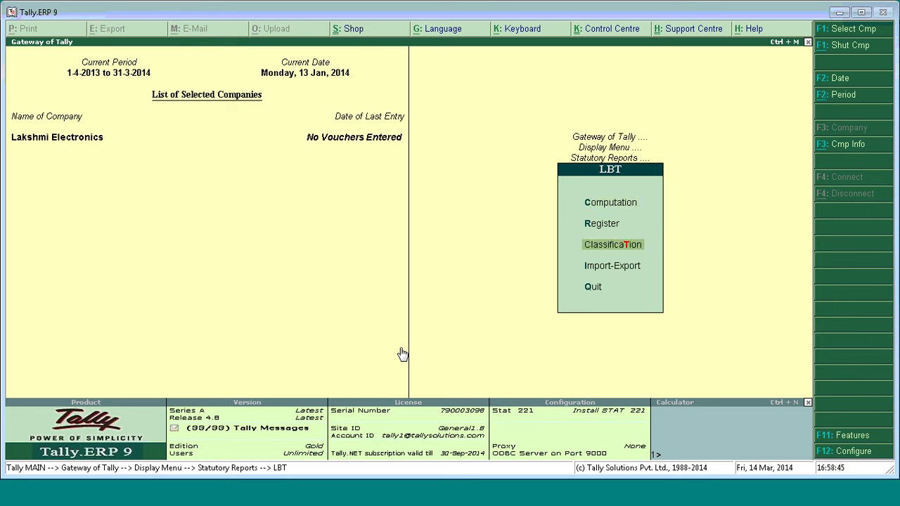
{"action": "key", "text": "Return"}
{"action": "key", "text": "Down"}
{"action": "key", "text": "Down"}
{"action": "key", "text": "Up"}
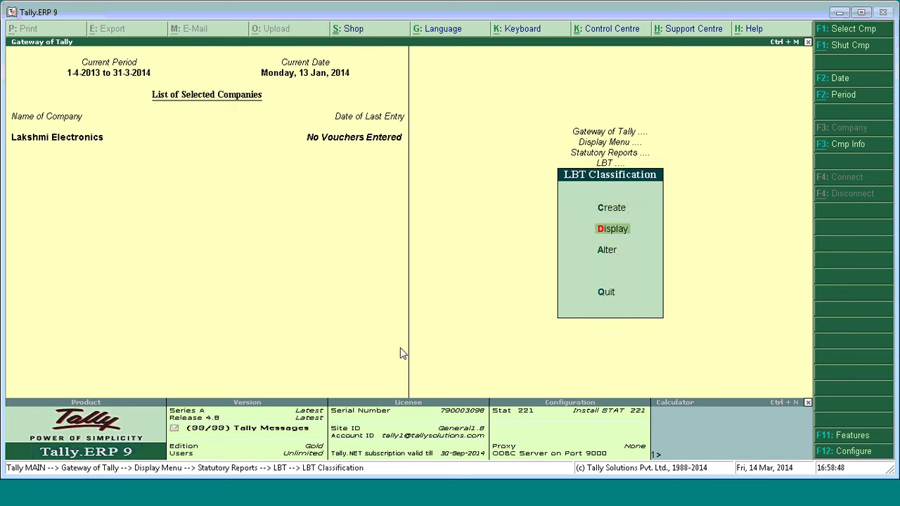
{"action": "key", "text": "Return"}
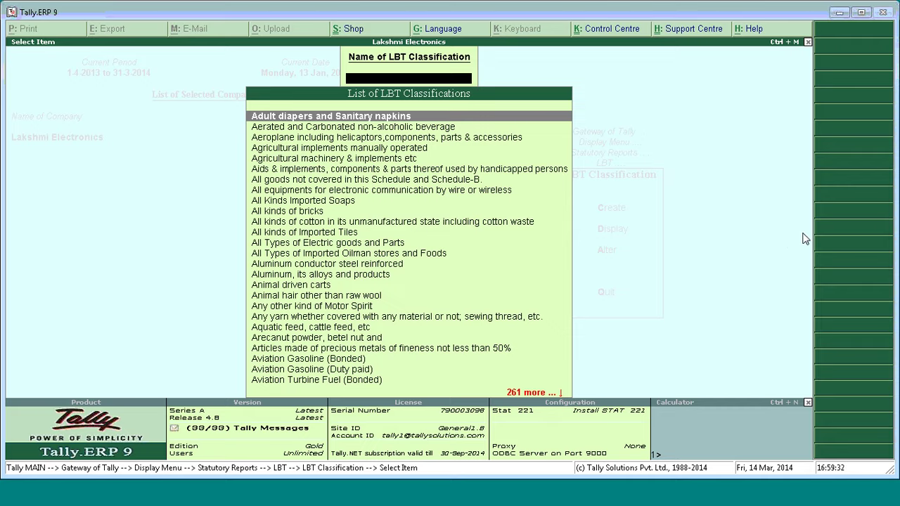
Open Agricultural Machinery & Implements Etc for alteration to view its zone-wise LBT rates.
{"action": "key", "text": "Escape"}
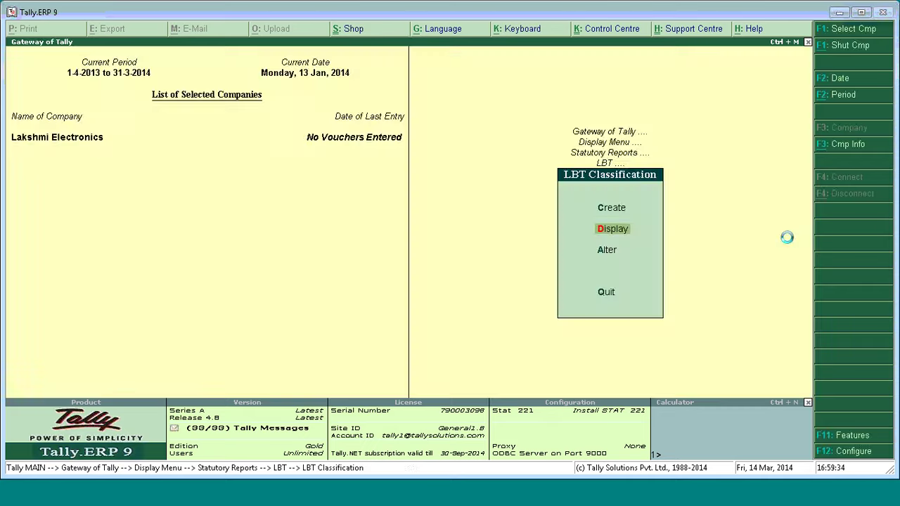
{"action": "key", "text": "Down"}
{"action": "key", "text": "Return"}
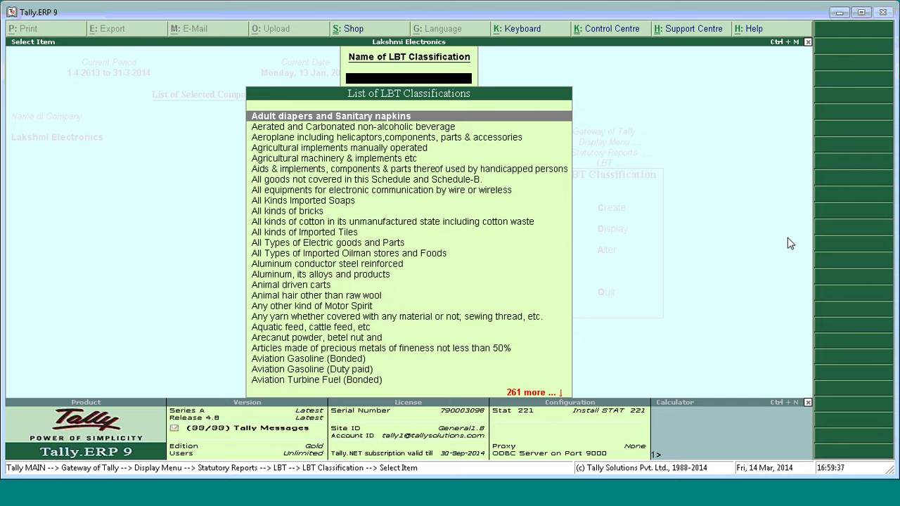
{"action": "key", "text": "Down"}
{"action": "key", "text": "Down"}
{"action": "key", "text": "Down"}
{"action": "key", "text": "Down"}
{"action": "key", "text": "Down"}
{"action": "key", "text": "Down"}
{"action": "key", "text": "Down"}
{"action": "key", "text": "Down"}
{"action": "key", "text": "Down"}
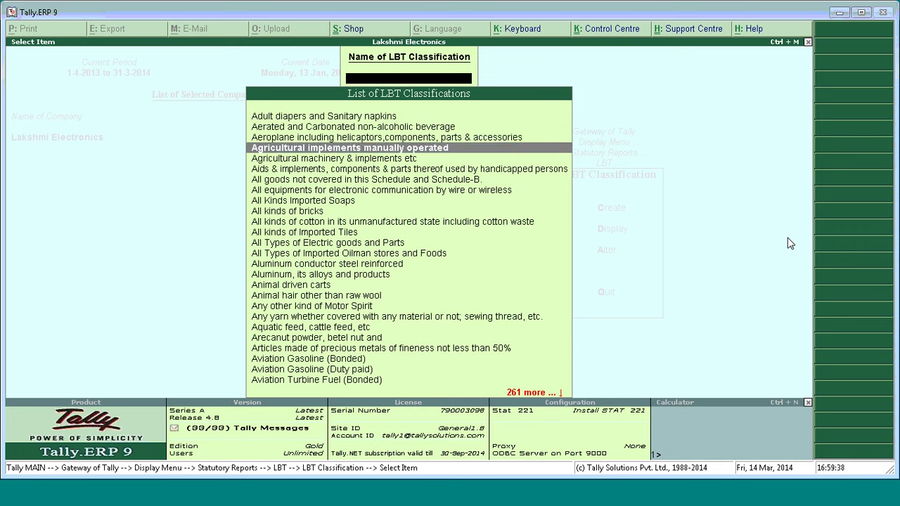
{"action": "key", "text": "Down"}
{"action": "key", "text": "Down"}
{"action": "key", "text": "Down"}
{"action": "key", "text": "Down"}
{"action": "key", "text": "Down"}
{"action": "key", "text": "Down"}
{"action": "key", "text": "Down"}
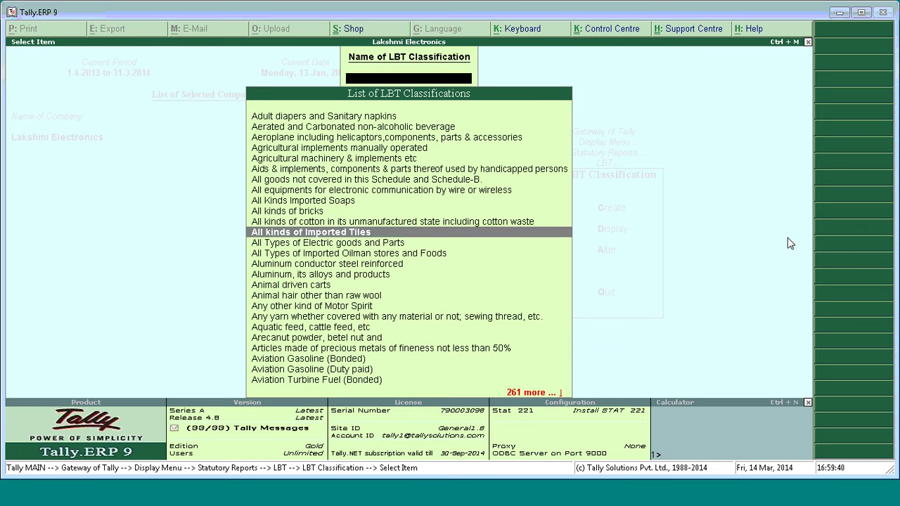
{"action": "key", "text": "Up"}
{"action": "key", "text": "Up"}
{"action": "key", "text": "Up"}
{"action": "key", "text": "Up"}
{"action": "key", "text": "Up"}
{"action": "key", "text": "Up"}
{"action": "key", "text": "Up"}
{"action": "key", "text": "Up"}
{"action": "key", "text": "Up"}
{"action": "key", "text": "Up"}
{"action": "key", "text": "Up"}
{"action": "key", "text": "Up"}
{"action": "key", "text": "Up"}
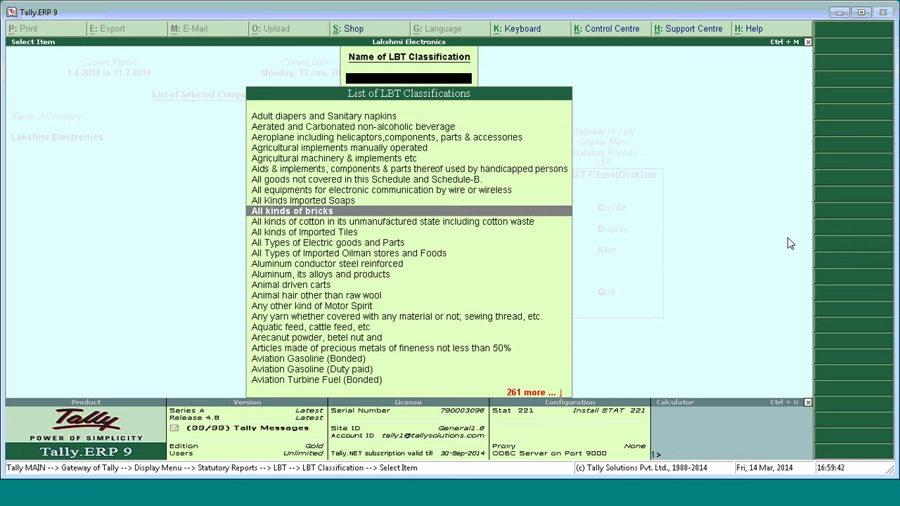
{"action": "key", "text": "Down"}
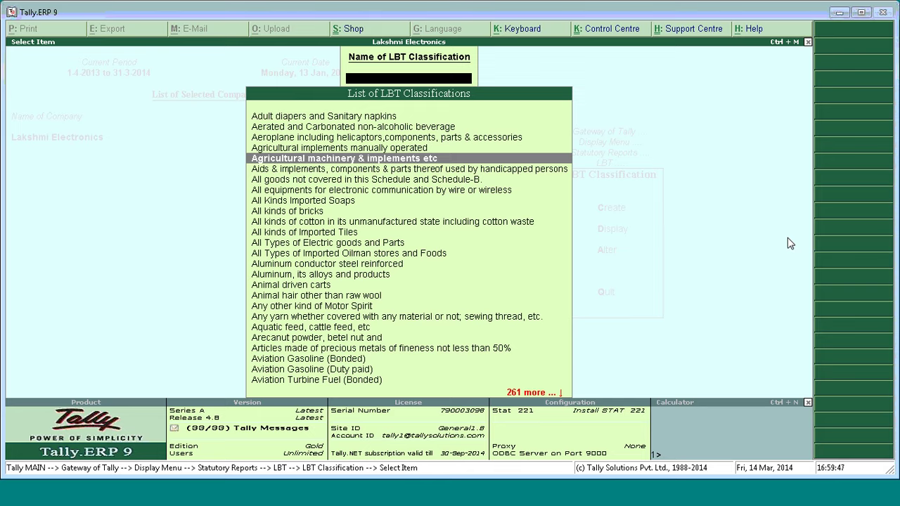
{"action": "key", "text": "Return"}
{"action": "key", "text": "Return"}
{"action": "key", "text": "Return"}
{"action": "key", "text": "ctrl+d"}
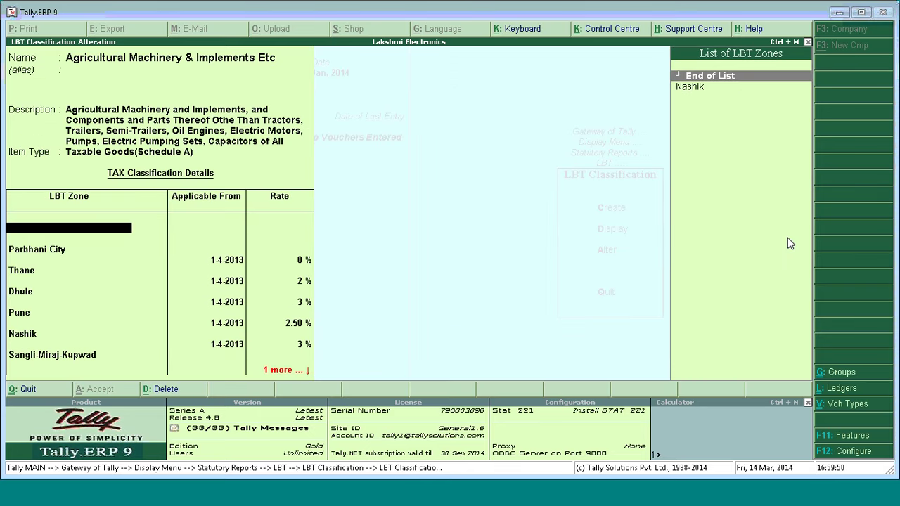
Try adding a Nashik zone row dated 1-4-2013, then quit the alteration without saving.
{"action": "key", "text": "ctrl+d"}
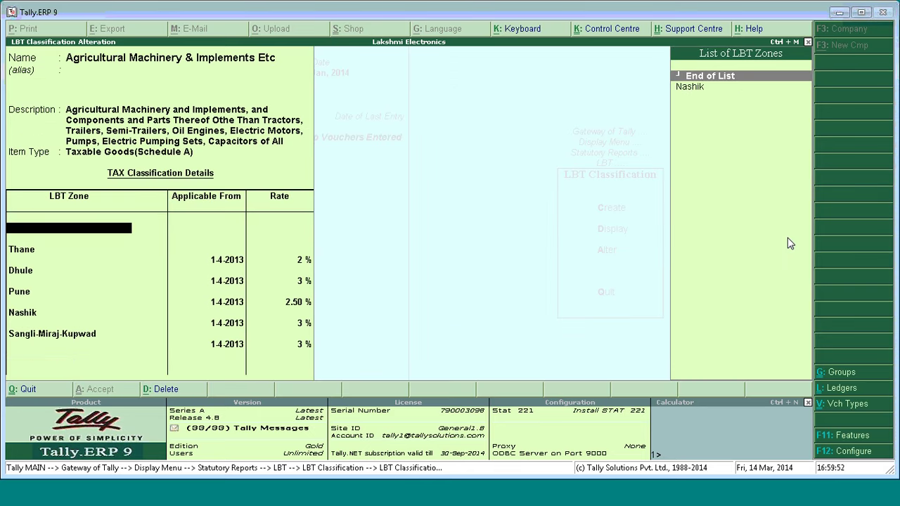
{"action": "key", "text": "Down"}
{"action": "key", "text": "ctrl+a"}
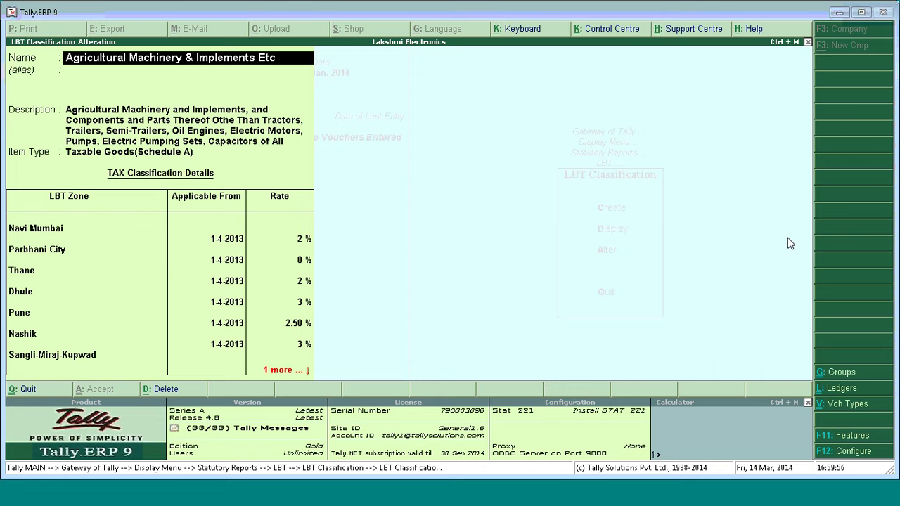
{"action": "key", "text": "Return"}
{"action": "key", "text": "Return"}
{"action": "key", "text": "Return"}
{"action": "key", "text": "Return"}
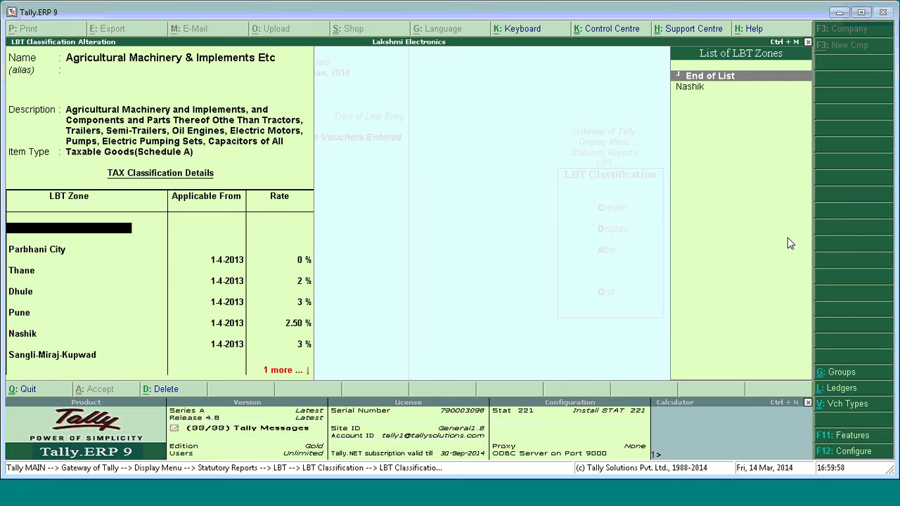
{"action": "key", "text": "Down"}
{"action": "key", "text": "Return"}
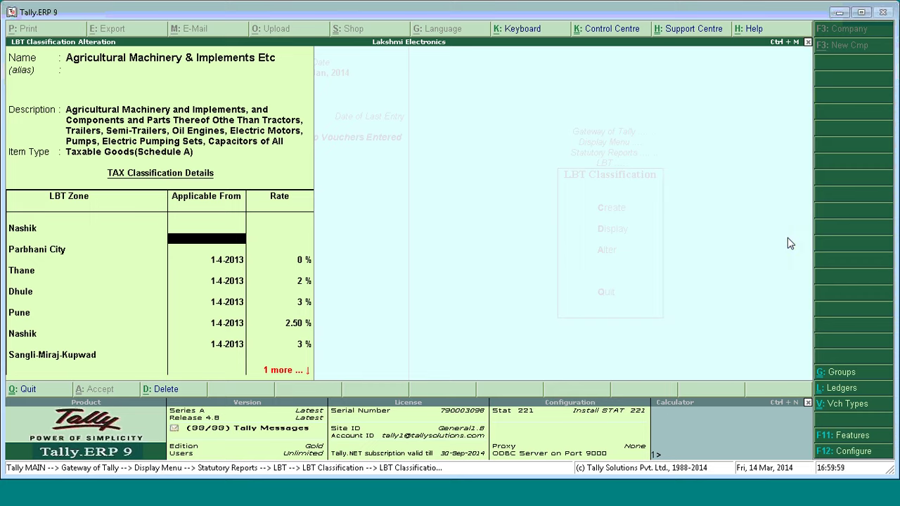
{"action": "type", "text": "1.4"}
{"action": "key", "text": "Return"}
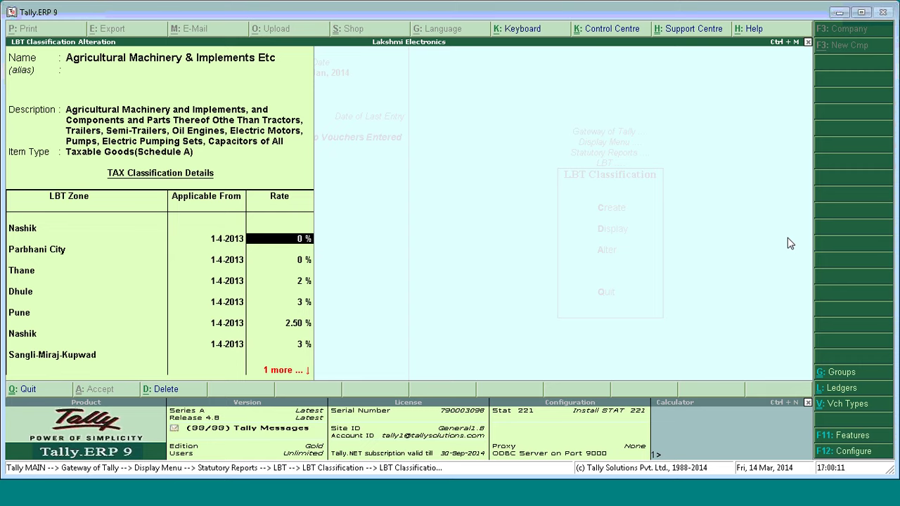
{"action": "key", "text": "Escape"}
{"action": "key", "text": "y"}
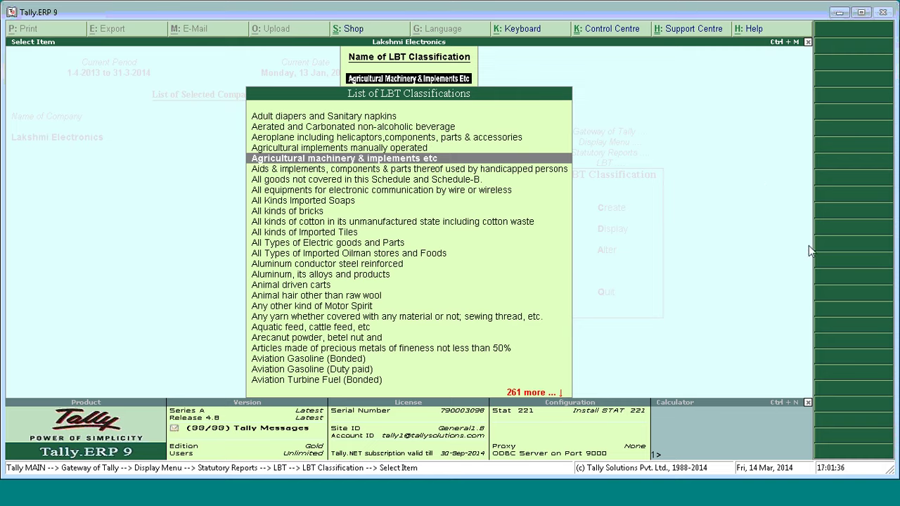
Back out to Gateway of Tally and open Inventory Info. > Stock Items > Alter, highlighting Fax Machines.
{"action": "key", "text": "BackSpace"}
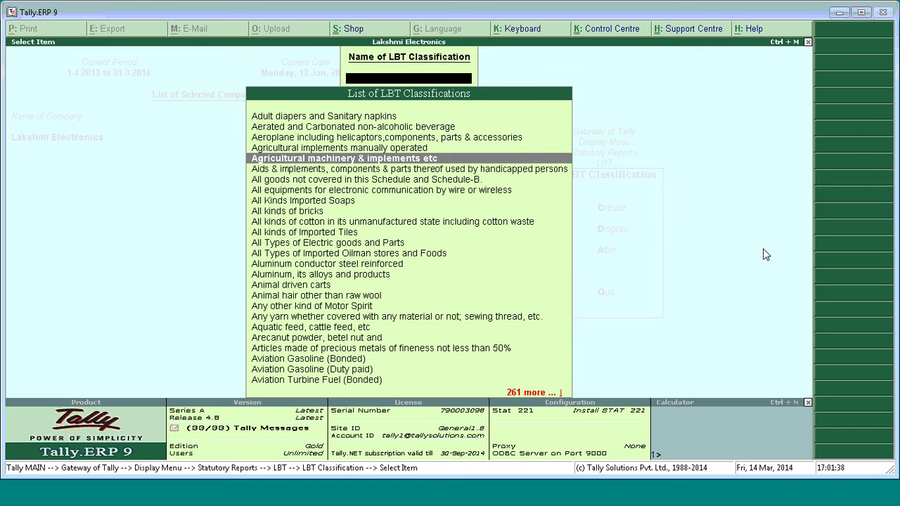
{"action": "key", "text": "Escape"}
{"action": "key", "text": "Escape"}
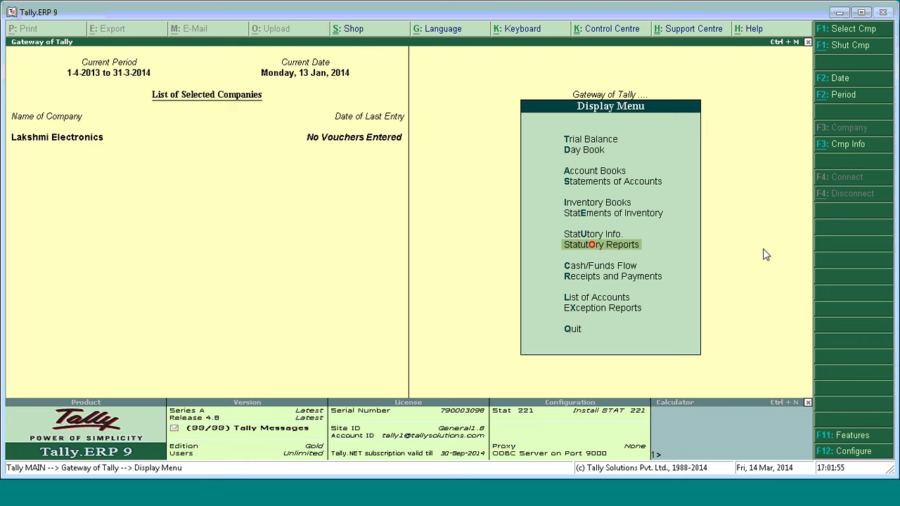
{"action": "key", "text": "Escape"}
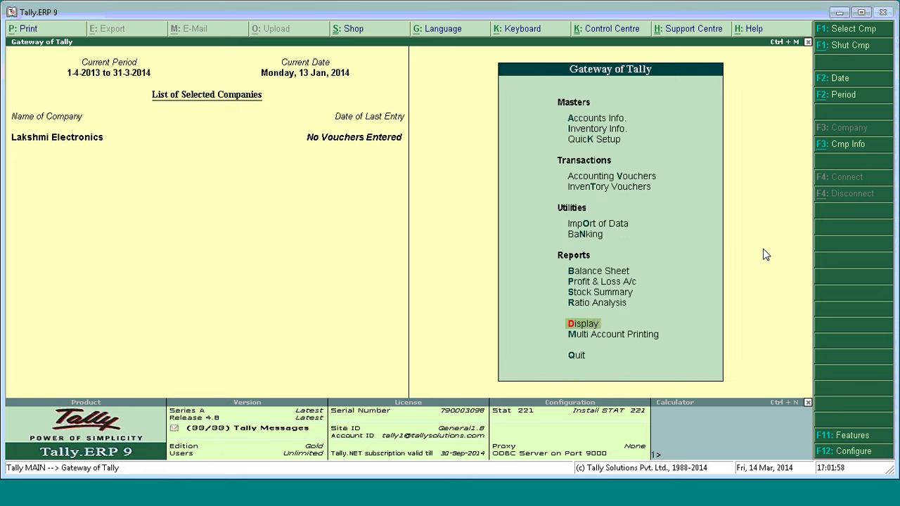
{"action": "key", "text": "i"}
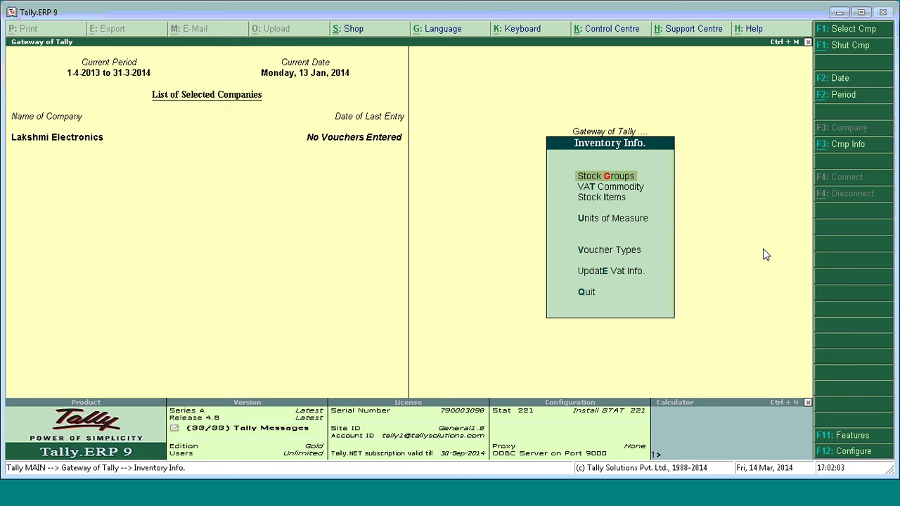
{"action": "key", "text": "Down"}
{"action": "key", "text": "Down"}
{"action": "key", "text": "Return"}
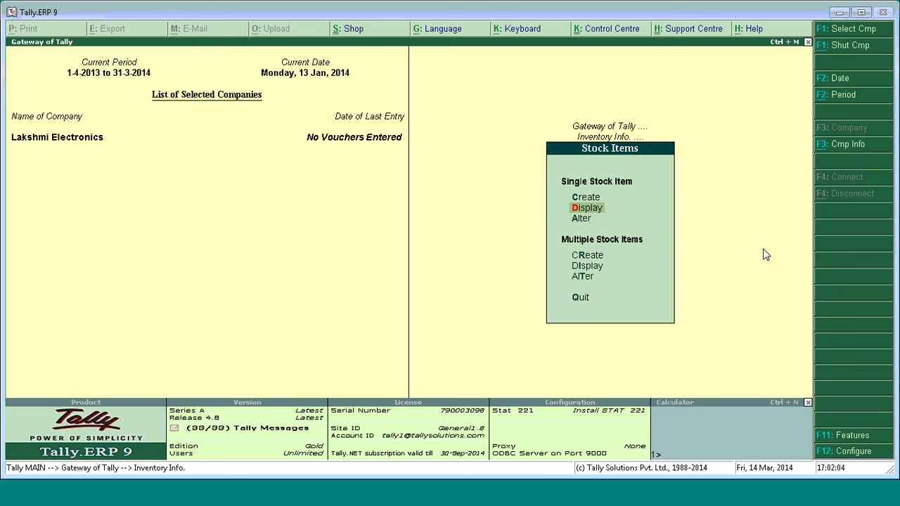
{"action": "key", "text": "Down"}
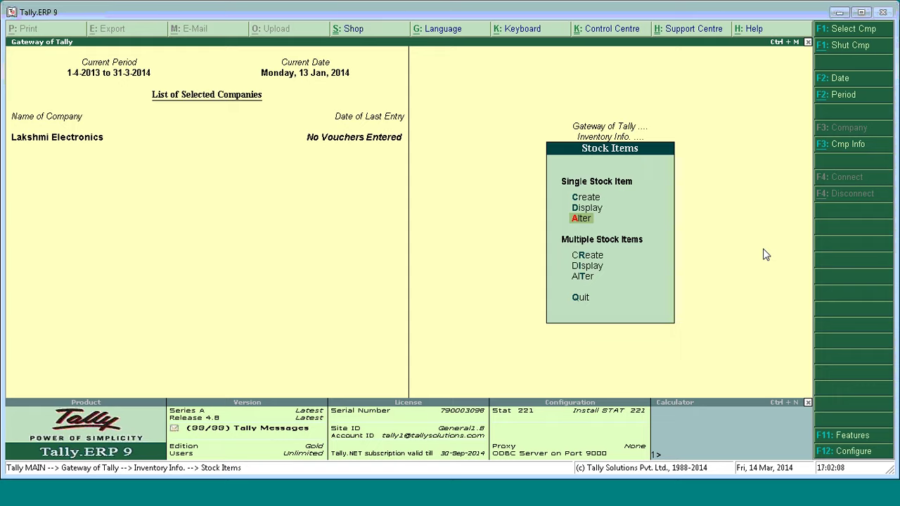
{"action": "key", "text": "Return"}
{"action": "key", "text": "Down"}
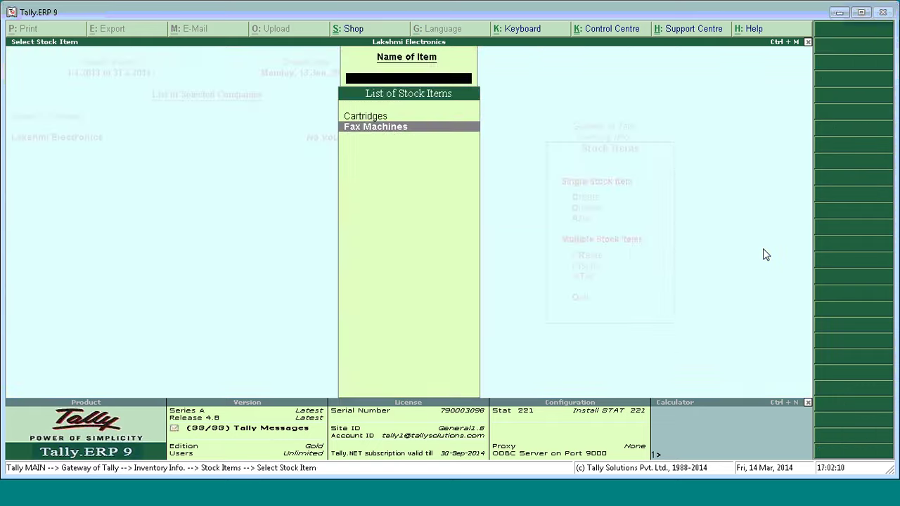
Open Fax Machines, keep zero duty and VAT rates, and set Set/Alter LBT Classification to Yes.
{"action": "key", "text": "Return"}
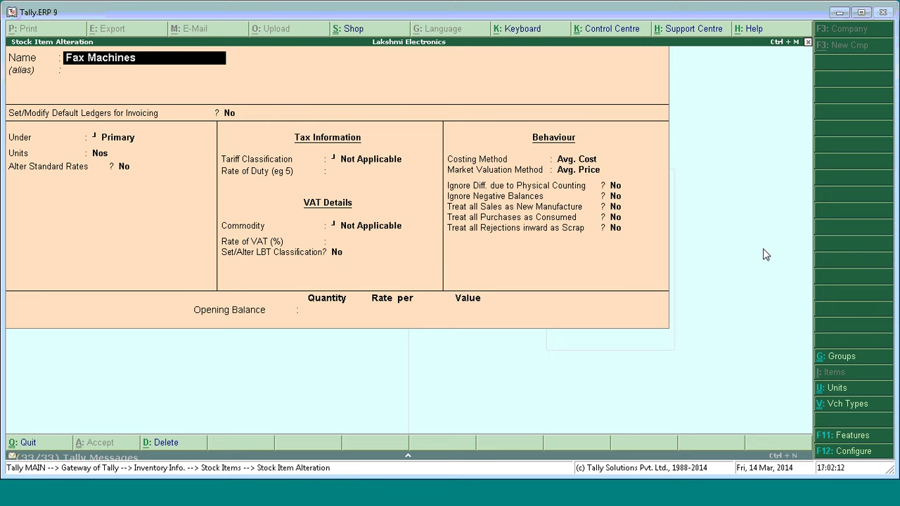
{"action": "key", "text": "Return"}
{"action": "key", "text": "Return"}
{"action": "key", "text": "Return"}
{"action": "key", "text": "Return"}
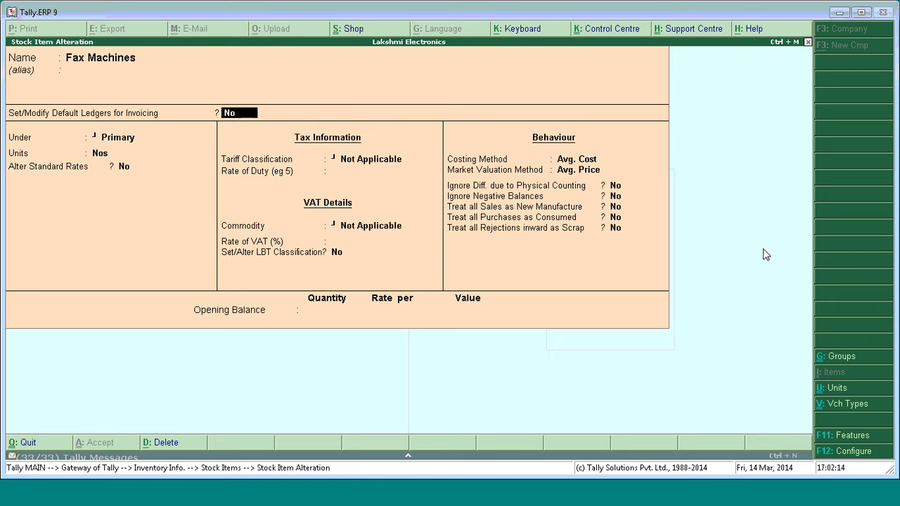
{"action": "key", "text": "Return"}
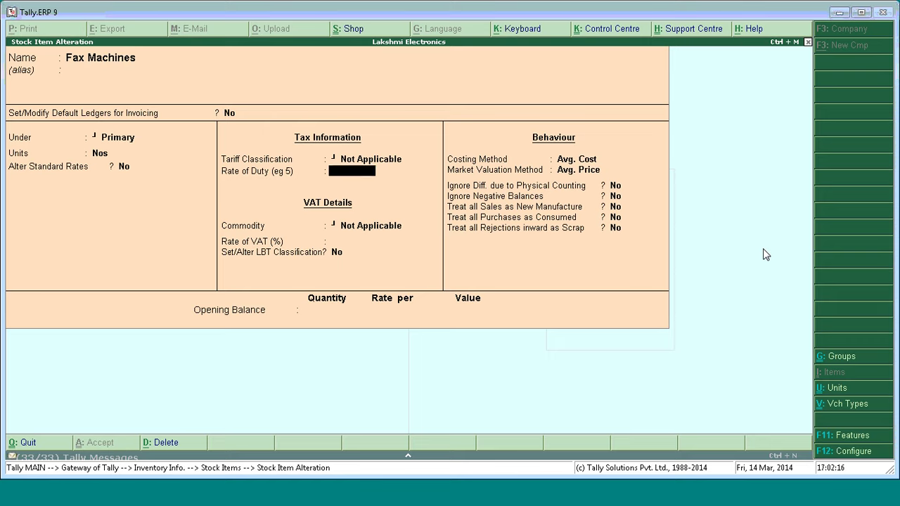
{"action": "key", "text": "Return"}
{"action": "key", "text": "Return"}
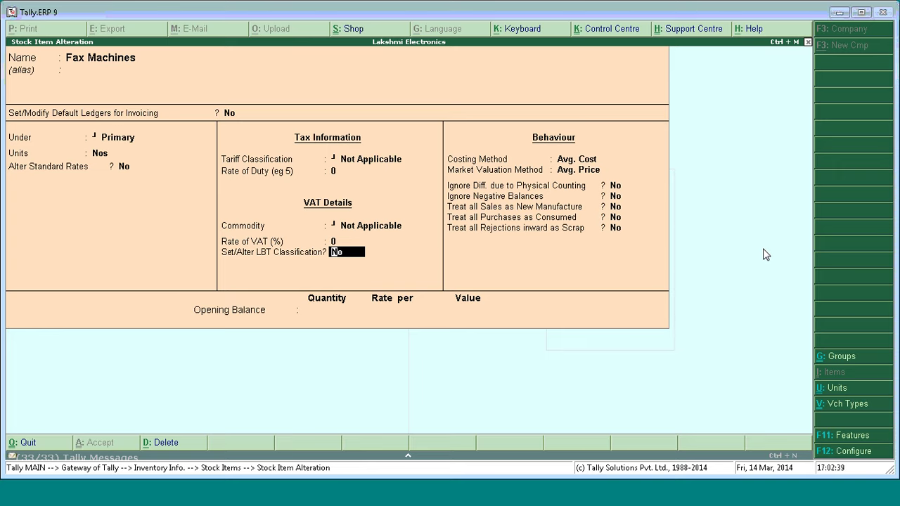
{"action": "type", "text": "Y"}
{"action": "key", "text": "Return"}
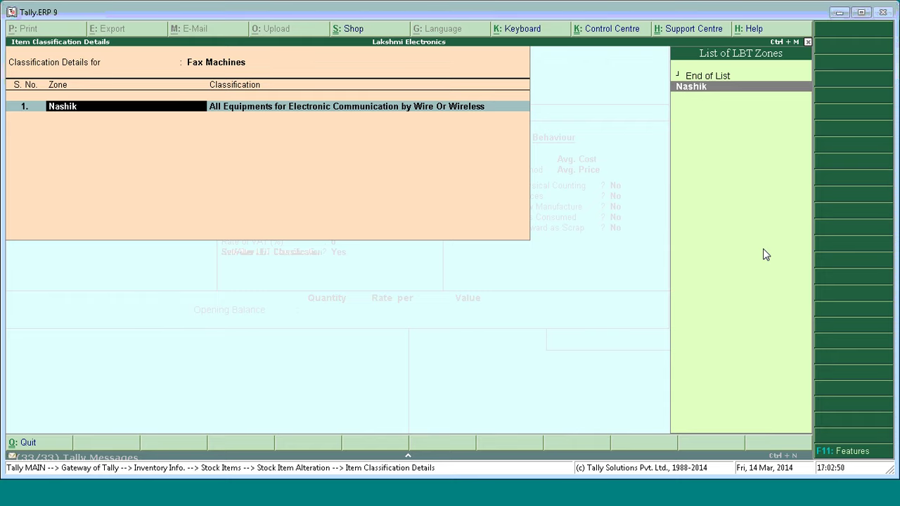
Accept Nashik as Fax Machines' LBT zone, then quit the stock item alteration to Gateway of Tally.
{"action": "key", "text": "Return"}
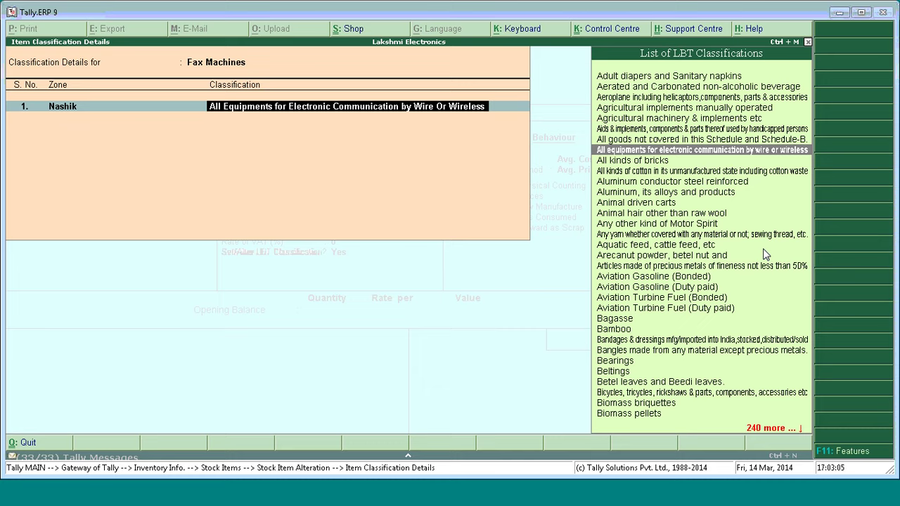
{"action": "key", "text": "Return"}
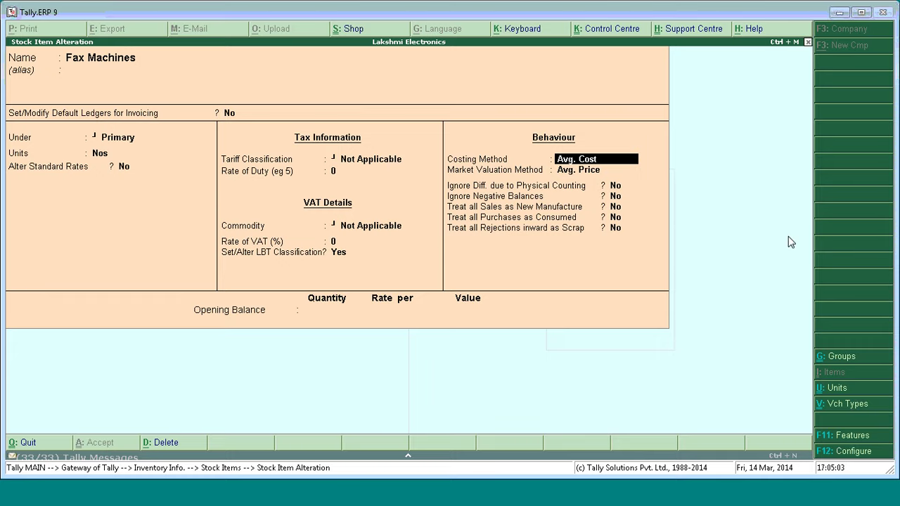
{"action": "key", "text": "Escape"}
{"action": "key", "text": "Return"}
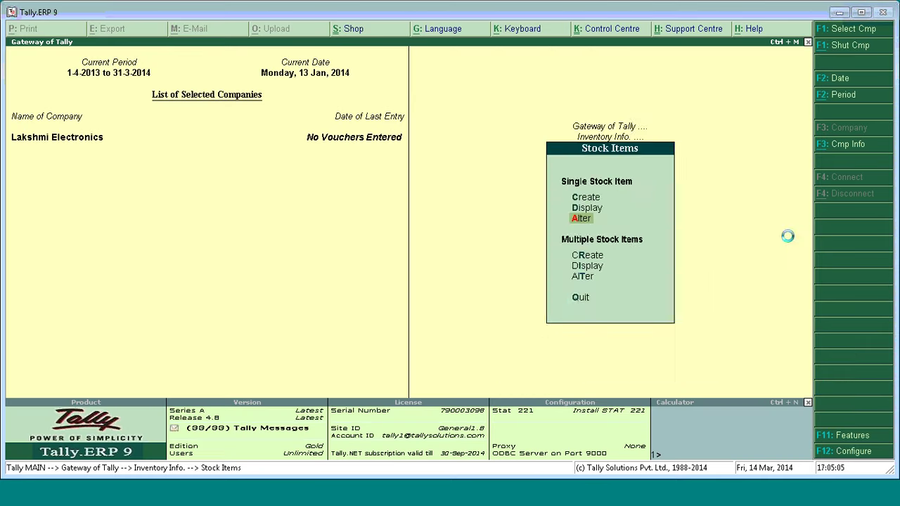
{"action": "key", "text": "Escape"}
{"action": "key", "text": "Escape"}
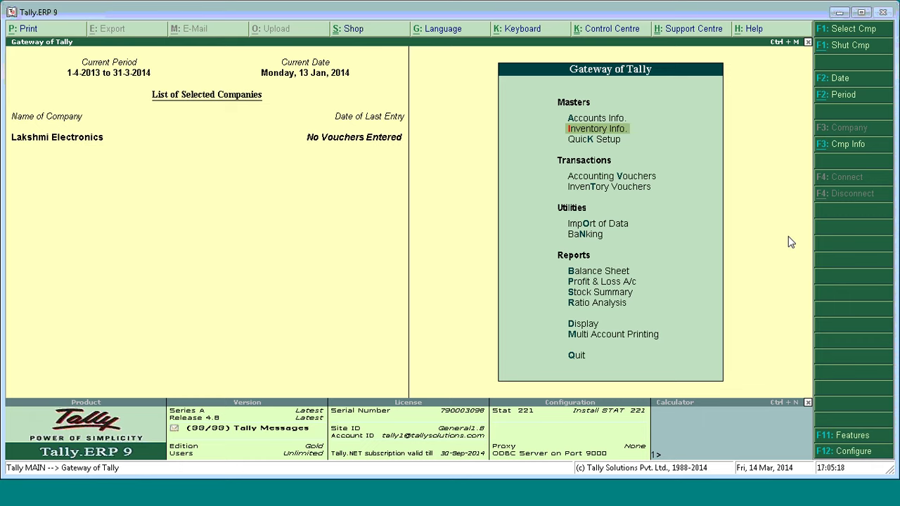
{"action": "left_click", "coordinate": [276, 495]}
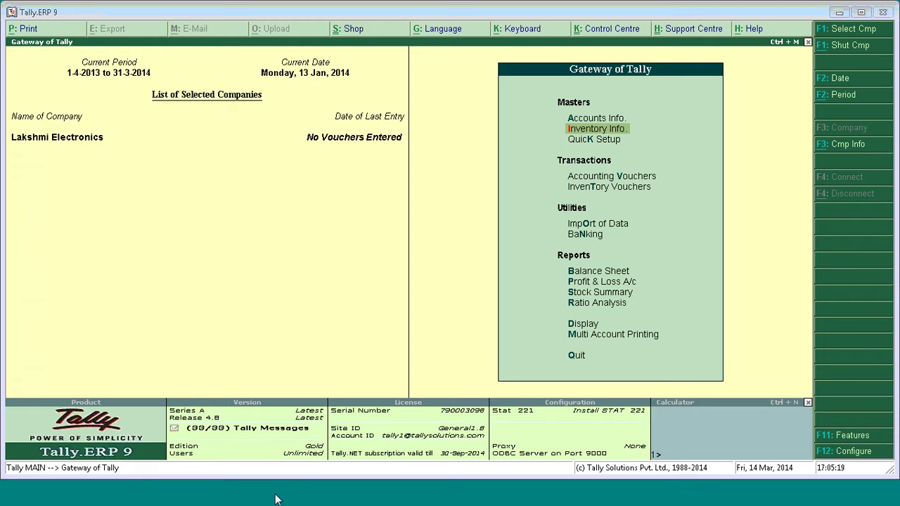
Browse the slides to slide 12, Master configuration, and present it full screen.
{"action": "left_click", "coordinate": [130, 228]}
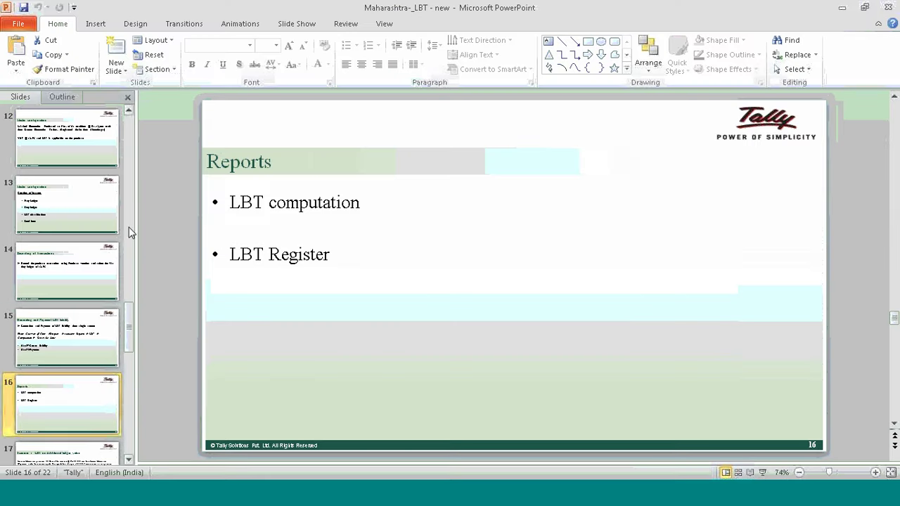
{"action": "left_click", "coordinate": [73, 318]}
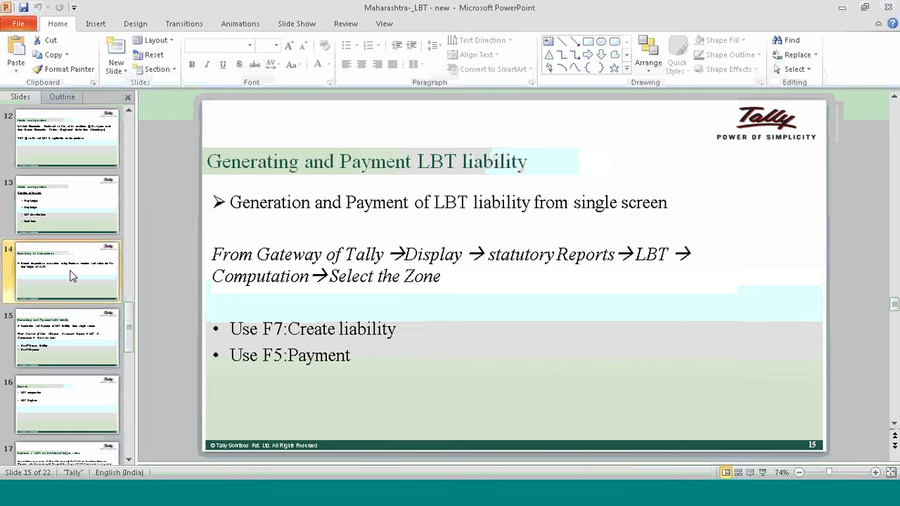
{"action": "left_click", "coordinate": [77, 214]}
{"action": "left_click", "coordinate": [72, 149]}
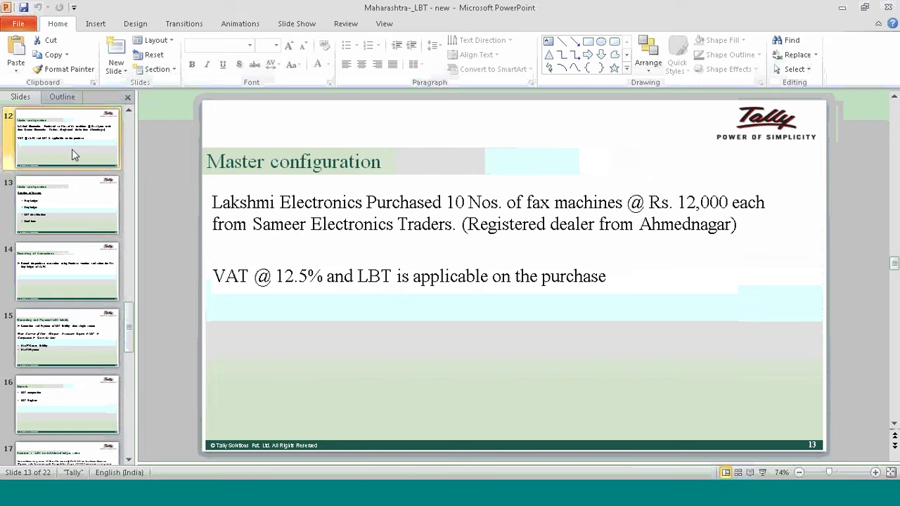
{"action": "left_click", "coordinate": [763, 473]}
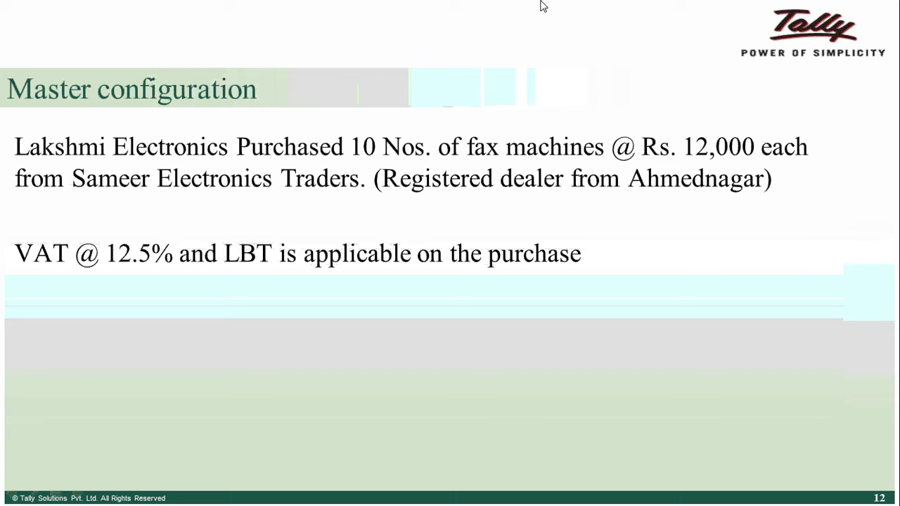
Restart the slide show, advance through it, then switch back to Tally.ERP 9.
{"action": "key", "text": "Escape"}
{"action": "key", "text": "shift+F5"}
{"action": "key", "text": "Escape"}
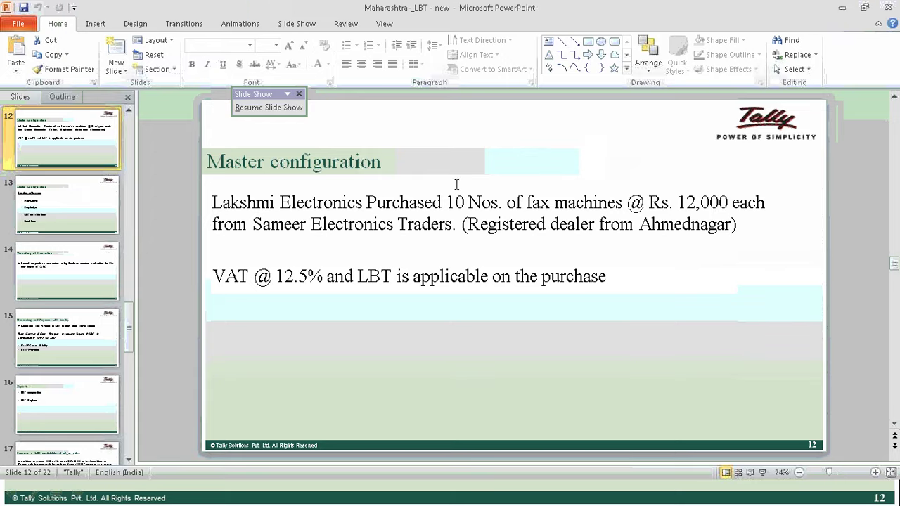
{"action": "left_click", "coordinate": [842, 8]}
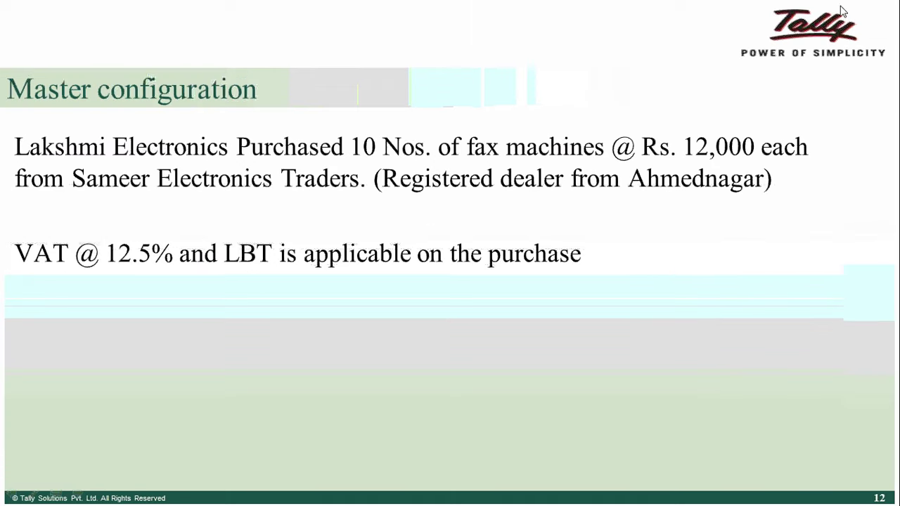
{"action": "key", "text": "alt+Tab"}
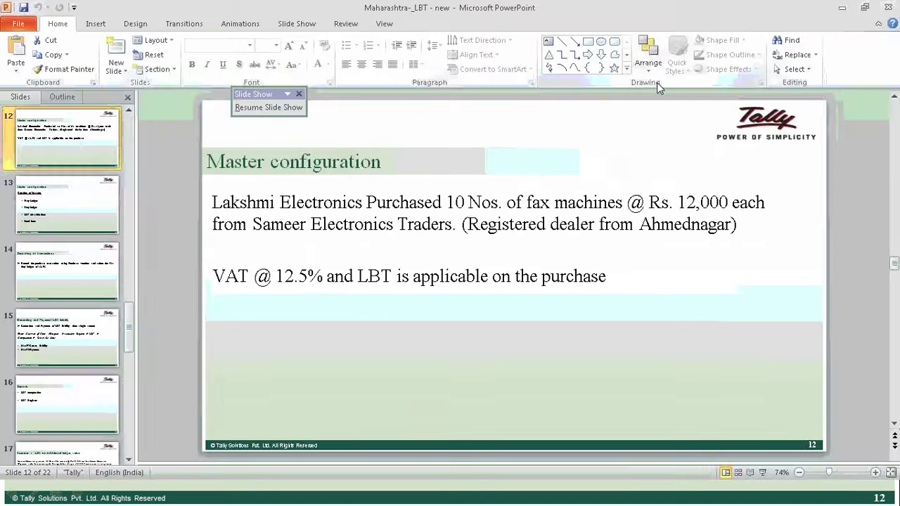
{"action": "left_click", "coordinate": [843, 11]}
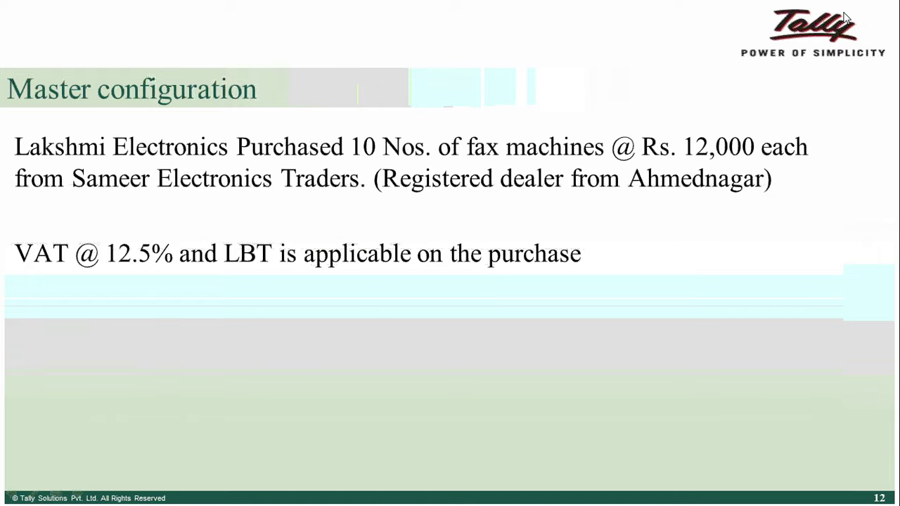
{"action": "left_click", "coordinate": [851, 5]}
{"action": "left_click", "coordinate": [850, 6]}
{"action": "key", "text": "alt+Tab"}
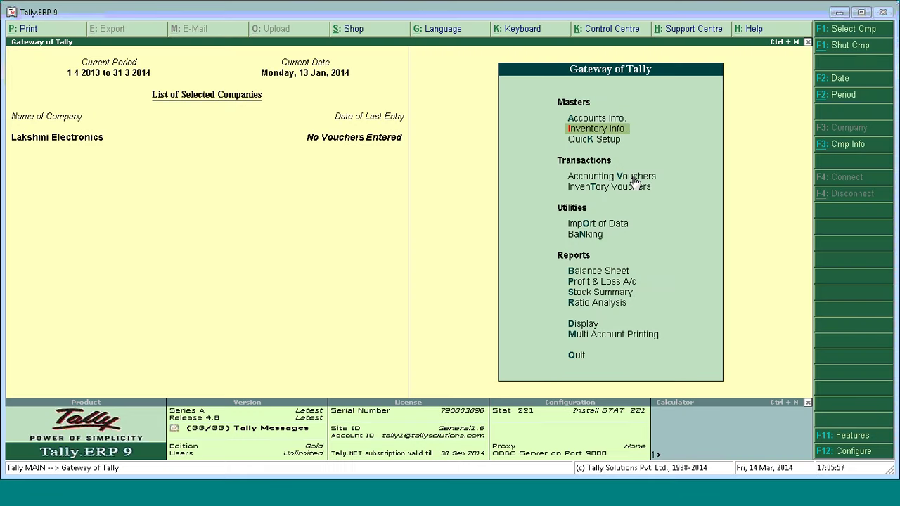
Start a Purchase voucher in Accounting Vouchers dated 1-Mar-2014.
{"action": "left_click", "coordinate": [633, 177]}
{"action": "left_click", "coordinate": [633, 177]}
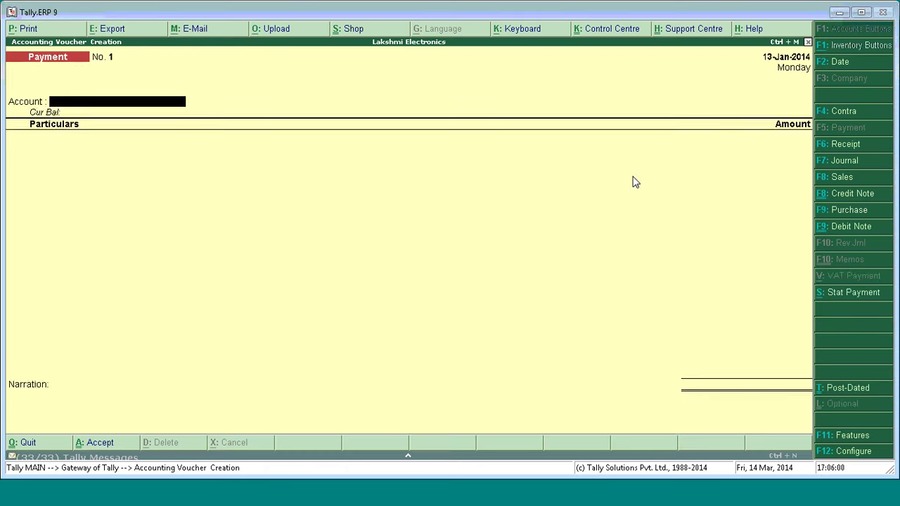
{"action": "key", "text": "F9"}
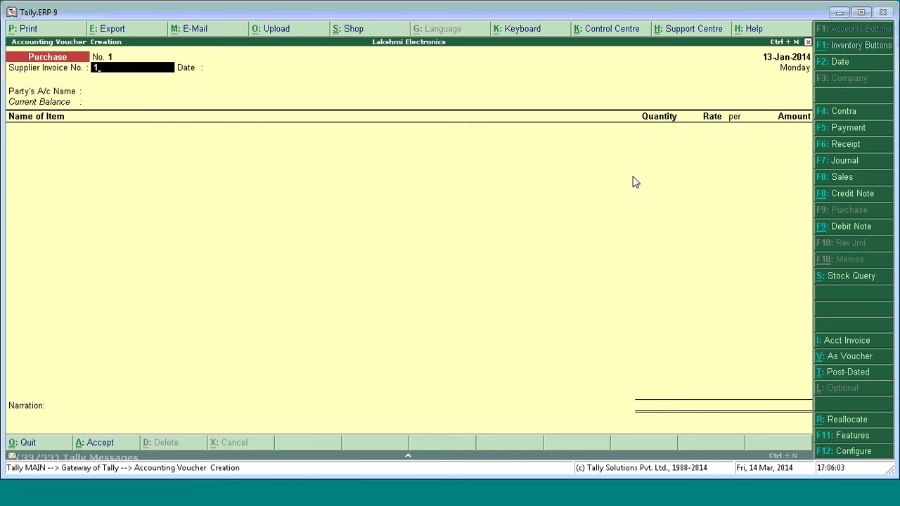
{"action": "key", "text": "Return"}
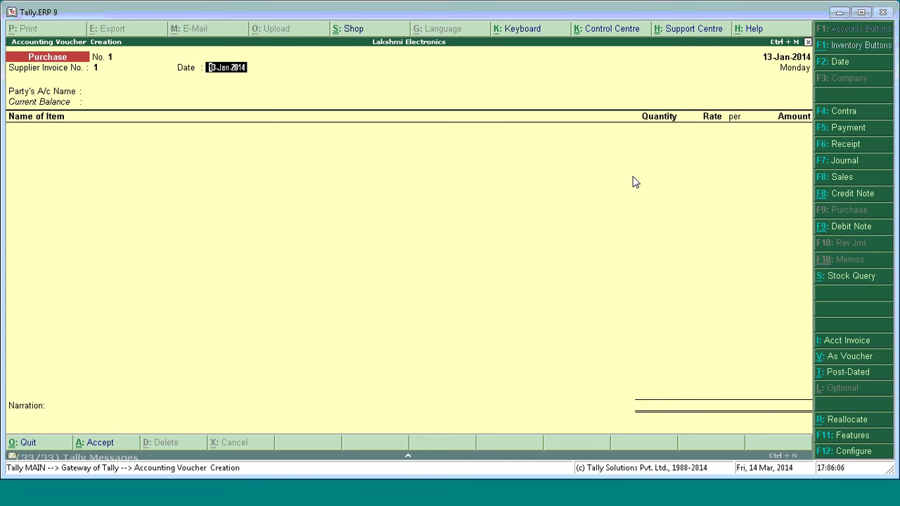
{"action": "key", "text": "F2"}
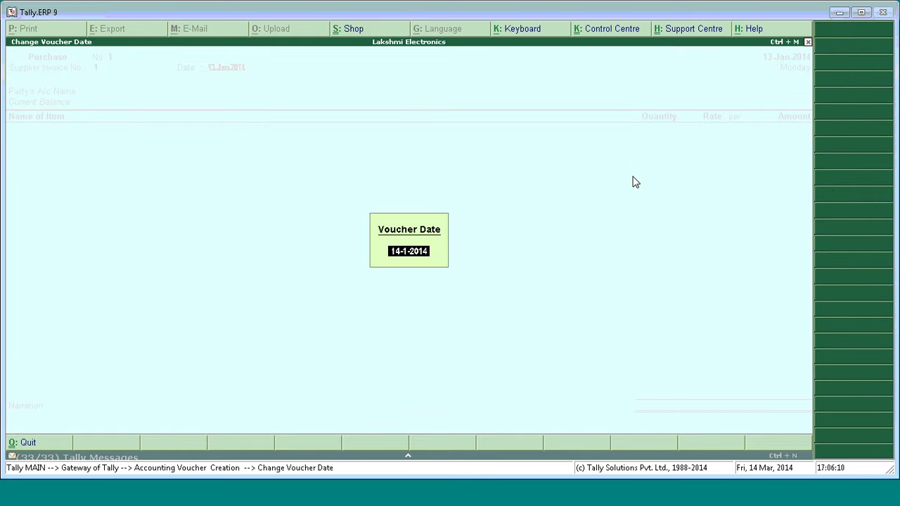
{"action": "type", "text": "MARCH"}
{"action": "key", "text": "Return"}
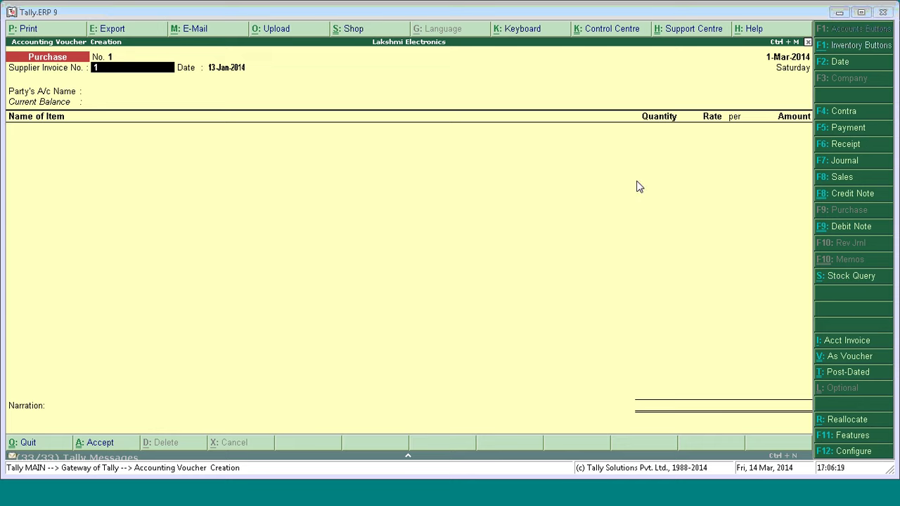
Select Sameer Electronics as the party and step through its party details.
{"action": "key", "text": "Return"}
{"action": "key", "text": "Return"}
{"action": "key", "text": "Return"}
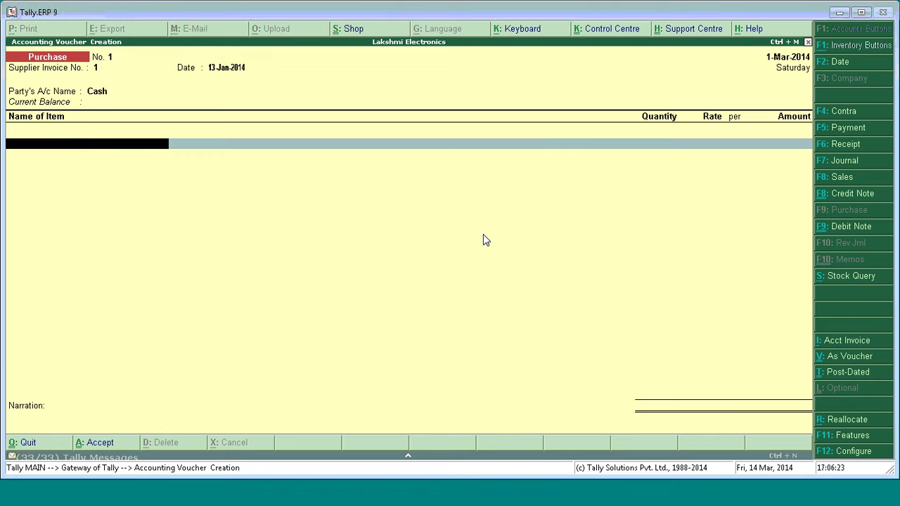
{"action": "key", "text": "BackSpace"}
{"action": "key", "text": "Down"}
{"action": "key", "text": "Down"}
{"action": "key", "text": "Down"}
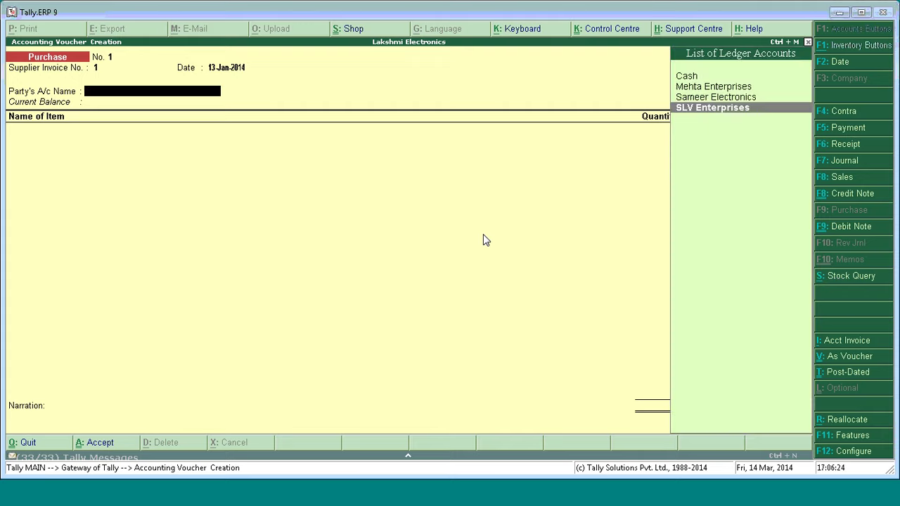
{"action": "key", "text": "Up"}
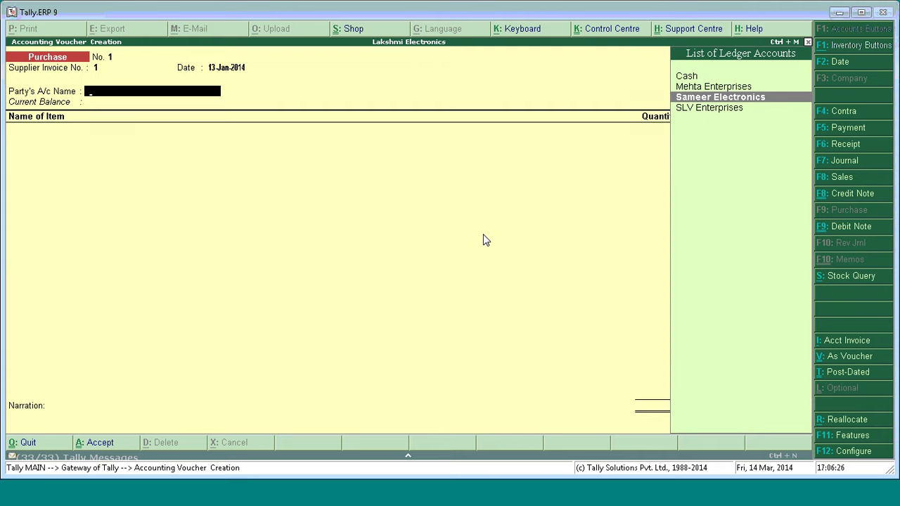
{"action": "key", "text": "Return"}
{"action": "key", "text": "Return"}
{"action": "key", "text": "Return"}
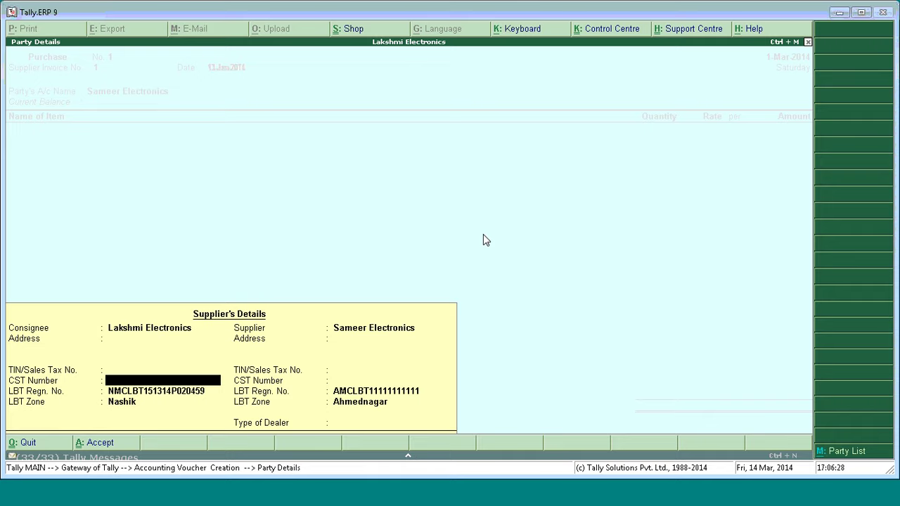
{"action": "key", "text": "Return"}
Add 10 Nos of Fax Machines at a rate of 12,000 each.
{"action": "key", "text": "Return"}
{"action": "key", "text": "Return"}
{"action": "key", "text": "Return"}
{"action": "key", "text": "Return"}
{"action": "key", "text": "Return"}
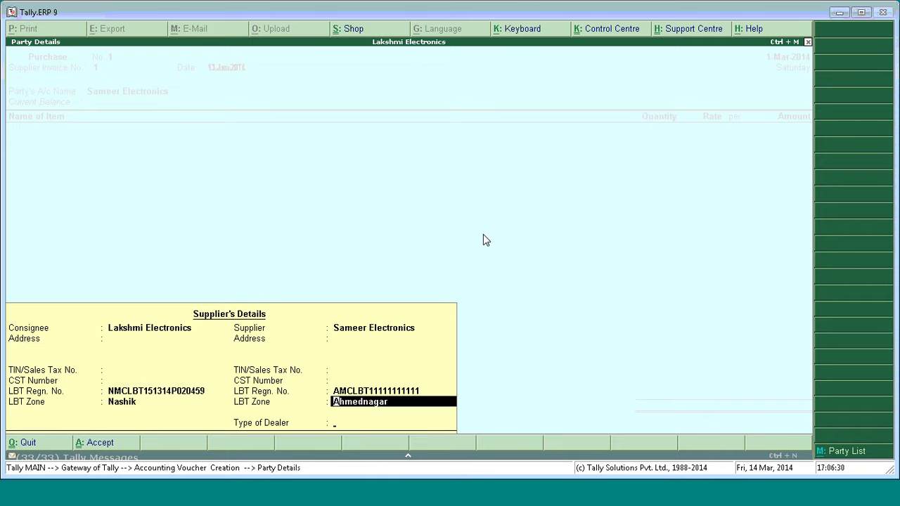
{"action": "key", "text": "Return"}
{"action": "key", "text": "Return"}
{"action": "key", "text": "Down"}
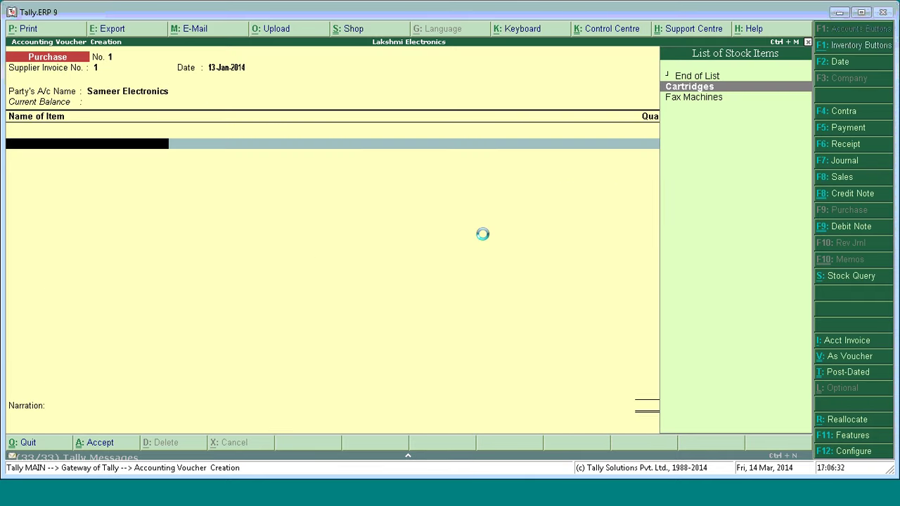
{"action": "key", "text": "Down"}
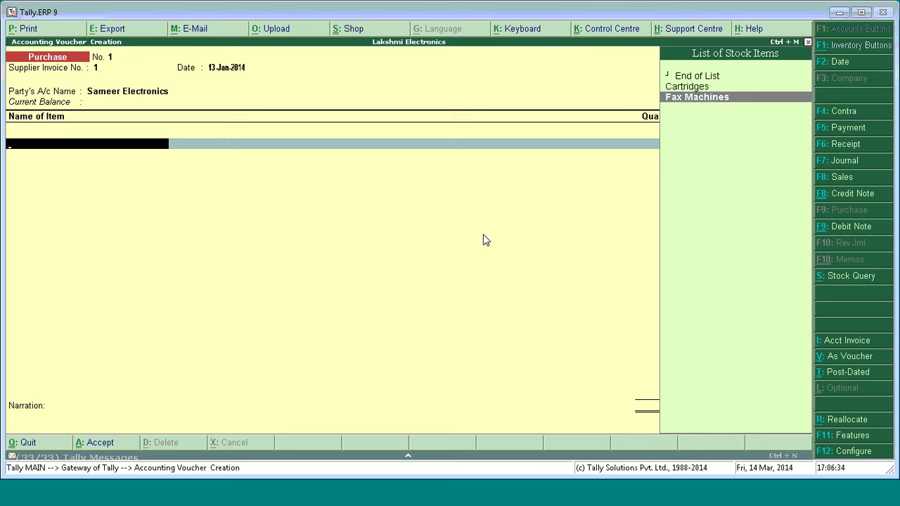
{"action": "key", "text": "Return"}
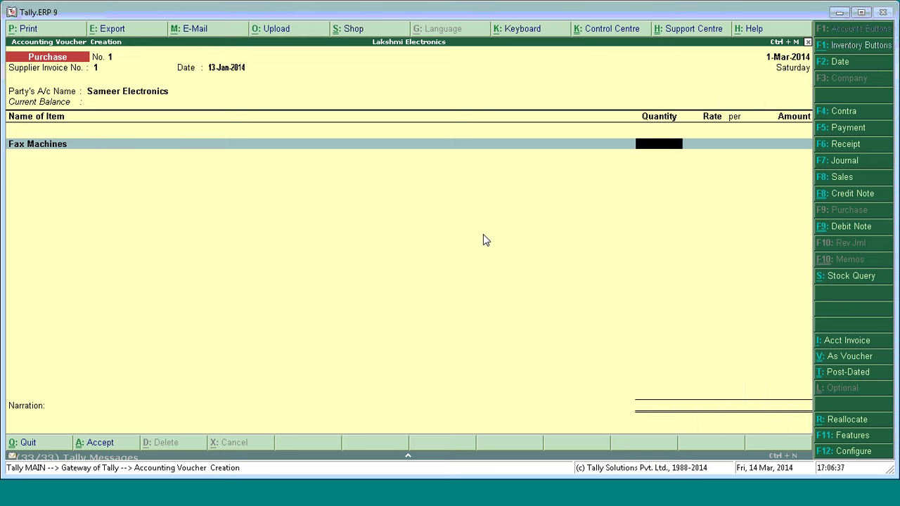
{"action": "type", "text": "10"}
{"action": "key", "text": "Return"}
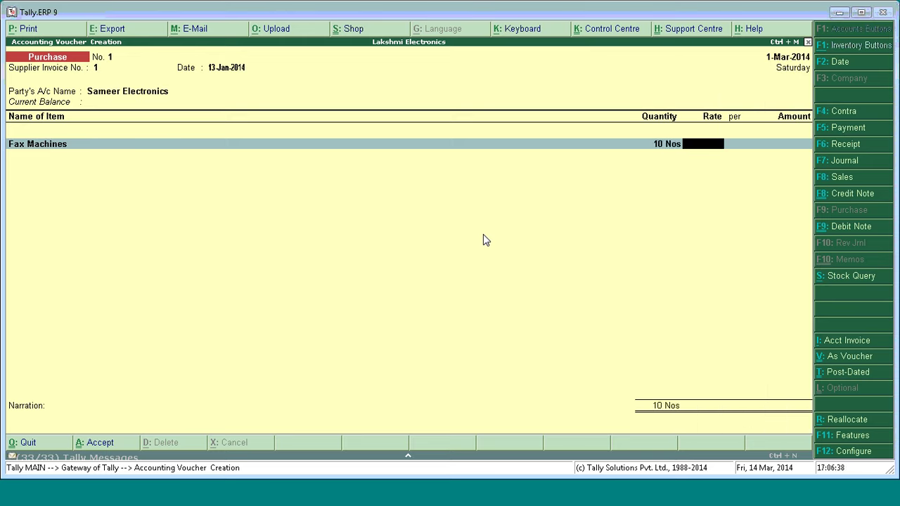
{"action": "type", "text": "1"}
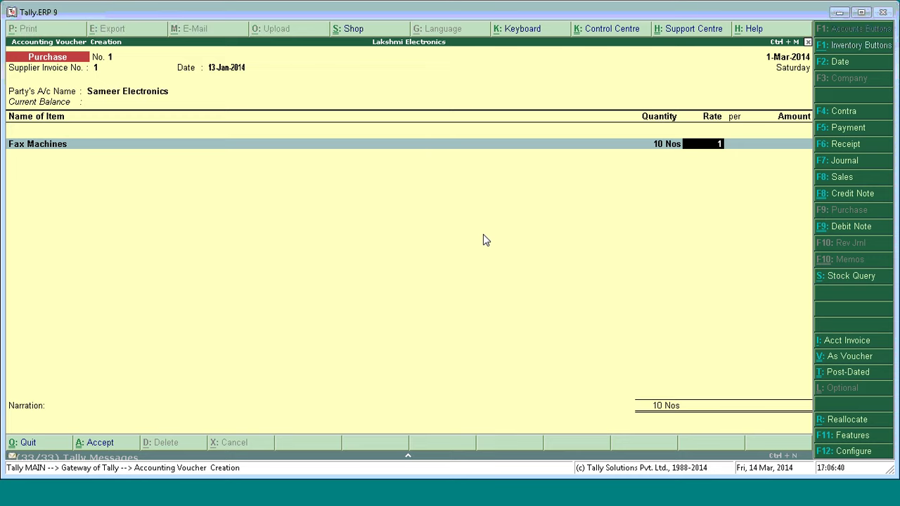
{"action": "type", "text": "2,000"}
{"action": "key", "text": "Return"}
{"action": "key", "text": "Return"}
{"action": "key", "text": "Return"}
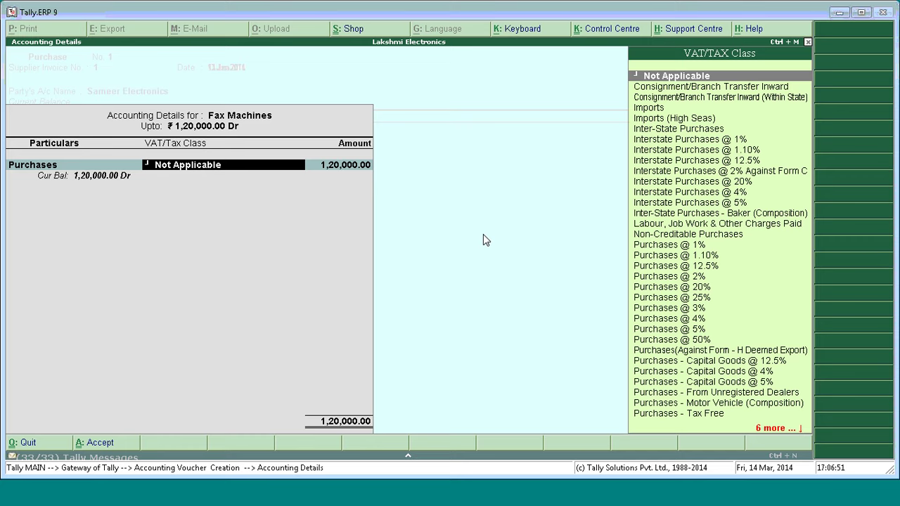
Set the VAT/Tax Class to Purchases @ 12.5% and add an Input VAT @ 12.5% line.
{"action": "type", "text": "PUR"}
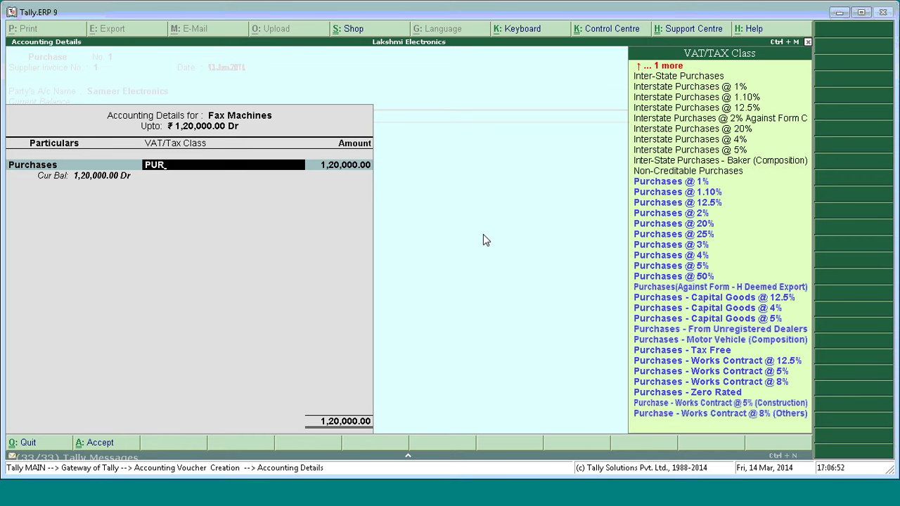
{"action": "key", "text": "Up"}
{"action": "key", "text": "Up"}
{"action": "key", "text": "Up"}
{"action": "key", "text": "Up"}
{"action": "key", "text": "Up"}
{"action": "key", "text": "Up"}
{"action": "key", "text": "Up"}
{"action": "key", "text": "Up"}
{"action": "key", "text": "Up"}
{"action": "key", "text": "Up"}
{"action": "key", "text": "Up"}
{"action": "key", "text": "Up"}
{"action": "key", "text": "Up"}
{"action": "key", "text": "Up"}
{"action": "key", "text": "Up"}
{"action": "key", "text": "Up"}
{"action": "key", "text": "Up"}
{"action": "key", "text": "Up"}
{"action": "key", "text": "Up"}
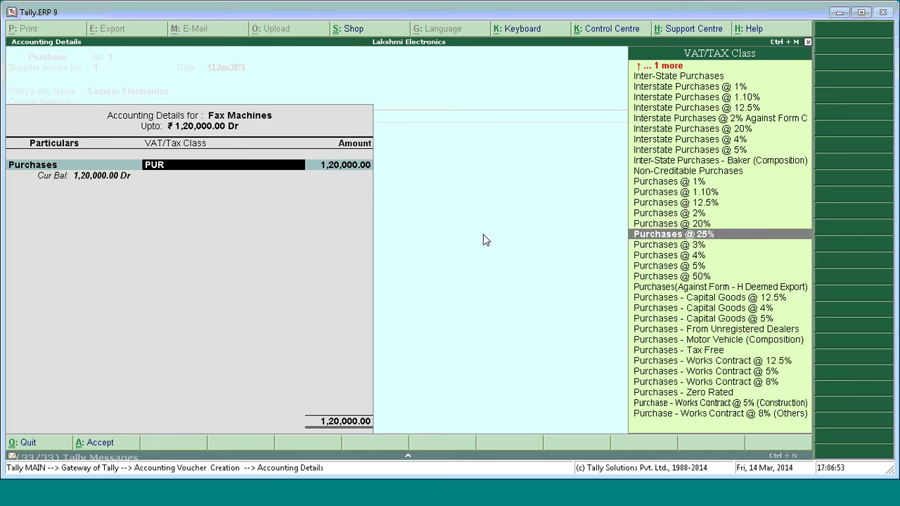
{"action": "key", "text": "Up"}
{"action": "key", "text": "Return"}
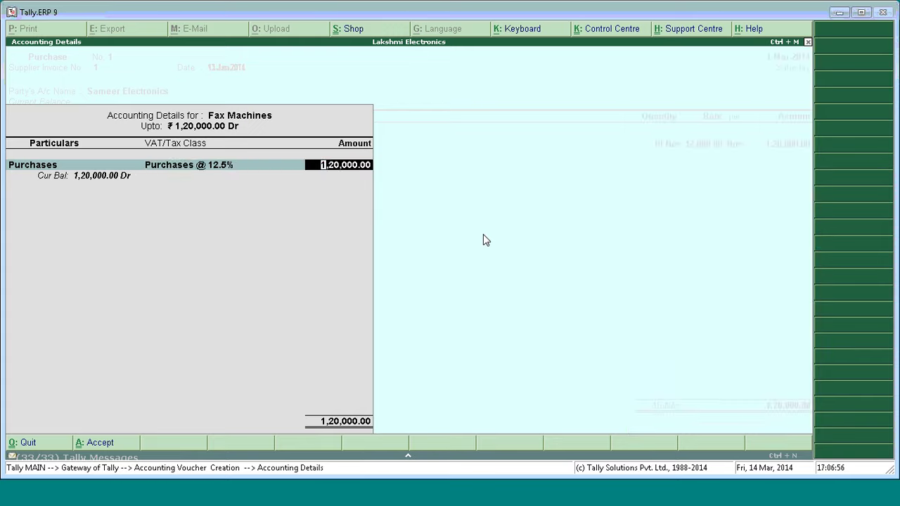
{"action": "key", "text": "Return"}
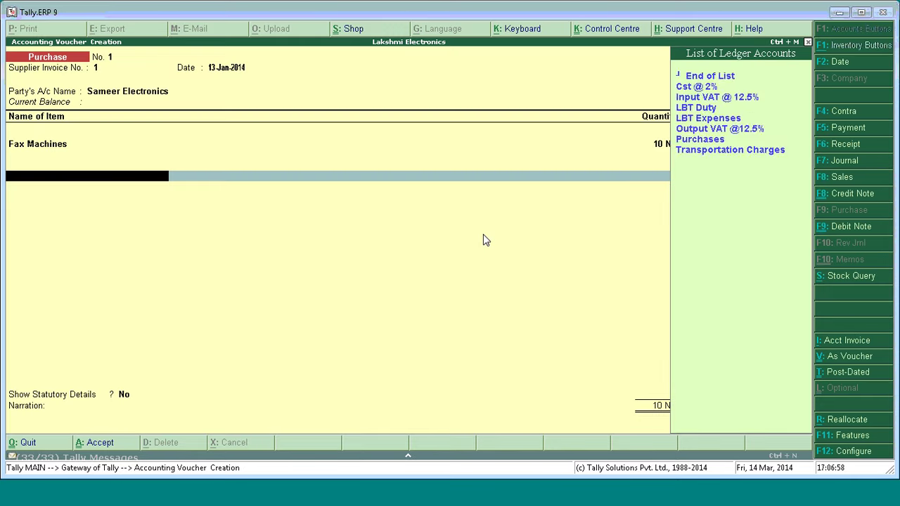
{"action": "key", "text": "Up"}
{"action": "key", "text": "Up"}
{"action": "key", "text": "Up"}
{"action": "key", "text": "Up"}
{"action": "key", "text": "Up"}
{"action": "key", "text": "Up"}
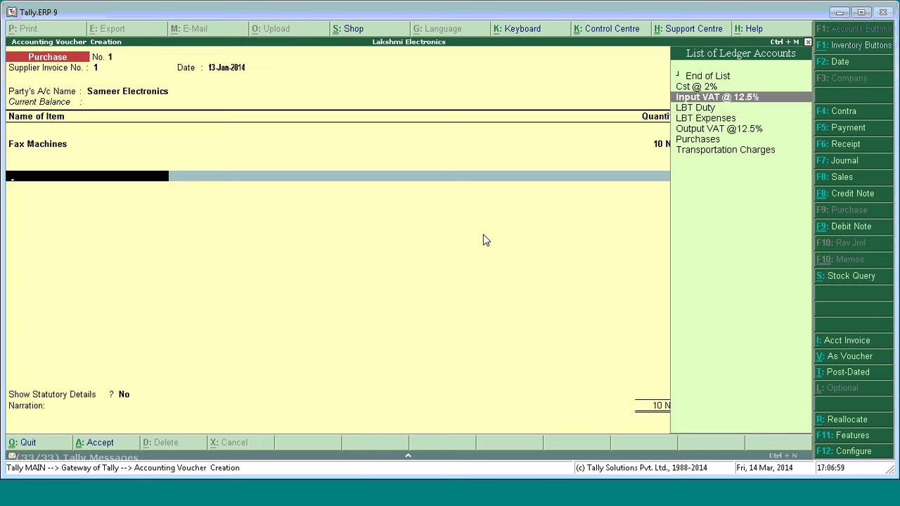
{"action": "key", "text": "Return"}
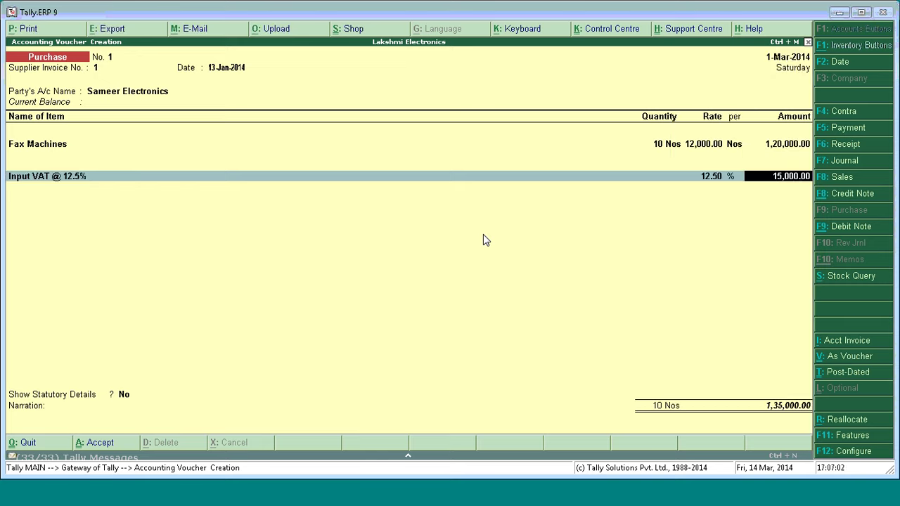
{"action": "key", "text": "BackSpace"}
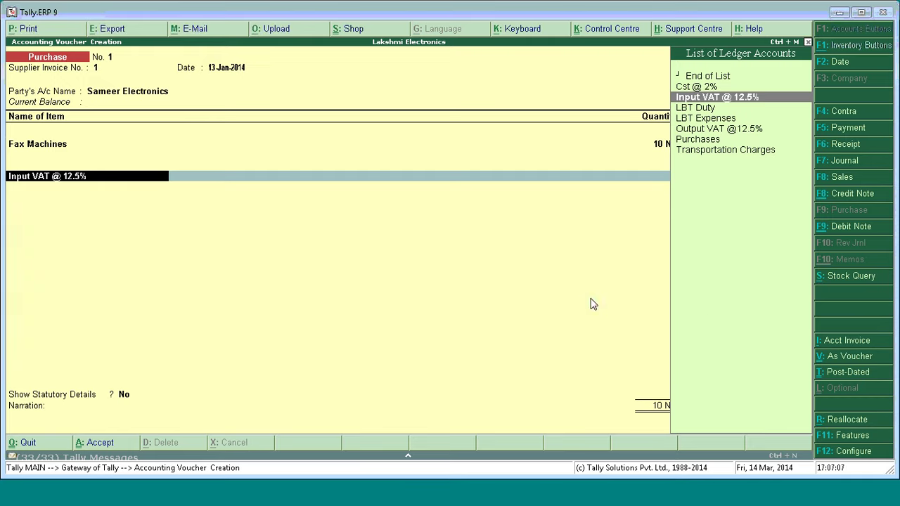
{"action": "key", "text": "BackSpace"}
{"action": "key", "text": "Return"}
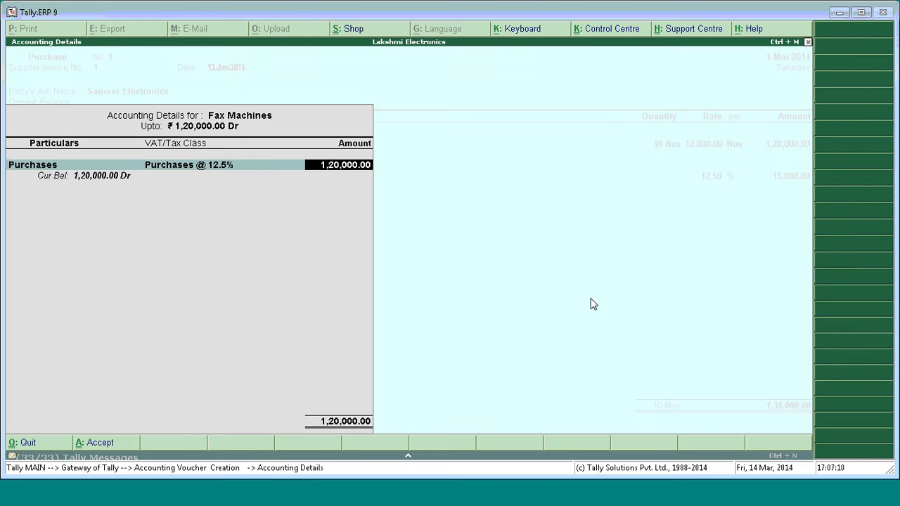
{"action": "key", "text": "Return"}
{"action": "key", "text": "Return"}
{"action": "key", "text": "Return"}
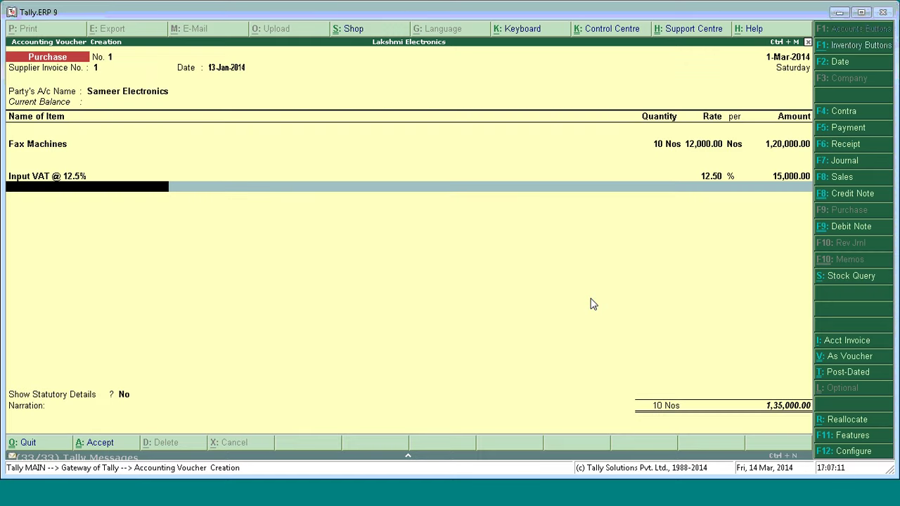
Leave Show Statutory Details at No, skip the narration, and save the voucher.
{"action": "key", "text": "Return"}
{"action": "key", "text": "Return"}
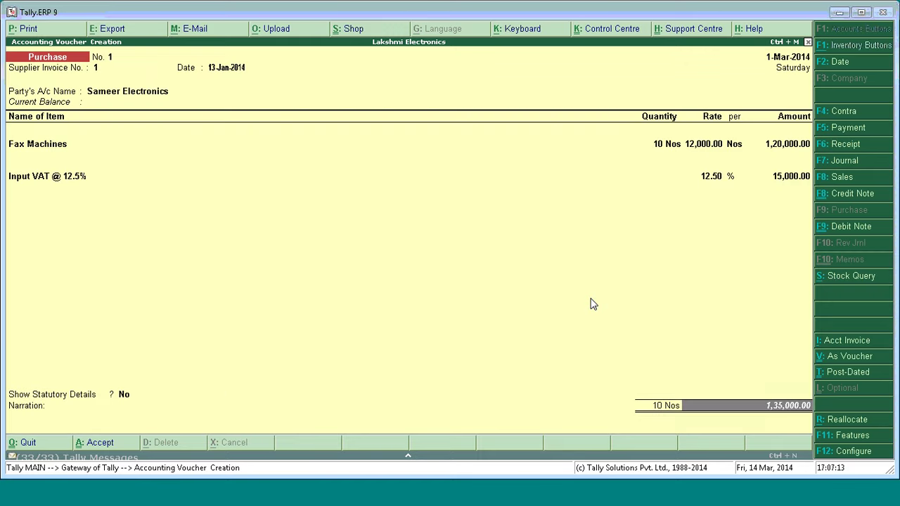
{"action": "key", "text": "Return"}
{"action": "key", "text": "Return"}
{"action": "key", "text": "Return"}
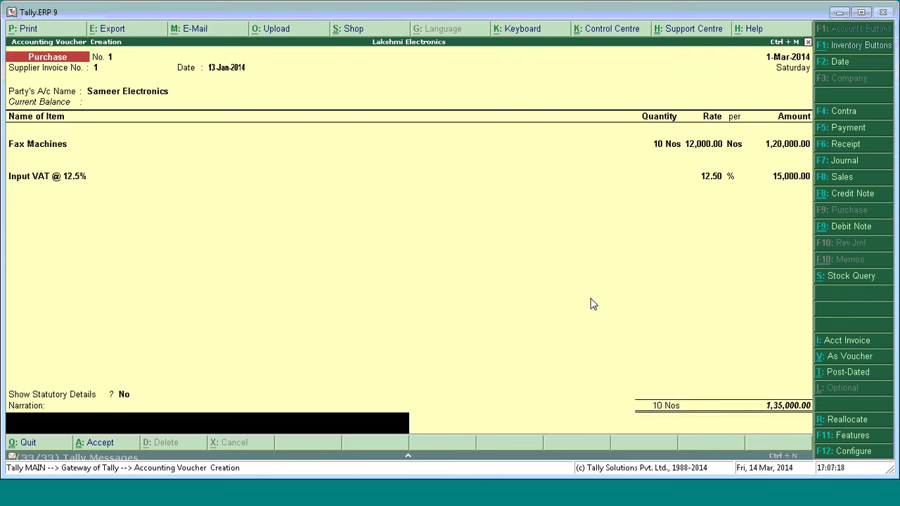
{"action": "key", "text": "Return"}
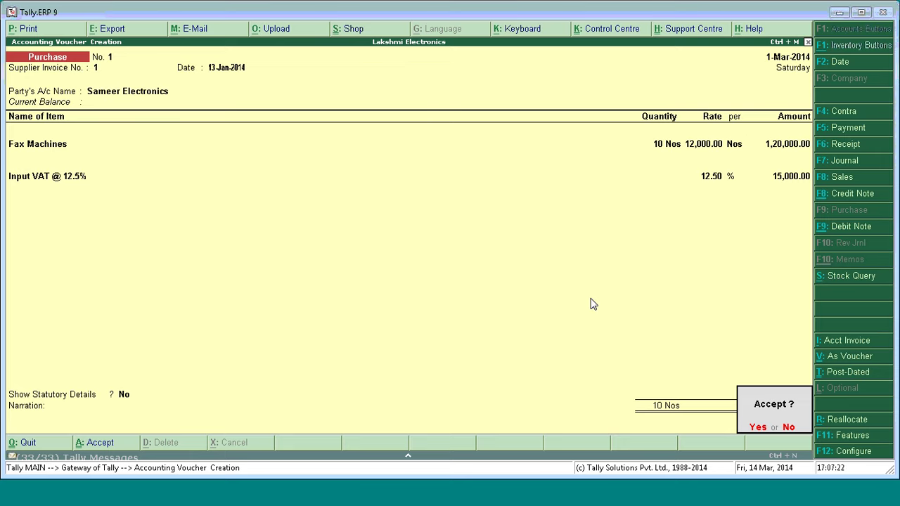
{"action": "key", "text": "y"}
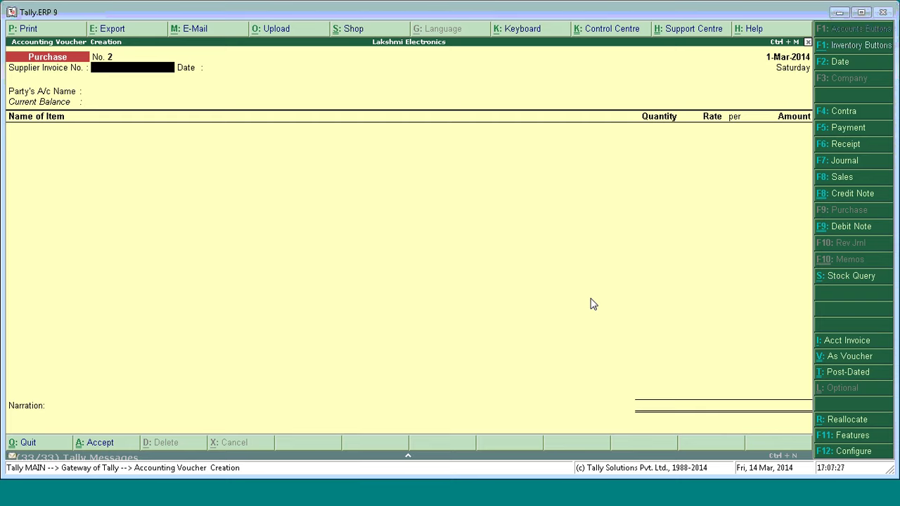
Quit voucher entry and open Display > Statutory Reports > LBT > Computation for Nashik.
{"action": "key", "text": "Escape"}
{"action": "key", "text": "y"}
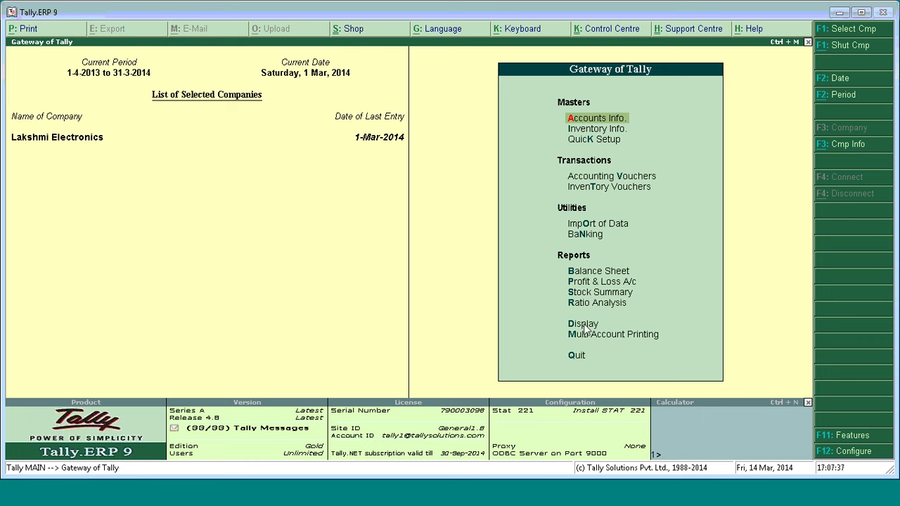
{"action": "left_click", "coordinate": [584, 327]}
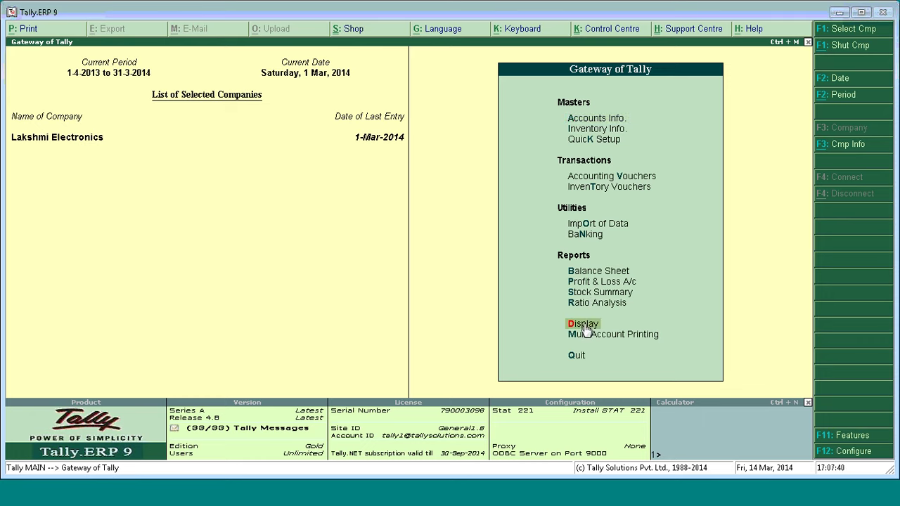
{"action": "left_click", "coordinate": [584, 328]}
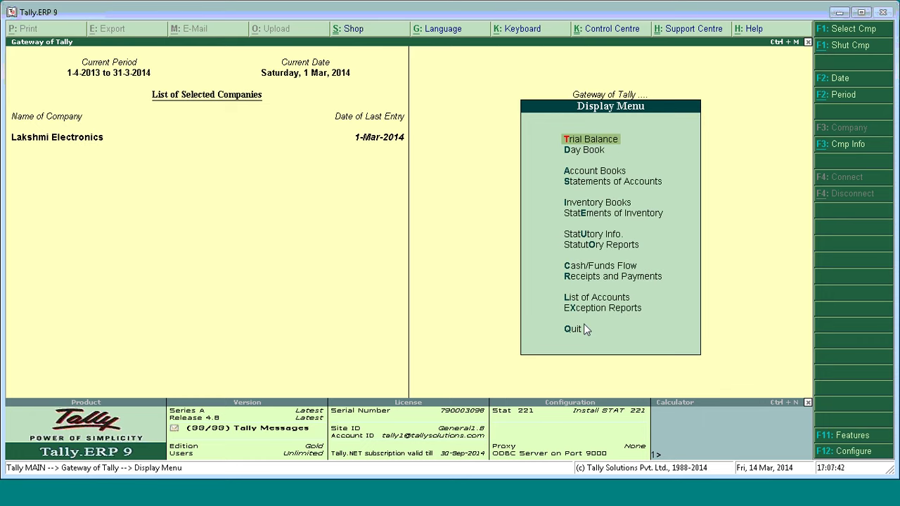
{"action": "key", "text": "u"}
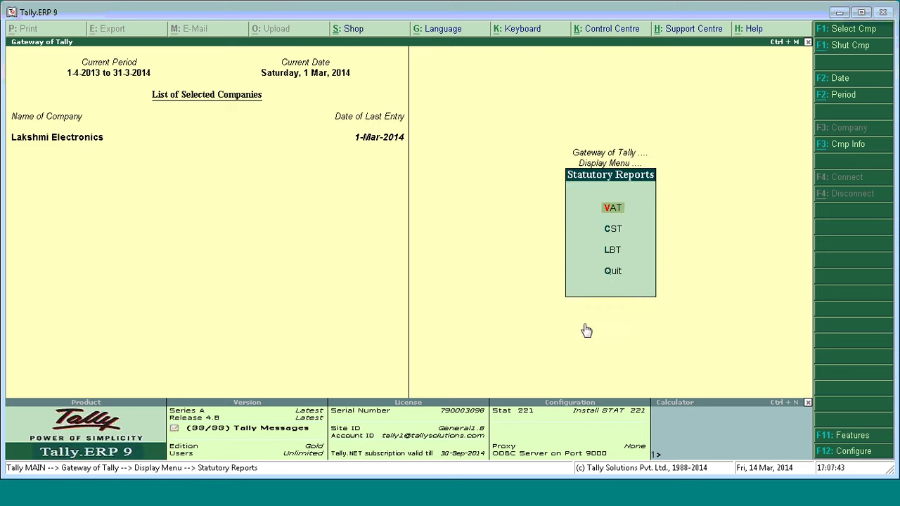
{"action": "key", "text": "l"}
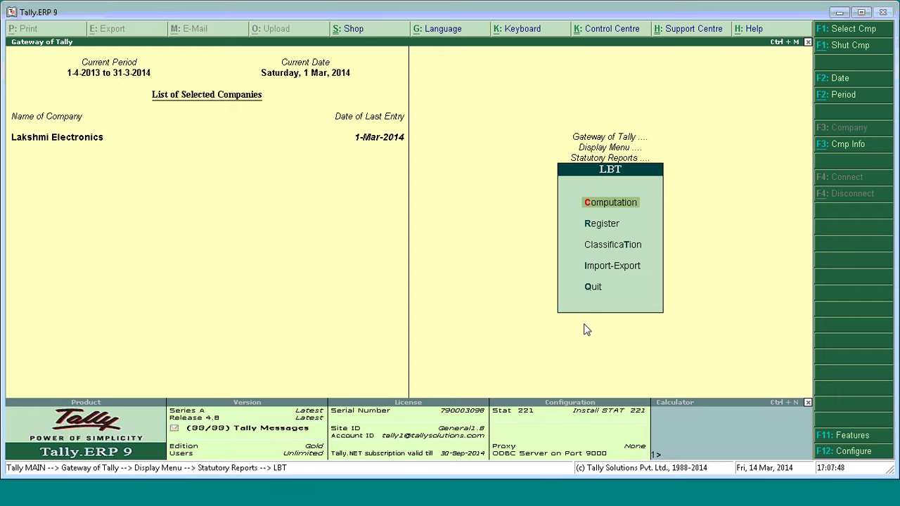
{"action": "key", "text": "c"}
{"action": "key", "text": "Down"}
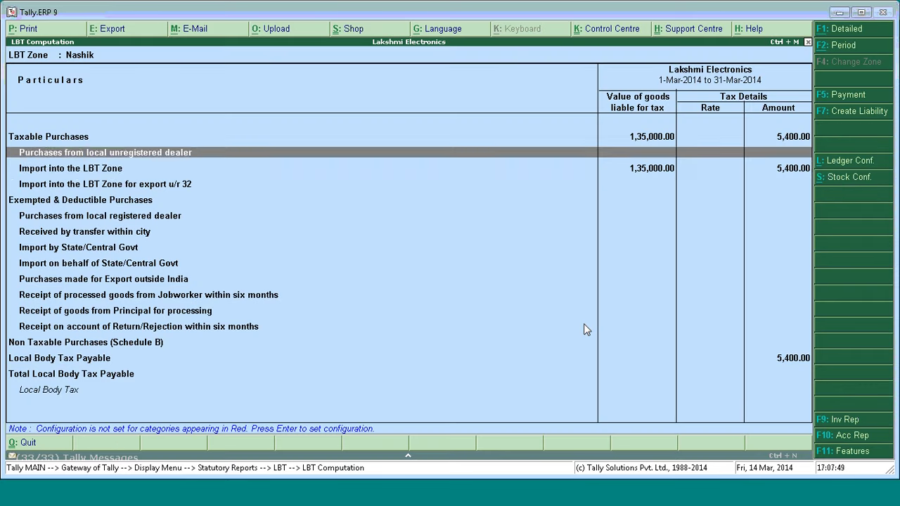
Expand Import into the LBT Zone and drill into the 4% electronic communication classification.
{"action": "key", "text": "Down"}
{"action": "key", "text": "shift+Return"}
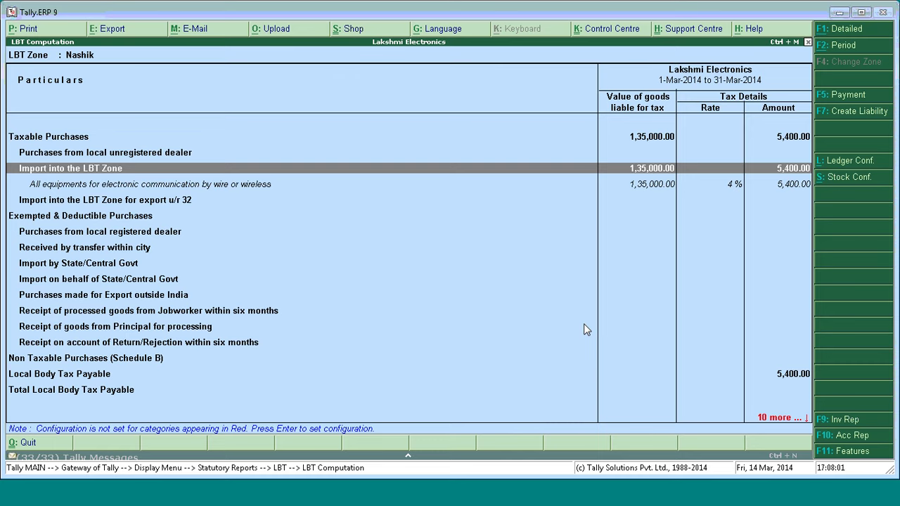
{"action": "key", "text": "Down"}
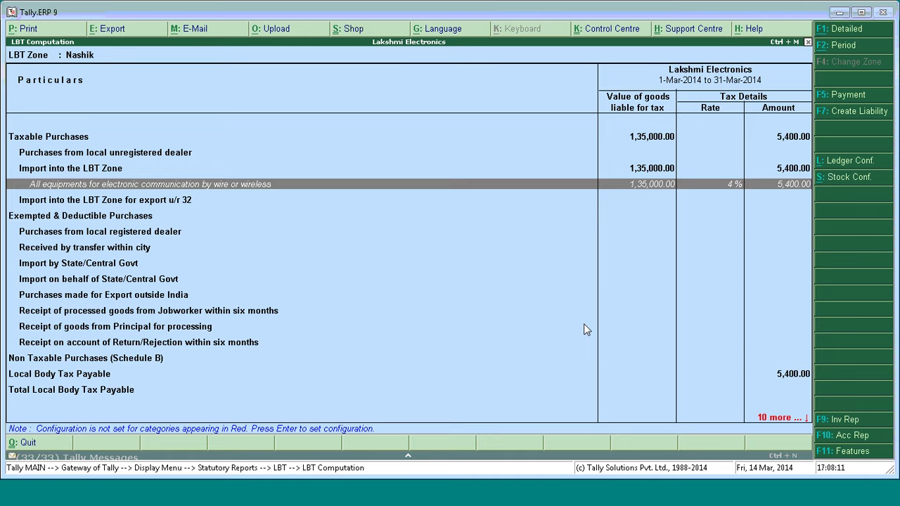
{"action": "key", "text": "Return"}
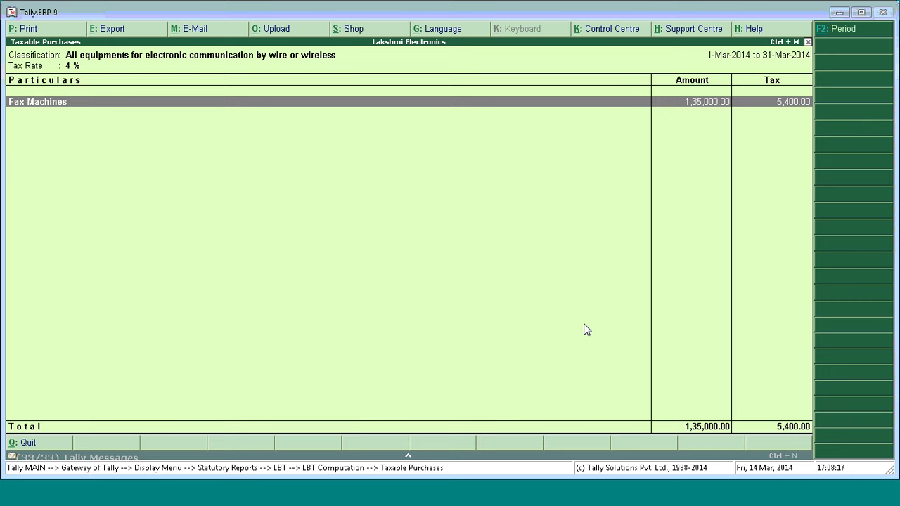
Review the voucher list behind Fax Machines, then return to the Nashik LBT Computation report.
{"action": "key", "text": "Return"}
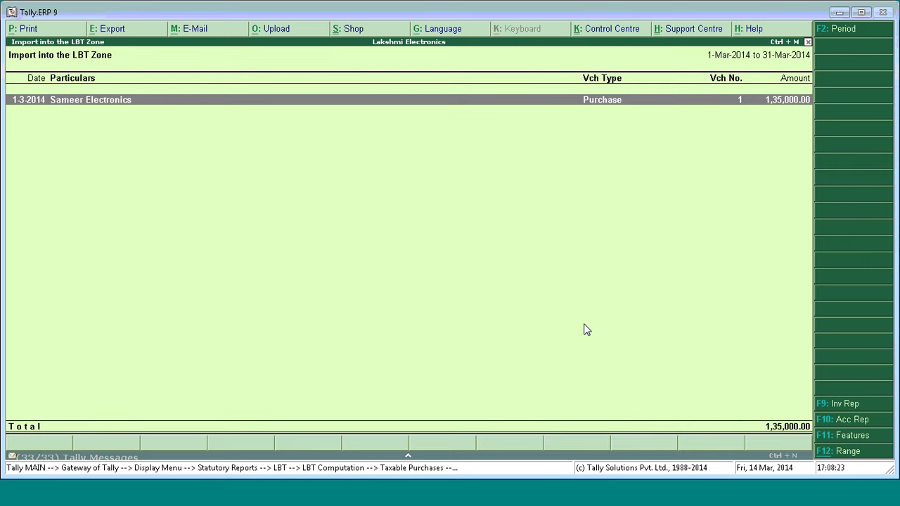
{"action": "key", "text": "Escape"}
{"action": "key", "text": "Escape"}
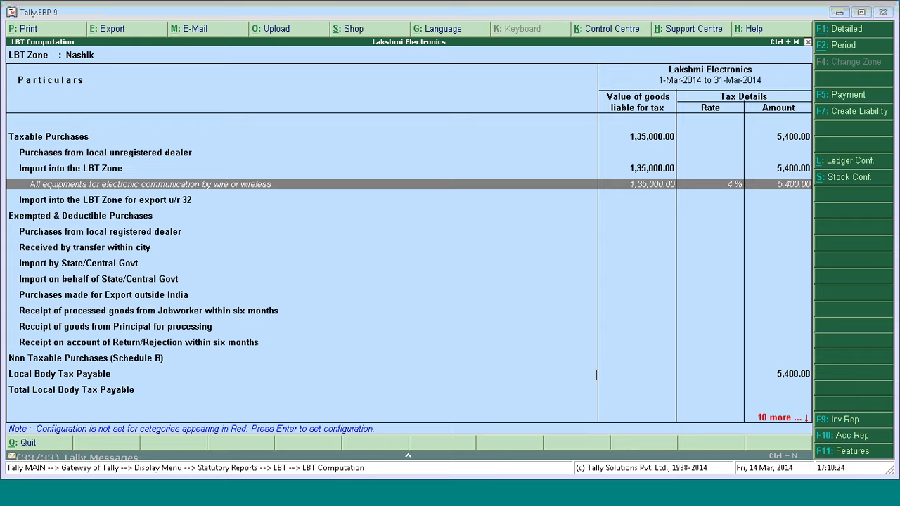
Present from slide 12, Master configuration, through to slide 15, Generating and Payment LBT liability.
{"action": "left_click", "coordinate": [253, 503]}
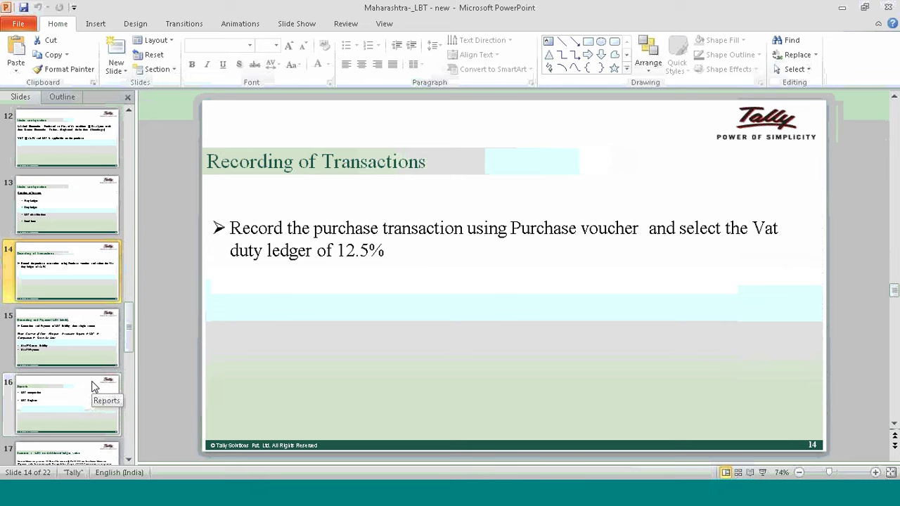
{"action": "left_click", "coordinate": [59, 153]}
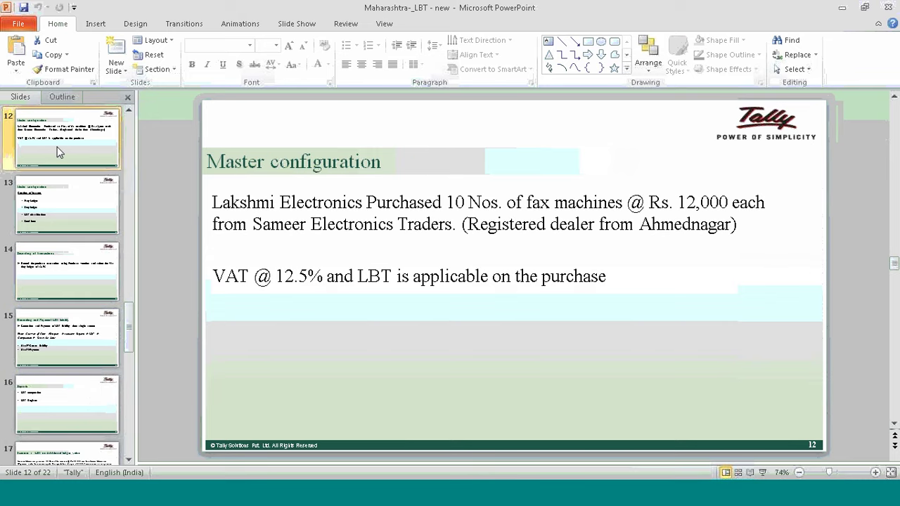
{"action": "left_click", "coordinate": [261, 240]}
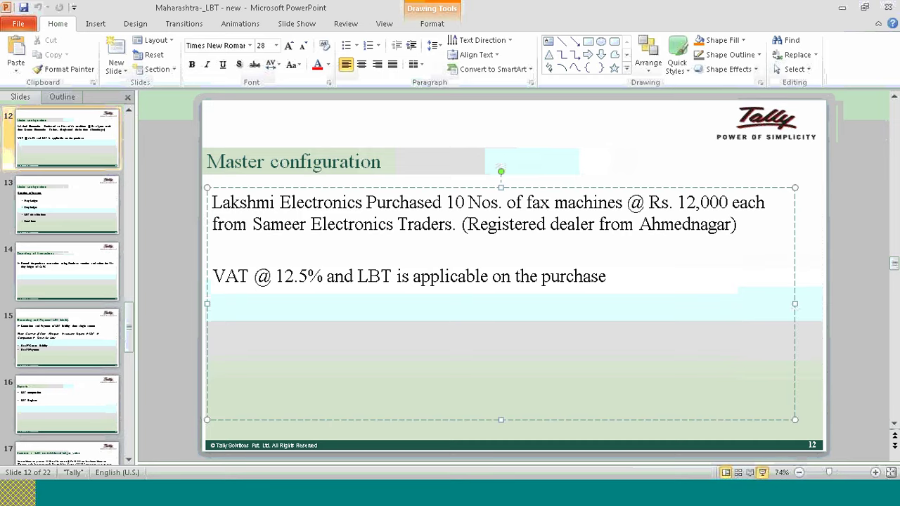
{"action": "left_click", "coordinate": [762, 472]}
{"action": "left_click", "coordinate": [645, 239]}
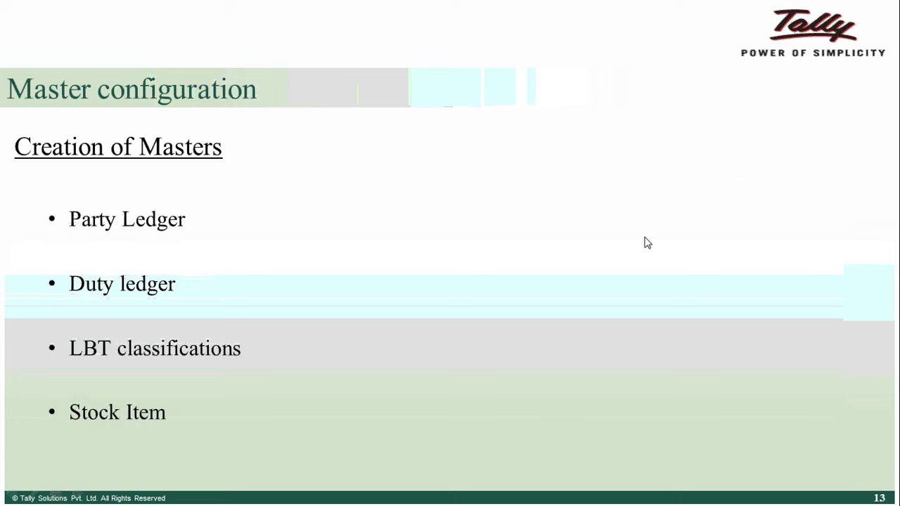
{"action": "left_click", "coordinate": [648, 242]}
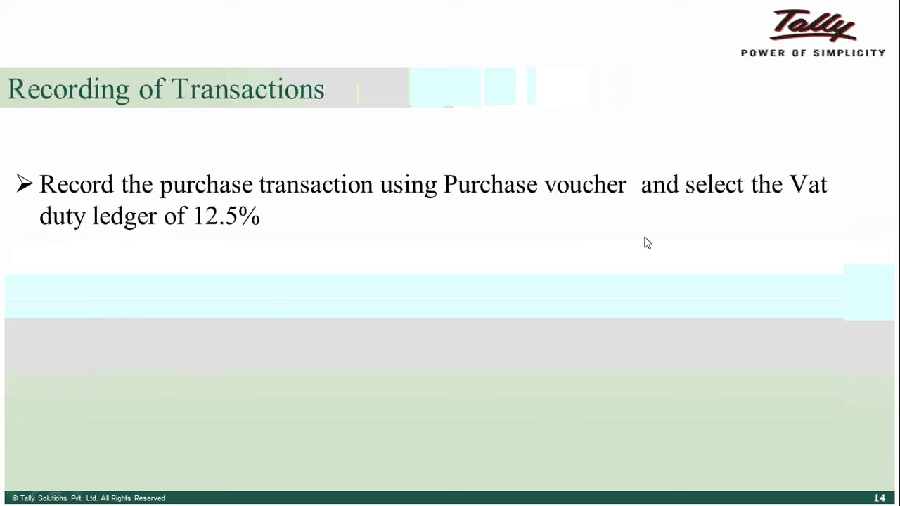
{"action": "left_click", "coordinate": [648, 243]}
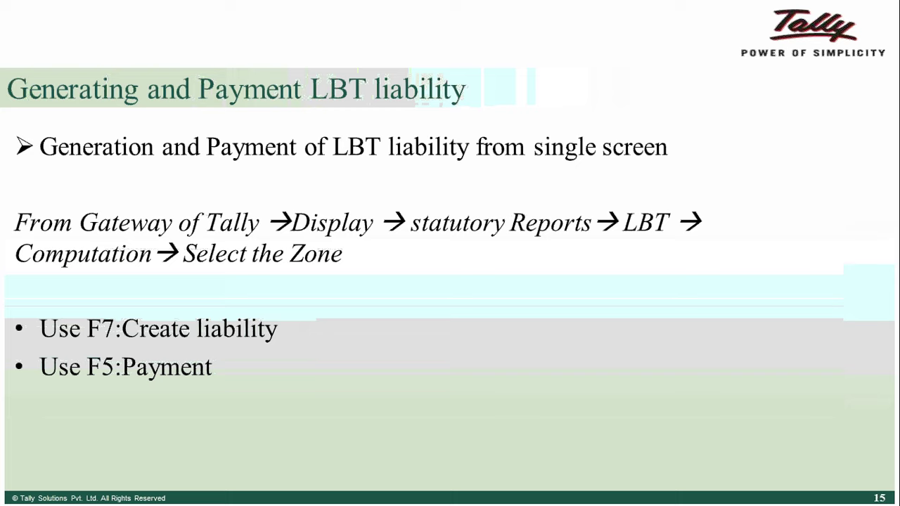
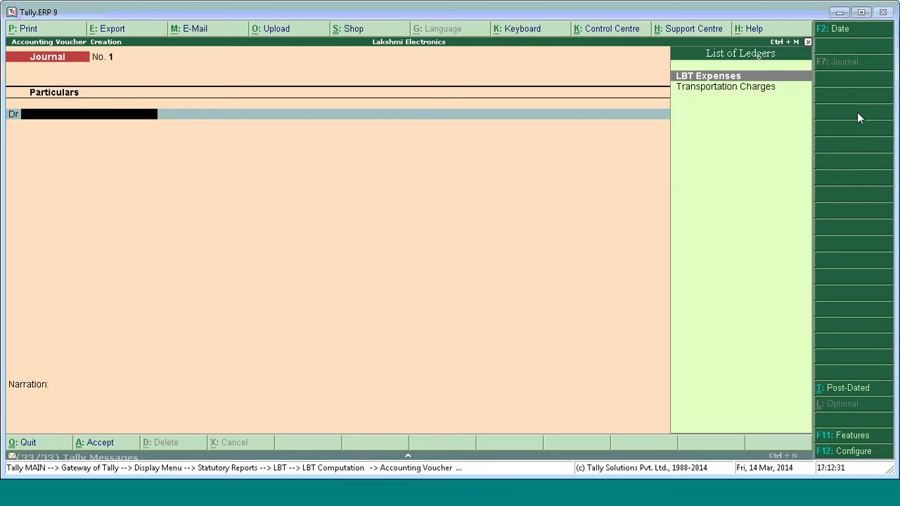
Create a liability journal debiting LBT Expenses and crediting LBT Duty for 5,400.00.
{"action": "key", "text": "Escape"}
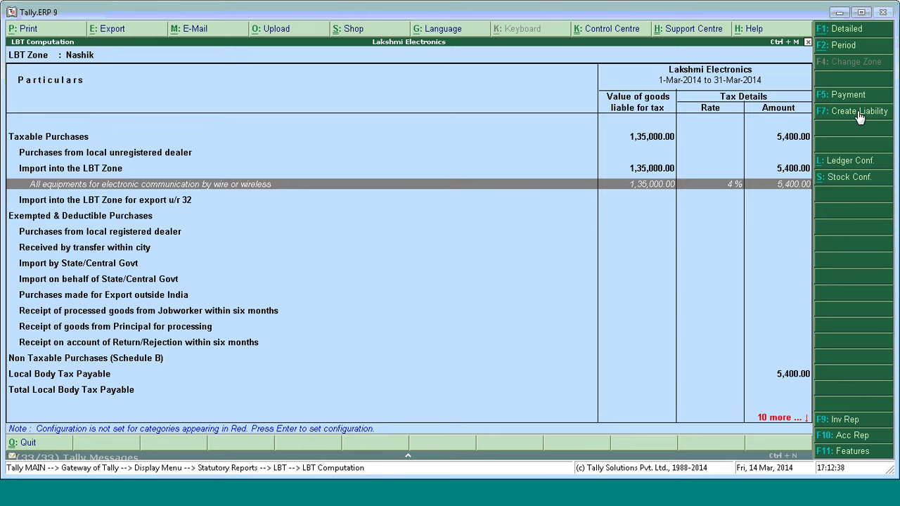
{"action": "left_click", "coordinate": [859, 111]}
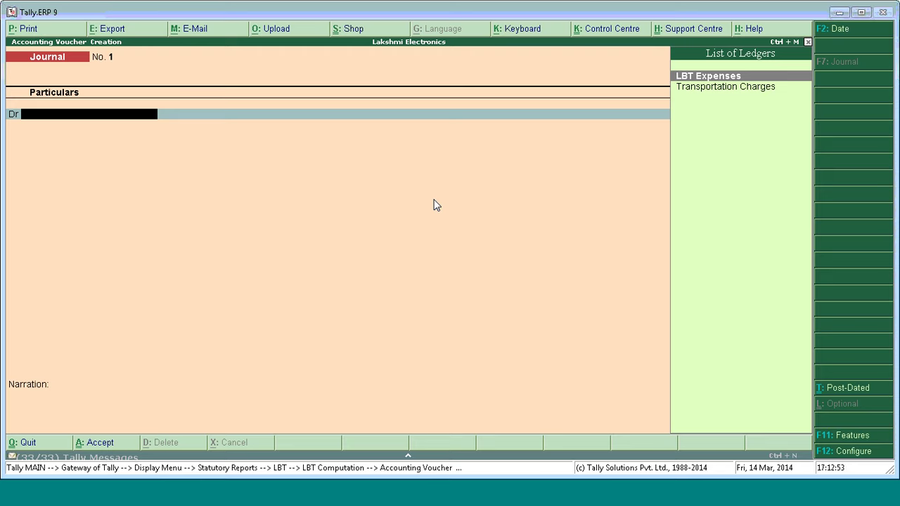
{"action": "key", "text": "Return"}
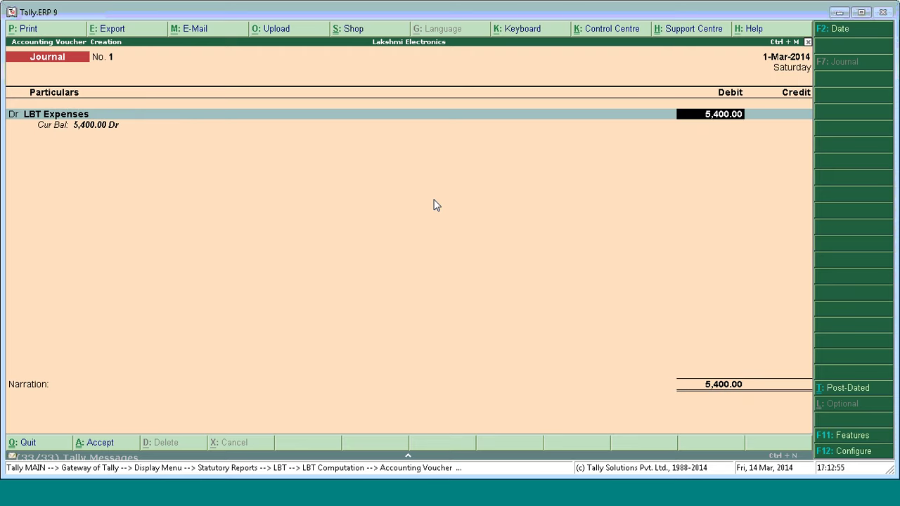
{"action": "key", "text": "Return"}
{"action": "key", "text": "Return"}
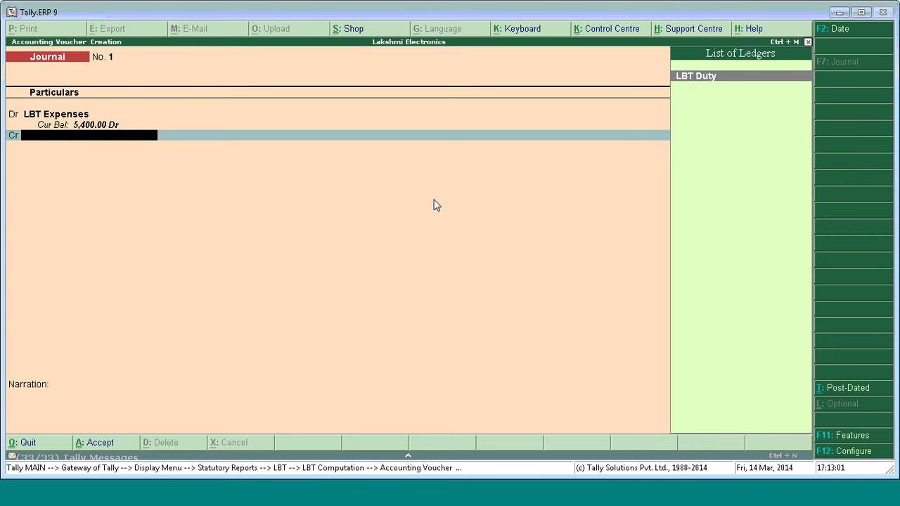
{"action": "key", "text": "Return"}
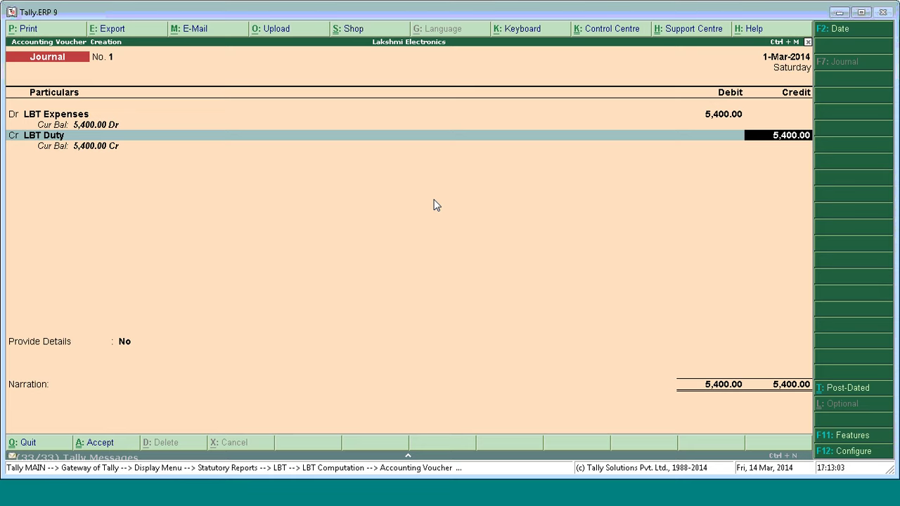
{"action": "key", "text": "Return"}
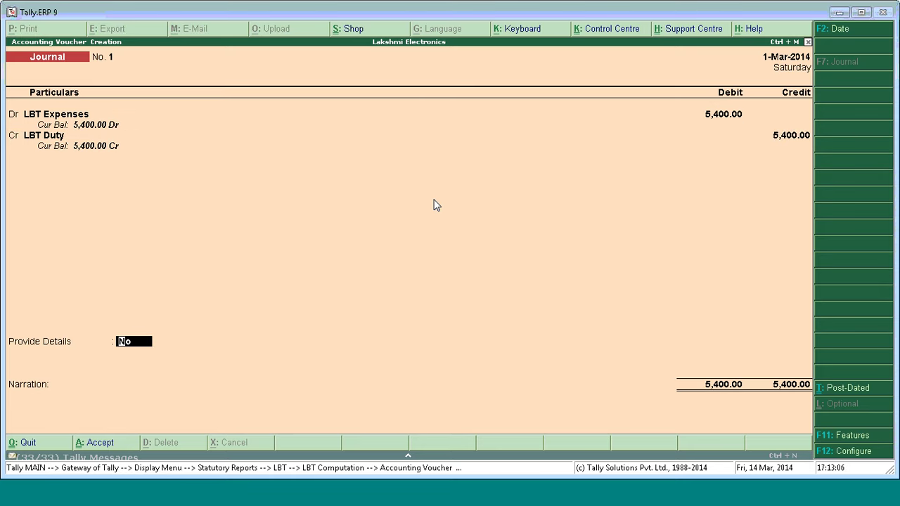
Provide LBT details for March 2014, Nashik zone, and save the journal.
{"action": "type", "text": "Y"}
{"action": "key", "text": "Return"}
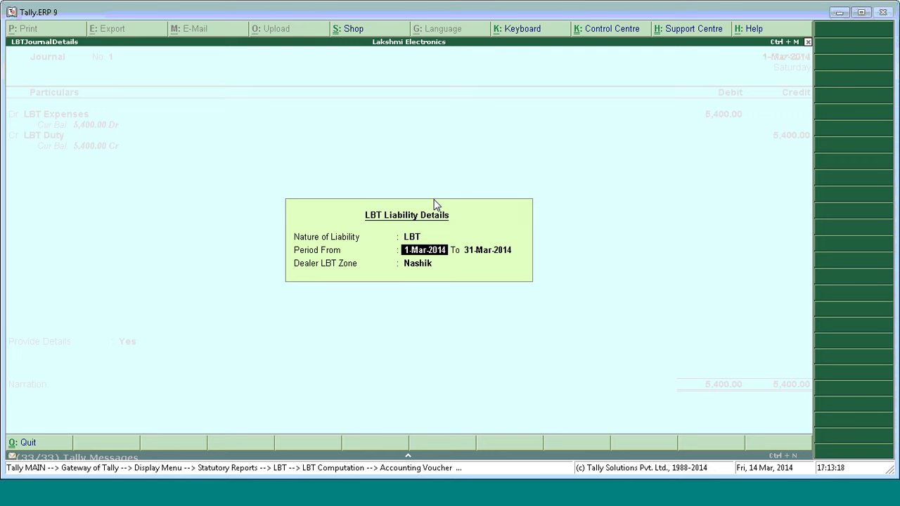
{"action": "key", "text": "Return"}
{"action": "key", "text": "Return"}
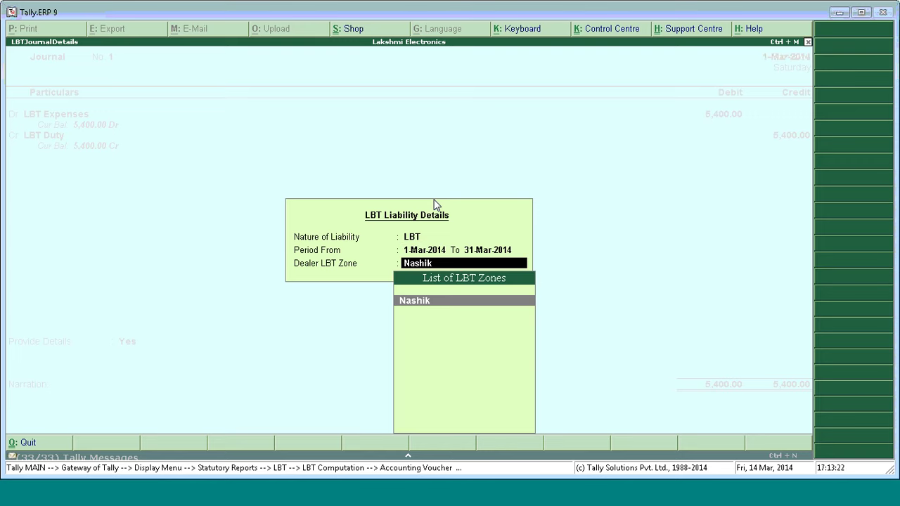
{"action": "key", "text": "Return"}
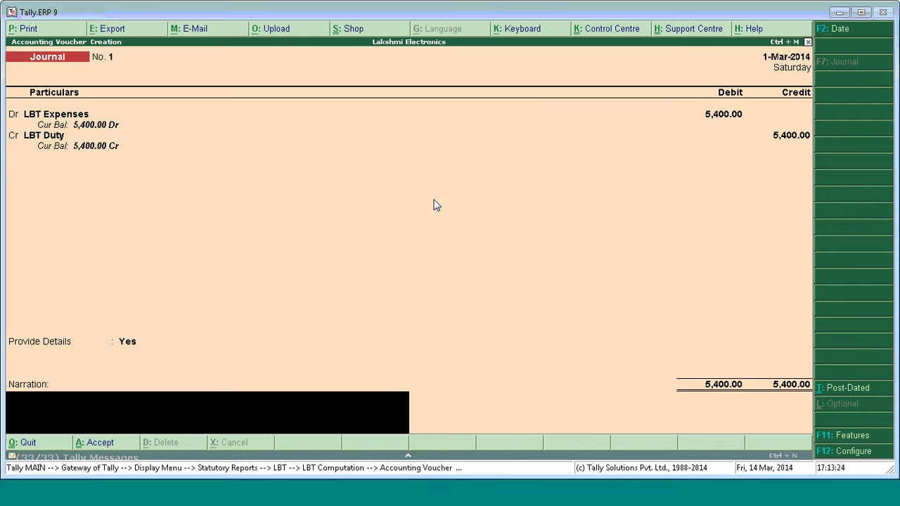
{"action": "key", "text": "Return"}
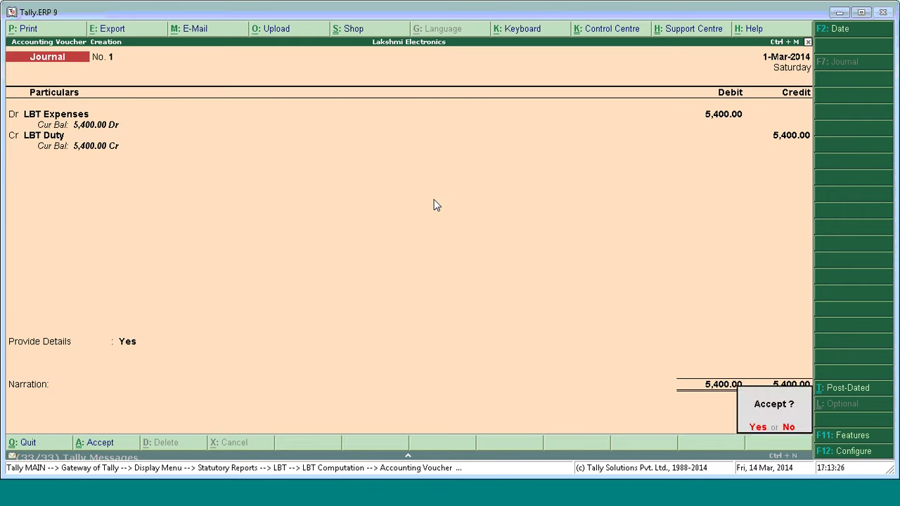
{"action": "key", "text": "Return"}
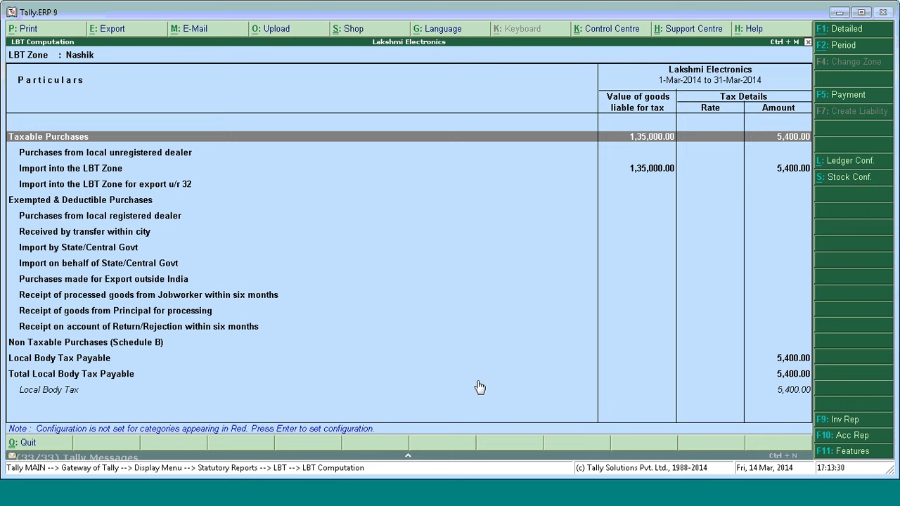
Start a statutory Payment voucher for the Total Local Body Tax Payable.
{"action": "left_click", "coordinate": [123, 380]}
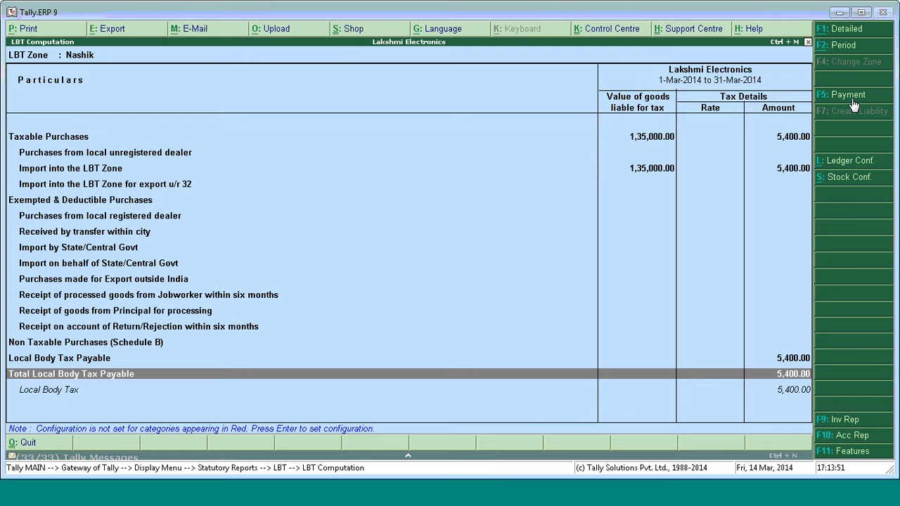
{"action": "left_click", "coordinate": [852, 104]}
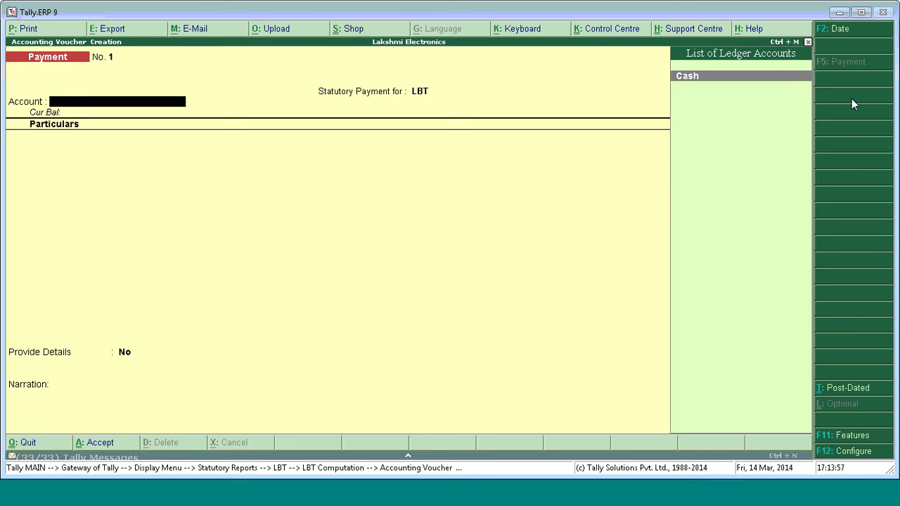
Pay 5,400.00 from Cash to LBT Duty on the payment voucher.
{"action": "key", "text": "Return"}
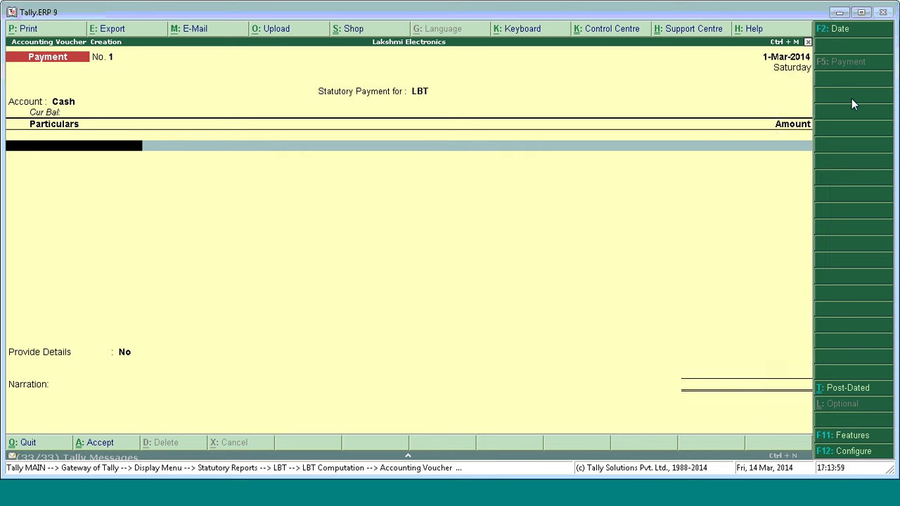
{"action": "key", "text": "Up"}
{"action": "key", "text": "Up"}
{"action": "key", "text": "Up"}
{"action": "key", "text": "Up"}
{"action": "key", "text": "Up"}
{"action": "key", "text": "Up"}
{"action": "key", "text": "Up"}
{"action": "key", "text": "Up"}
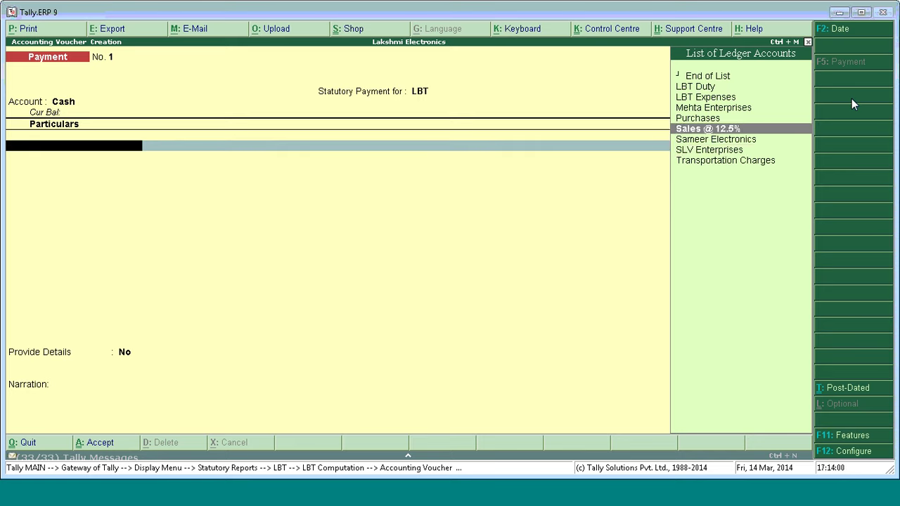
{"action": "key", "text": "Return"}
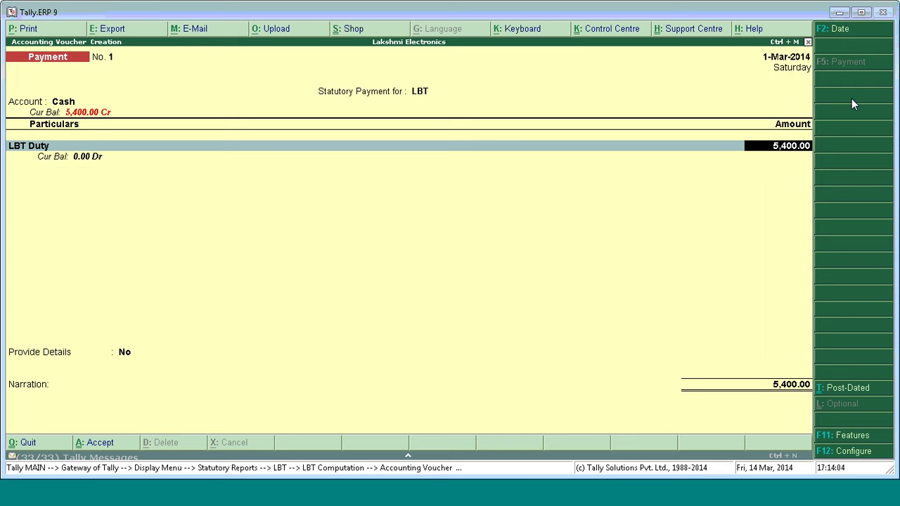
{"action": "key", "text": "Return"}
Fill LBT payment details for 1-Mar-2014 to 31-Mar-2014, Nashik zone, and accept them.
{"action": "key", "text": "Return"}
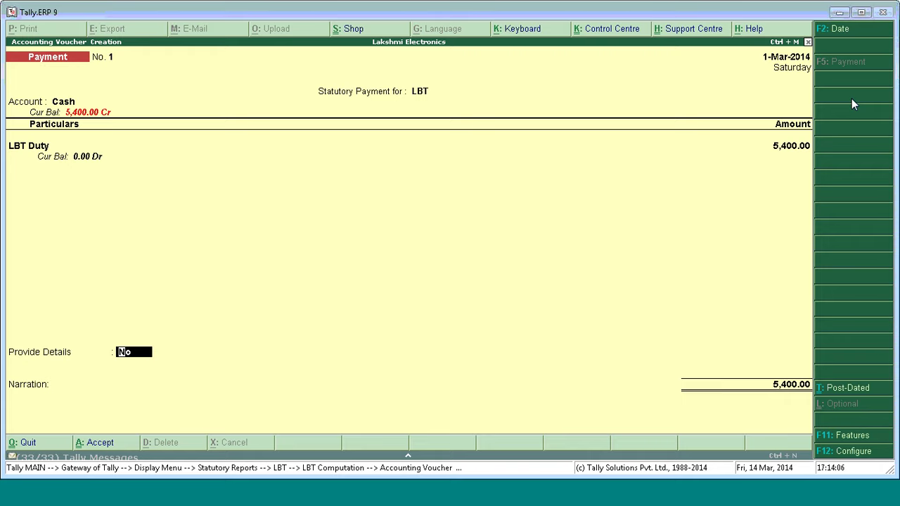
{"action": "type", "text": "Y"}
{"action": "key", "text": "Return"}
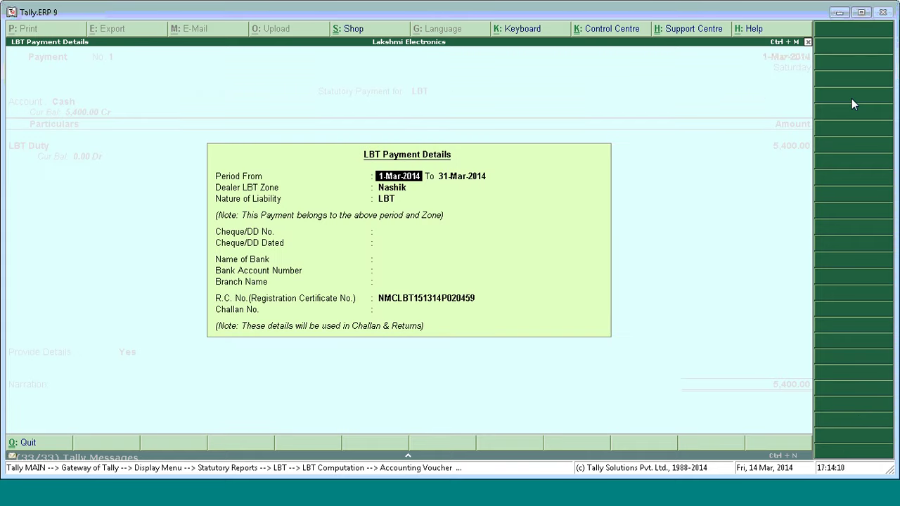
{"action": "key", "text": "Return"}
{"action": "key", "text": "Return"}
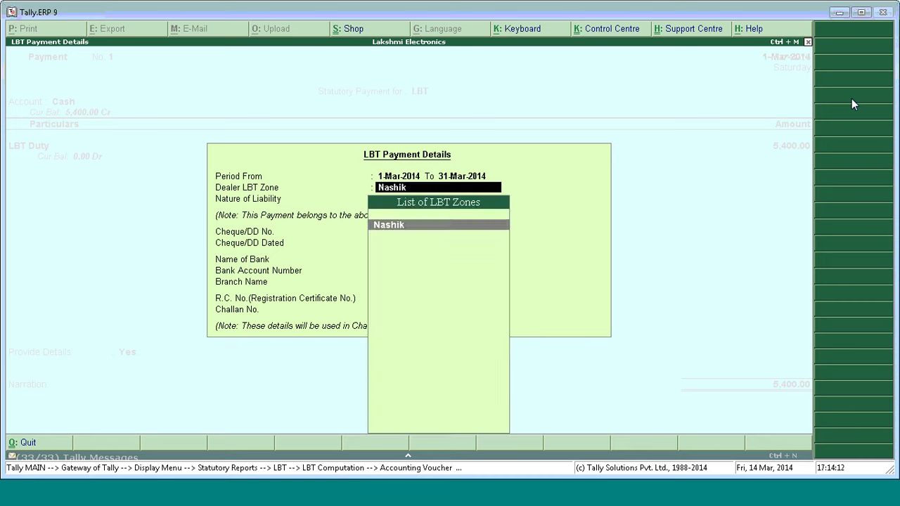
{"action": "key", "text": "Return"}
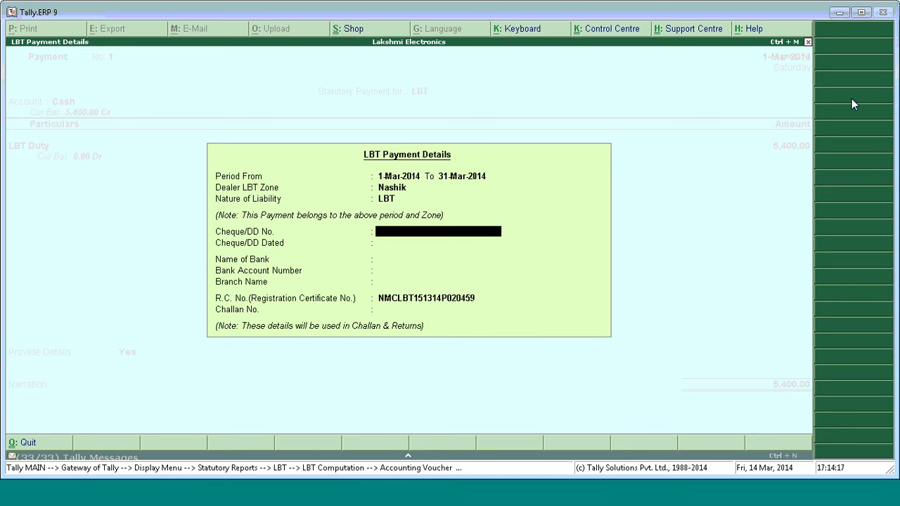
{"action": "key", "text": "Return"}
{"action": "key", "text": "Return"}
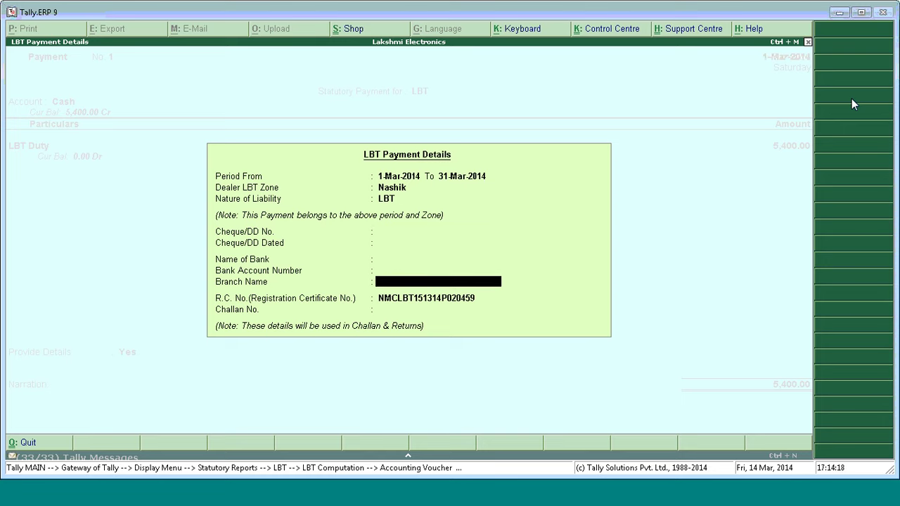
{"action": "key", "text": "Return"}
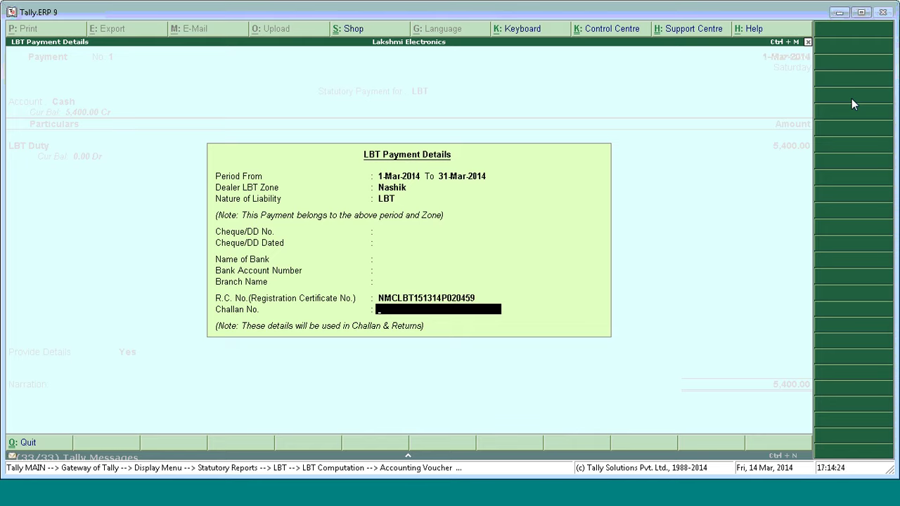
{"action": "key", "text": "Return"}
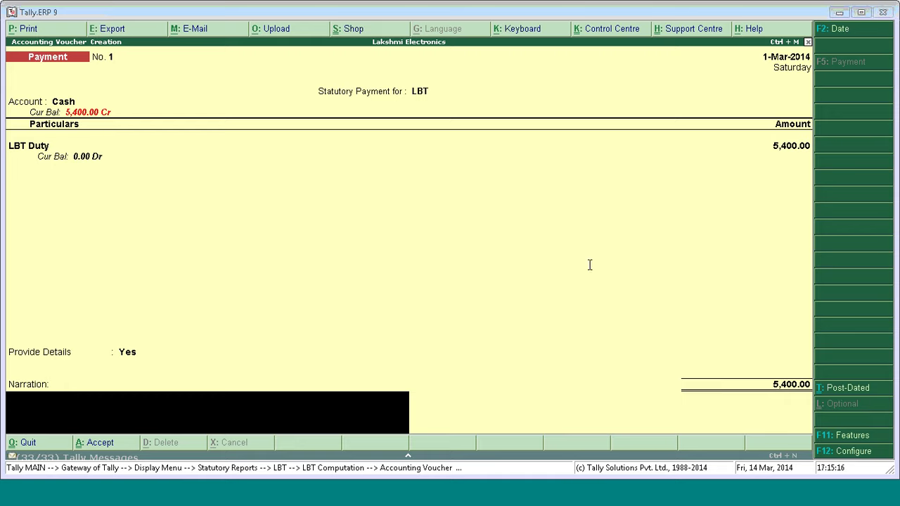
Save the LBT Duty ledger under Duties & Taxes with LBT as the duty type.
{"action": "left_click", "coordinate": [481, 221]}
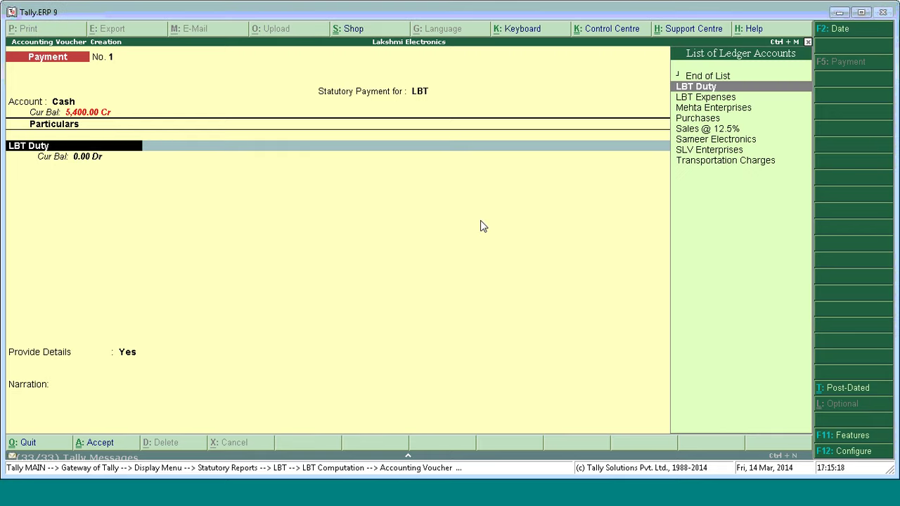
{"action": "key", "text": "ctrl+Return"}
{"action": "key", "text": "Return"}
{"action": "key", "text": "Return"}
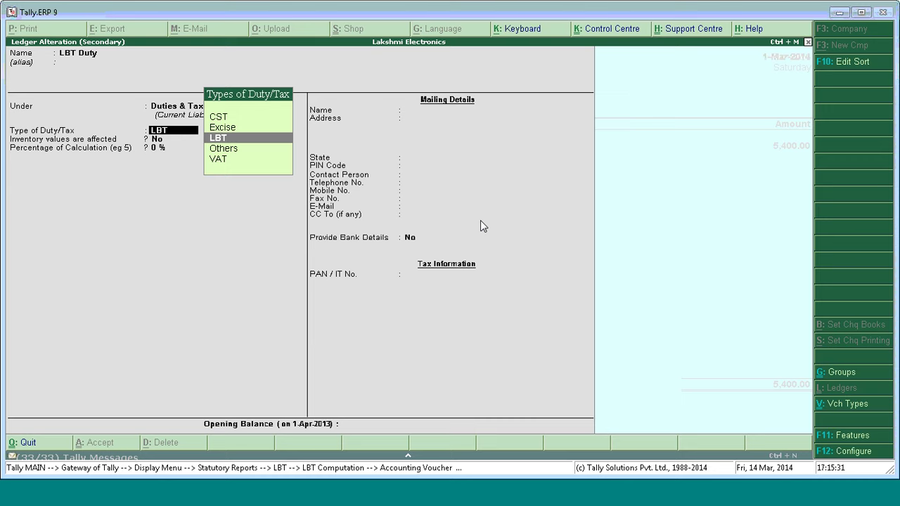
{"action": "key", "text": "Return"}
{"action": "key", "text": "Return"}
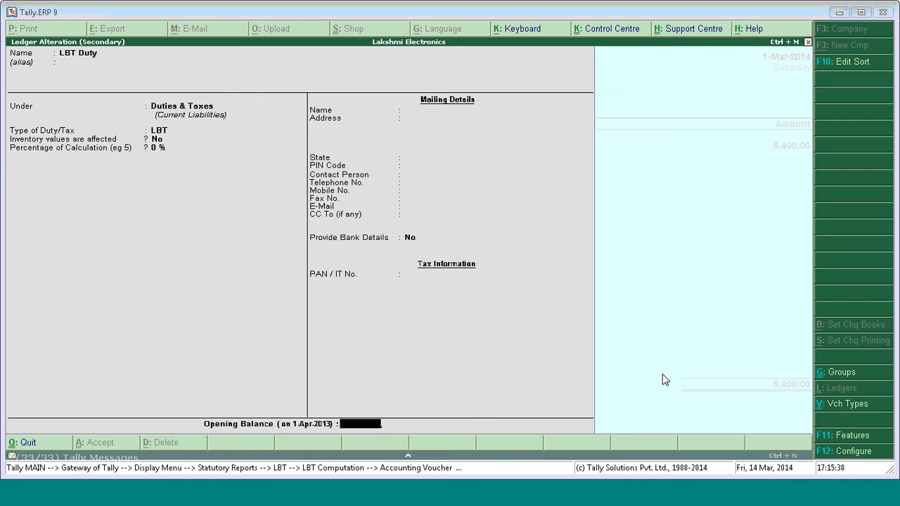
{"action": "key", "text": "Return"}
{"action": "key", "text": "Return"}
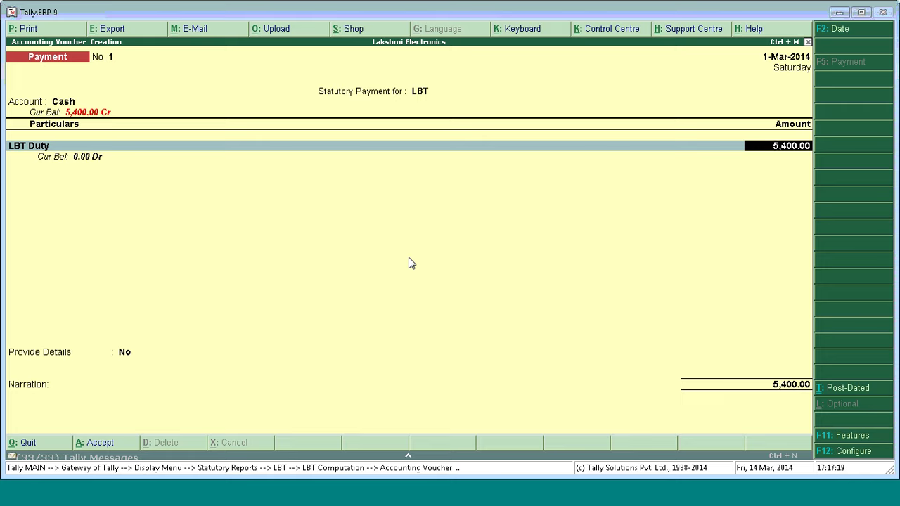
Set Provide Details to Yes and accept the March 2014 LBT payment details.
{"action": "key", "text": "Return"}
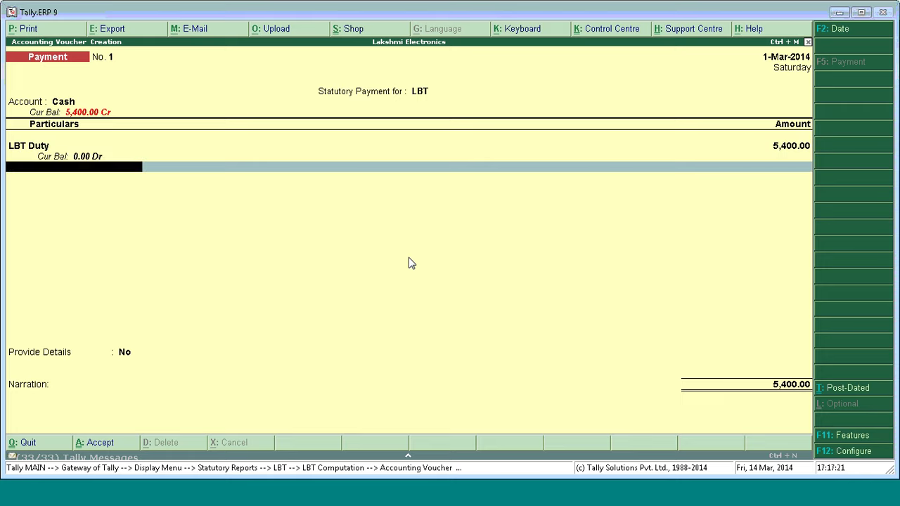
{"action": "key", "text": "Return"}
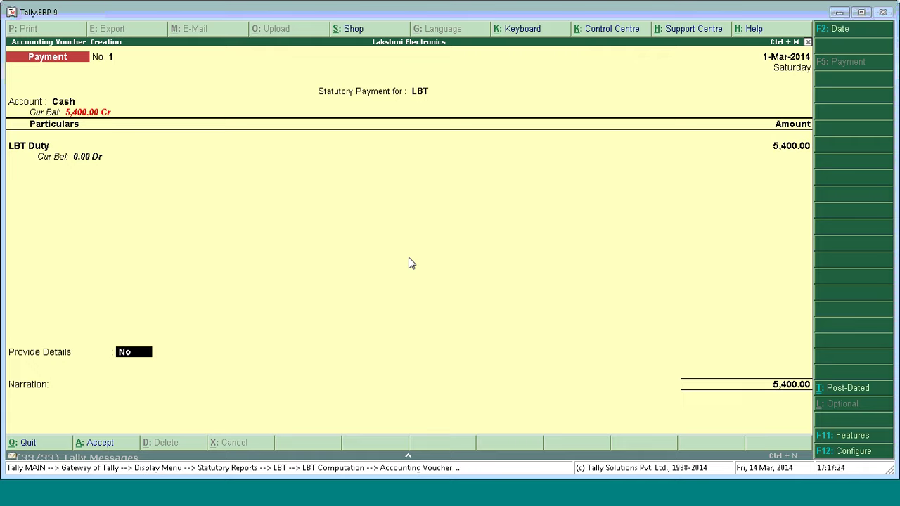
{"action": "key", "text": "y"}
{"action": "key", "text": "Return"}
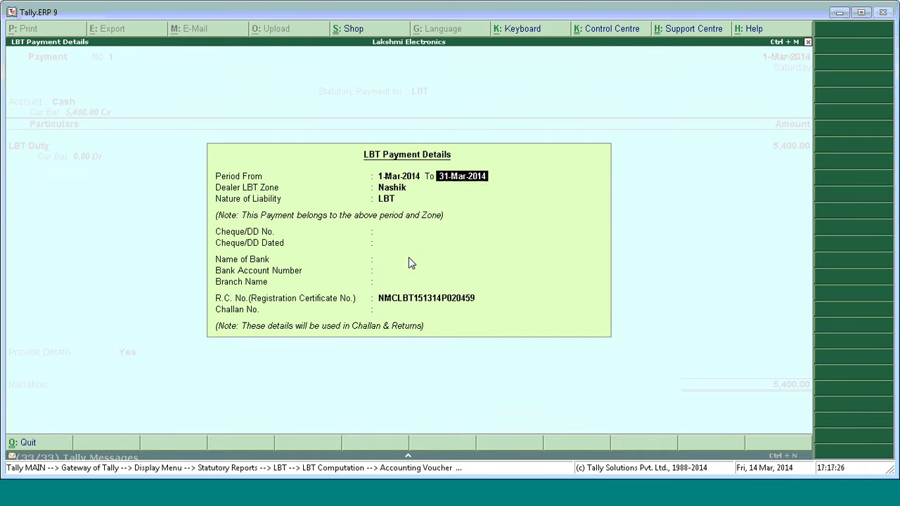
{"action": "key", "text": "Return"}
{"action": "key", "text": "Return"}
{"action": "key", "text": "ctrl+a"}
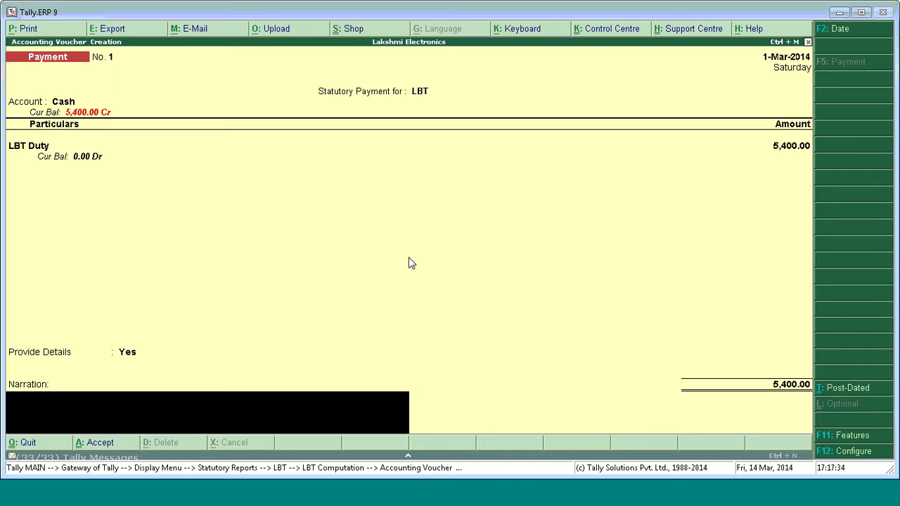
Set the voucher to print as an LBT Challan and preview it.
{"action": "key", "text": "alt+p"}
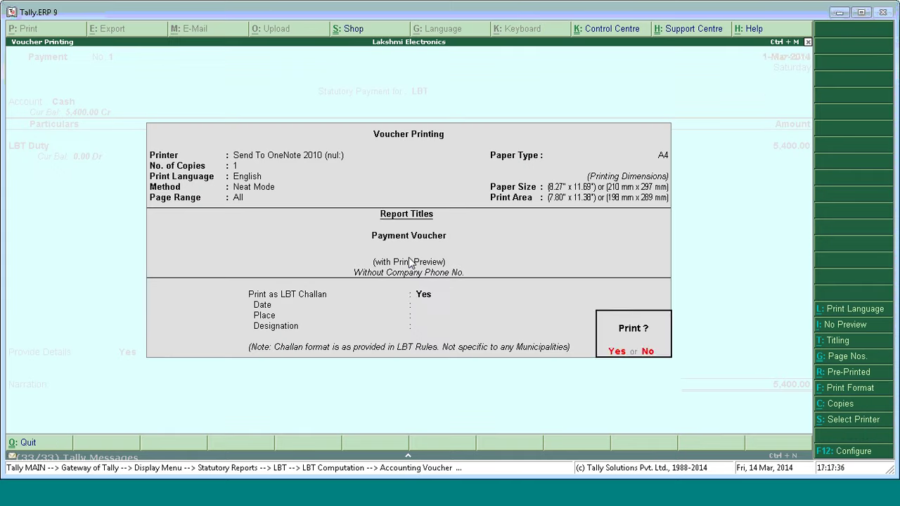
{"action": "key", "text": "n"}
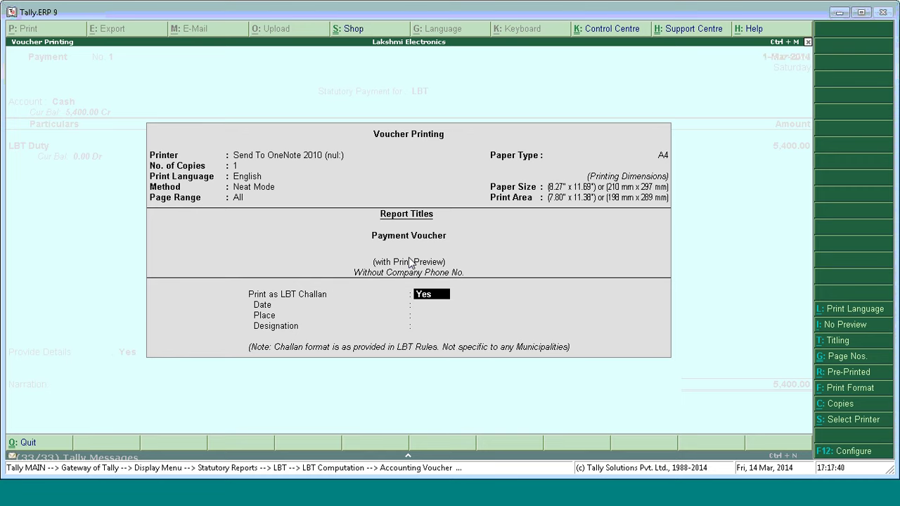
{"action": "key", "text": "Return"}
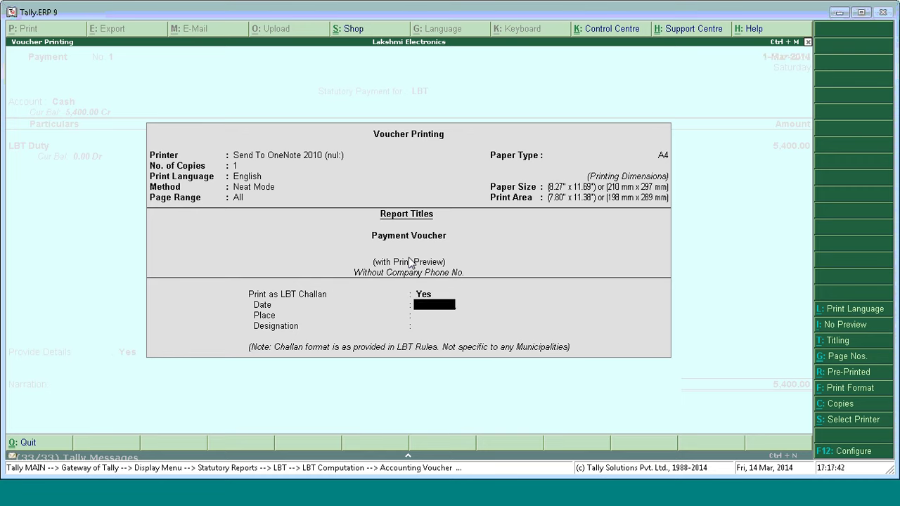
{"action": "key", "text": "Return"}
{"action": "key", "text": "Return"}
{"action": "key", "text": "Return"}
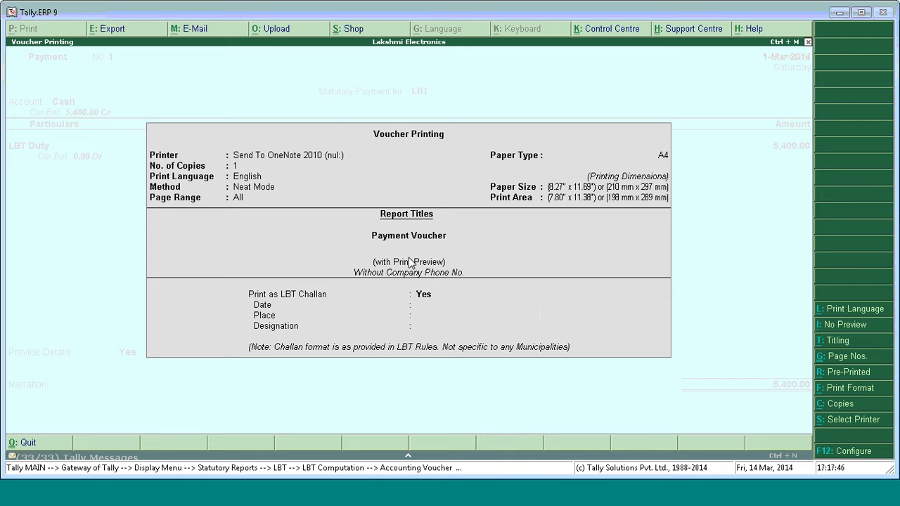
{"action": "key", "text": "Return"}
{"action": "key", "text": "Return"}
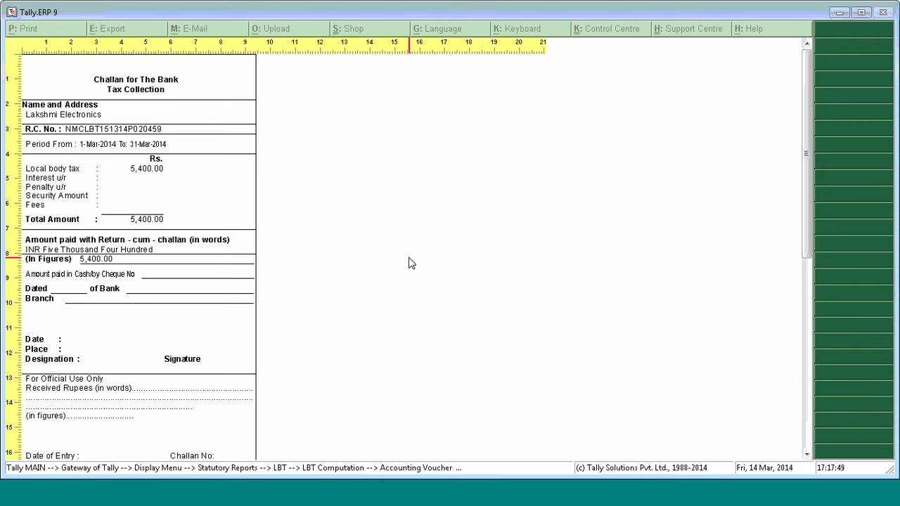
Scroll and page through the 5,400.00 LBT bank challan, then zoom to the whole page.
{"action": "scroll", "coordinate": [809, 218], "scroll_direction": "down", "scroll_amount": 1}
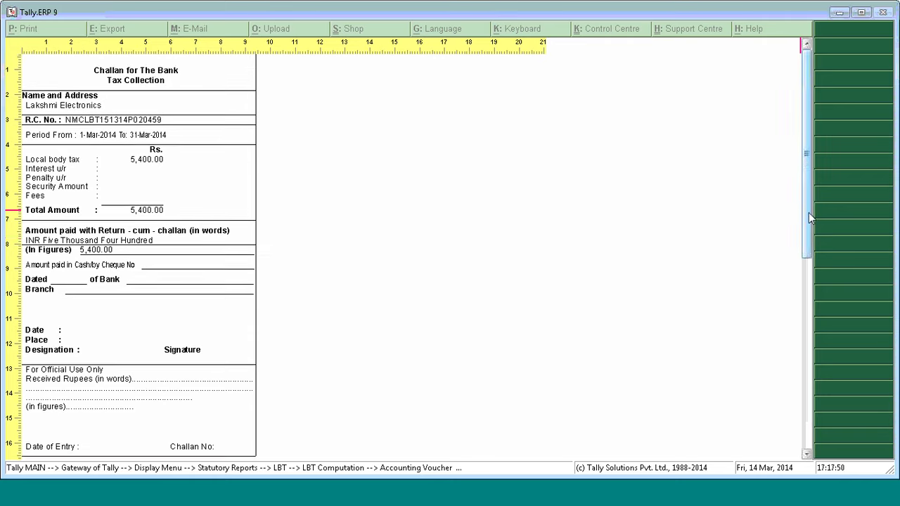
{"action": "scroll", "coordinate": [809, 218], "scroll_direction": "down", "scroll_amount": 3}
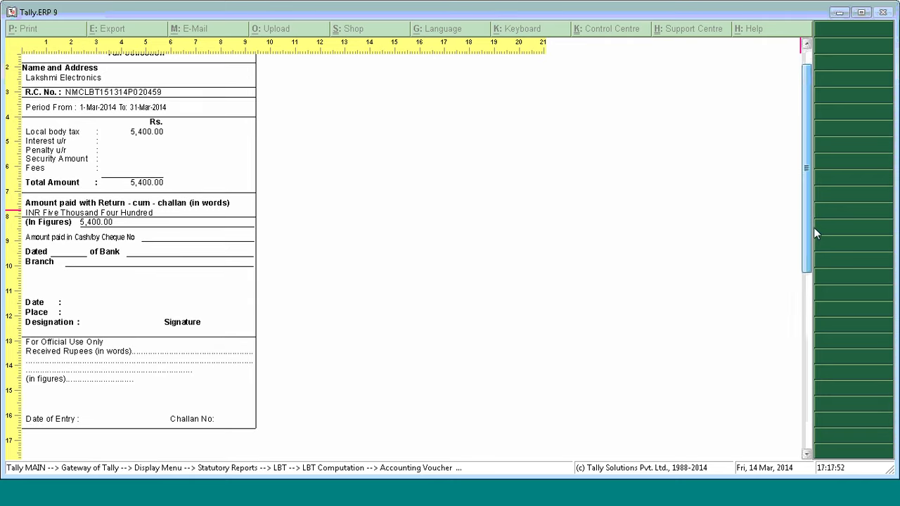
{"action": "scroll", "coordinate": [814, 231], "scroll_direction": "up", "scroll_amount": 1}
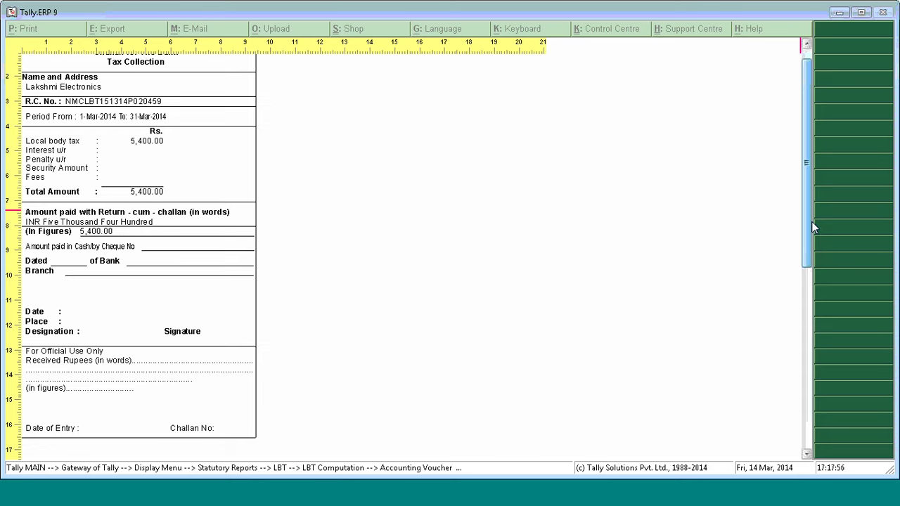
{"action": "scroll", "coordinate": [809, 226], "scroll_direction": "up", "scroll_amount": 1}
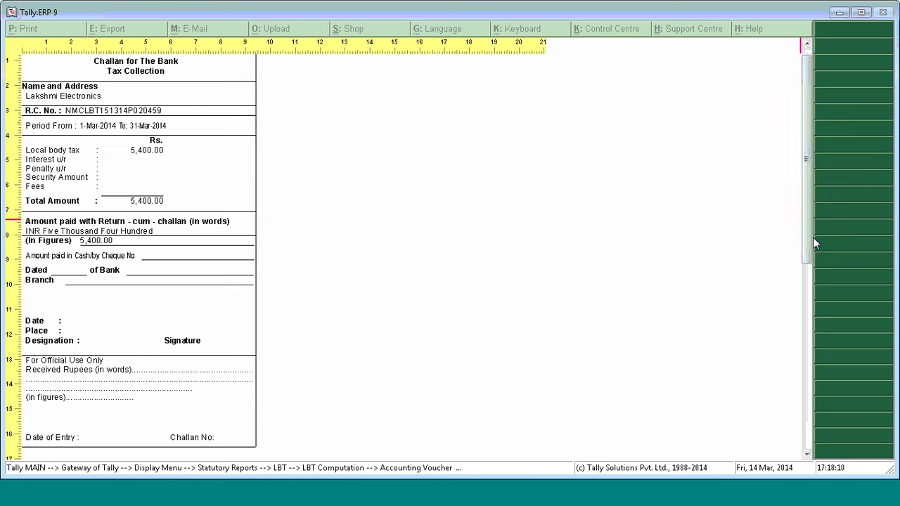
{"action": "left_click", "coordinate": [810, 296]}
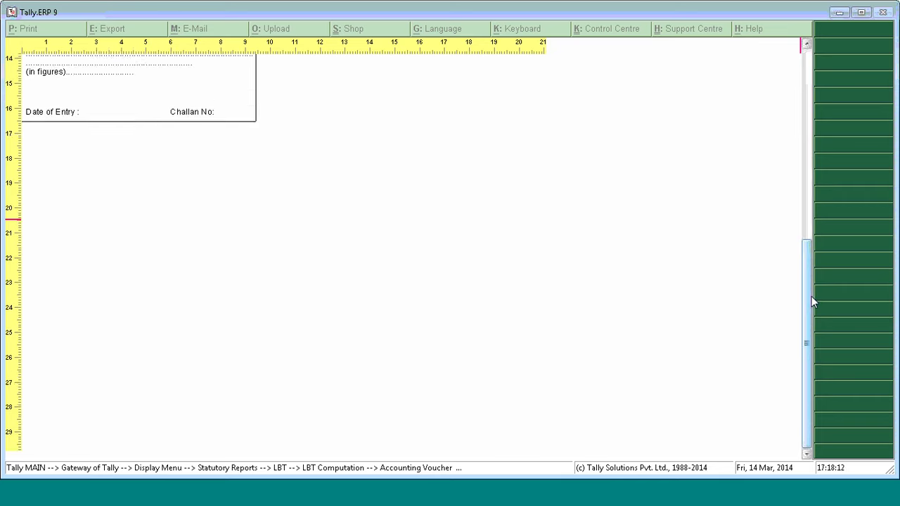
{"action": "left_click", "coordinate": [809, 229]}
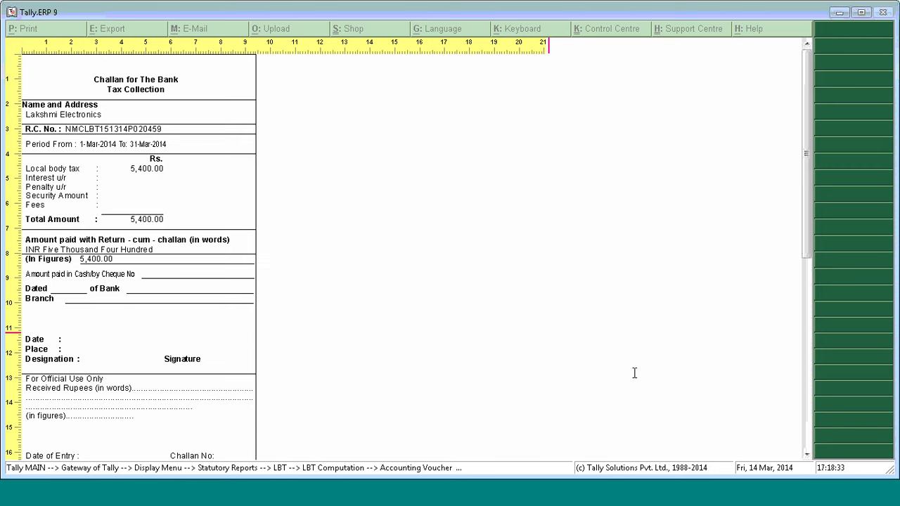
{"action": "left_click", "coordinate": [518, 369]}
{"action": "left_click", "coordinate": [641, 298]}
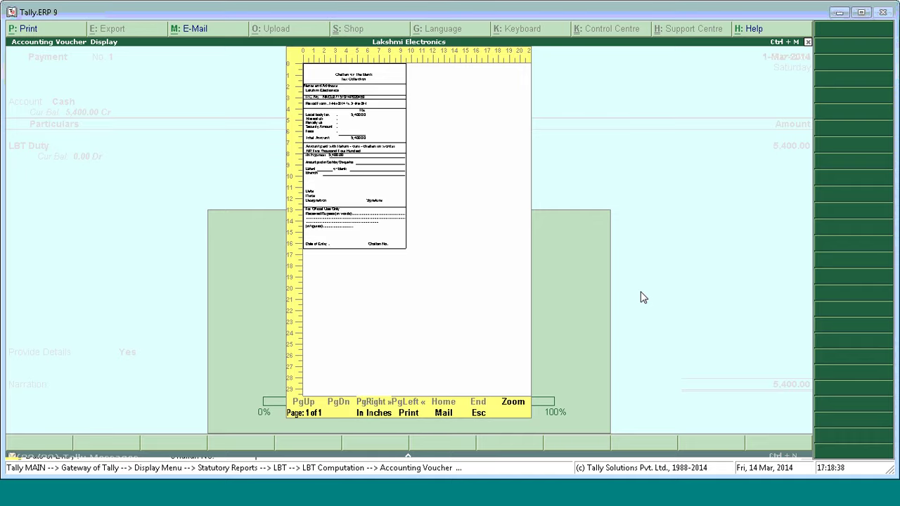
Keep LBT Duty at 5,400.00 as the first payment line.
{"action": "key", "text": "Escape"}
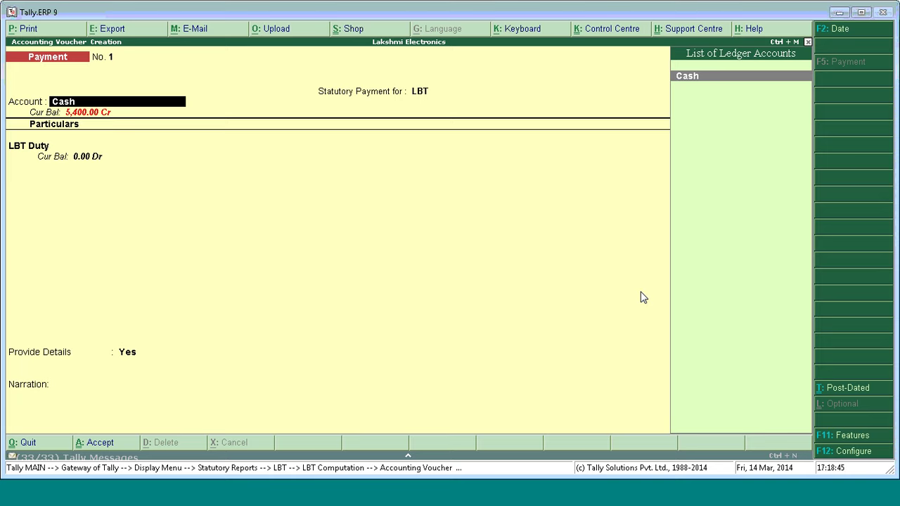
{"action": "key", "text": "Return"}
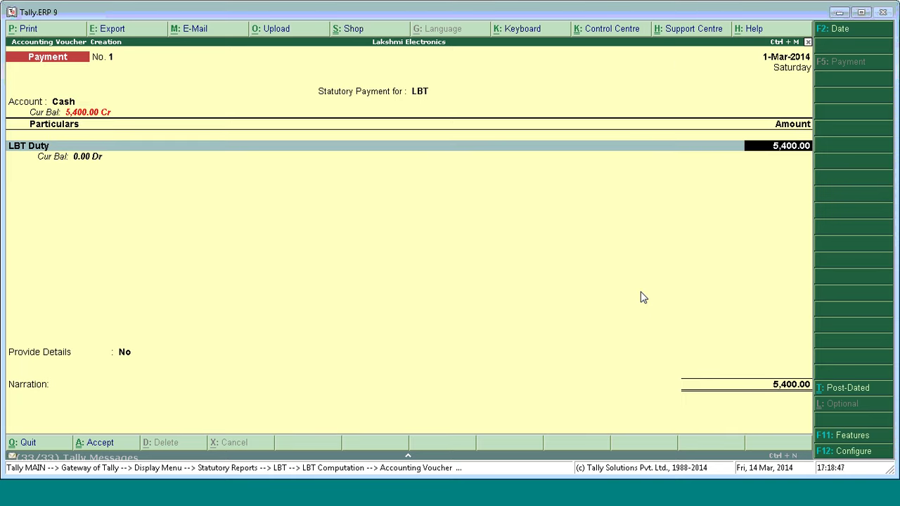
{"action": "key", "text": "Return"}
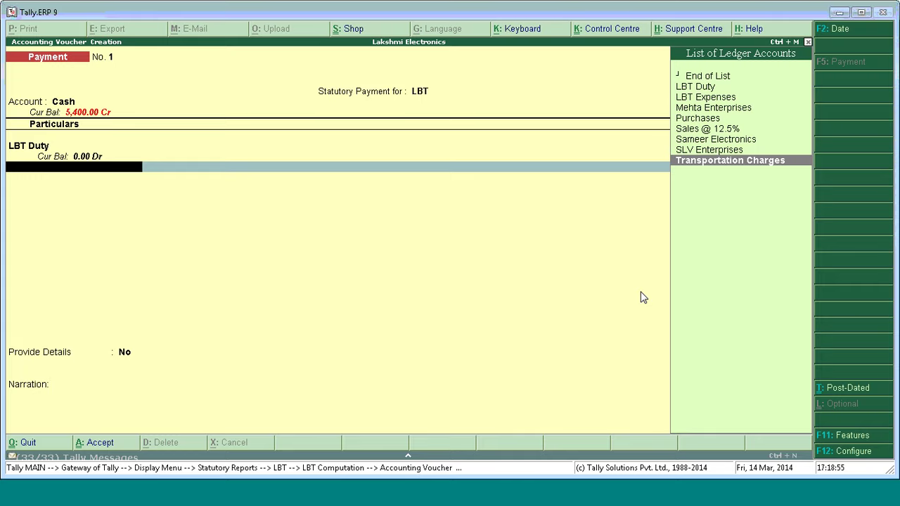
Create an 'Interest Payment' ledger under Indirect Expenses.
{"action": "key", "text": "alt+c"}
{"action": "type", "text": "I"}
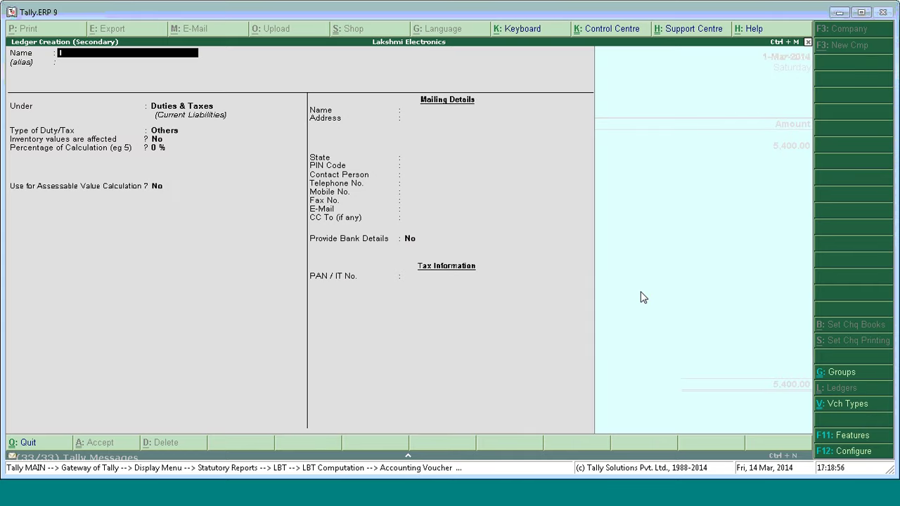
{"action": "type", "text": "nterest Payment"}
{"action": "key", "text": "Return"}
{"action": "type", "text": "Indi"}
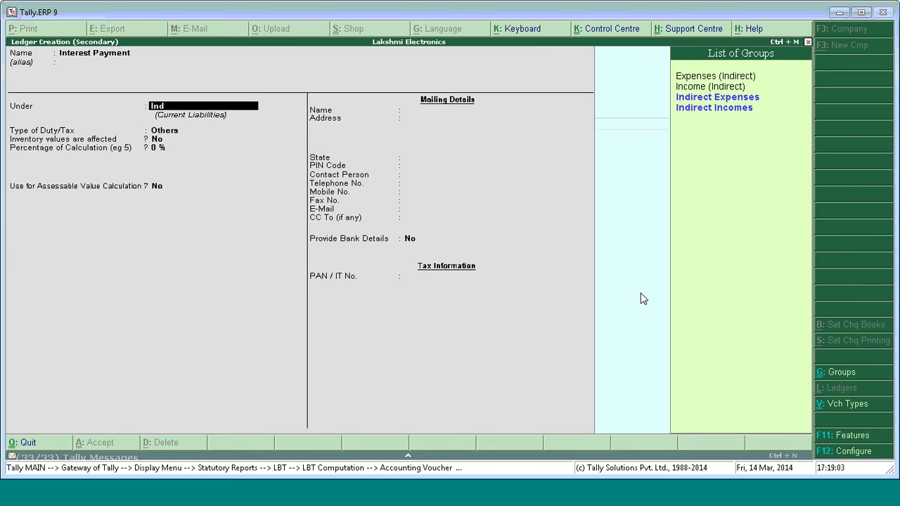
{"action": "key", "text": "Return"}
{"action": "key", "text": "Return"}
{"action": "key", "text": "Return"}
{"action": "key", "text": "Return"}
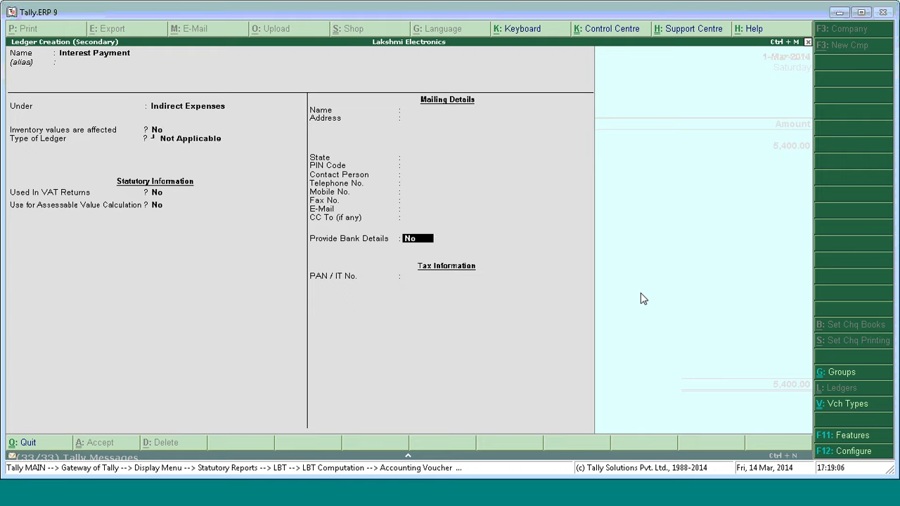
{"action": "key", "text": "Return"}
{"action": "key", "text": "Return"}
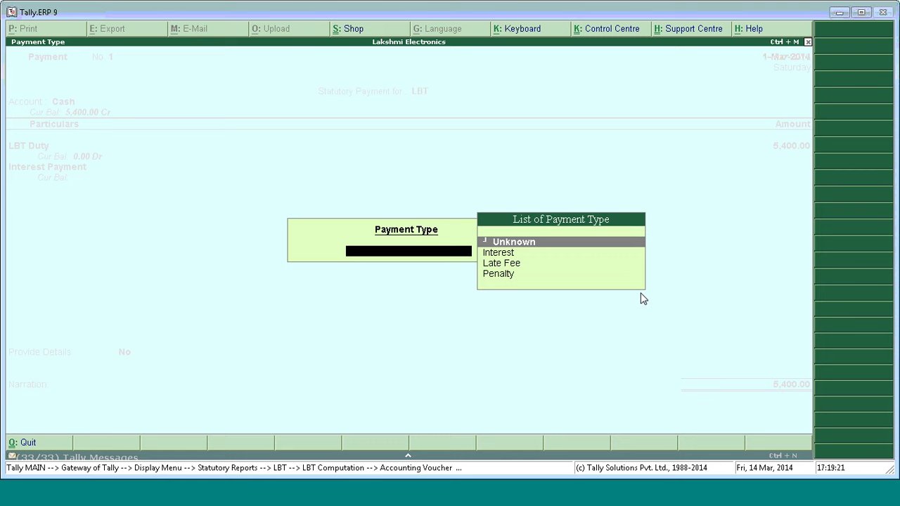
Add 10.00 Interest Payment with Interest as the payment type.
{"action": "key", "text": "Down"}
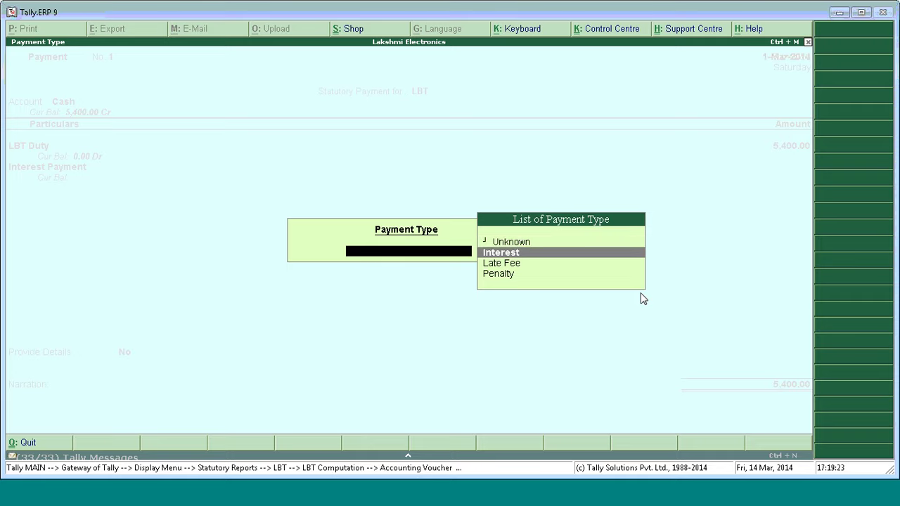
{"action": "key", "text": "Return"}
{"action": "type", "text": "1"}
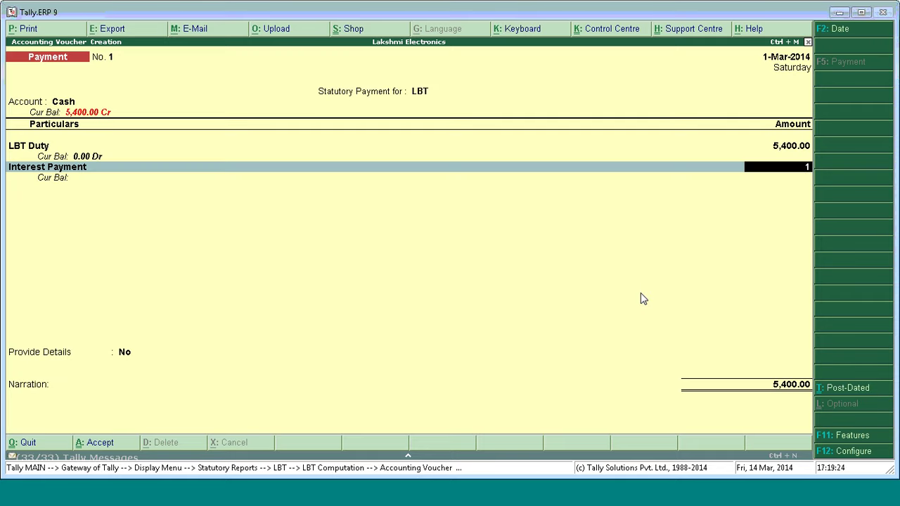
{"action": "type", "text": "0"}
{"action": "key", "text": "Return"}
Save the 5,410.00 voucher and preview it as an LBT challan.
{"action": "key", "text": "ctrl+a"}
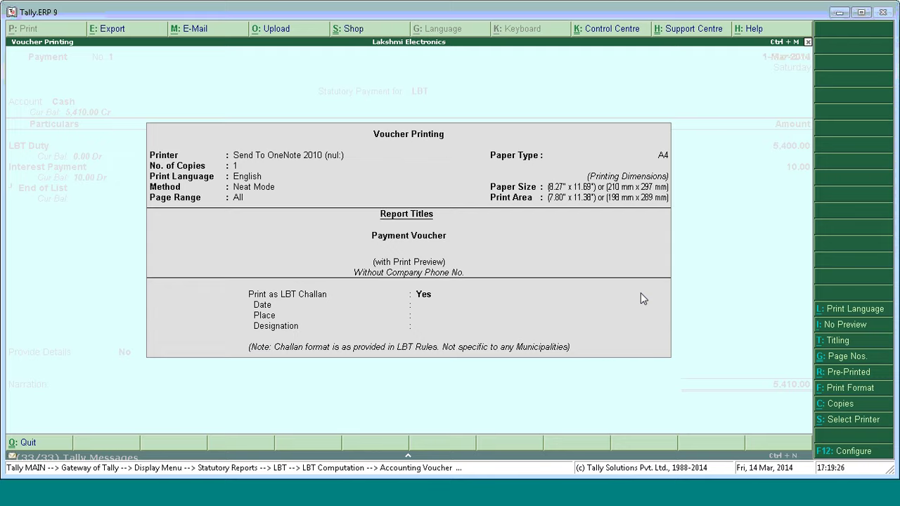
{"action": "key", "text": "Return"}
{"action": "key", "text": "Return"}
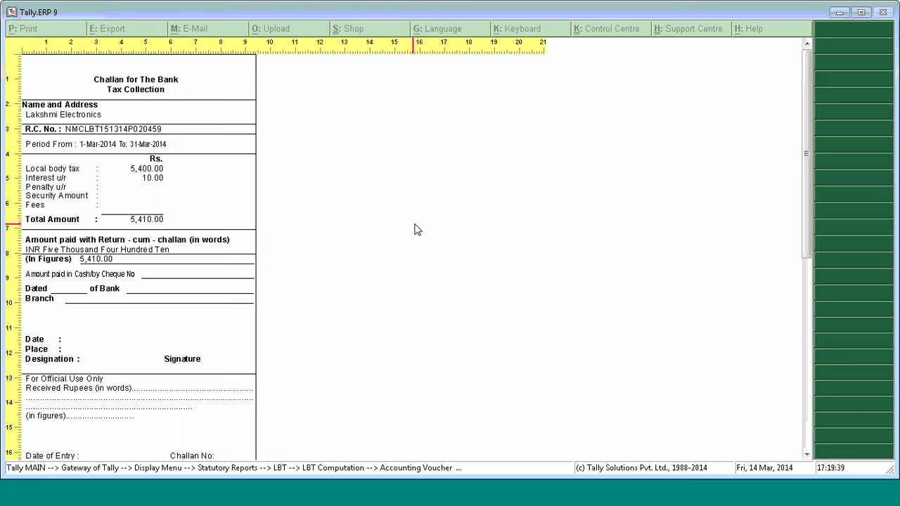
{"action": "key", "text": "Escape"}
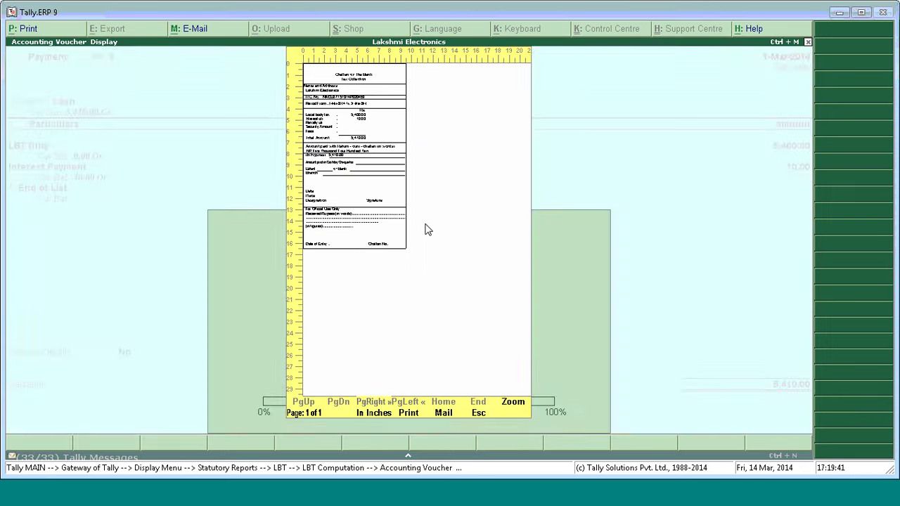
{"action": "key", "text": "Escape"}
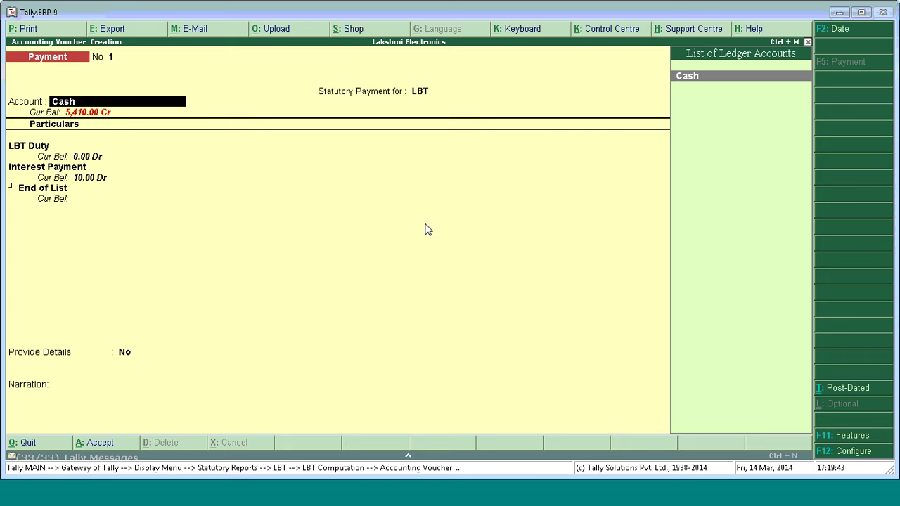
Save the Cash payment of 5,400 LBT Duty plus 10.00 interest, then switch to PowerPoint.
{"action": "key", "text": "Return"}
{"action": "key", "text": "Return"}
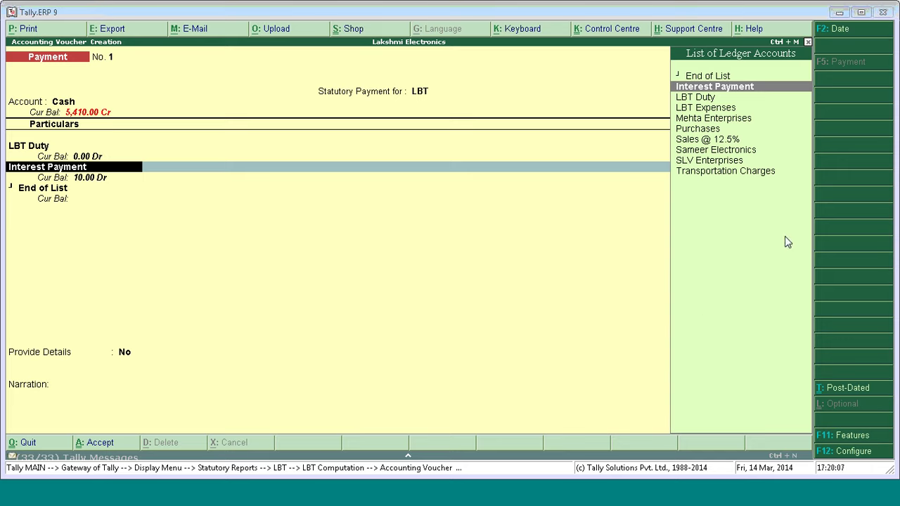
{"action": "key", "text": "Return"}
{"action": "key", "text": "Return"}
{"action": "key", "text": "Return"}
{"action": "key", "text": "Return"}
{"action": "key", "text": "Return"}
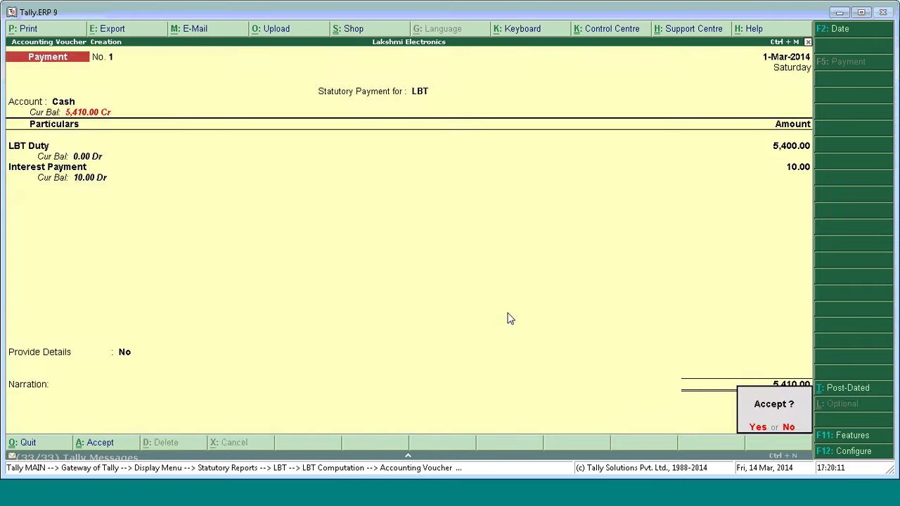
{"action": "key", "text": "Return"}
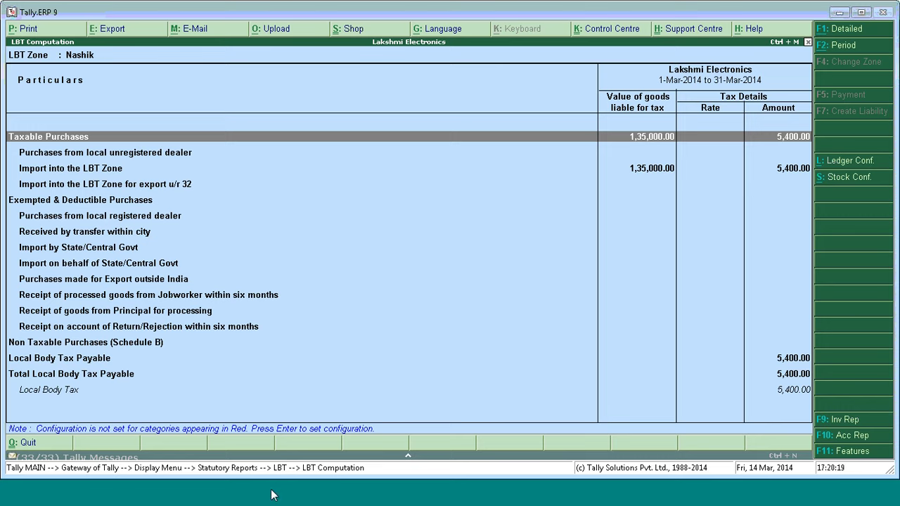
{"action": "key", "text": "alt+Tab"}
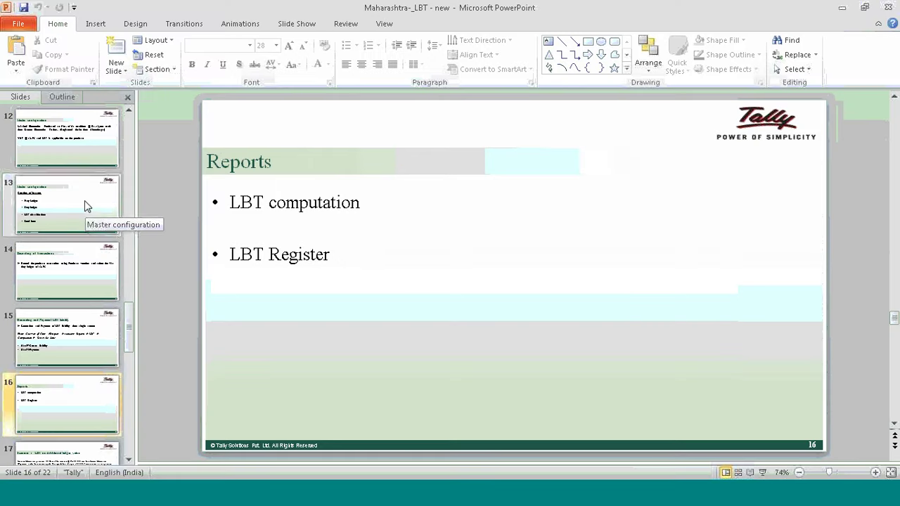
Step through slides 14, 15 and 16, then run the slide show on Reports.
{"action": "left_click", "coordinate": [90, 280]}
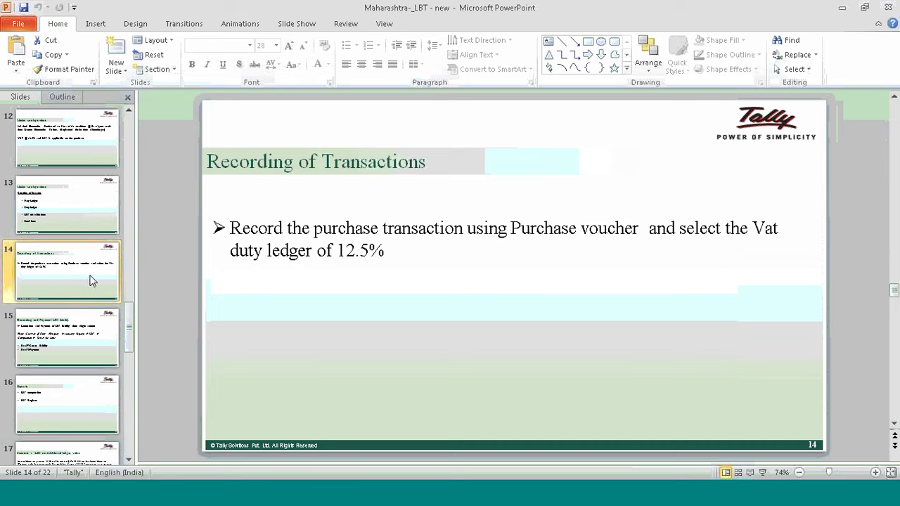
{"action": "left_click", "coordinate": [82, 327]}
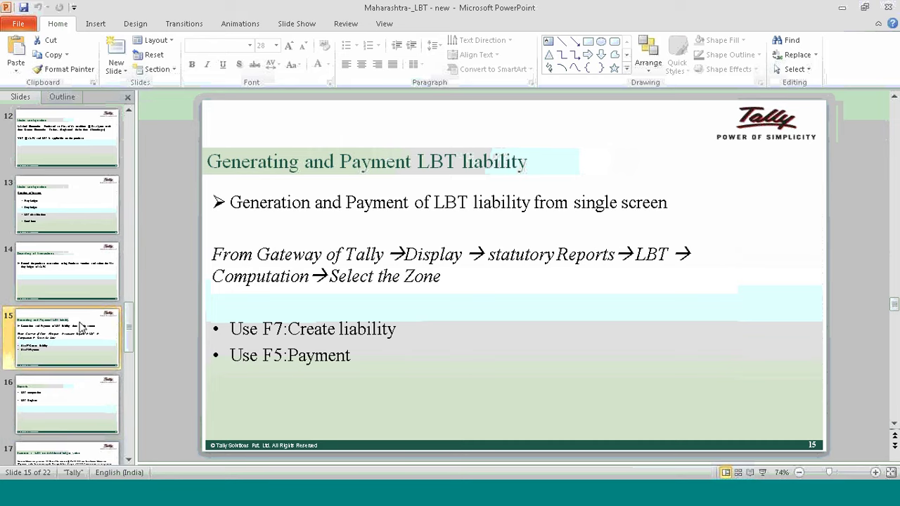
{"action": "left_click", "coordinate": [79, 386]}
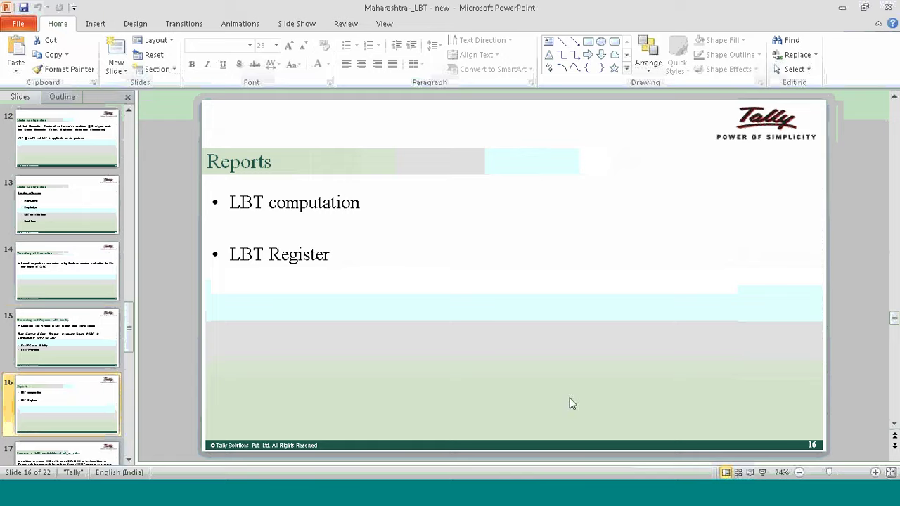
{"action": "left_click", "coordinate": [763, 473]}
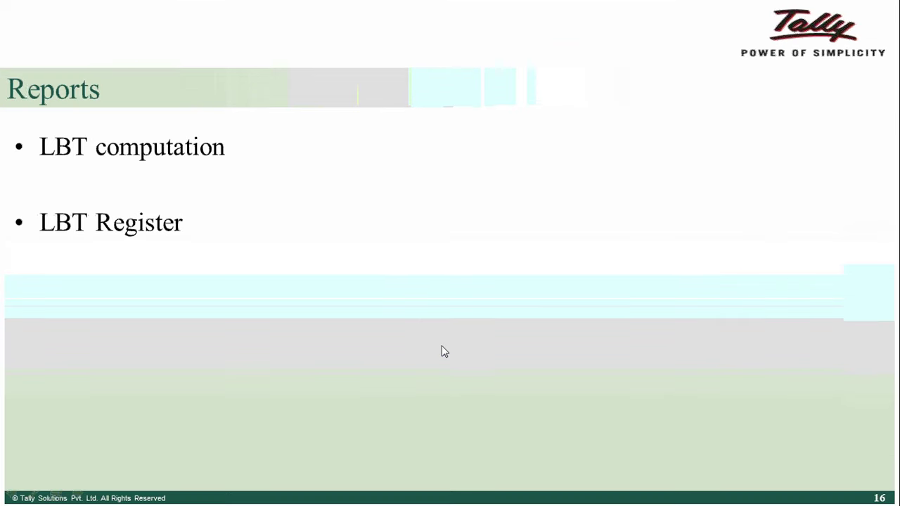
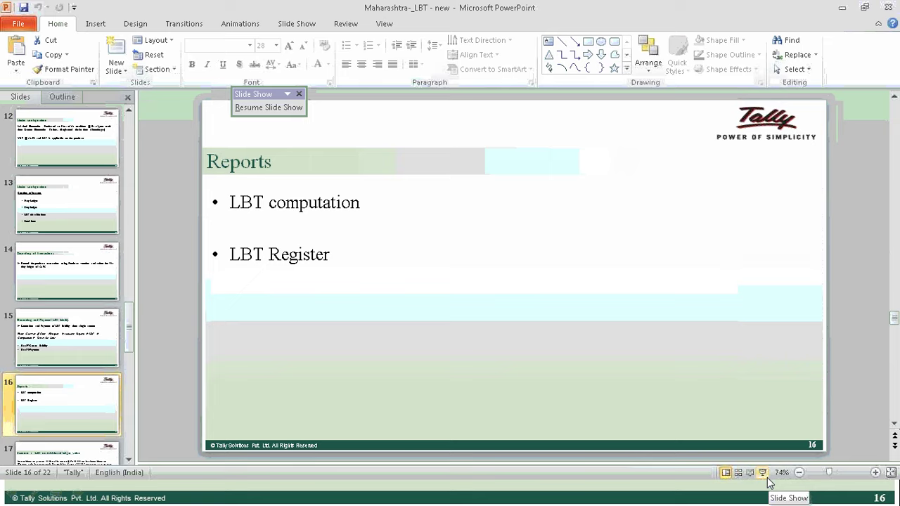
Run the slide show from the Reports slide through the Scenario 1 and Scenario 2 slides.
{"action": "left_click", "coordinate": [768, 479]}
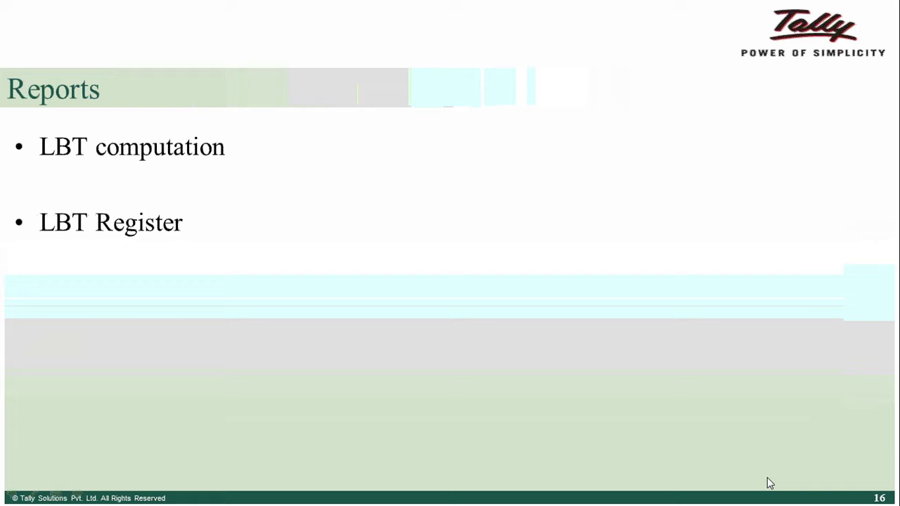
{"action": "key", "text": "Escape"}
{"action": "key", "text": "shift+F5"}
{"action": "left_click", "coordinate": [672, 160]}
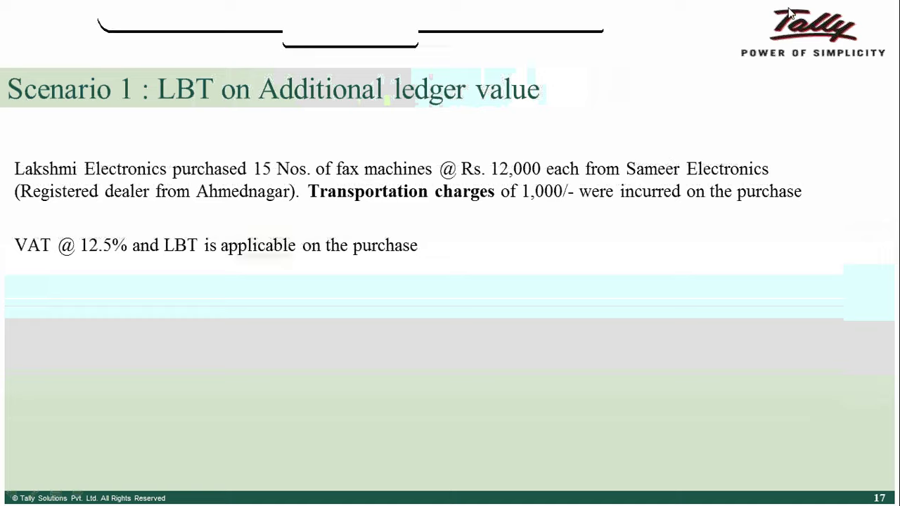
{"action": "left_click", "coordinate": [639, 127]}
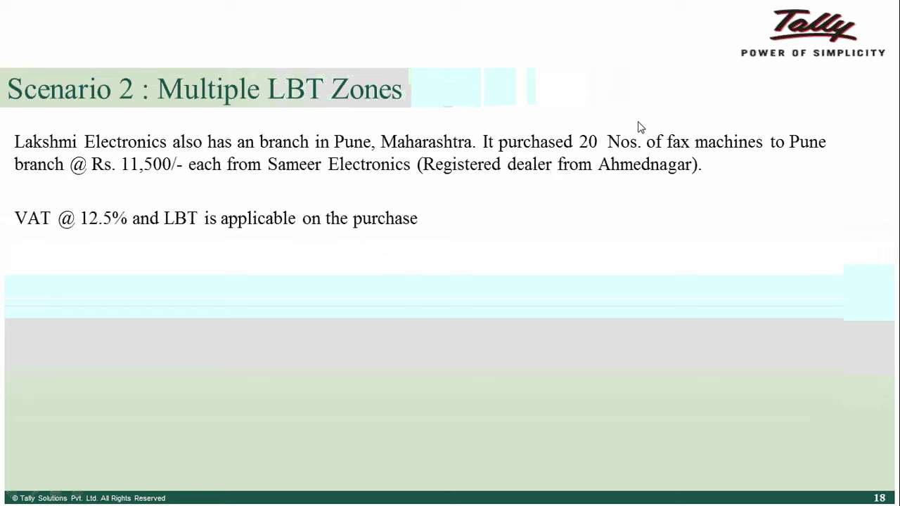
{"action": "key", "text": "Escape"}
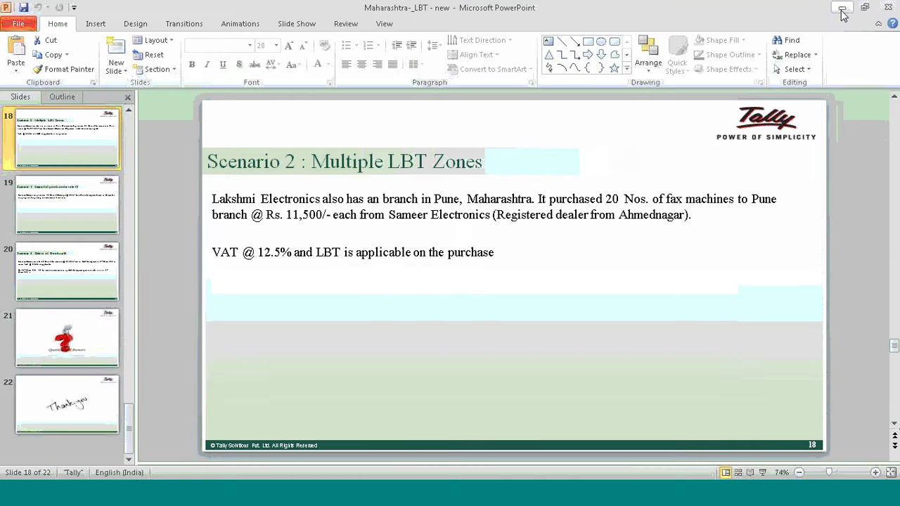
Revisit slides 17 and 16, then minimize PowerPoint to reveal Tally's Nashik LBT Computation.
{"action": "left_click", "coordinate": [129, 138]}
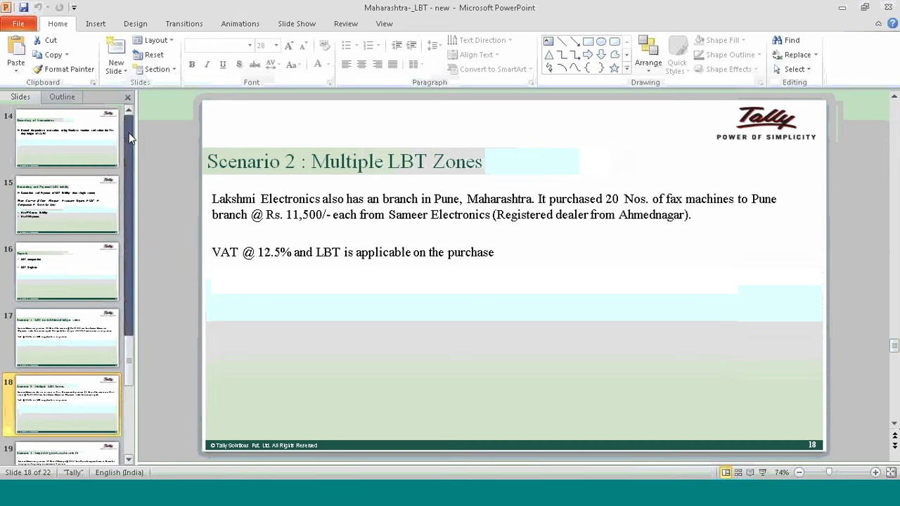
{"action": "left_click", "coordinate": [79, 334]}
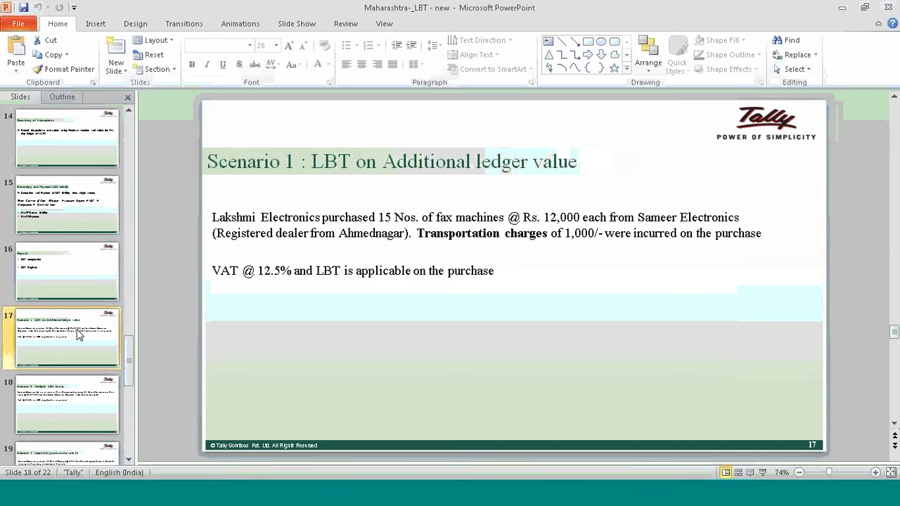
{"action": "left_click", "coordinate": [82, 251]}
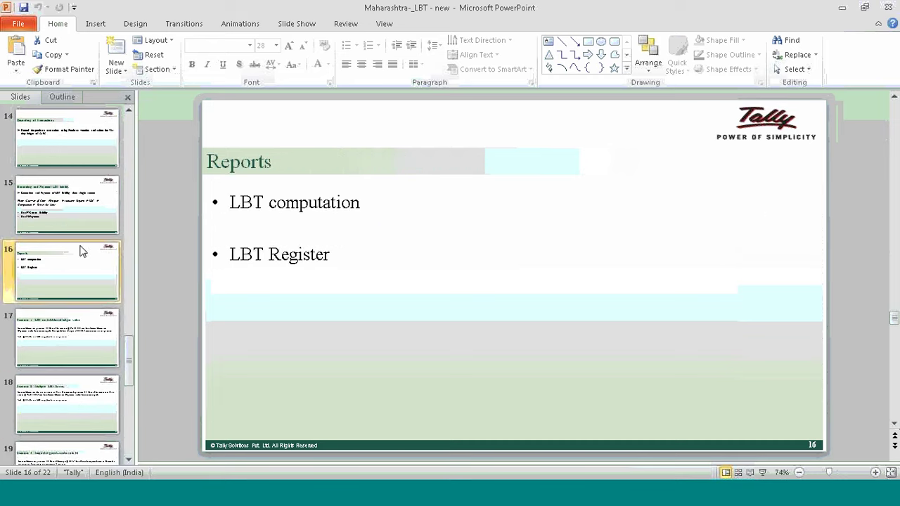
{"action": "left_click", "coordinate": [841, 7]}
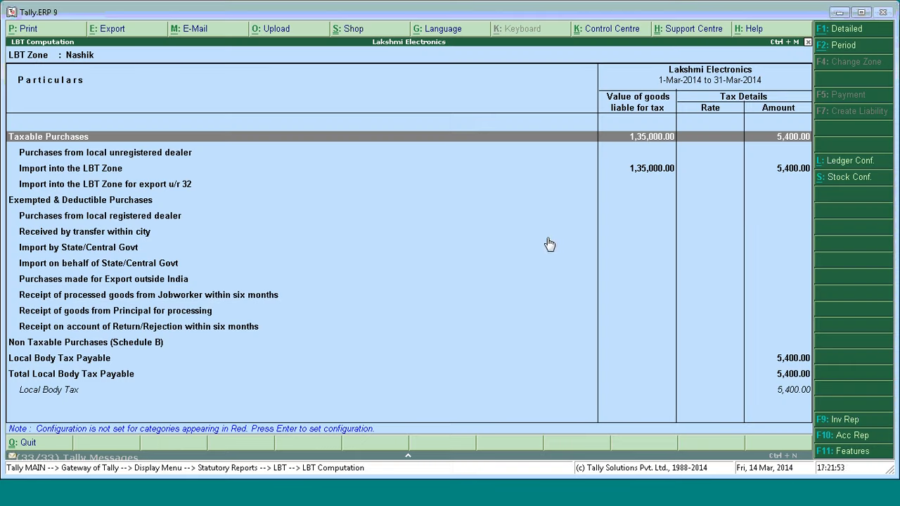
{"action": "left_click", "coordinate": [520, 252]}
{"action": "key", "text": "Escape"}
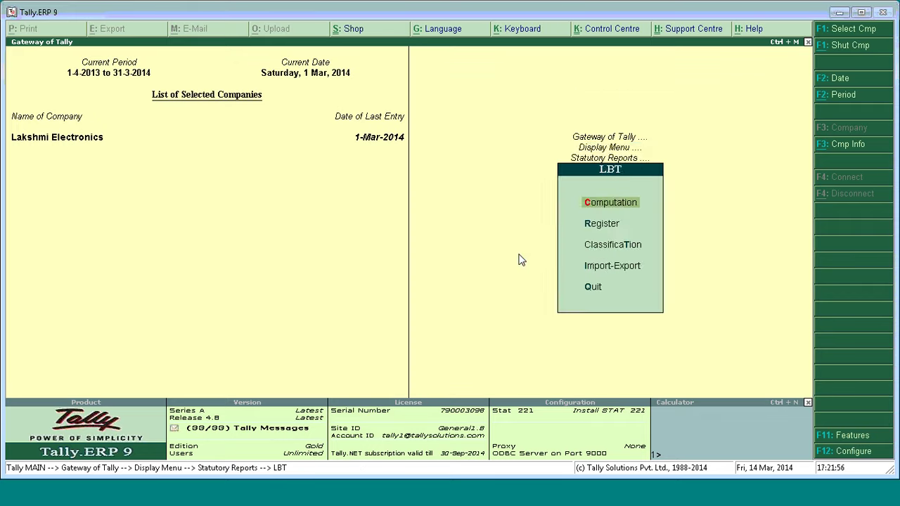
{"action": "key", "text": "Escape"}
{"action": "key", "text": "Escape"}
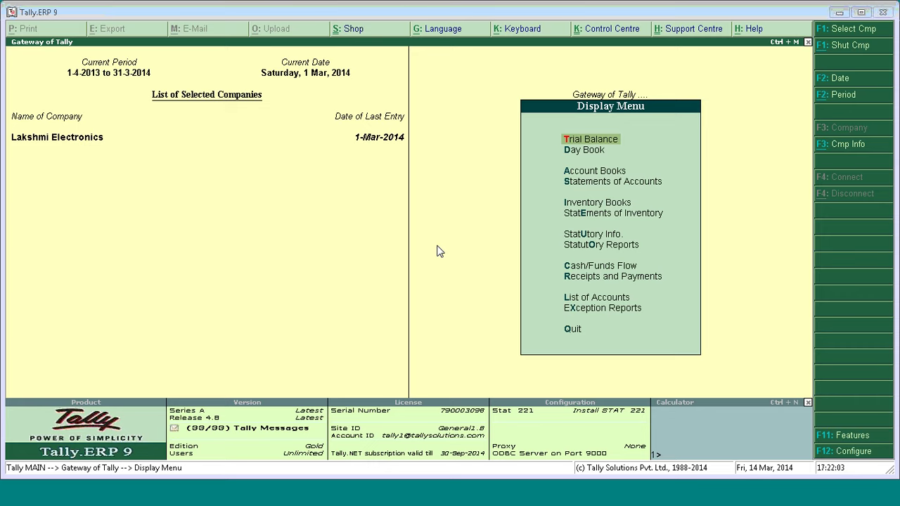
{"action": "key", "text": "Escape"}
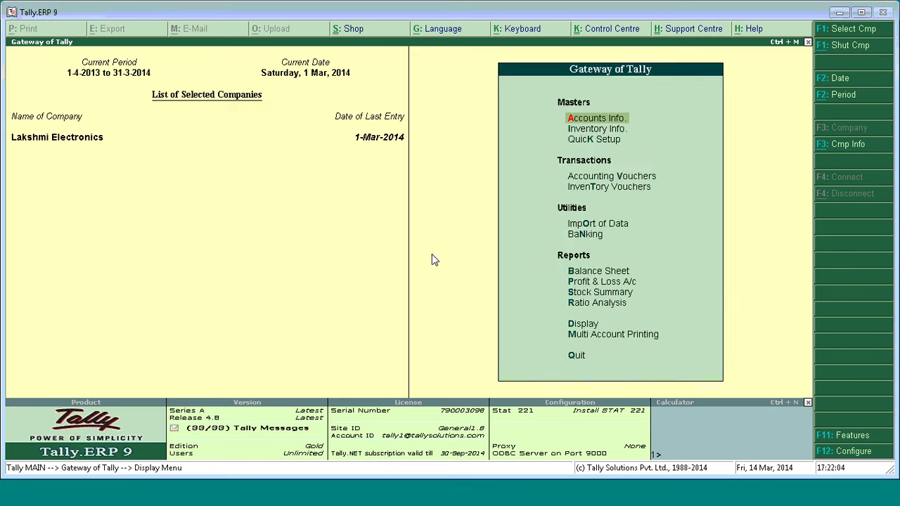
{"action": "key", "text": "d"}
{"action": "key", "text": "o"}
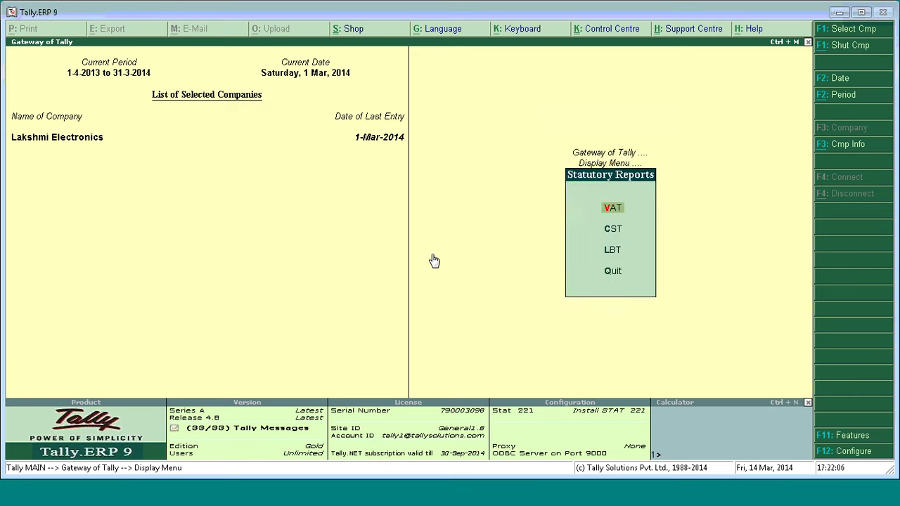
{"action": "key", "text": "Up"}
{"action": "key", "text": "Up"}
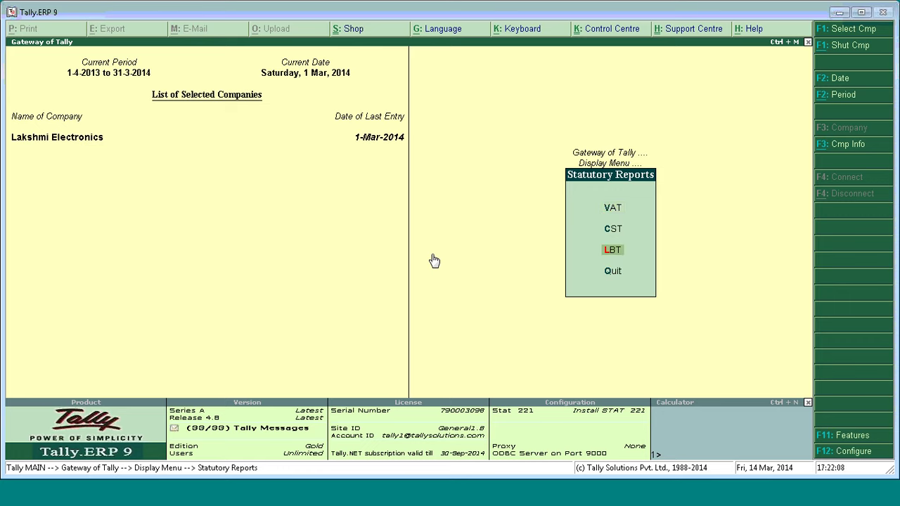
{"action": "key", "text": "Return"}
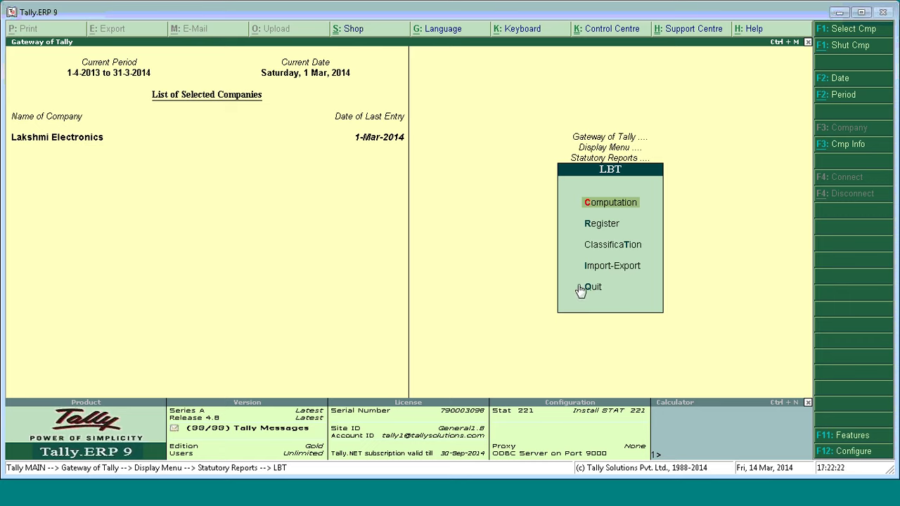
{"action": "key", "text": "Return"}
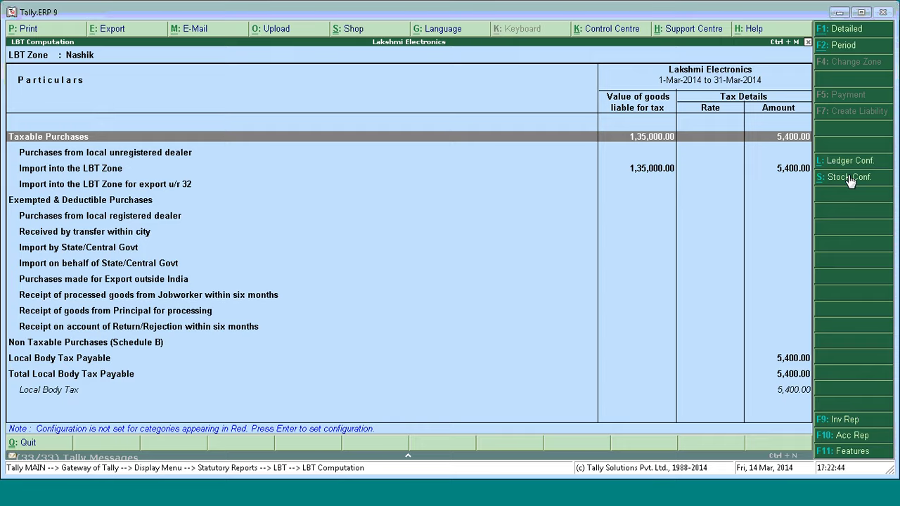
Check the empty LBT stock classification under Stock Conf., then close the LBT Computation report.
{"action": "left_click", "coordinate": [848, 178]}
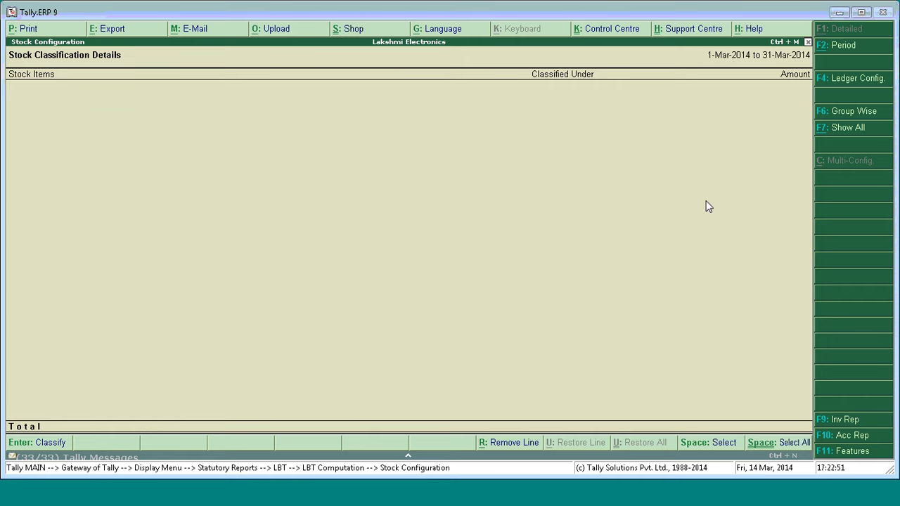
{"action": "key", "text": "Escape"}
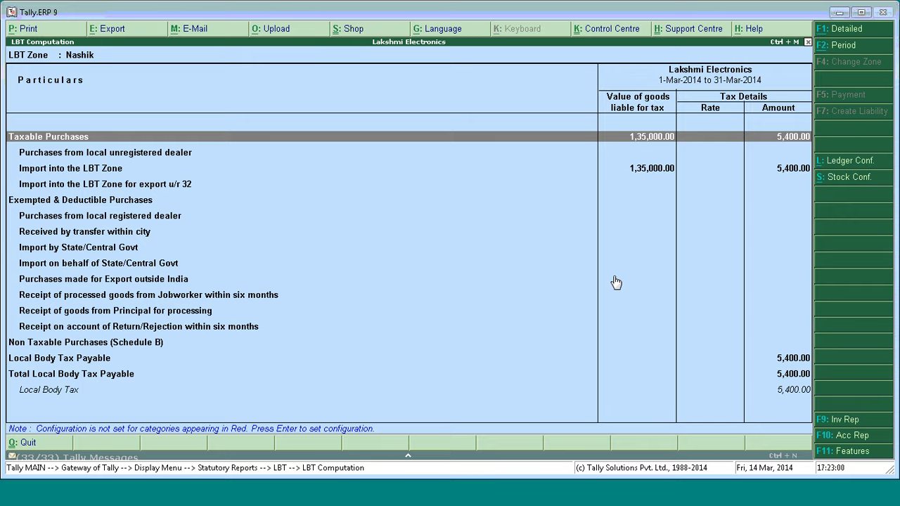
{"action": "key", "text": "Escape"}
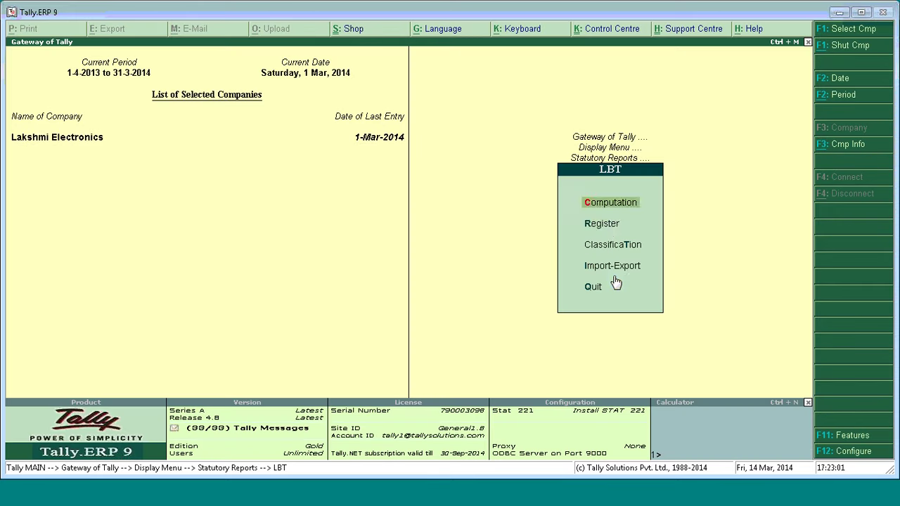
Review the Form D LBT Register for Nashik, then back out to Statutory Reports.
{"action": "left_click", "coordinate": [606, 229]}
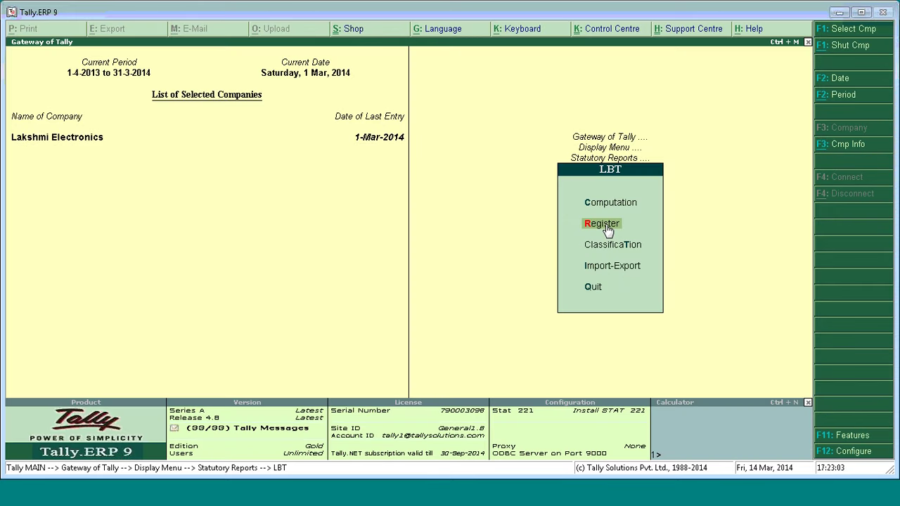
{"action": "left_click", "coordinate": [607, 226]}
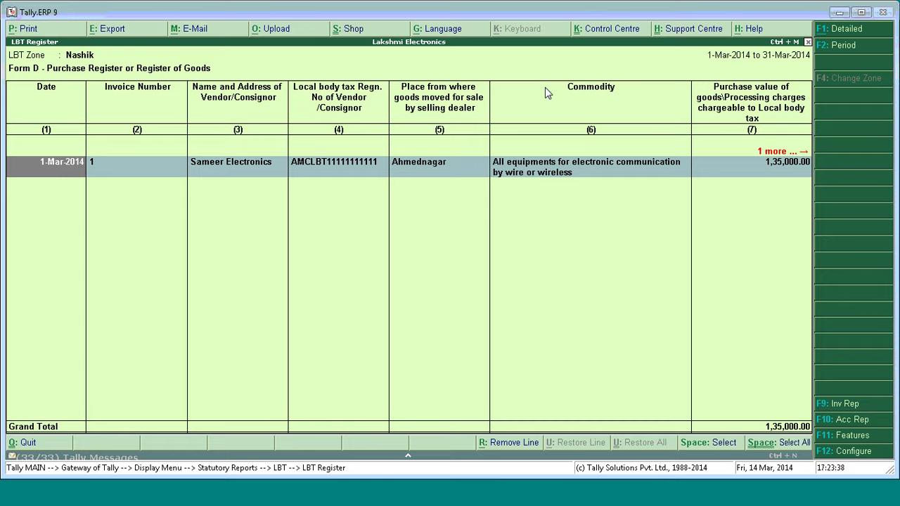
{"action": "key", "text": "Escape"}
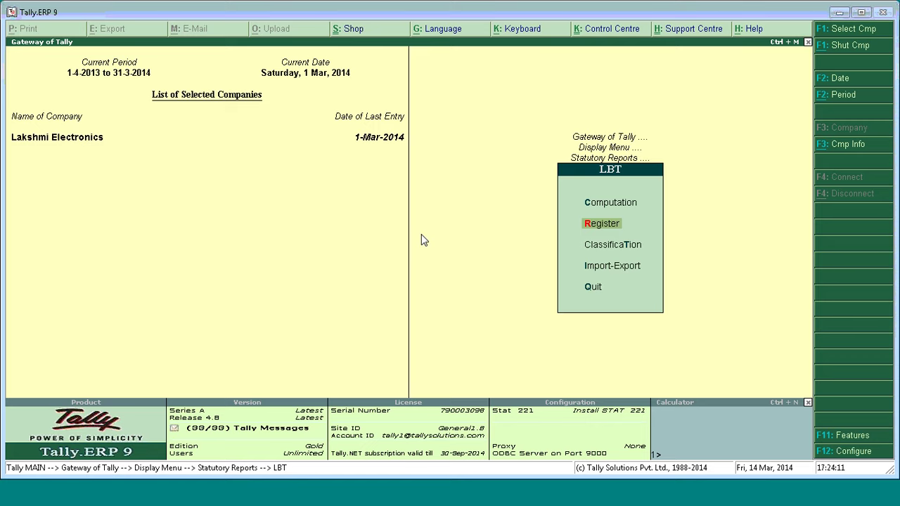
{"action": "key", "text": "Escape"}
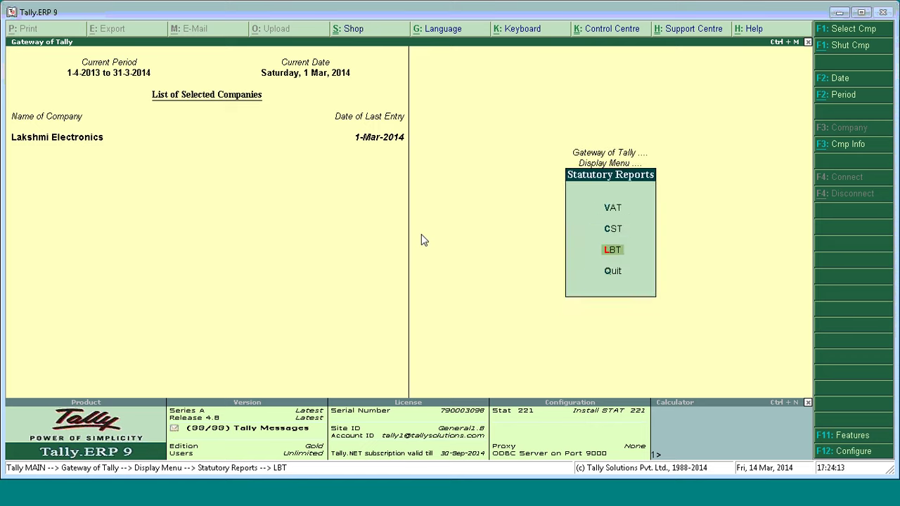
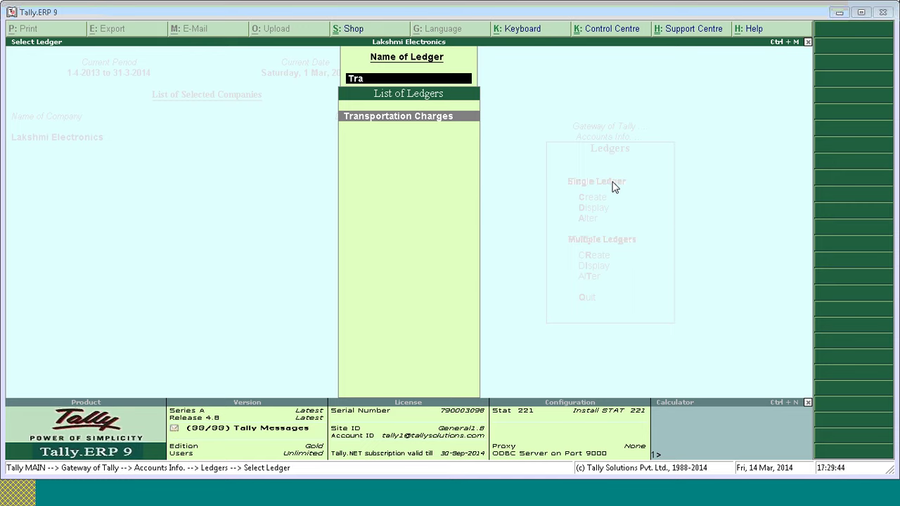
Save the Transportation Charges ledger under Direct Expenses with assessable value calculation left at No.
{"action": "key", "text": "Return"}
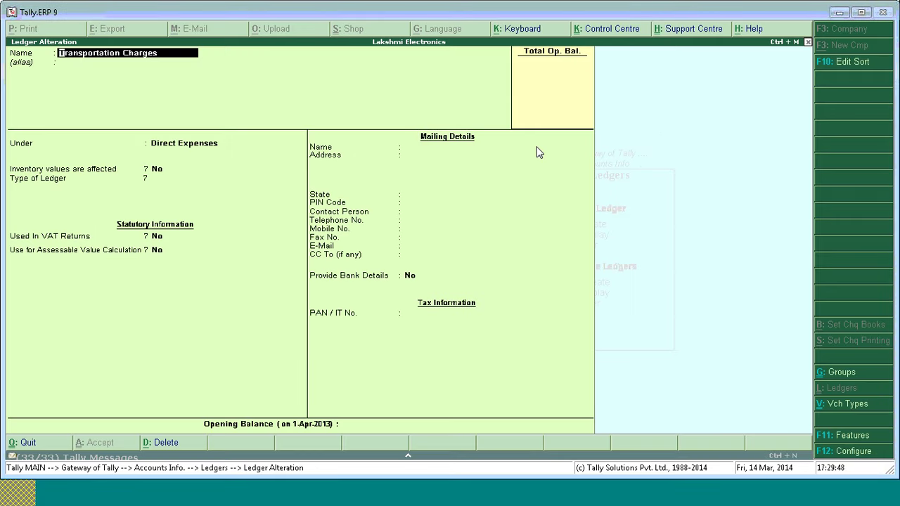
{"action": "key", "text": "Return"}
{"action": "key", "text": "Return"}
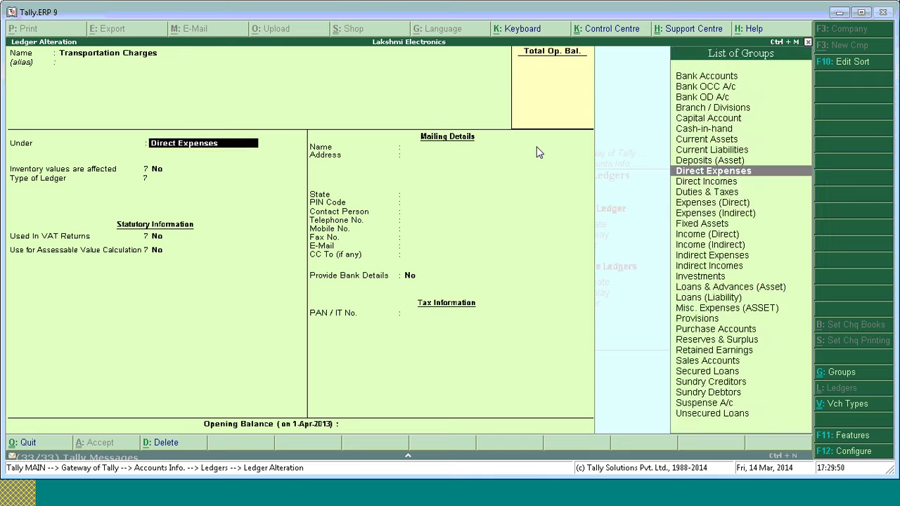
{"action": "key", "text": "Return"}
{"action": "key", "text": "Return"}
{"action": "key", "text": "Return"}
{"action": "key", "text": "Return"}
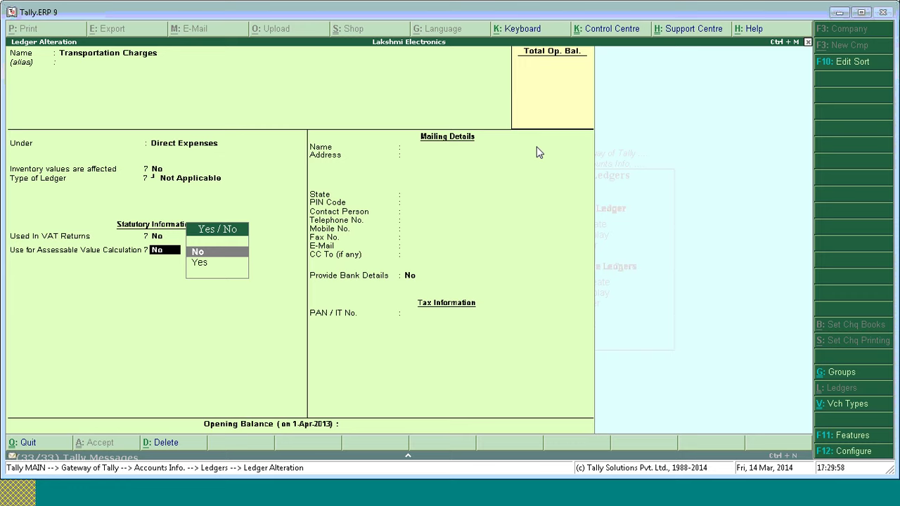
{"action": "key", "text": "Down"}
{"action": "key", "text": "Return"}
{"action": "key", "text": "BackSpace"}
{"action": "key", "text": "Up"}
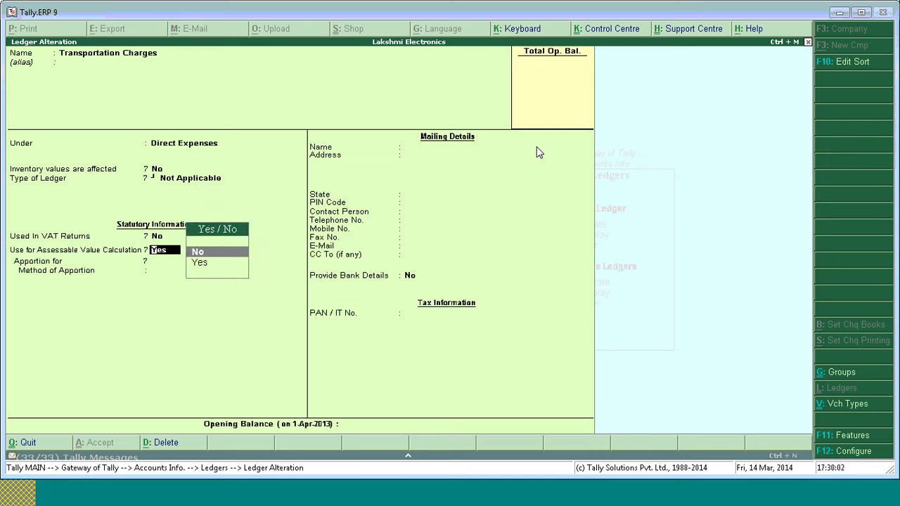
{"action": "key", "text": "Return"}
{"action": "key", "text": "Return"}
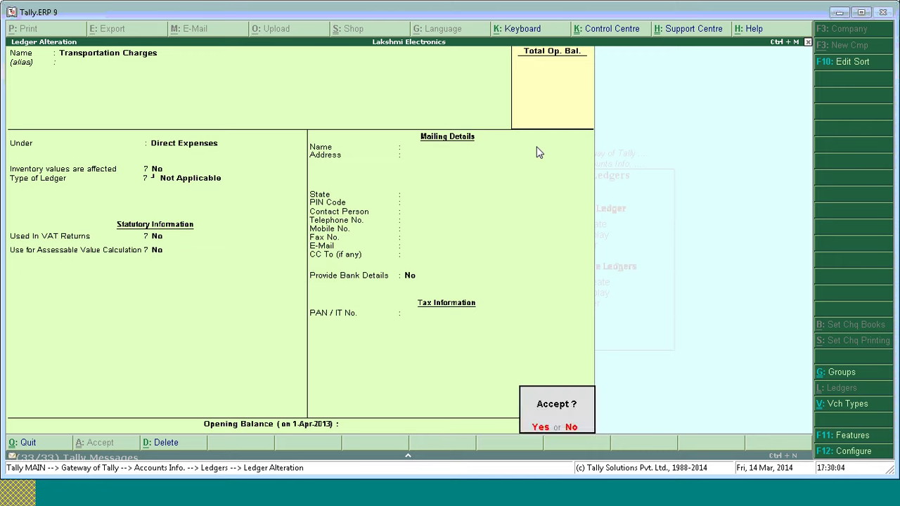
{"action": "key", "text": "Return"}
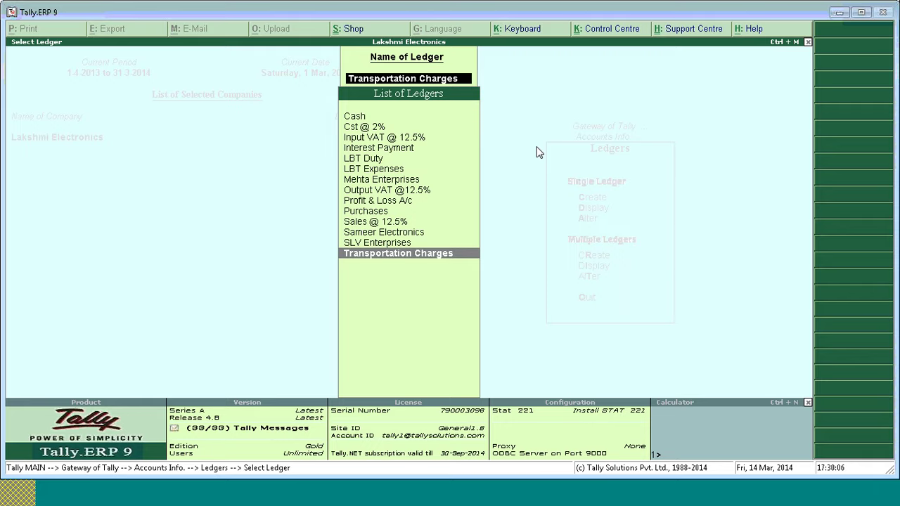
{"action": "key", "text": "Escape"}
{"action": "key", "text": "Escape"}
{"action": "key", "text": "Escape"}
{"action": "key", "text": "Escape"}
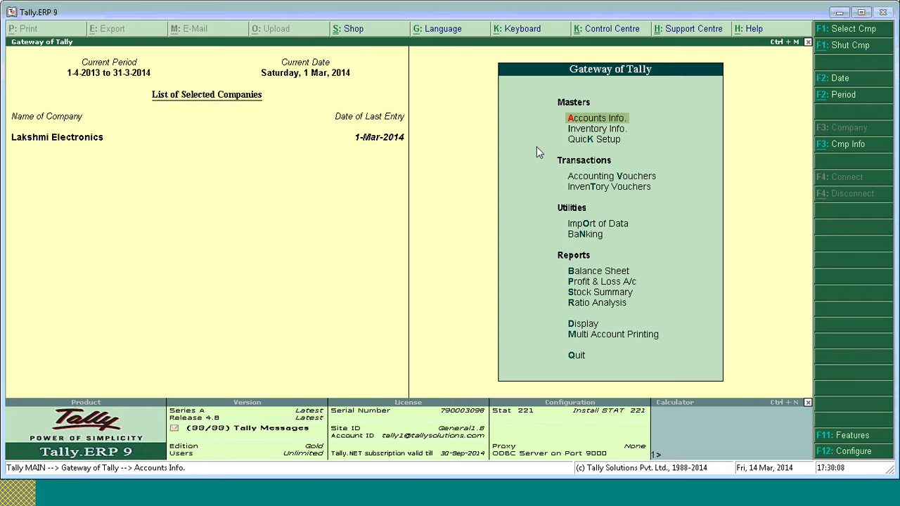
Start a purchase voucher dated 2-Mar-2014 with Sameer Electronics as the supplier.
{"action": "key", "text": "v"}
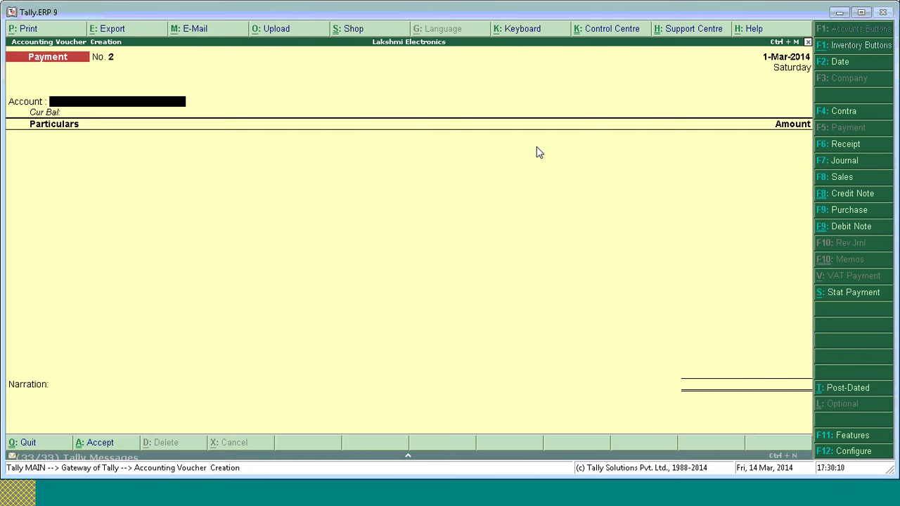
{"action": "key", "text": "F9"}
{"action": "key", "text": "F2"}
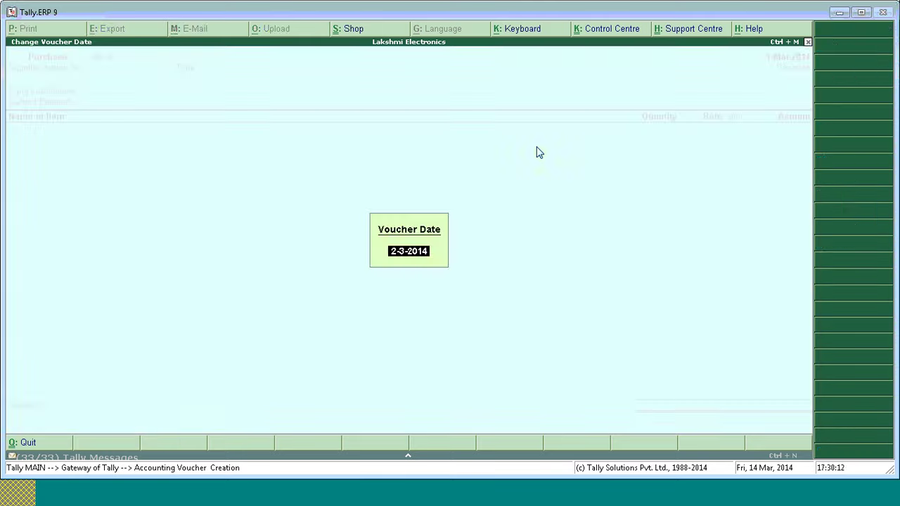
{"action": "key", "text": "Return"}
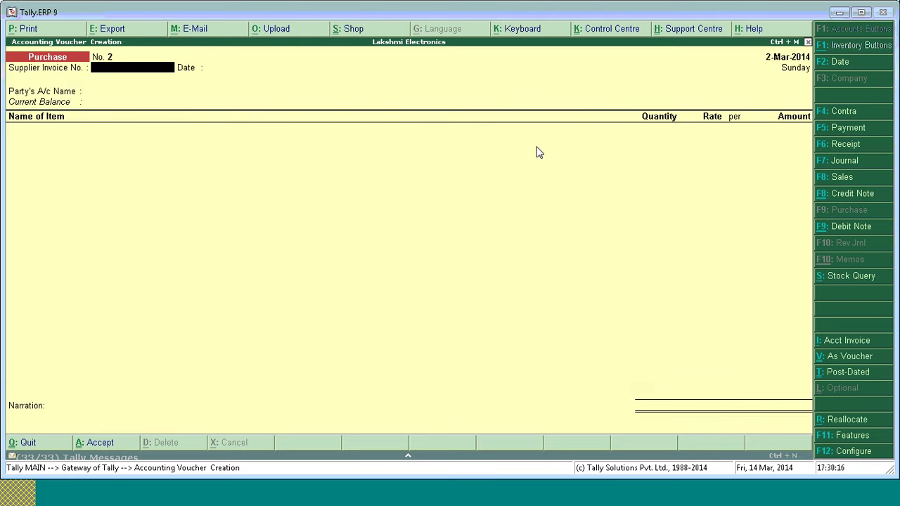
{"action": "key", "text": "Return"}
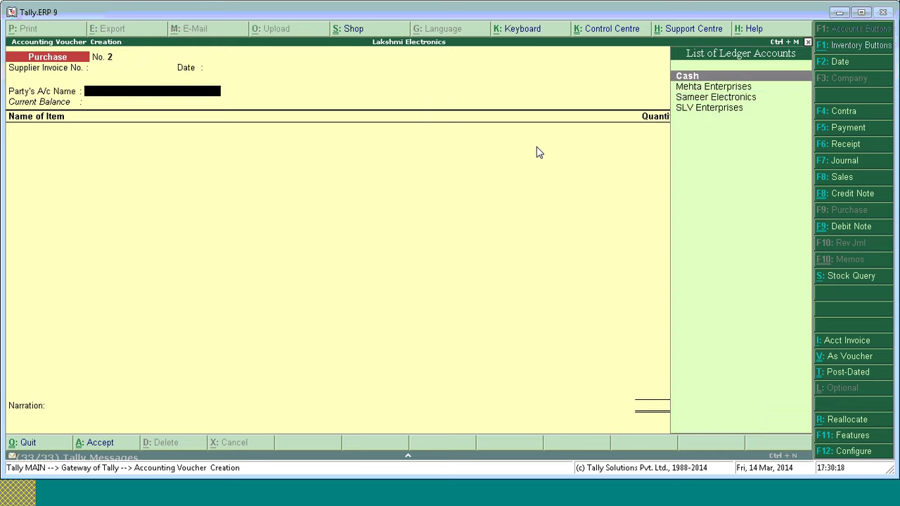
{"action": "key", "text": "Down"}
{"action": "key", "text": "Down"}
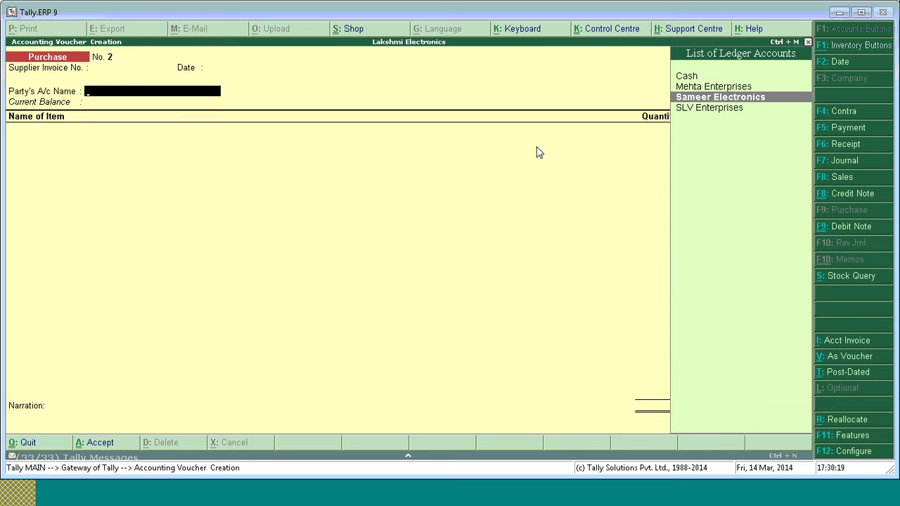
{"action": "key", "text": "Return"}
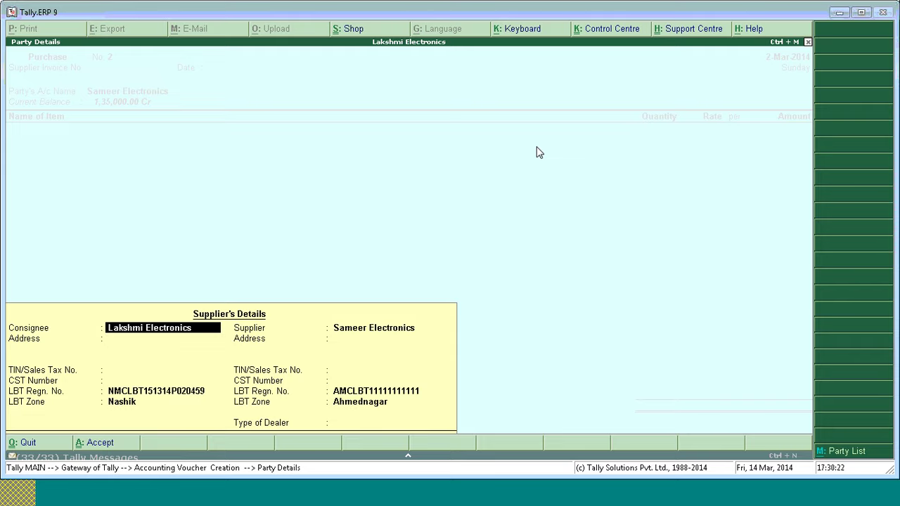
{"action": "key", "text": "Return"}
{"action": "key", "text": "Return"}
{"action": "key", "text": "Return"}
{"action": "key", "text": "ctrl+a"}
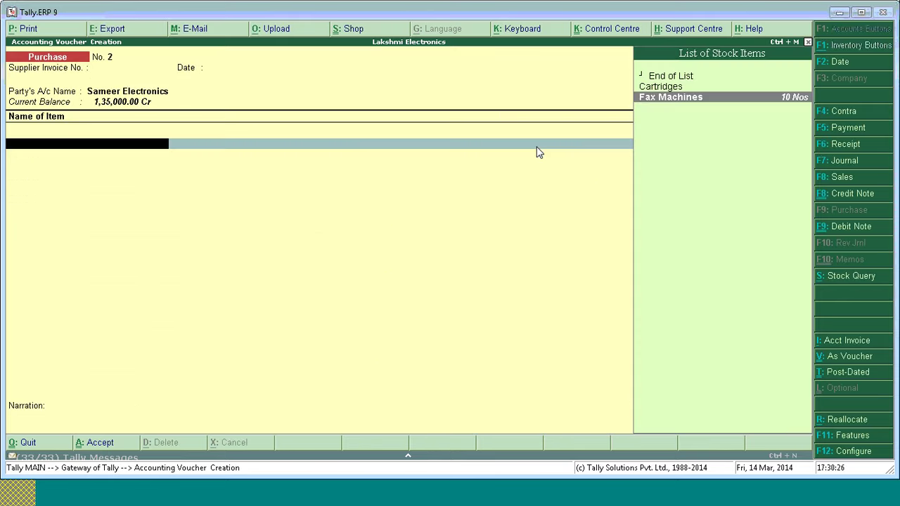
Add 15 Fax Machines to the voucher under the Purchases @ 12.5% ledger.
{"action": "key", "text": "Return"}
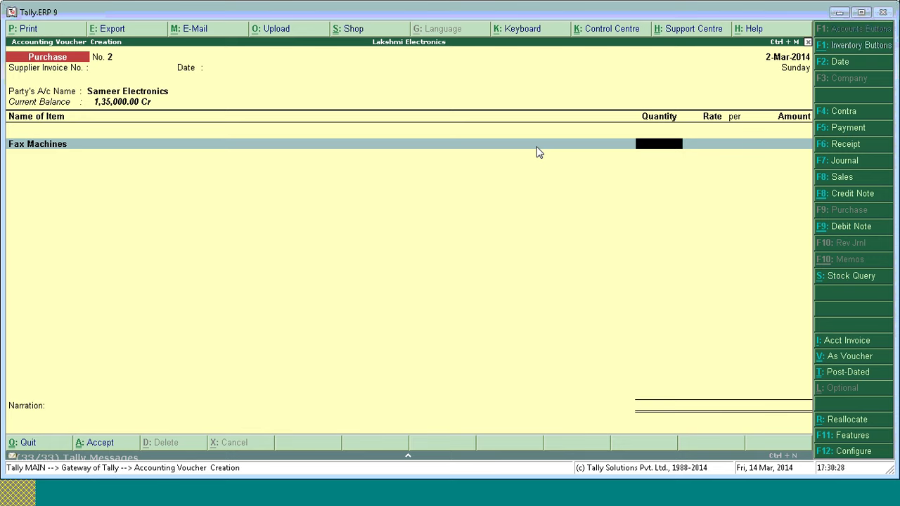
{"action": "type", "text": "15"}
{"action": "key", "text": "Return"}
{"action": "key", "text": "Return"}
{"action": "key", "text": "Return"}
{"action": "key", "text": "Return"}
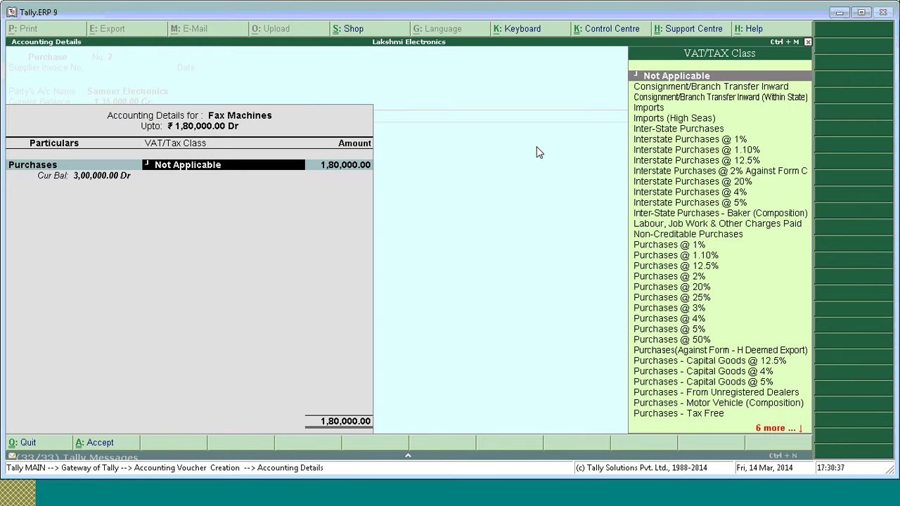
{"action": "type", "text": "Purch"}
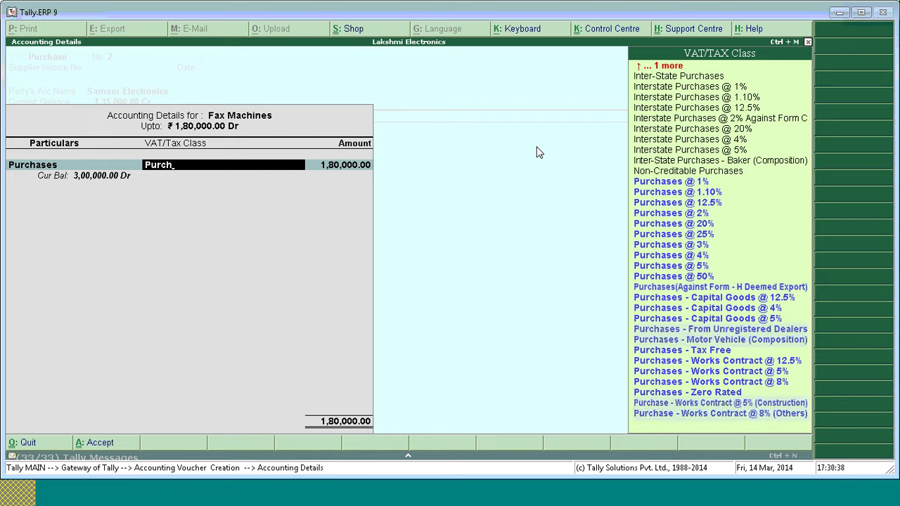
{"action": "key", "text": "Down"}
{"action": "key", "text": "Down"}
{"action": "key", "text": "Down"}
{"action": "key", "text": "Return"}
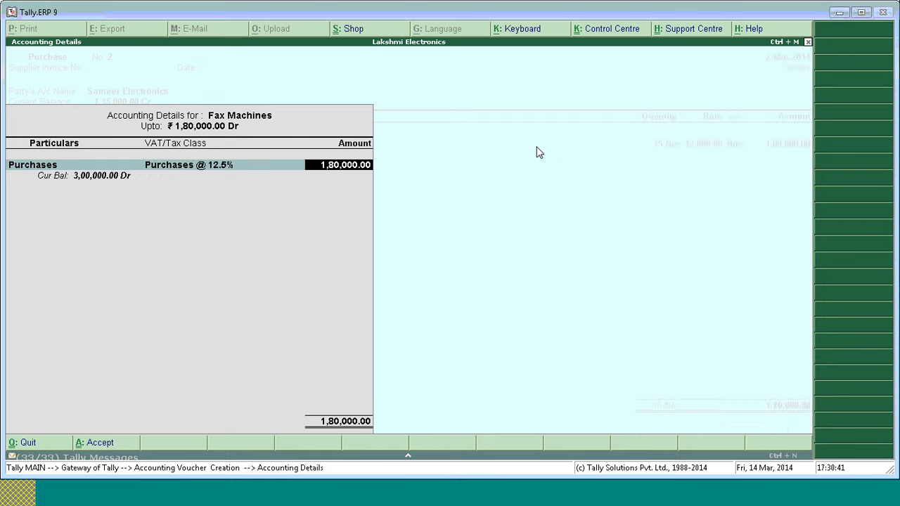
{"action": "key", "text": "Return"}
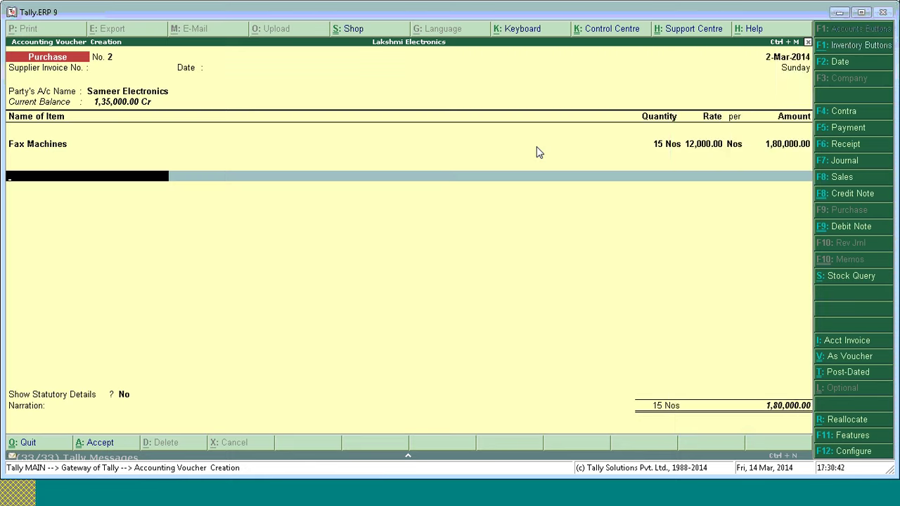
Add a Transportation Charges line of 1,000 to the voucher.
{"action": "key", "text": "Return"}
{"action": "key", "text": "Down"}
{"action": "key", "text": "Down"}
{"action": "key", "text": "Down"}
{"action": "key", "text": "Down"}
{"action": "key", "text": "Down"}
{"action": "key", "text": "Down"}
{"action": "key", "text": "Down"}
{"action": "key", "text": "Down"}
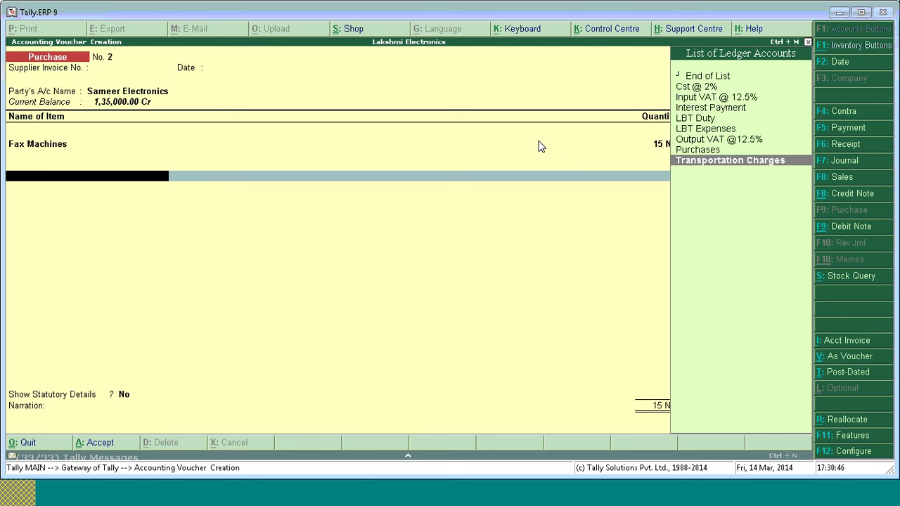
{"action": "key", "text": "Return"}
{"action": "key", "text": "Return"}
{"action": "type", "text": "1,000"}
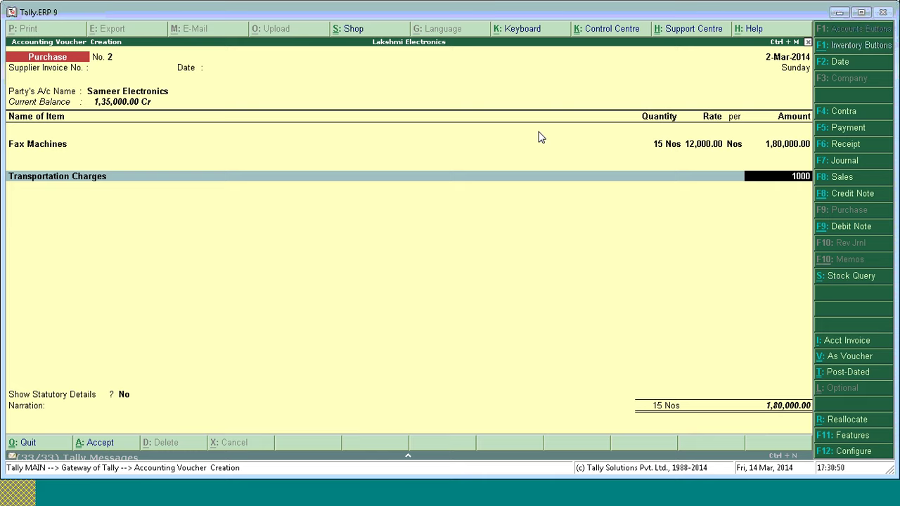
{"action": "key", "text": "Return"}
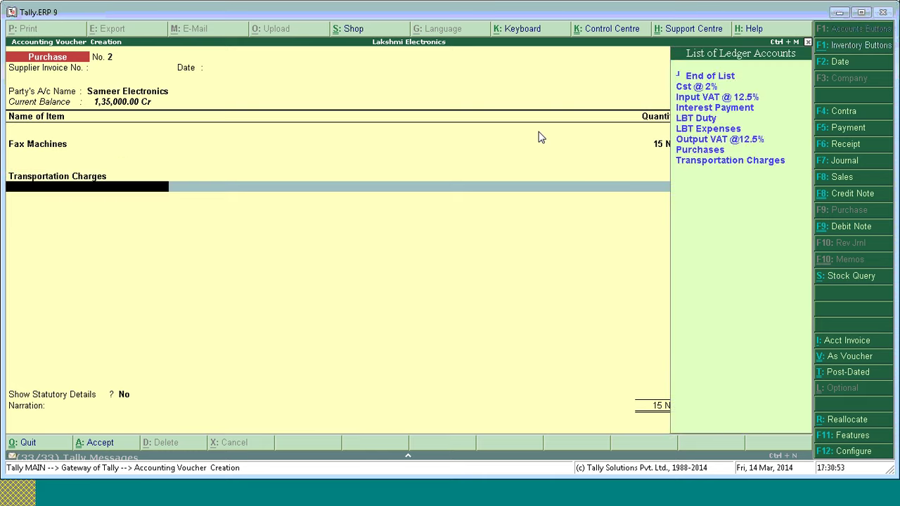
Add the Input VAT @ 12.5% line, keep statutory details at No, and accept a New Ref bill.
{"action": "key", "text": "Down"}
{"action": "key", "text": "Down"}
{"action": "key", "text": "Down"}
{"action": "key", "text": "Down"}
{"action": "key", "text": "Down"}
{"action": "key", "text": "Down"}
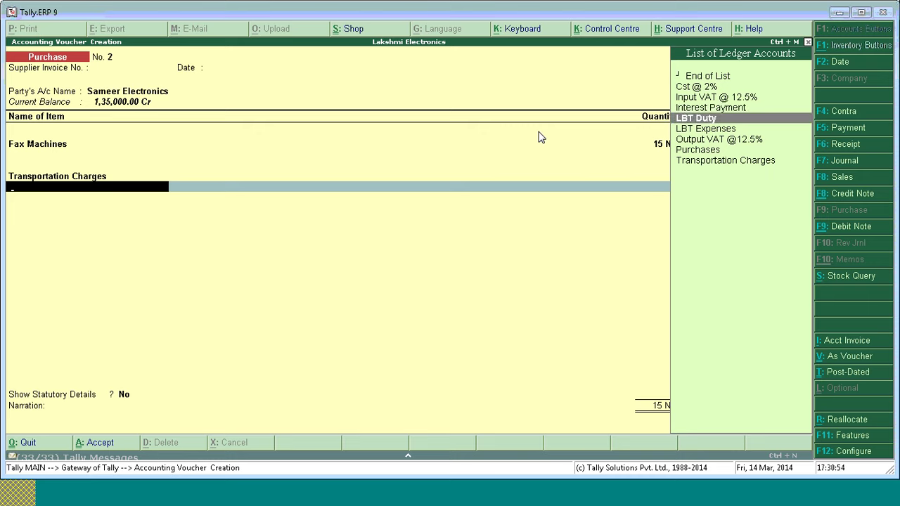
{"action": "key", "text": "Down"}
{"action": "key", "text": "Down"}
{"action": "key", "text": "Up"}
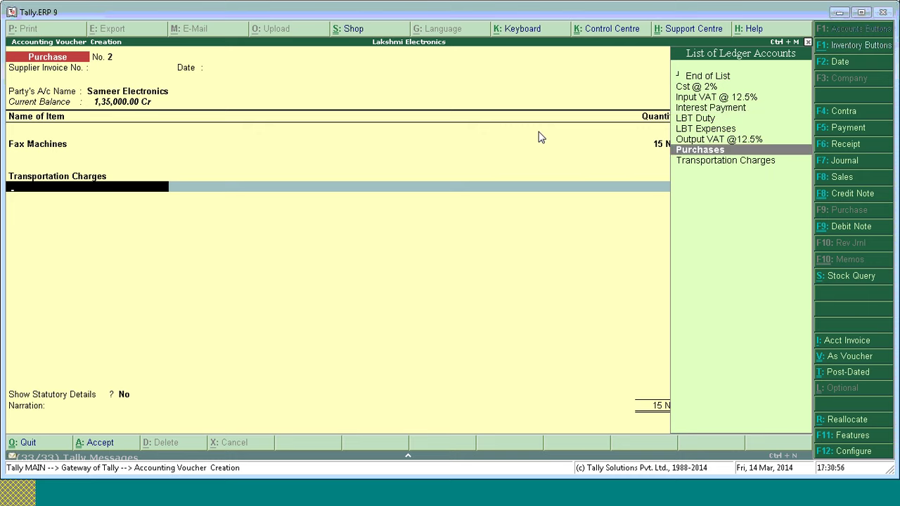
{"action": "key", "text": "Up"}
{"action": "key", "text": "Up"}
{"action": "key", "text": "Up"}
{"action": "key", "text": "Up"}
{"action": "key", "text": "Up"}
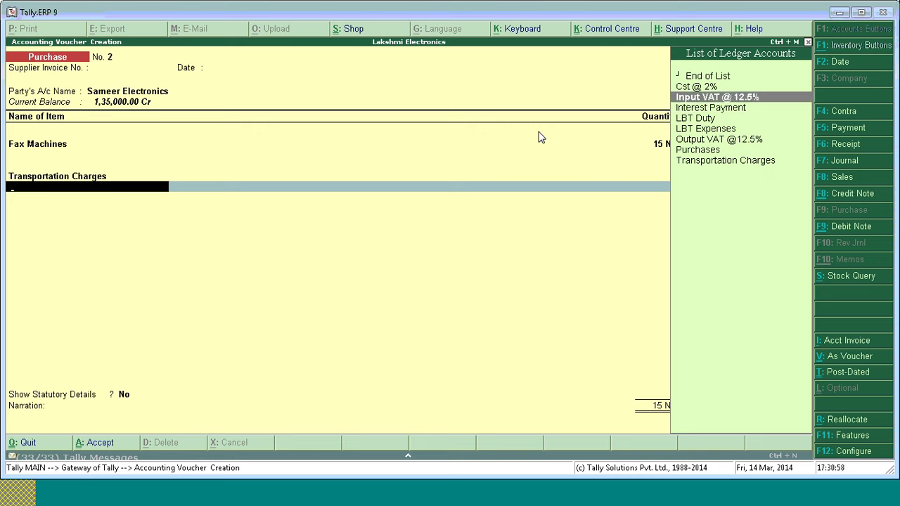
{"action": "key", "text": "Return"}
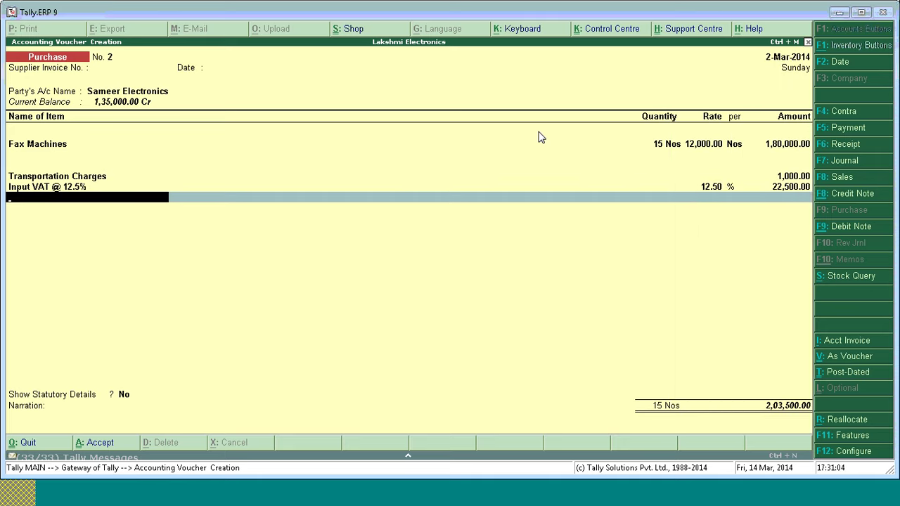
{"action": "key", "text": "Return"}
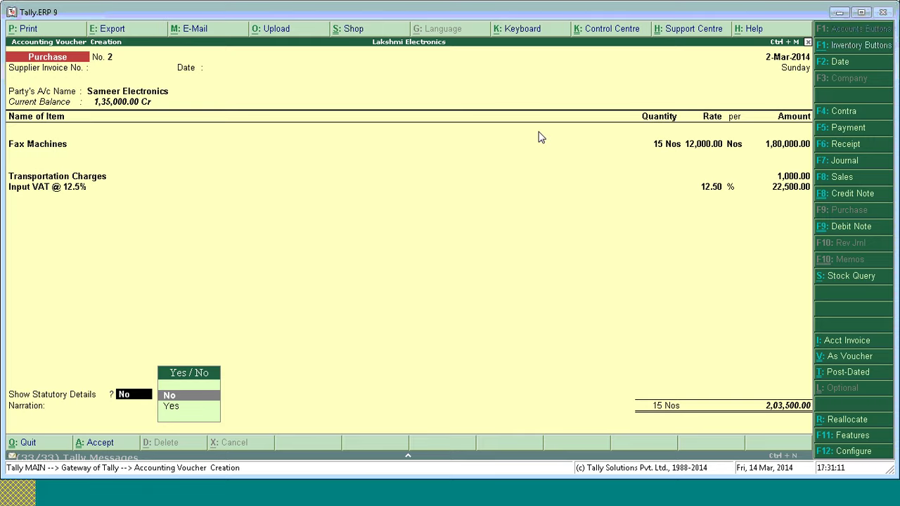
{"action": "key", "text": "Return"}
{"action": "key", "text": "Return"}
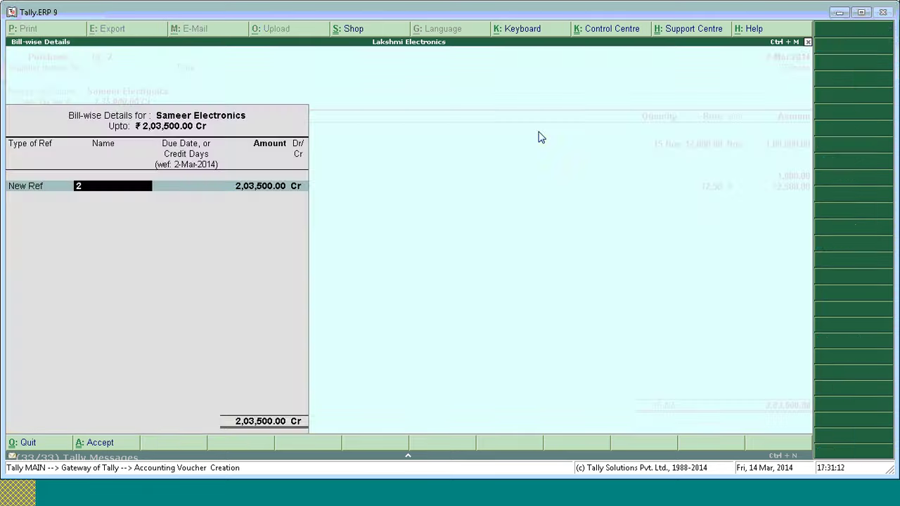
{"action": "key", "text": "Return"}
{"action": "key", "text": "Return"}
{"action": "key", "text": "Return"}
{"action": "key", "text": "Return"}
{"action": "key", "text": "Return"}
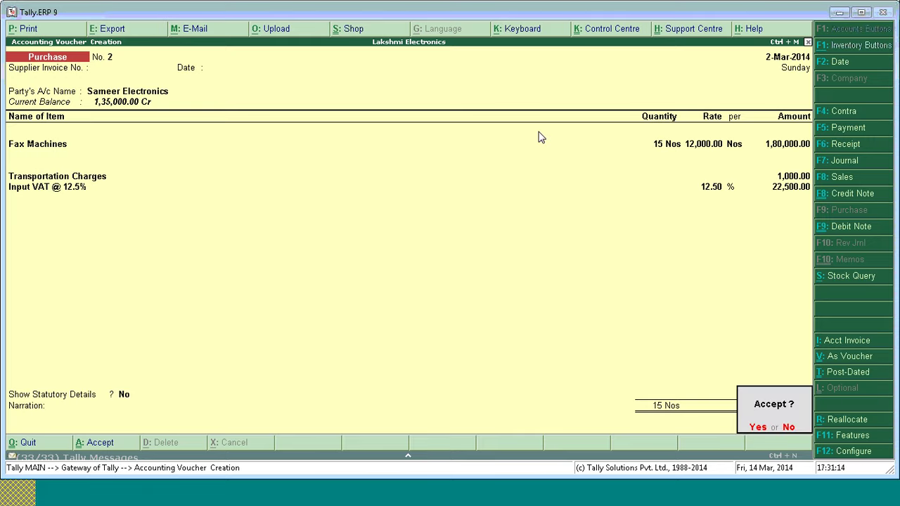
{"action": "key", "text": "Return"}
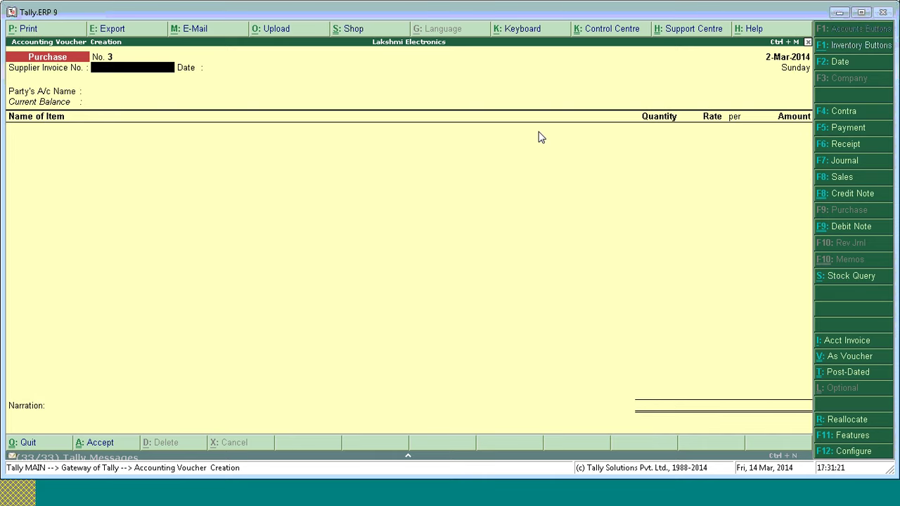
Quit voucher entry and open the LBT Computation report from Statutory Reports.
{"action": "key", "text": "Escape"}
{"action": "key", "text": "Return"}
{"action": "key", "text": "d"}
{"action": "key", "text": "u"}
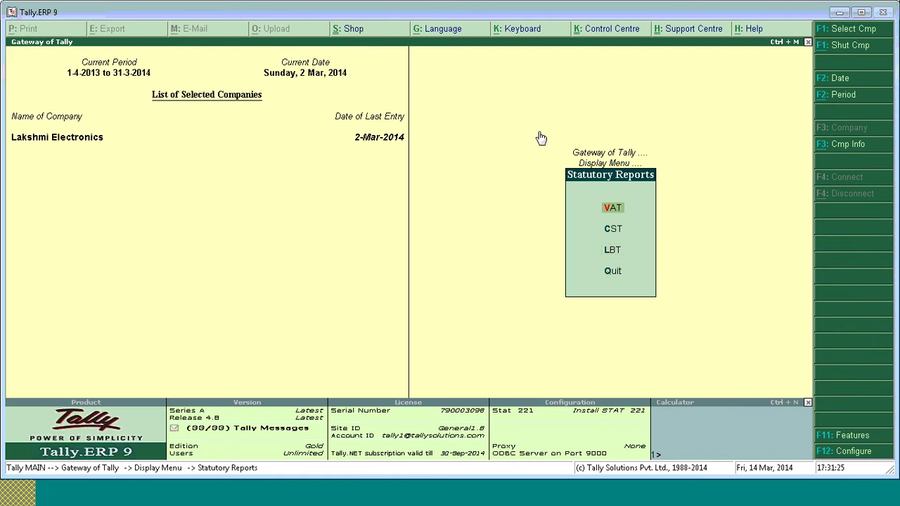
{"action": "key", "text": "l"}
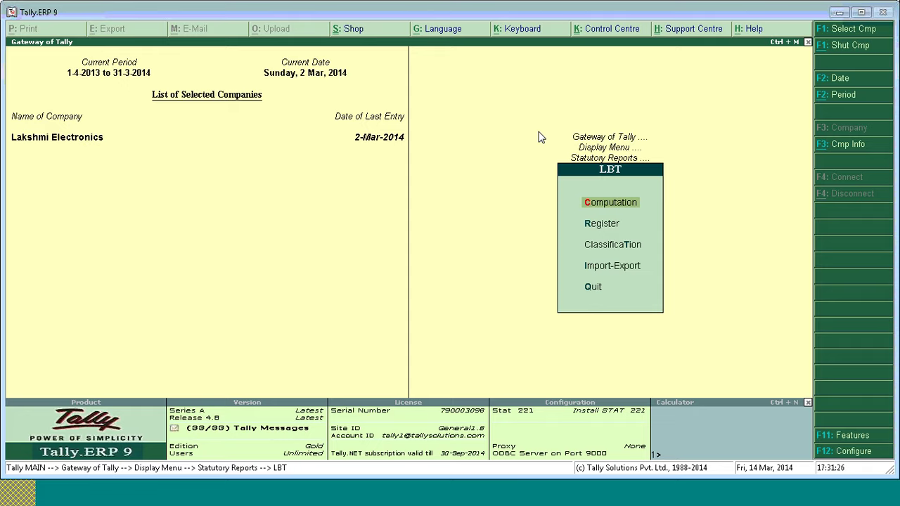
{"action": "key", "text": "c"}
Expand Import into the LBT Zone and drill down to the 2-3-2014 Fax Machines purchase voucher.
{"action": "key", "text": "Down"}
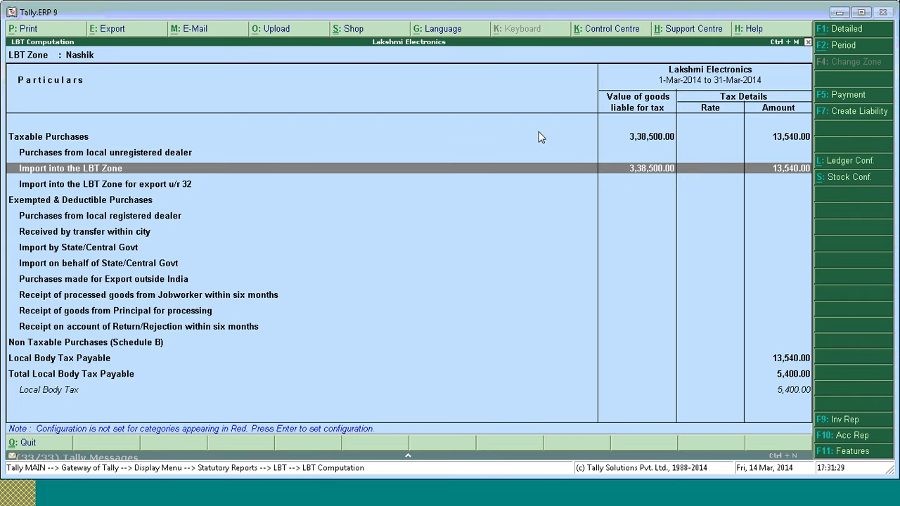
{"action": "key", "text": "shift+Return"}
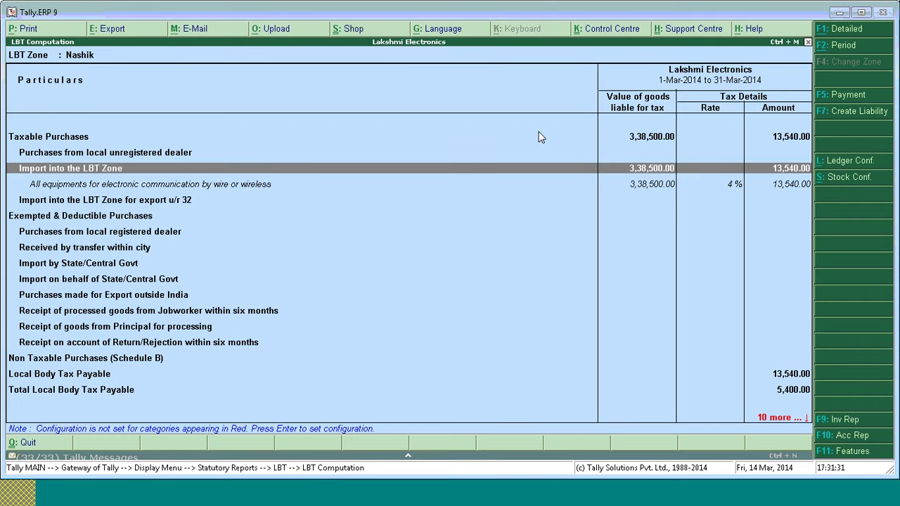
{"action": "key", "text": "Down"}
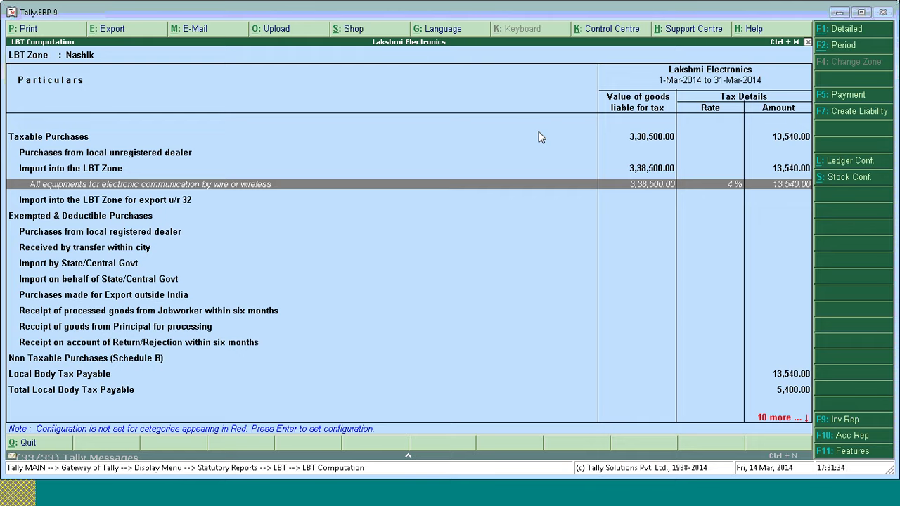
{"action": "key", "text": "Return"}
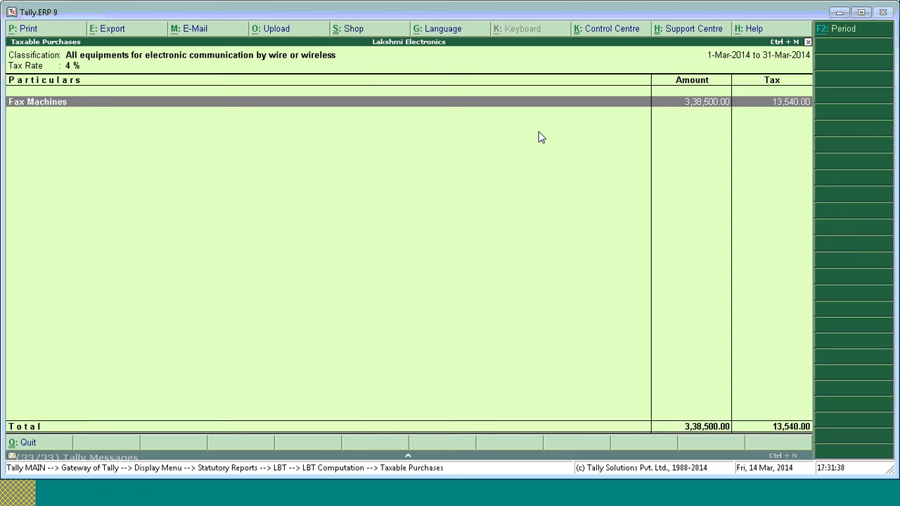
{"action": "key", "text": "Return"}
{"action": "key", "text": "Down"}
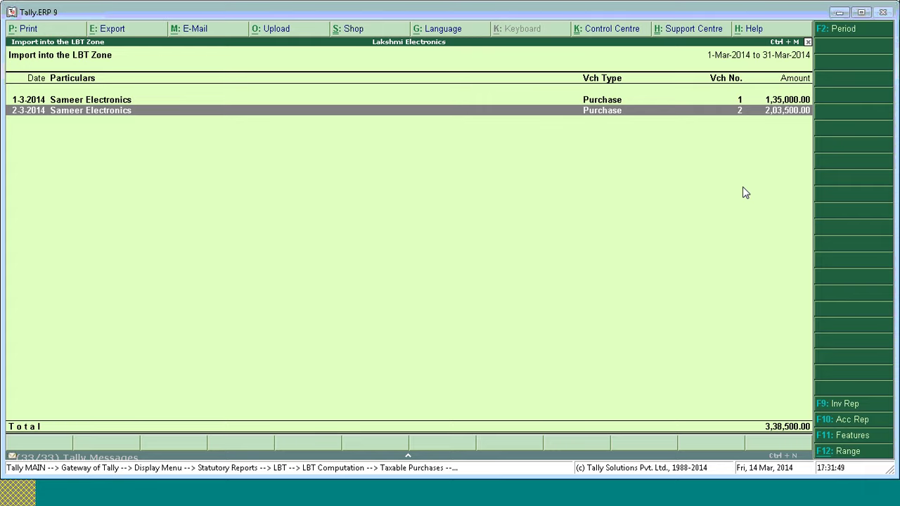
{"action": "key", "text": "Escape"}
{"action": "key", "text": "Escape"}
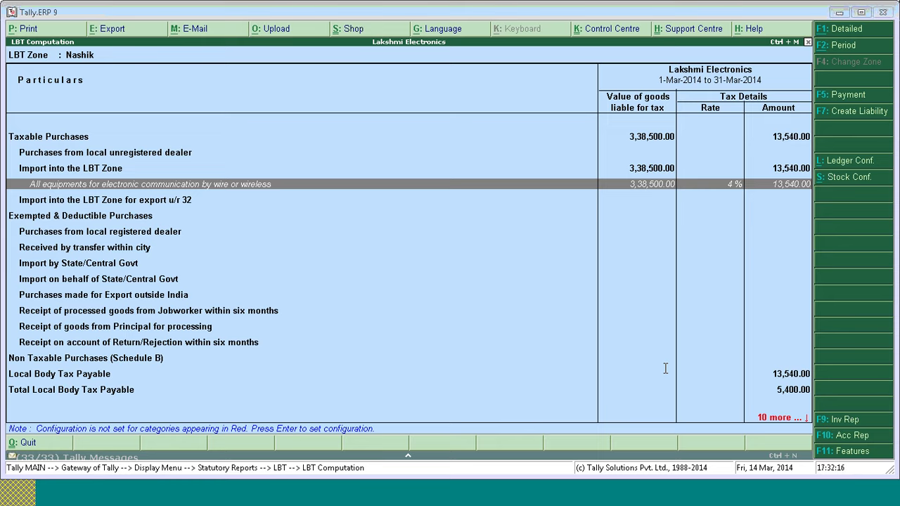
{"action": "left_click", "coordinate": [430, 313]}
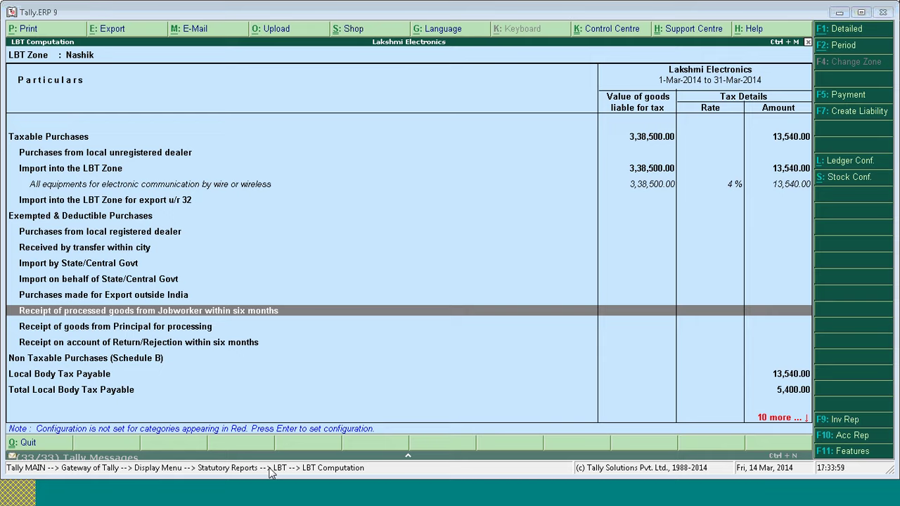
Switch to the PowerPoint slideshow and advance from slide 17 to slide 18.
{"action": "key", "text": "alt+Tab"}
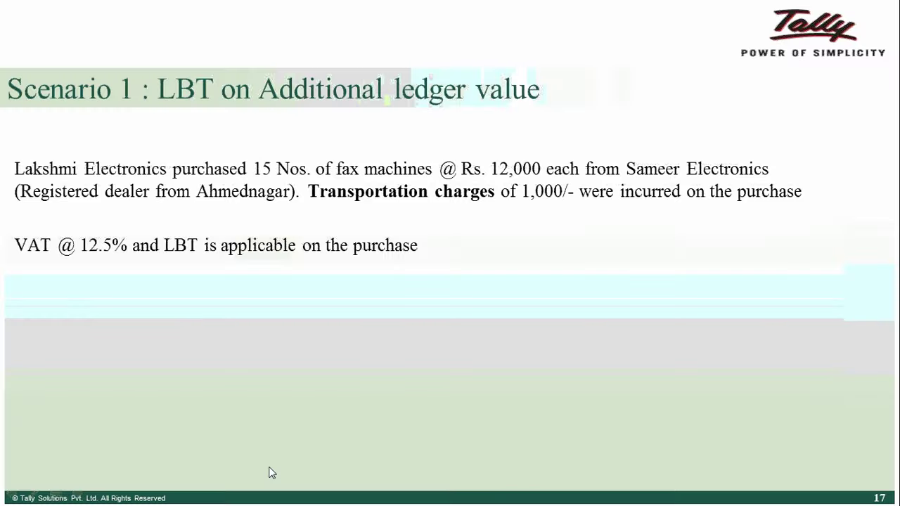
{"action": "left_click", "coordinate": [356, 393]}
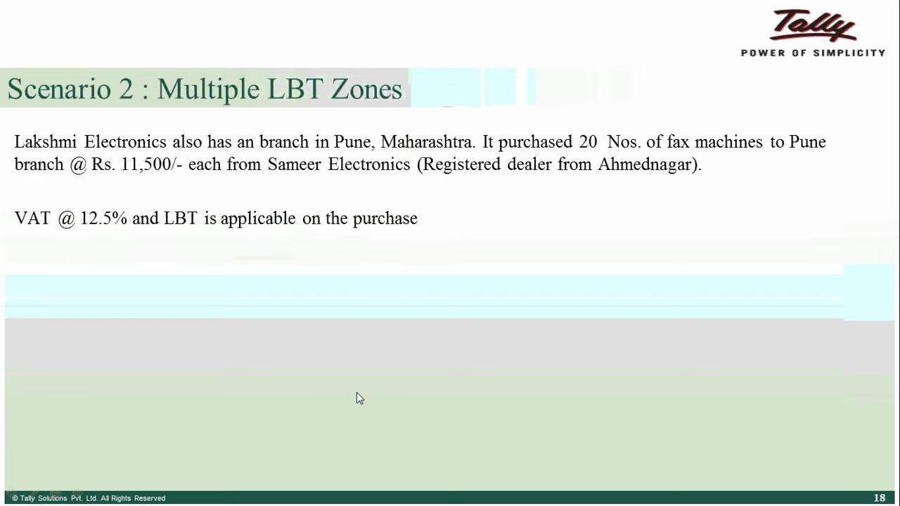
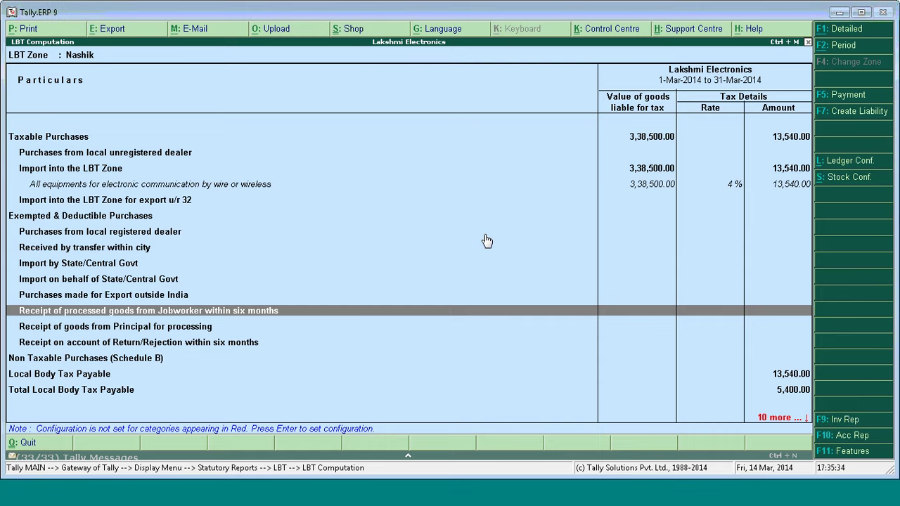
Close the LBT Computation report and open the company's Statutory & Taxation features with F11.
{"action": "key", "text": "Escape"}
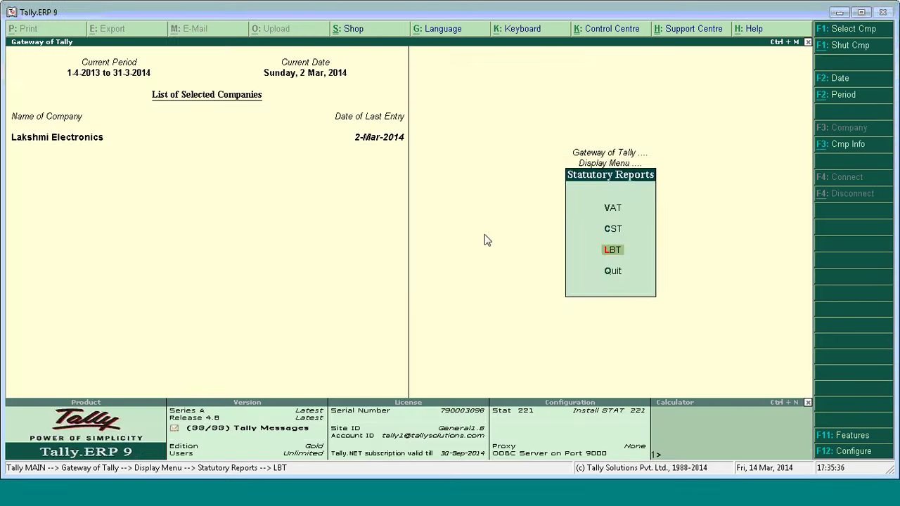
{"action": "key", "text": "Escape"}
{"action": "key", "text": "Escape"}
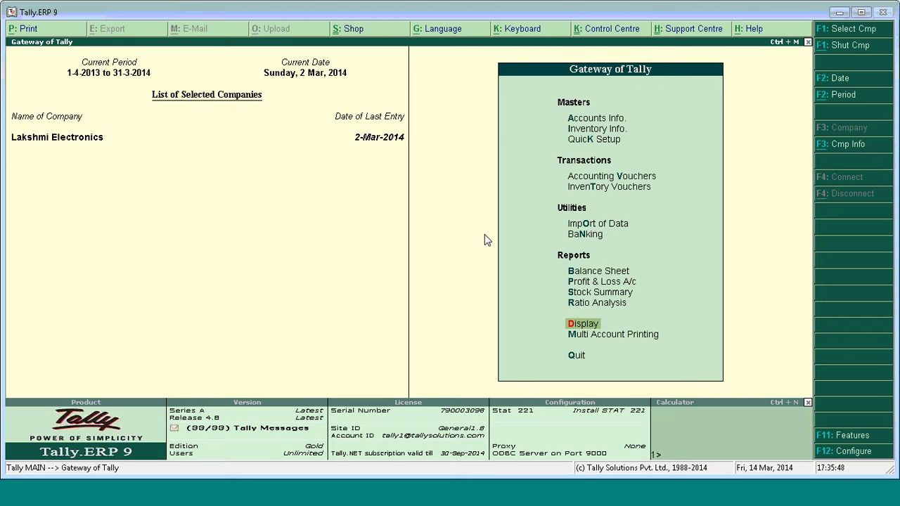
{"action": "key", "text": "F11"}
{"action": "key", "text": "Down"}
{"action": "key", "text": "Down"}
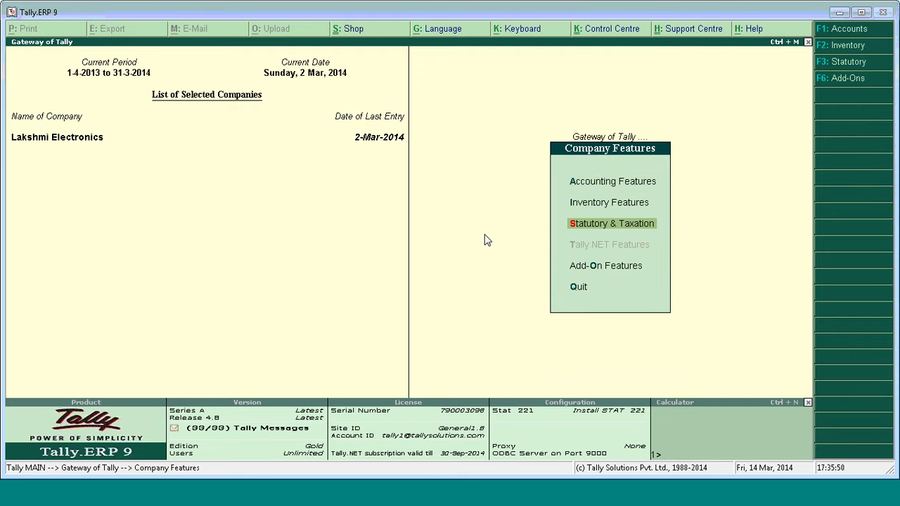
{"action": "key", "text": "Return"}
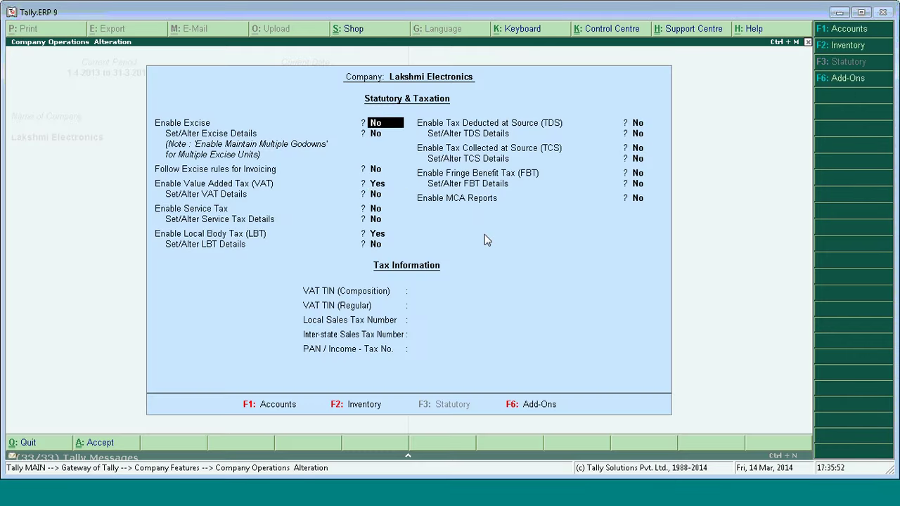
Set 'Set/Alter LBT Details' to Yes, review the Nashik zone registration, and quit it.
{"action": "key", "text": "Return"}
{"action": "key", "text": "Return"}
{"action": "key", "text": "Return"}
{"action": "key", "text": "Return"}
{"action": "key", "text": "Return"}
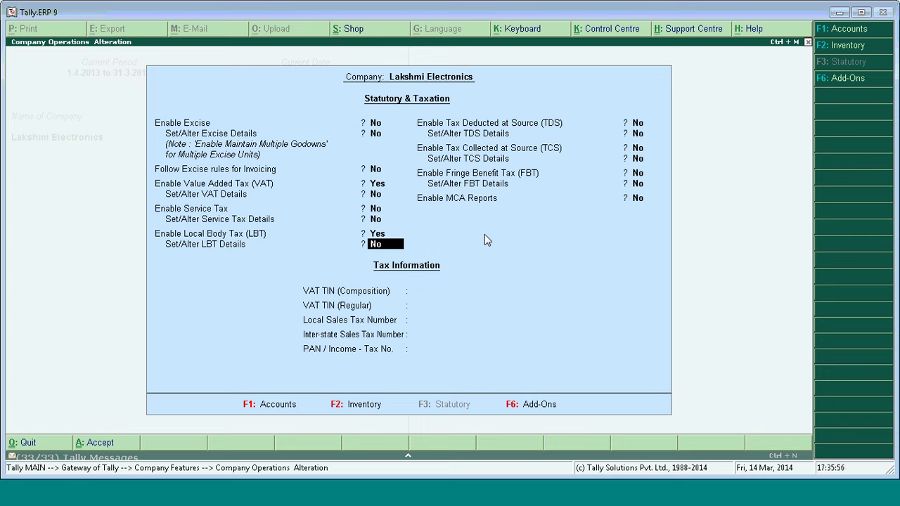
{"action": "type", "text": "y"}
{"action": "key", "text": "Return"}
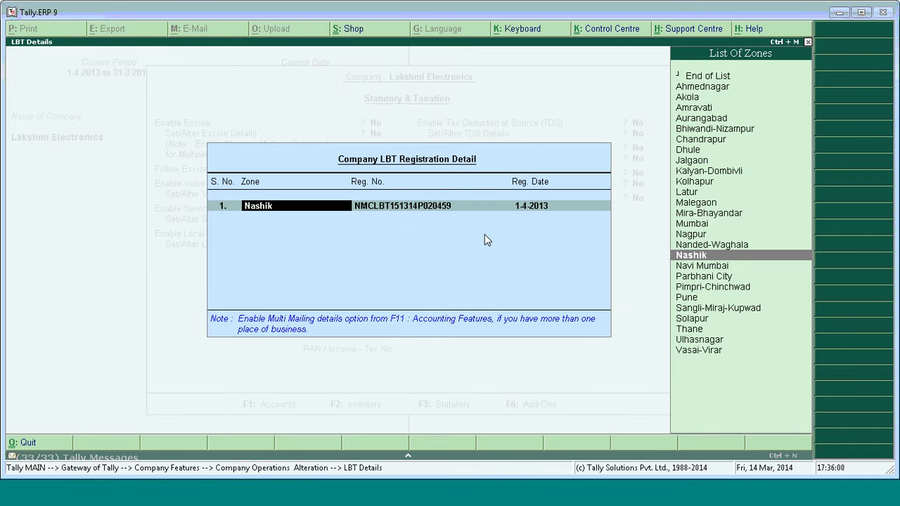
{"action": "key", "text": "Return"}
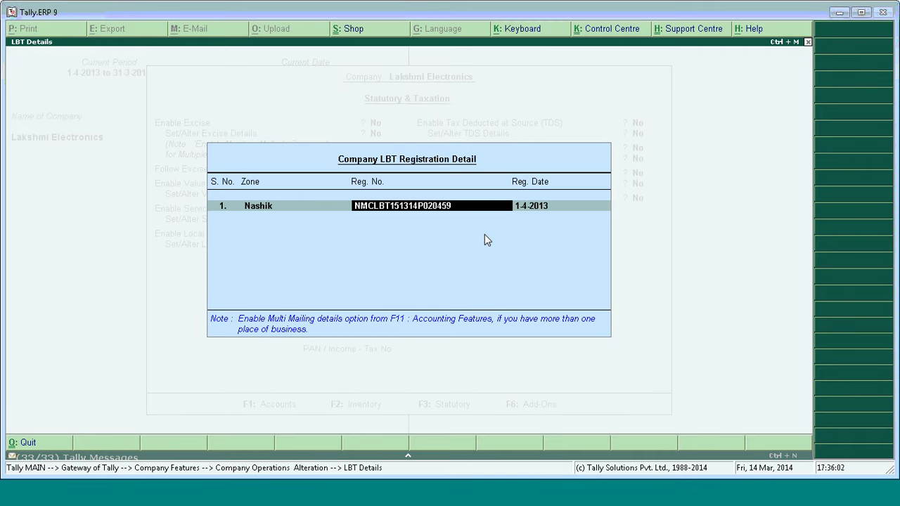
{"action": "key", "text": "Return"}
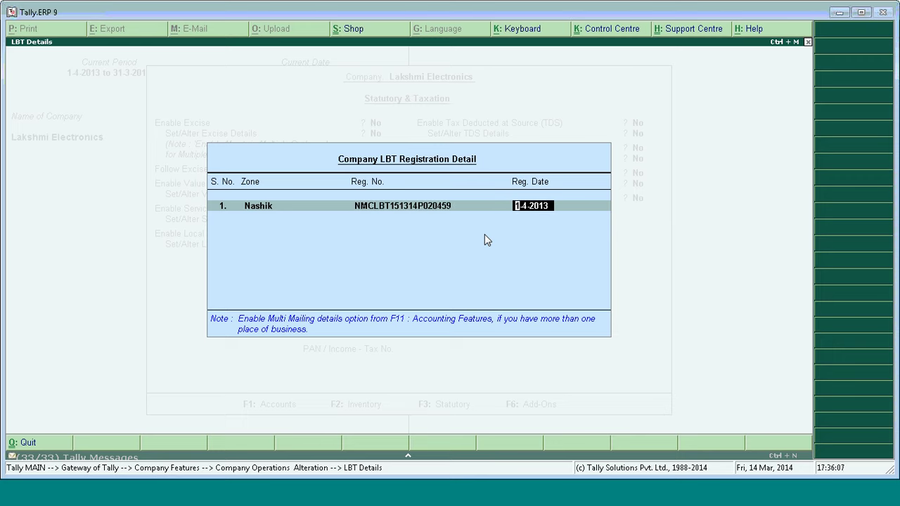
{"action": "key", "text": "Return"}
{"action": "key", "text": "BackSpace"}
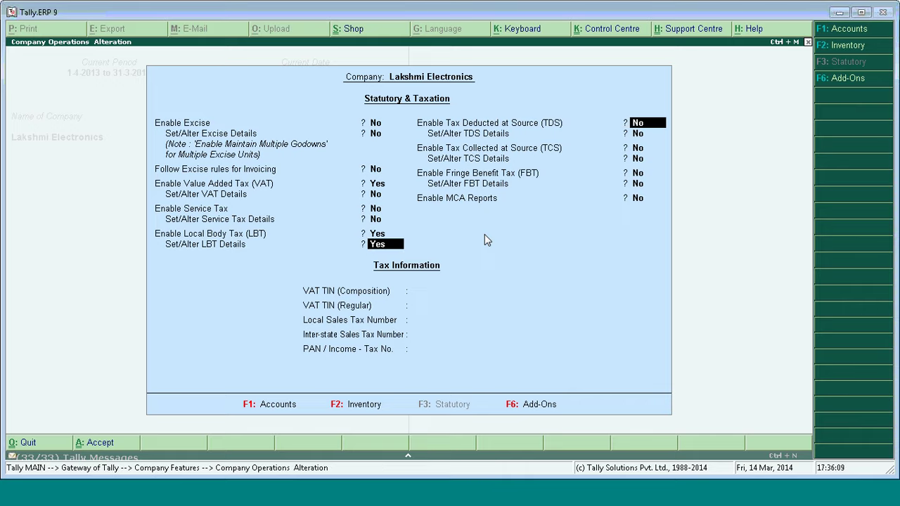
{"action": "key", "text": "Return"}
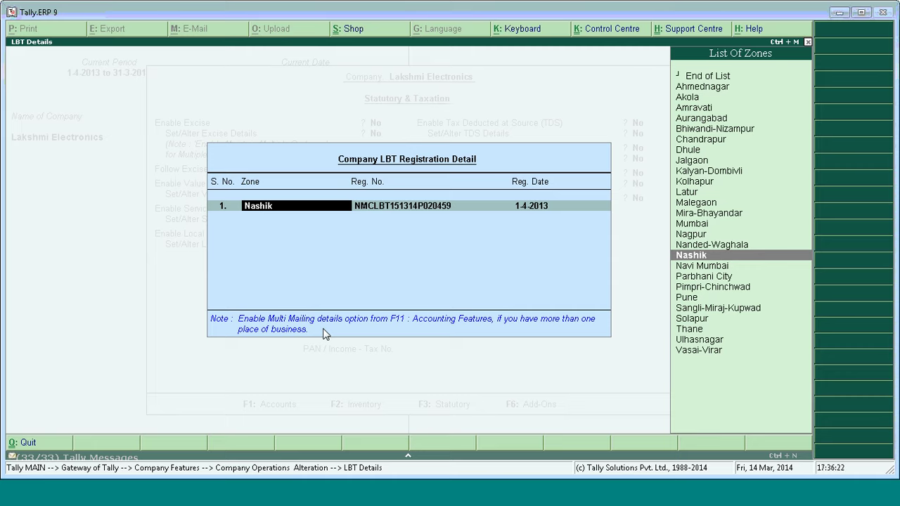
{"action": "key", "text": "Escape"}
{"action": "key", "text": "y"}
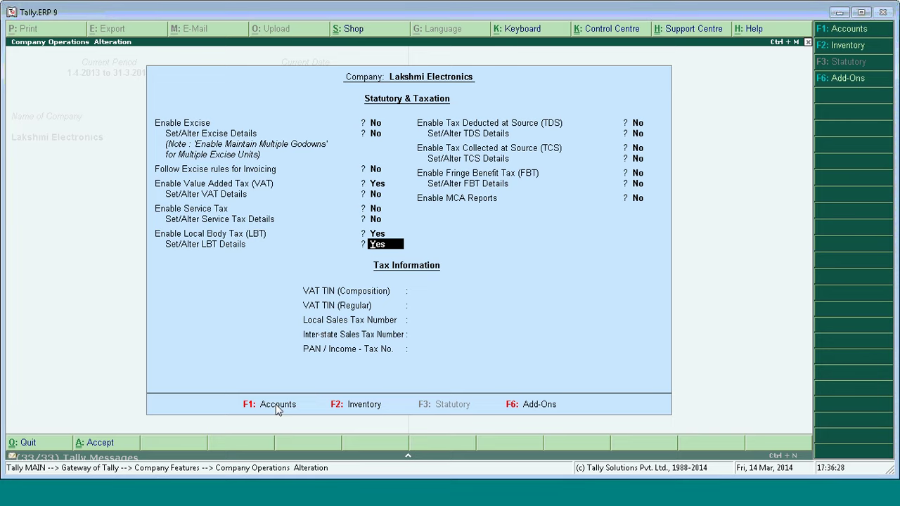
Turn on Maintain Multiple Mailing Details and leave the Primary mailing details unchanged.
{"action": "left_click", "coordinate": [277, 410]}
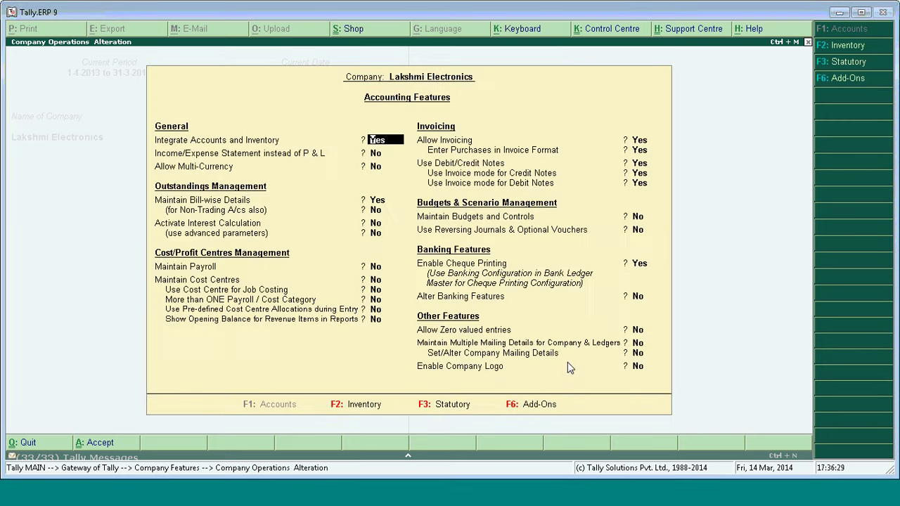
{"action": "left_click", "coordinate": [641, 346]}
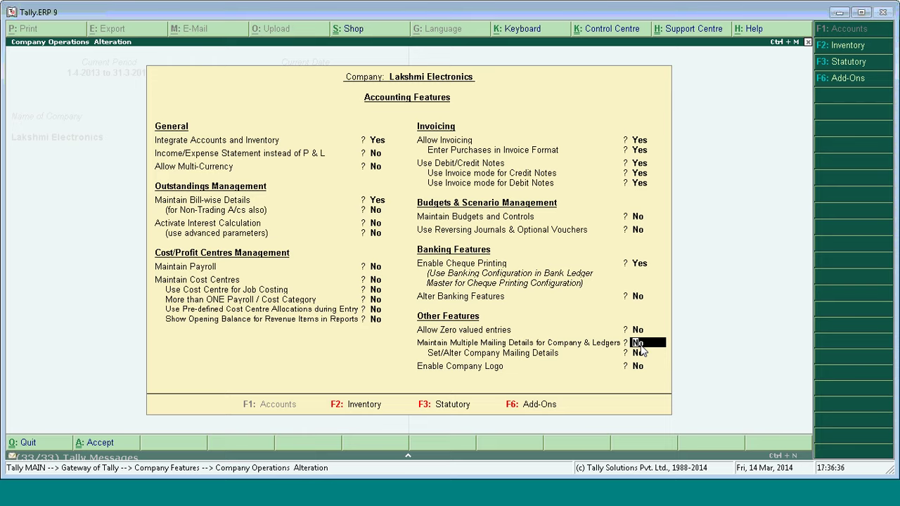
{"action": "key", "text": "y"}
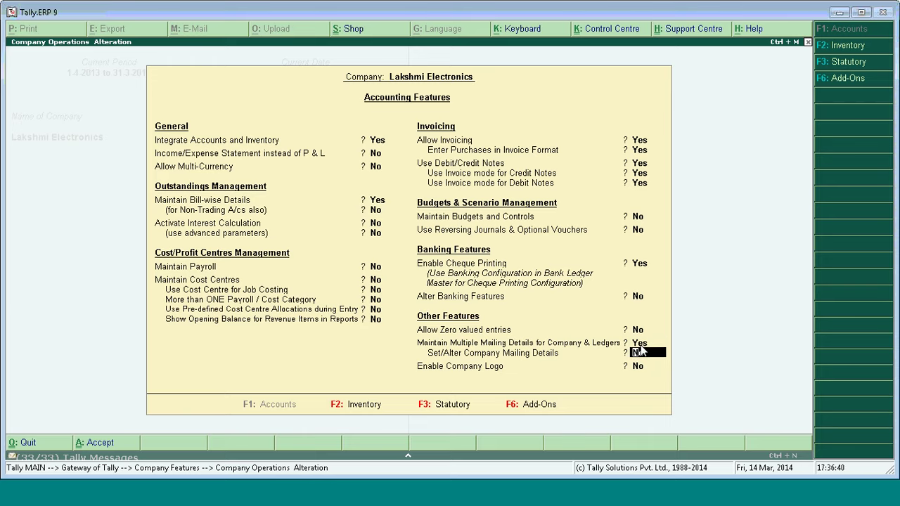
{"action": "key", "text": "y"}
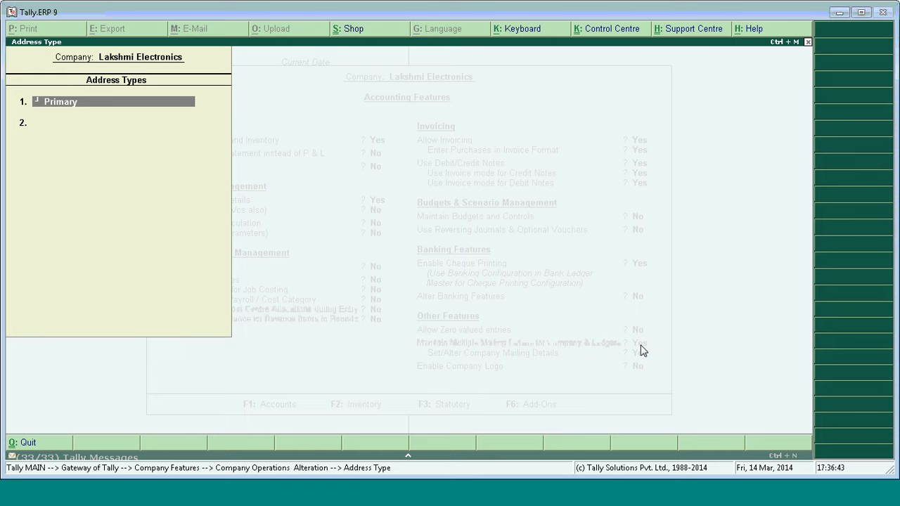
{"action": "key", "text": "Return"}
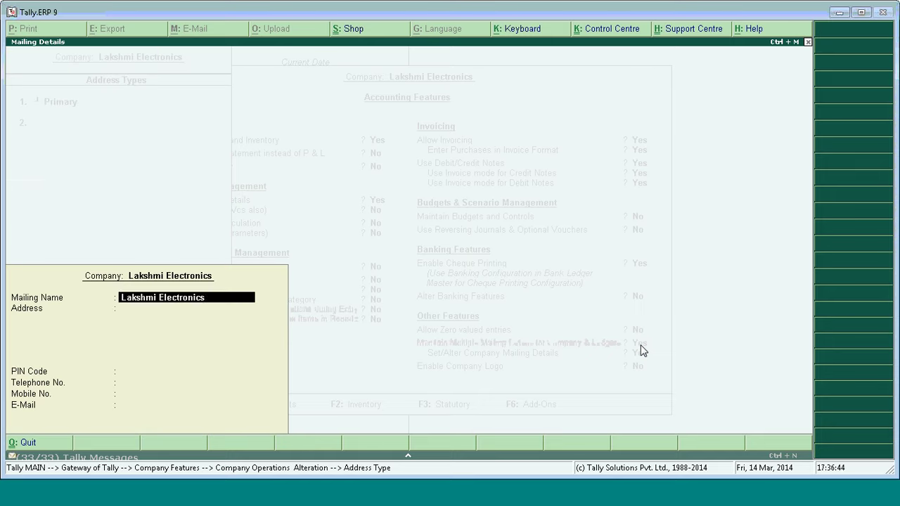
{"action": "key", "text": "Return"}
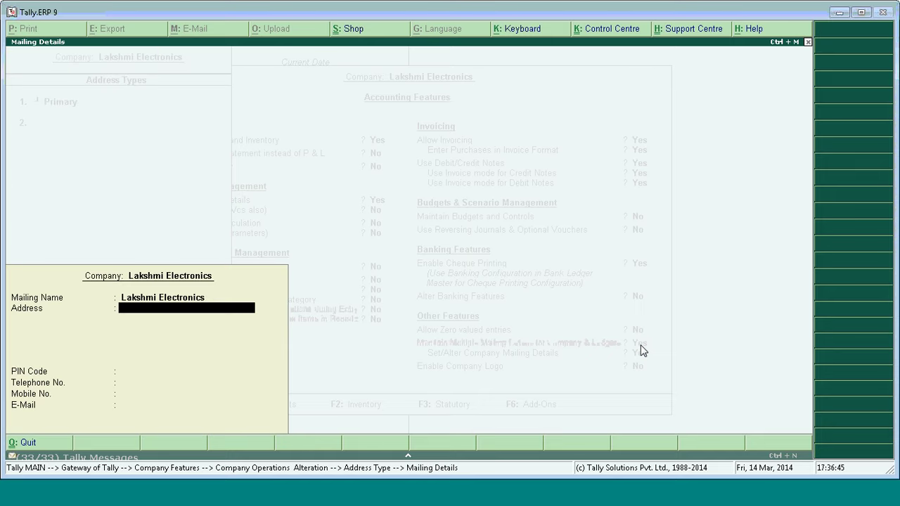
{"action": "key", "text": "Return"}
{"action": "key", "text": "Return"}
{"action": "key", "text": "Return"}
{"action": "key", "text": "Return"}
{"action": "key", "text": "Return"}
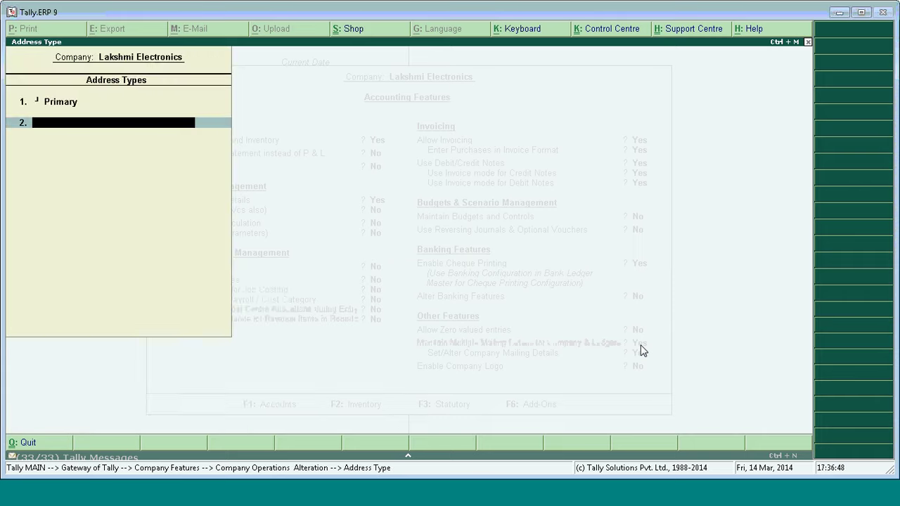
Add a 'Branch Pune' address type with mailing name 'Pune Branch' and accept the accounting features.
{"action": "type", "text": "Branch Pune"}
{"action": "key", "text": "Return"}
{"action": "key", "text": "Return"}
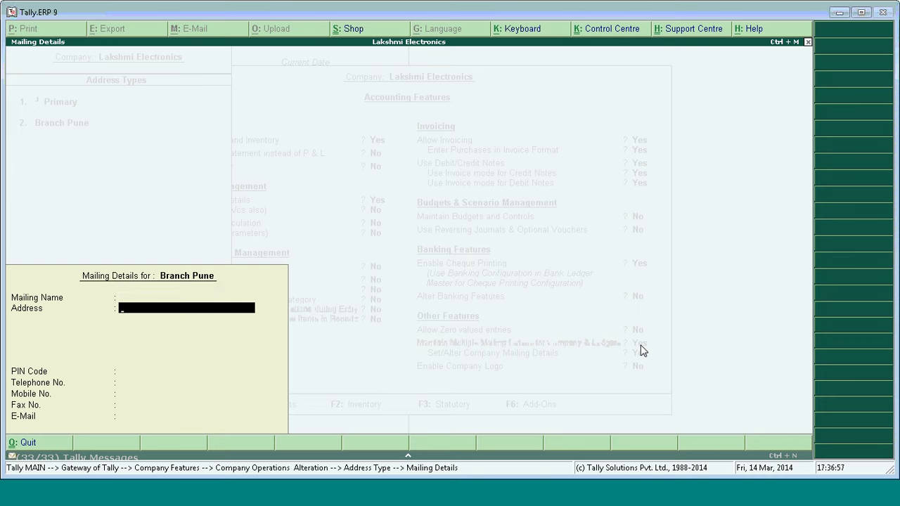
{"action": "key", "text": "BackSpace"}
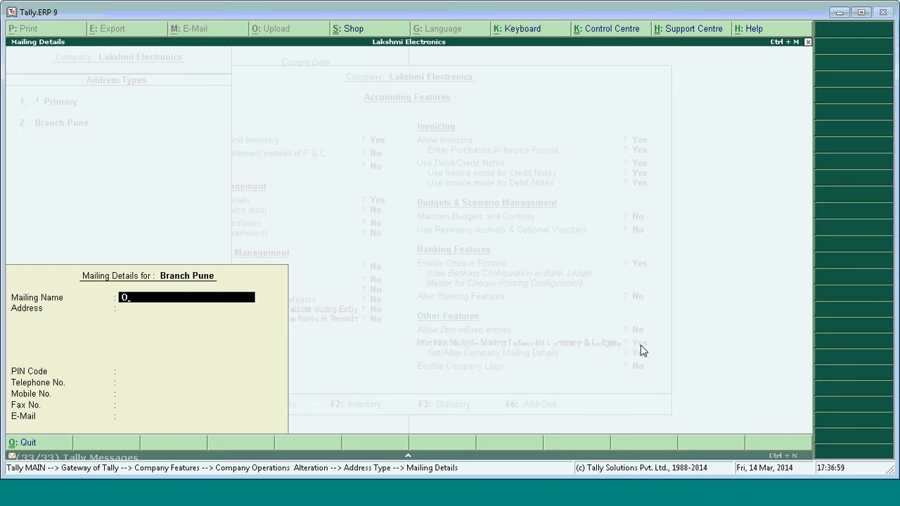
{"action": "type", "text": "Pune Branch"}
{"action": "key", "text": "Return"}
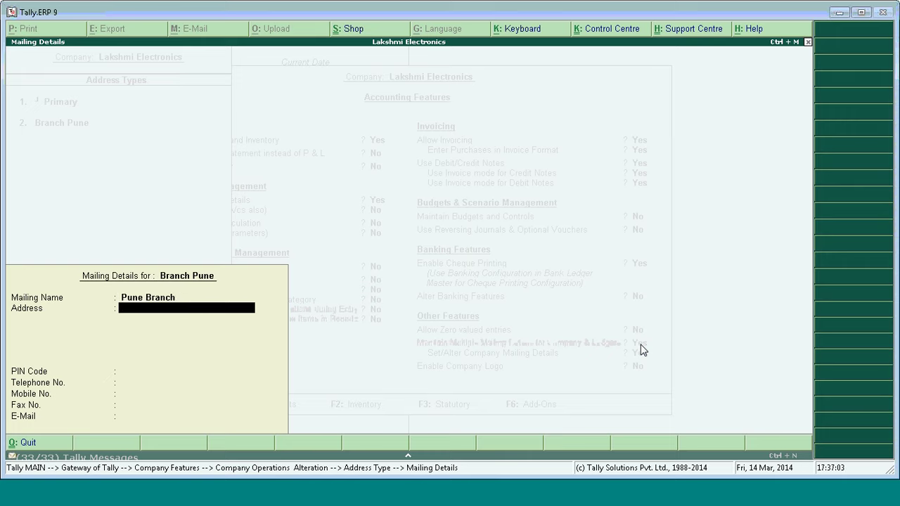
{"action": "key", "text": "Return"}
{"action": "key", "text": "Return"}
{"action": "key", "text": "Return"}
{"action": "key", "text": "Return"}
{"action": "key", "text": "Return"}
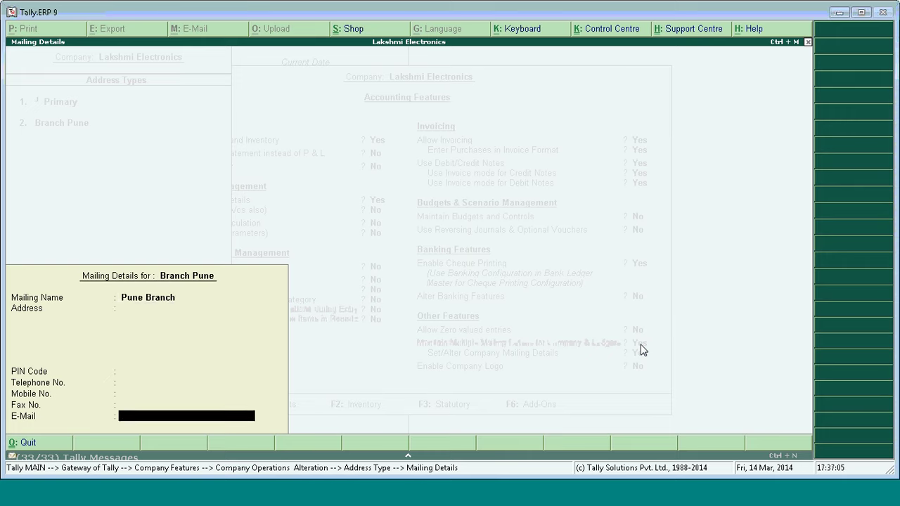
{"action": "key", "text": "Return"}
{"action": "key", "text": "Return"}
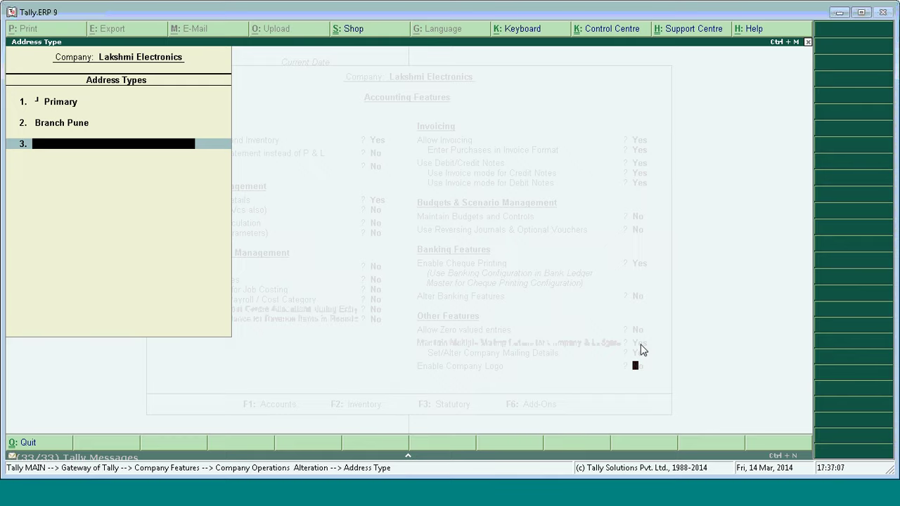
{"action": "key", "text": "Return"}
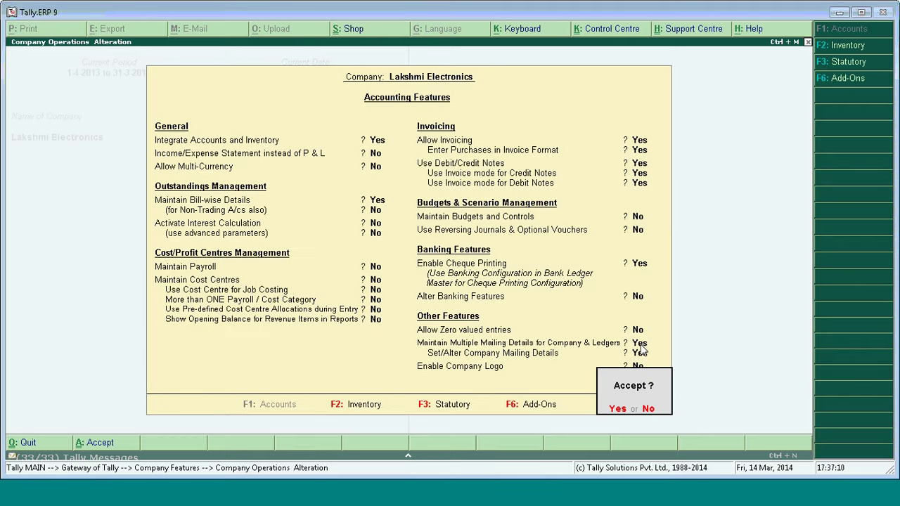
{"action": "key", "text": "Return"}
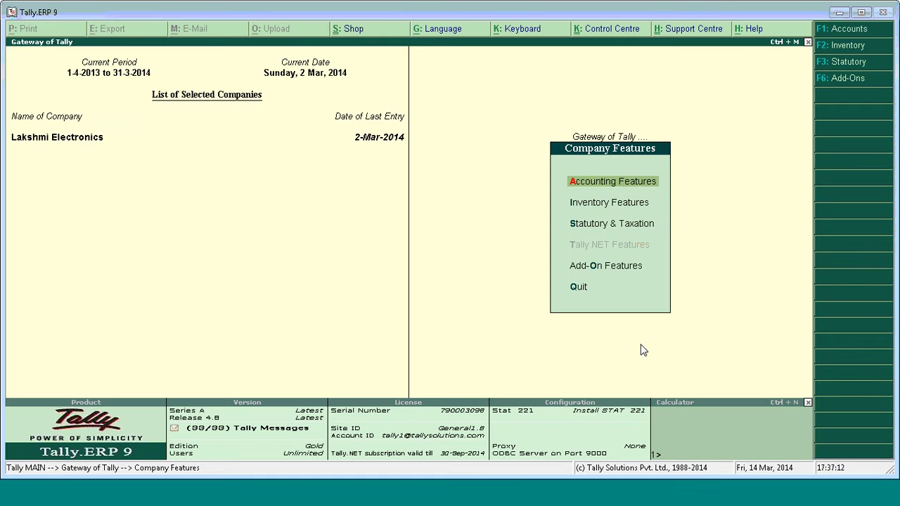
Reopen the LBT registration details, keeping the Nashik row on the Primary address.
{"action": "key", "text": "Down"}
{"action": "key", "text": "Down"}
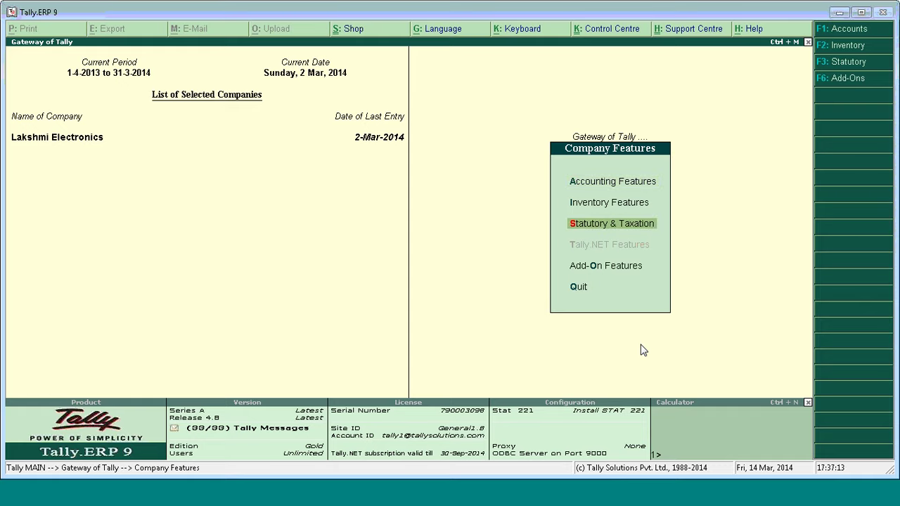
{"action": "key", "text": "Return"}
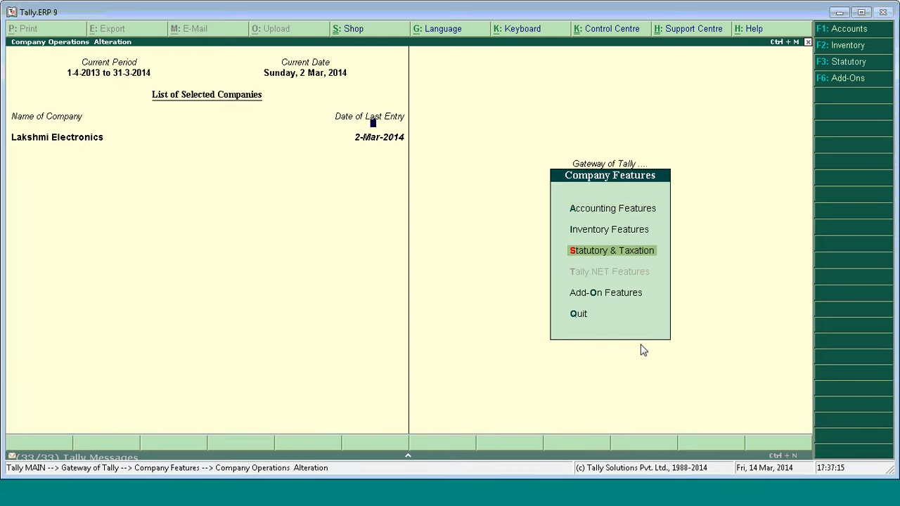
{"action": "key", "text": "Return"}
{"action": "key", "text": "Return"}
{"action": "key", "text": "Return"}
{"action": "key", "text": "Return"}
{"action": "key", "text": "Return"}
{"action": "key", "text": "Return"}
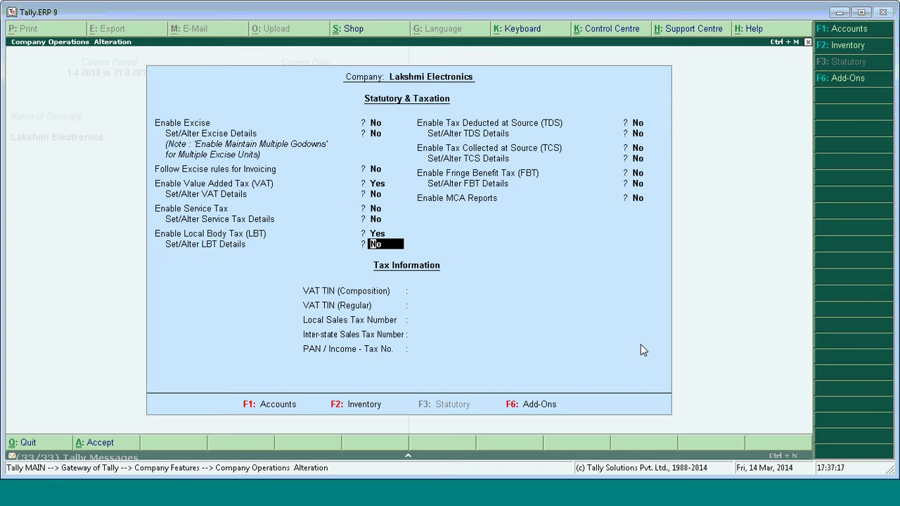
{"action": "key", "text": "y"}
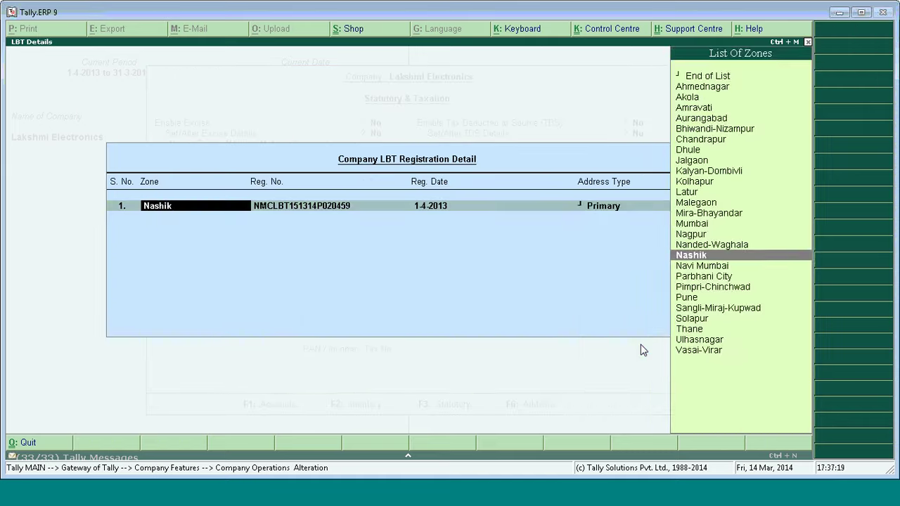
{"action": "key", "text": "Return"}
{"action": "key", "text": "Return"}
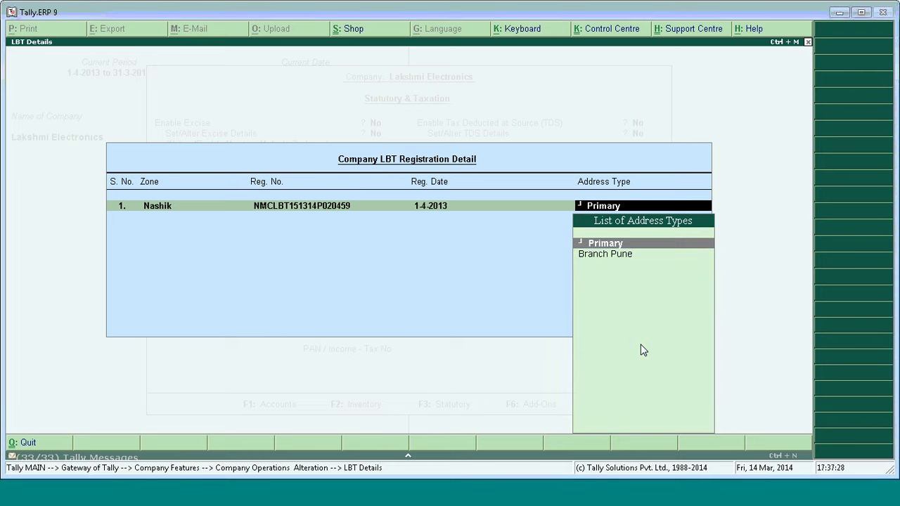
{"action": "key", "text": "Return"}
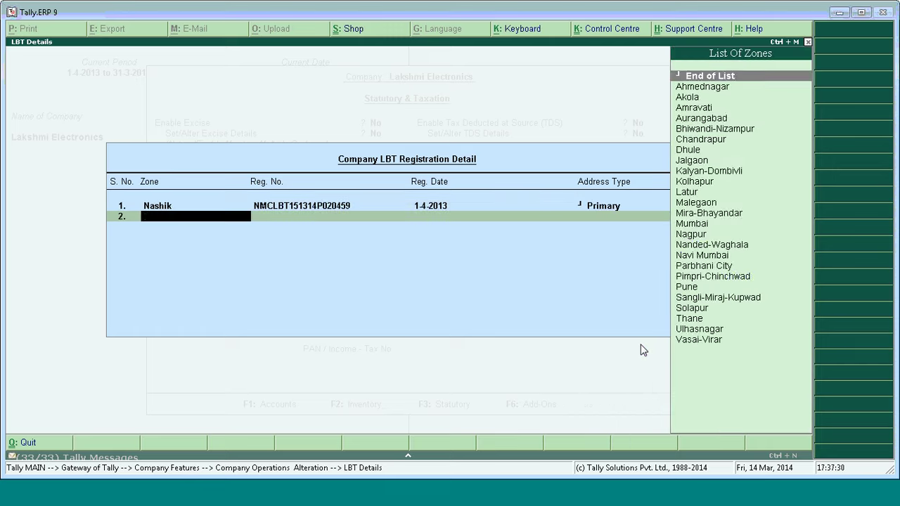
Add a Pune zone row with its registration number, date 1-4-2013 and Branch Pune address, then accept.
{"action": "type", "text": "Pune"}
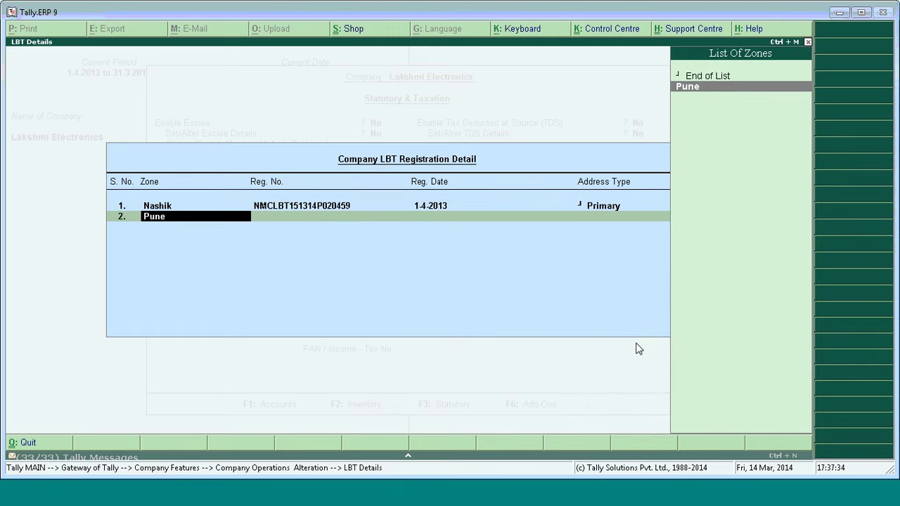
{"action": "key", "text": "Return"}
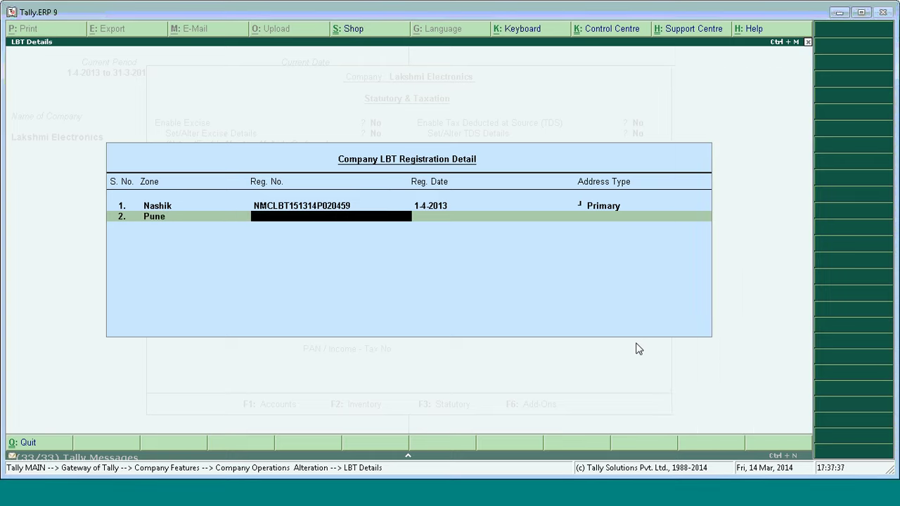
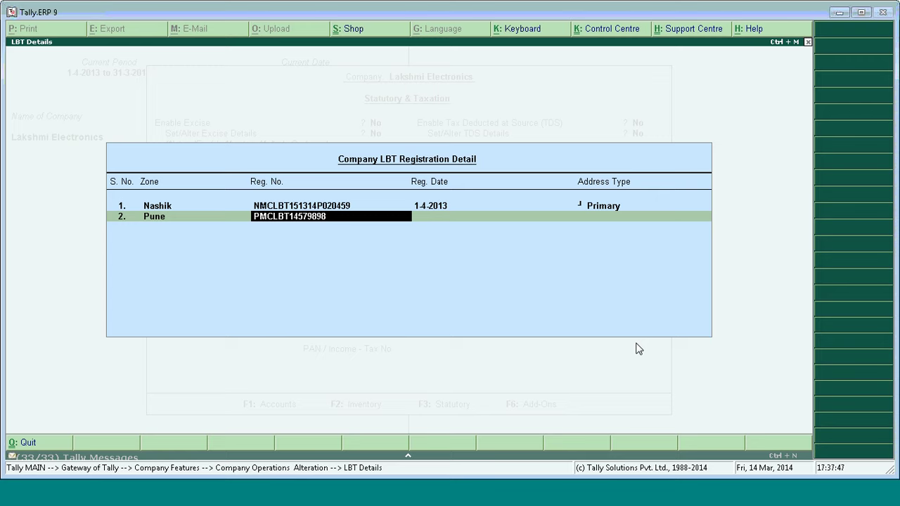
{"action": "key", "text": "Return"}
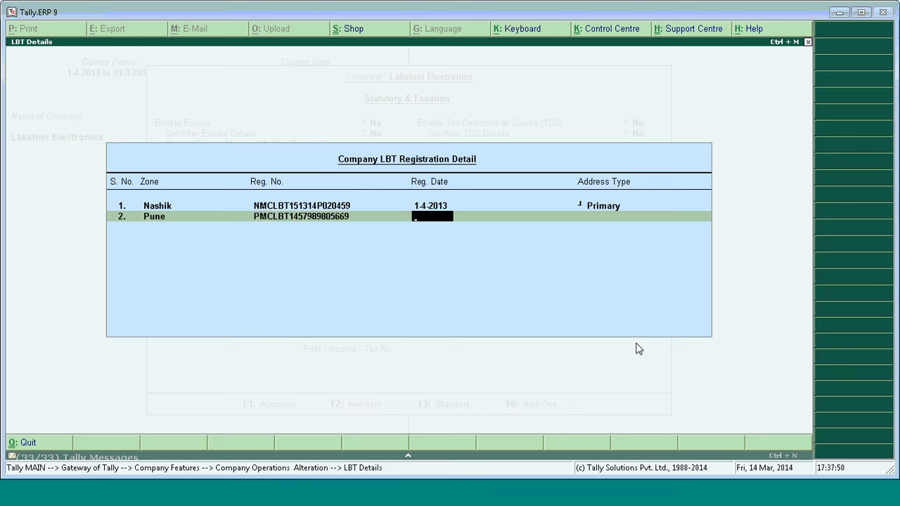
{"action": "type", "text": "1-4-2013"}
{"action": "key", "text": "Return"}
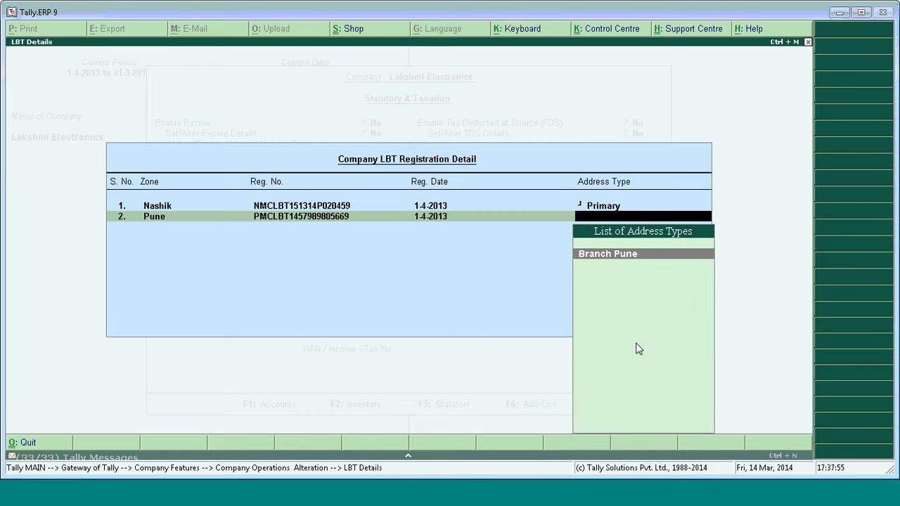
{"action": "key", "text": "Return"}
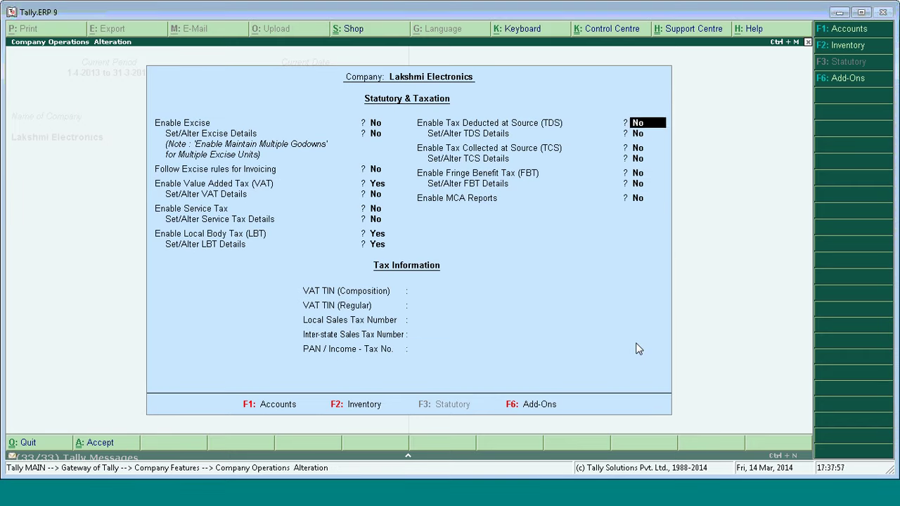
{"action": "key", "text": "Return"}
{"action": "key", "text": "Return"}
{"action": "key", "text": "Return"}
{"action": "key", "text": "Return"}
{"action": "key", "text": "Return"}
{"action": "key", "text": "Return"}
{"action": "key", "text": "Return"}
{"action": "key", "text": "Return"}
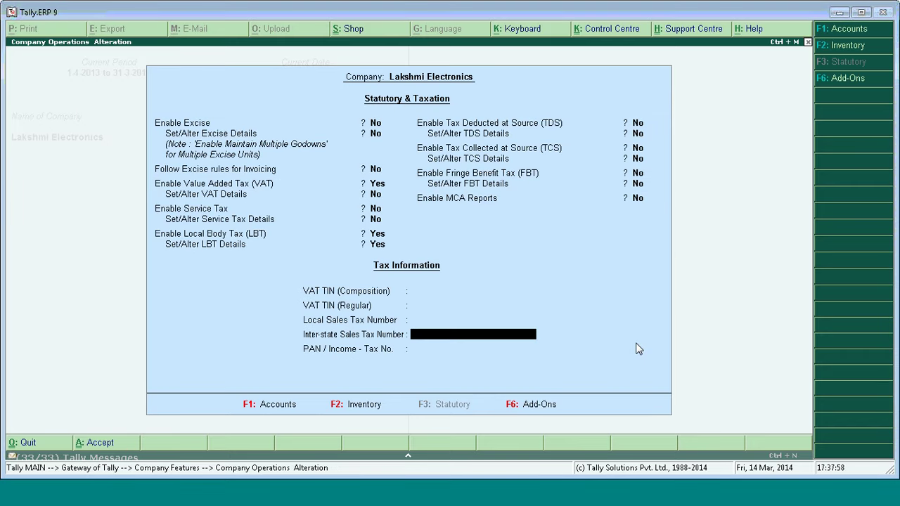
{"action": "key", "text": "Return"}
{"action": "key", "text": "Return"}
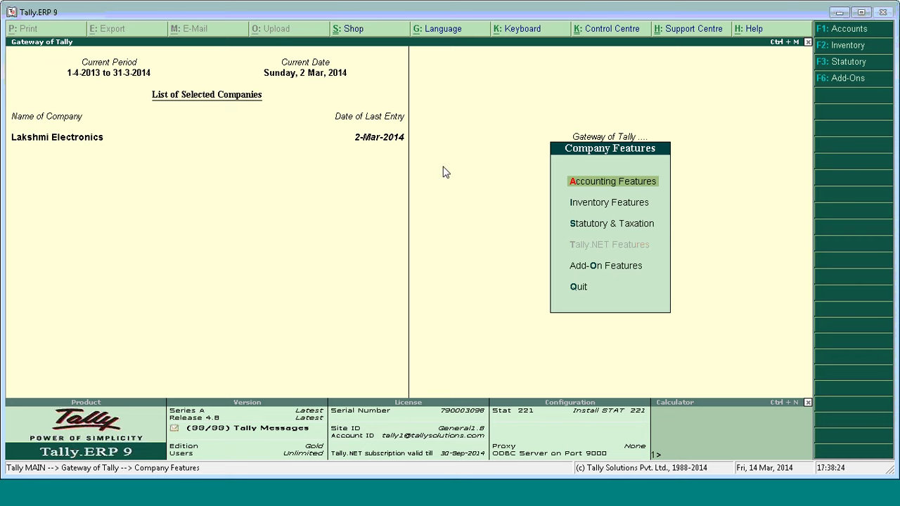
Go to Accounts Info > Ledgers > Alter and open the Sameer Electronics ledger.
{"action": "key", "text": "Escape"}
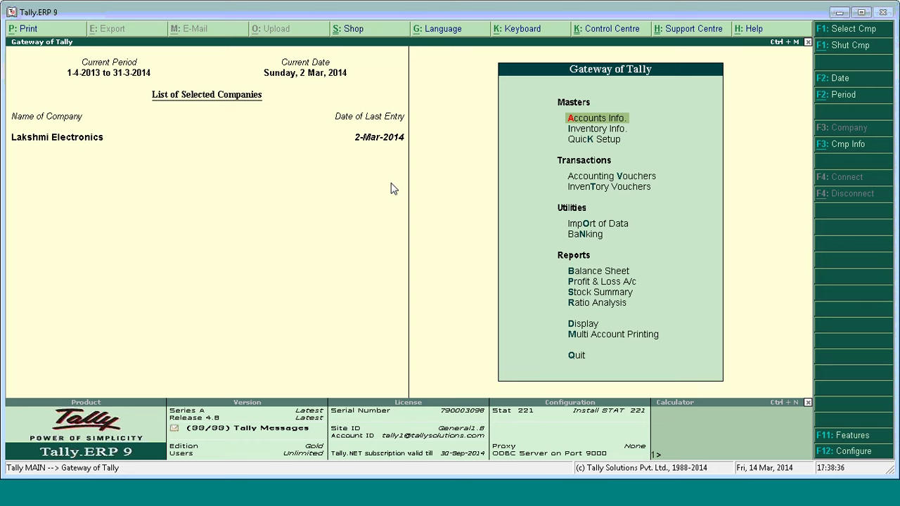
{"action": "key", "text": "Return"}
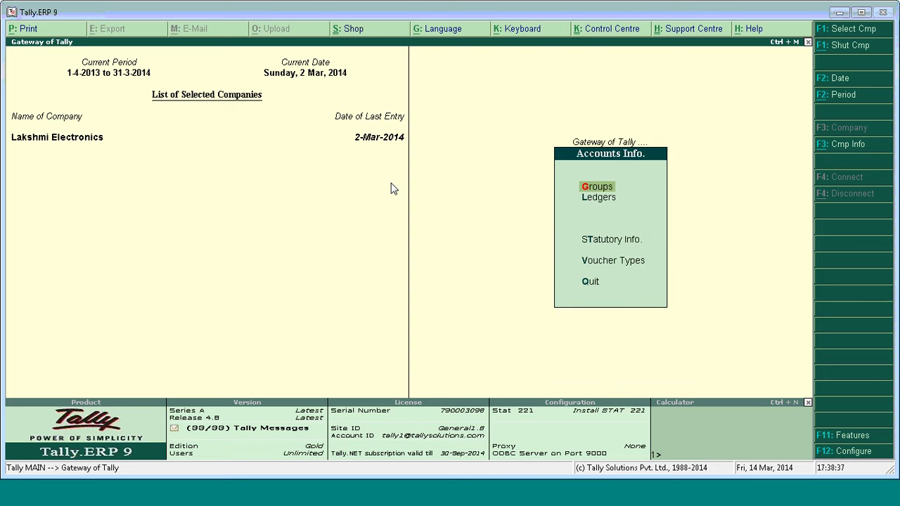
{"action": "key", "text": "Down"}
{"action": "key", "text": "Return"}
{"action": "key", "text": "Down"}
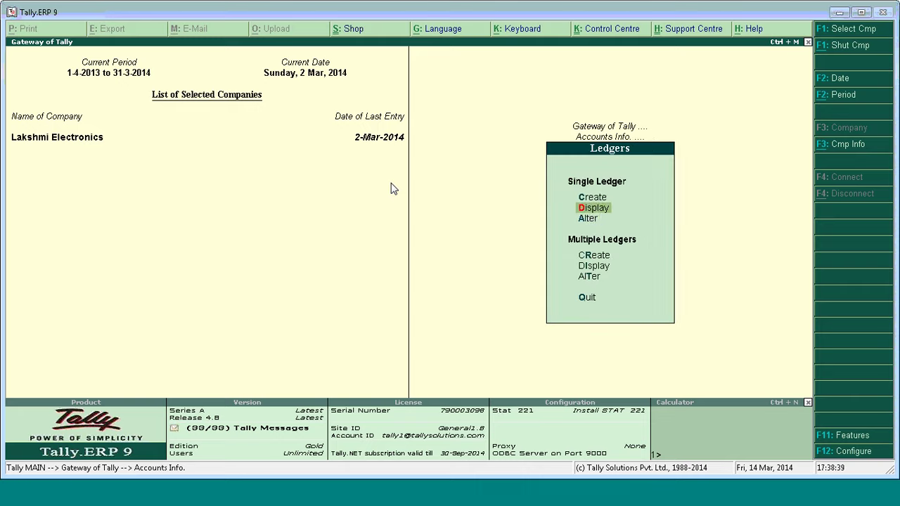
{"action": "key", "text": "Down"}
{"action": "key", "text": "Return"}
{"action": "key", "text": "Down"}
{"action": "key", "text": "Down"}
{"action": "key", "text": "Down"}
{"action": "key", "text": "Down"}
{"action": "key", "text": "Down"}
{"action": "key", "text": "Down"}
{"action": "key", "text": "Down"}
{"action": "key", "text": "Down"}
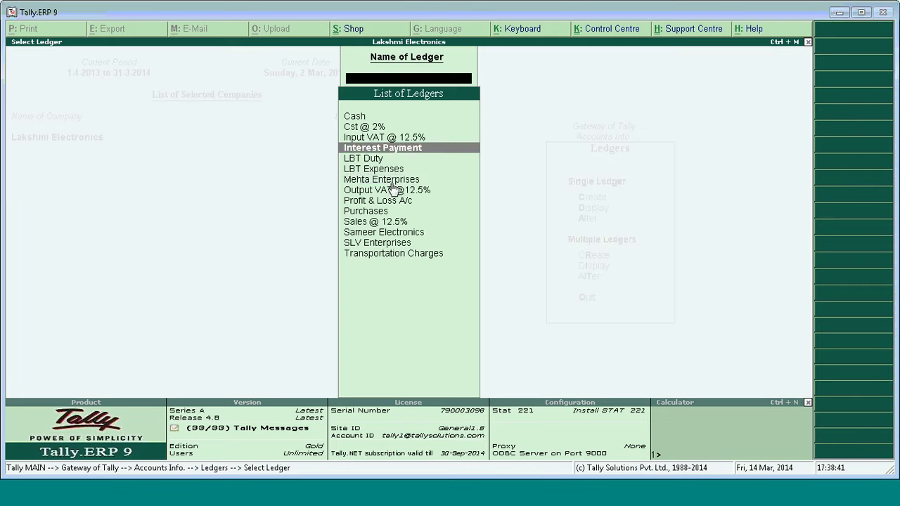
{"action": "key", "text": "Down"}
{"action": "key", "text": "Down"}
{"action": "key", "text": "Down"}
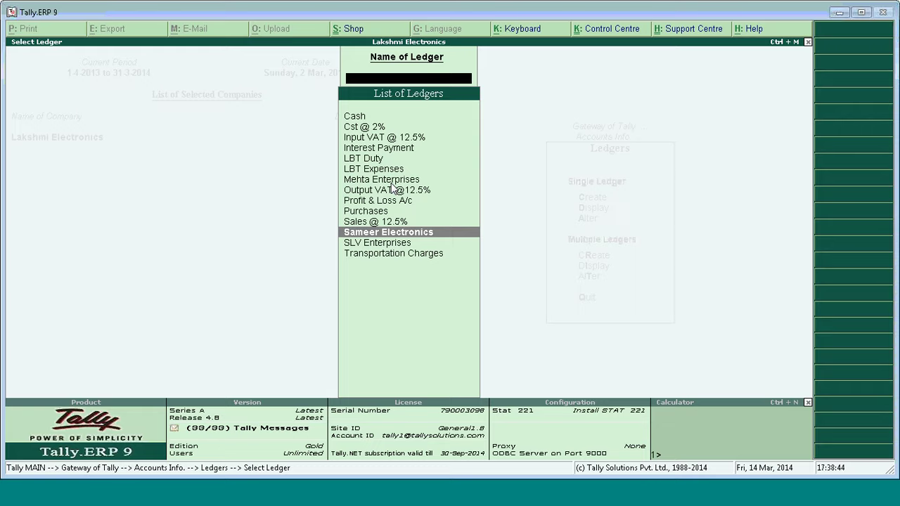
{"action": "key", "text": "Return"}
{"action": "key", "text": "Return"}
{"action": "key", "text": "Return"}
{"action": "key", "text": "Return"}
{"action": "key", "text": "Return"}
{"action": "key", "text": "Return"}
{"action": "key", "text": "Return"}
{"action": "key", "text": "Return"}
{"action": "key", "text": "Return"}
{"action": "key", "text": "Return"}
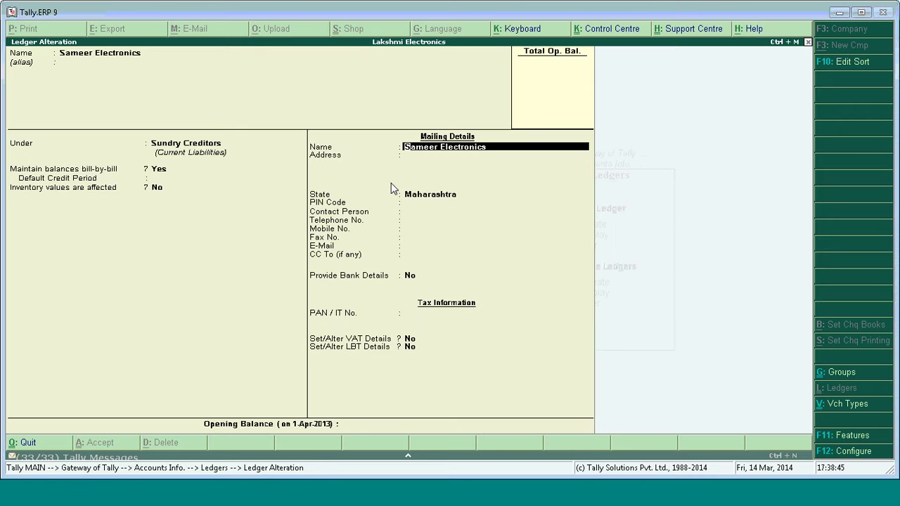
{"action": "key", "text": "Return"}
{"action": "key", "text": "Return"}
{"action": "key", "text": "Return"}
{"action": "key", "text": "Return"}
{"action": "key", "text": "Return"}
{"action": "key", "text": "Return"}
{"action": "key", "text": "Return"}
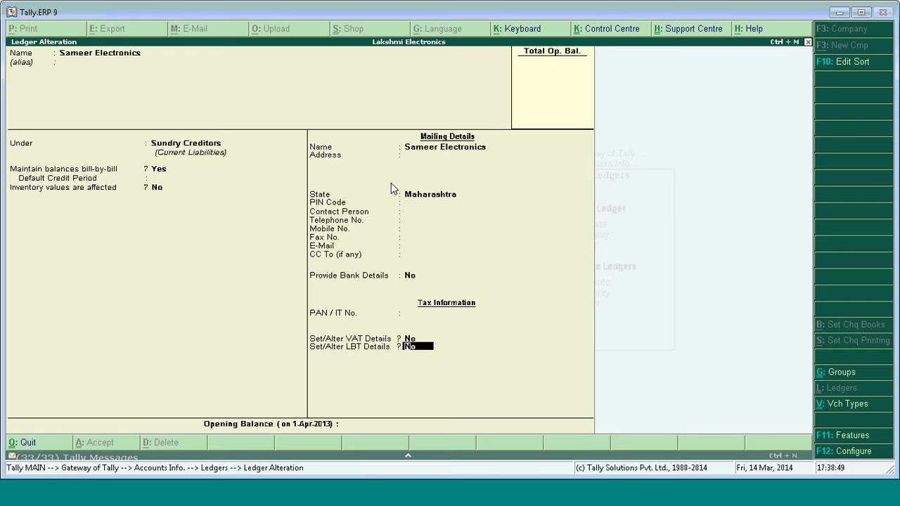
Set Sameer Electronics' LBT details to Yes, review its Ahmednagar registration, and open F12 Ledger Configuration.
{"action": "key", "text": "y"}
{"action": "key", "text": "Return"}
{"action": "key", "text": "Return"}
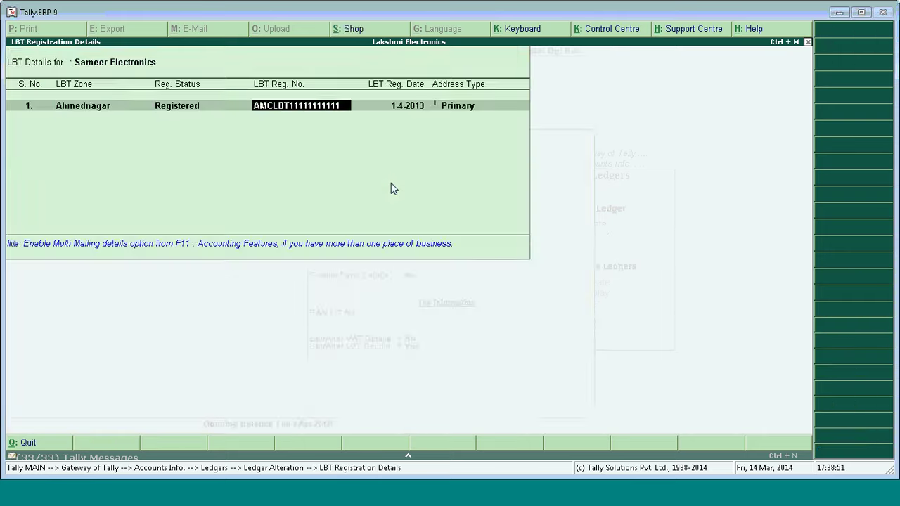
{"action": "key", "text": "Return"}
{"action": "key", "text": "ctrl+a"}
{"action": "key", "text": "BackSpace"}
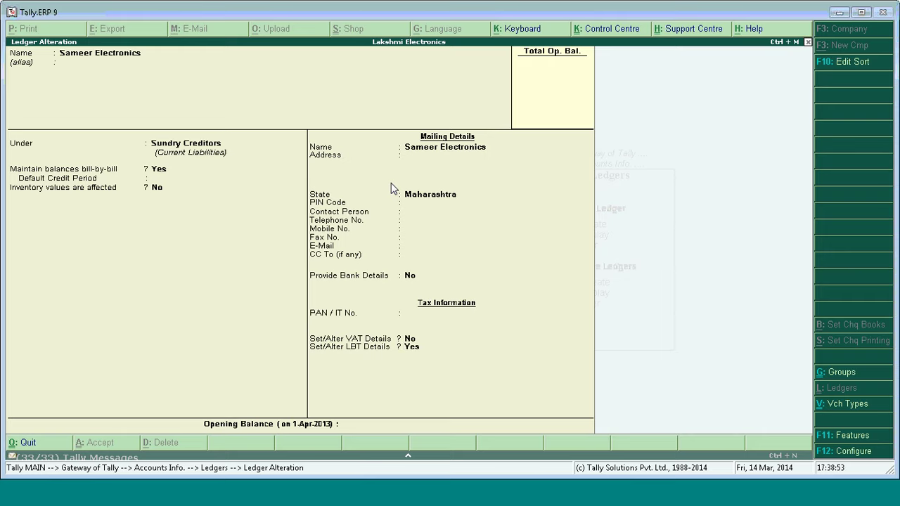
{"action": "key", "text": "Return"}
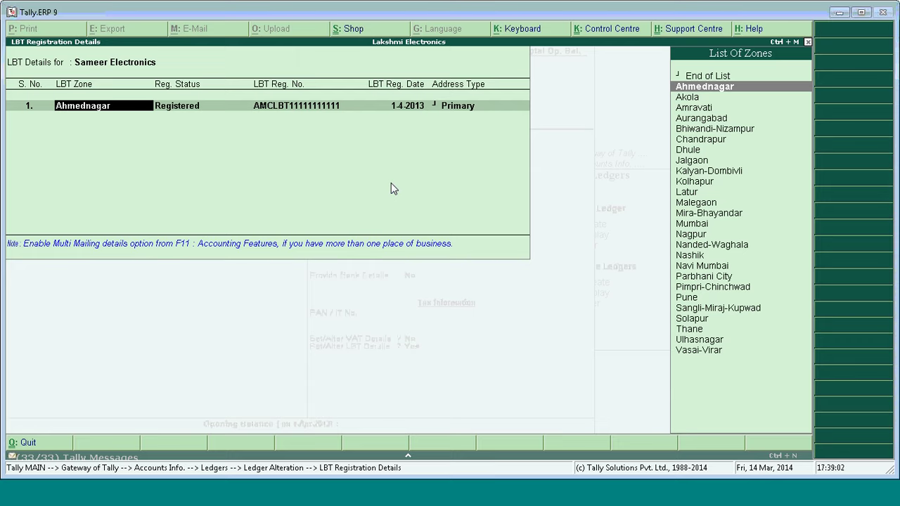
{"action": "key", "text": "ctrl+a"}
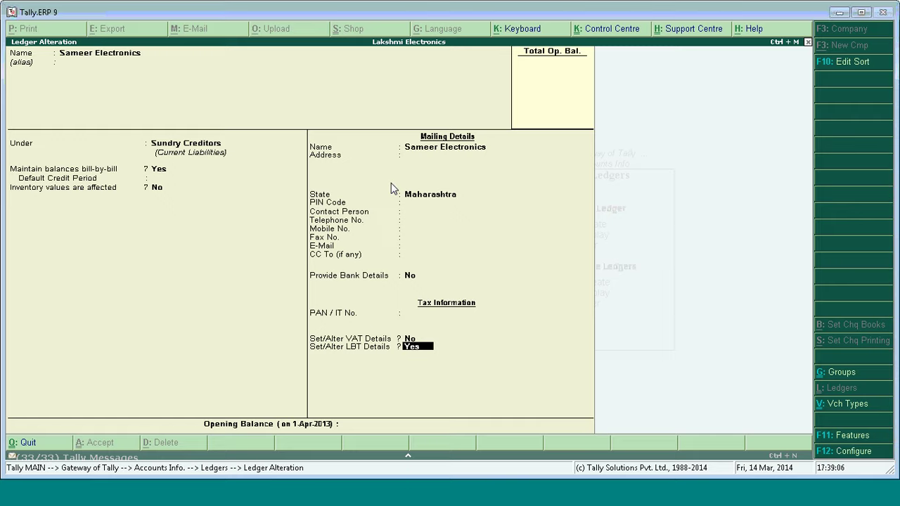
{"action": "key", "text": "F12"}
{"action": "key", "text": "Return"}
{"action": "key", "text": "Return"}
{"action": "key", "text": "Return"}
{"action": "key", "text": "Return"}
{"action": "key", "text": "Return"}
{"action": "key", "text": "Return"}
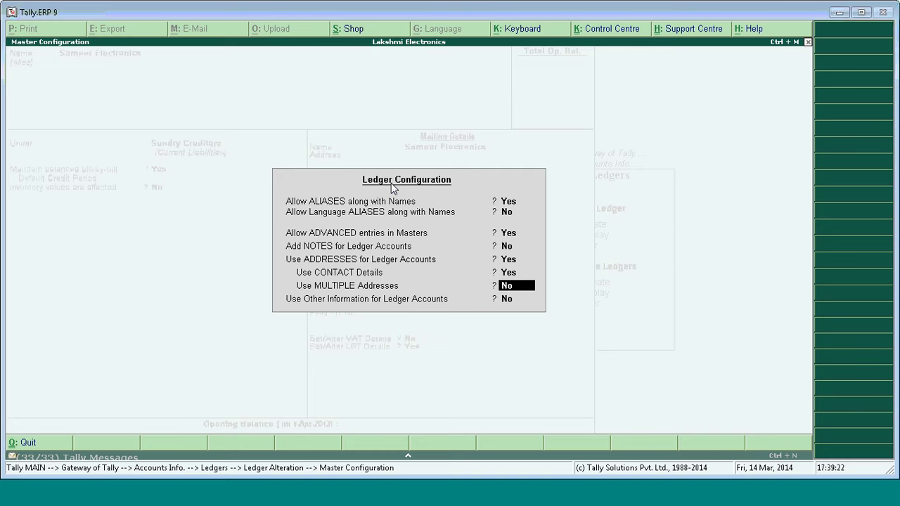
Set 'Use MULTIPLE Addresses' to Yes and return to the ledger's multiple mailing details setting.
{"action": "key", "text": "y"}
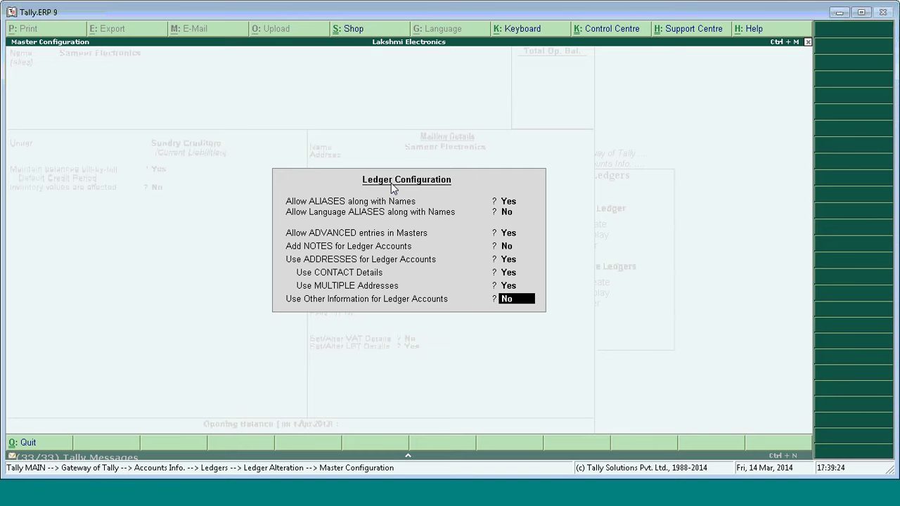
{"action": "key", "text": "Return"}
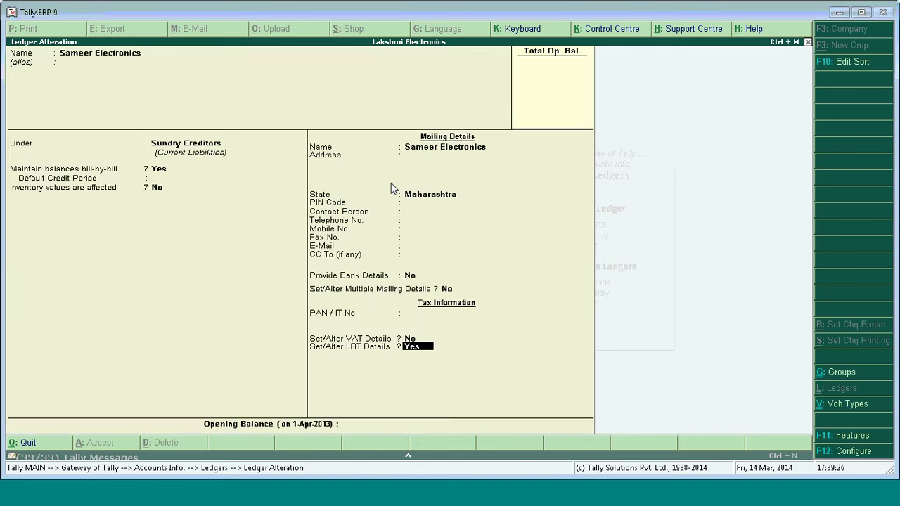
{"action": "key", "text": "Return"}
{"action": "key", "text": "Return"}
{"action": "key", "text": "Return"}
{"action": "key", "text": "ctrl+a"}
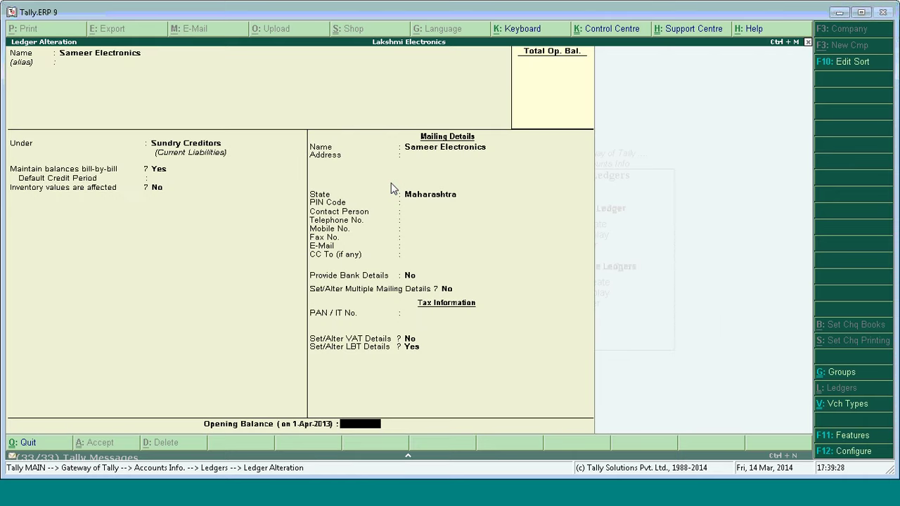
{"action": "key", "text": "BackSpace"}
{"action": "key", "text": "BackSpace"}
{"action": "key", "text": "BackSpace"}
{"action": "key", "text": "BackSpace"}
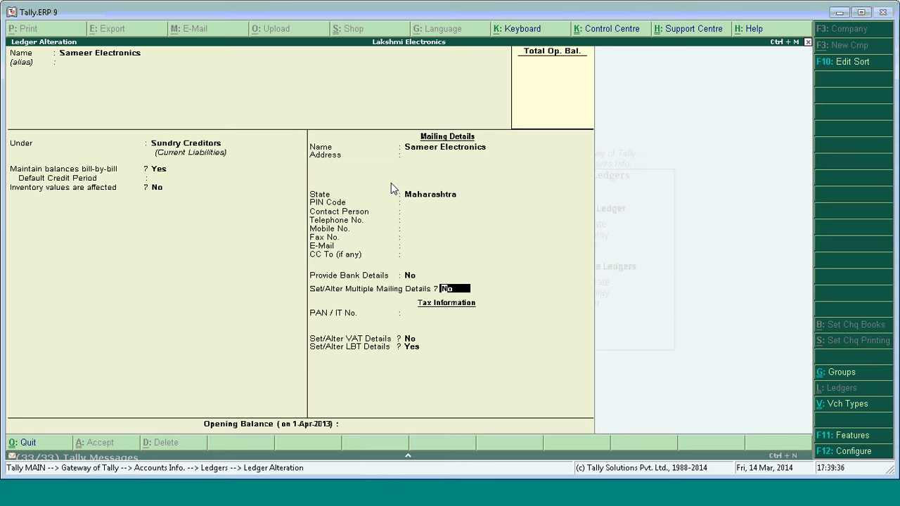
Enable multiple mailing details, keep PRIMARY as the first address type, and add BRANCH second.
{"action": "type", "text": "Y"}
{"action": "key", "text": "Return"}
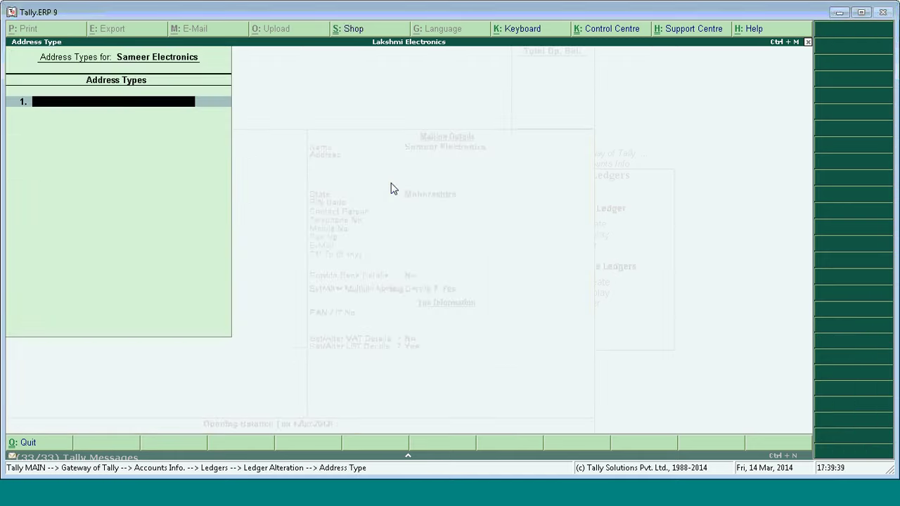
{"action": "type", "text": "PRIMARY"}
{"action": "key", "text": "Return"}
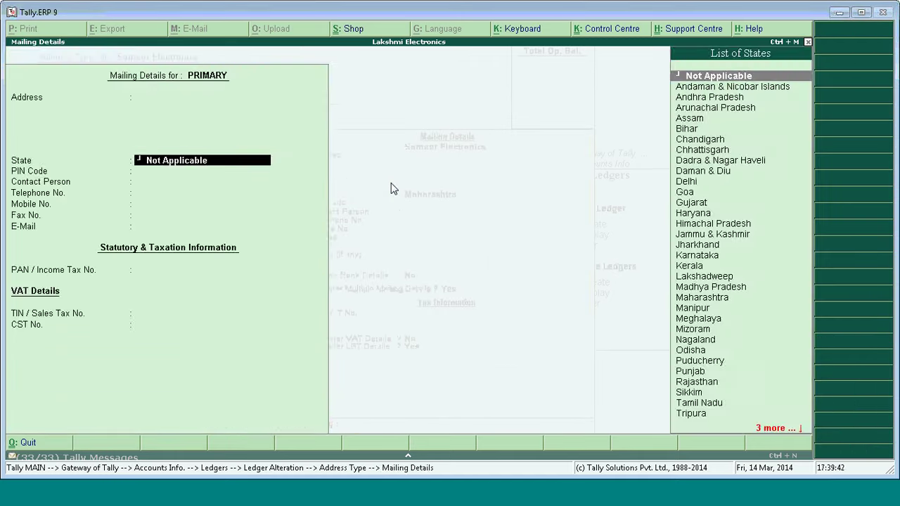
{"action": "key", "text": "Return"}
{"action": "key", "text": "Return"}
{"action": "key", "text": "Return"}
{"action": "key", "text": "Return"}
{"action": "key", "text": "Return"}
{"action": "key", "text": "Return"}
{"action": "key", "text": "Return"}
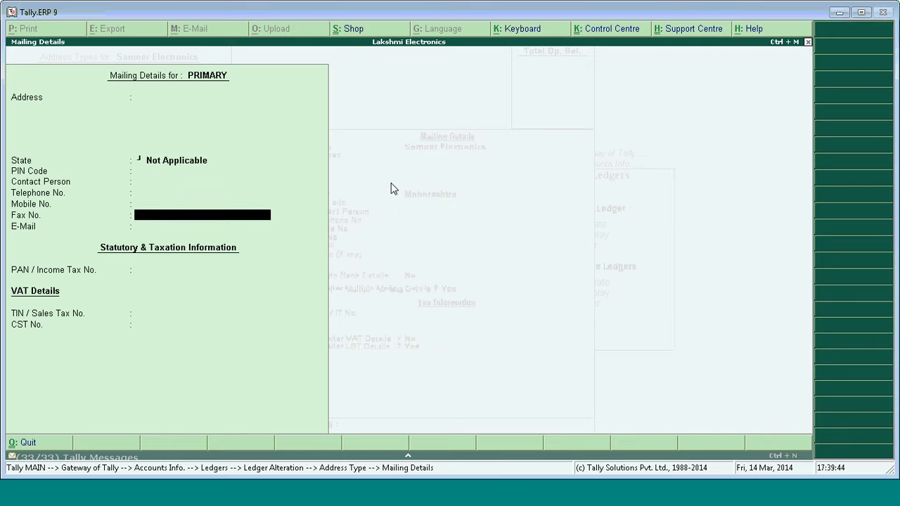
{"action": "key", "text": "Return"}
{"action": "key", "text": "Return"}
{"action": "key", "text": "Return"}
{"action": "type", "text": "B"}
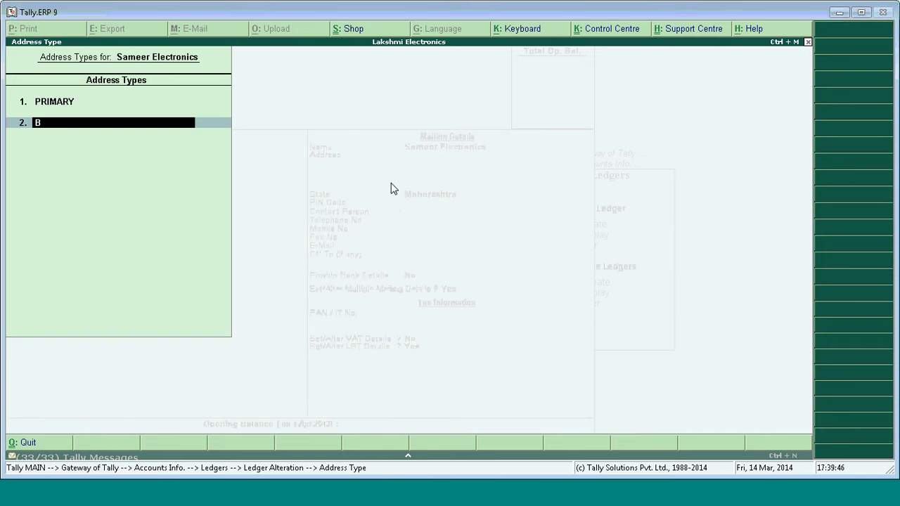
{"action": "type", "text": "RANCH"}
{"action": "key", "text": "Return"}
{"action": "key", "text": "Return"}
{"action": "key", "text": "Return"}
{"action": "key", "text": "Return"}
{"action": "key", "text": "Return"}
{"action": "key", "text": "Return"}
{"action": "key", "text": "Return"}
{"action": "key", "text": "Return"}
{"action": "key", "text": "Return"}
{"action": "key", "text": "Return"}
{"action": "key", "text": "Return"}
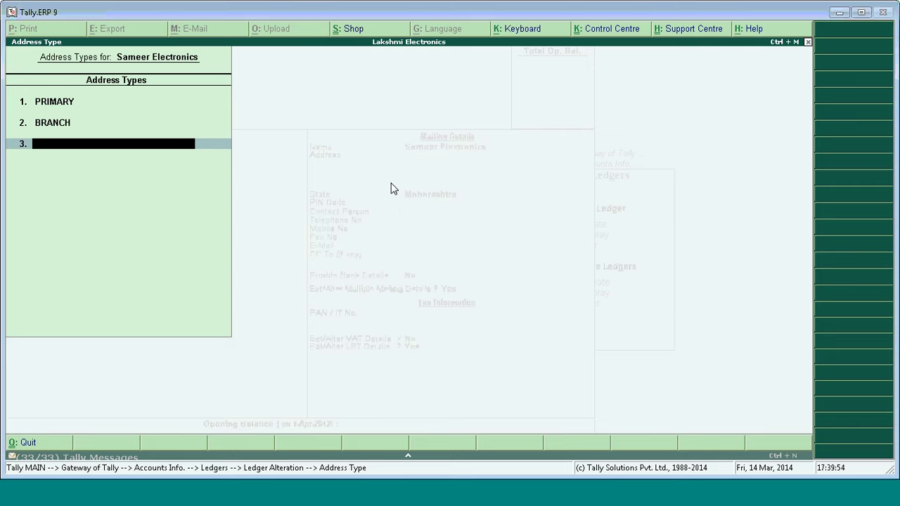
{"action": "key", "text": "Return"}
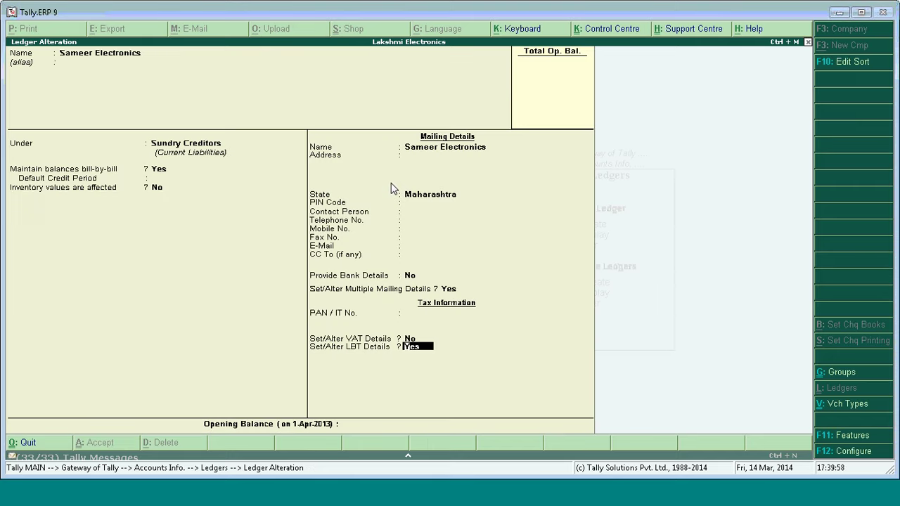
Pass through the LBT registration details back to the multiple mailing details setting.
{"action": "key", "text": "Return"}
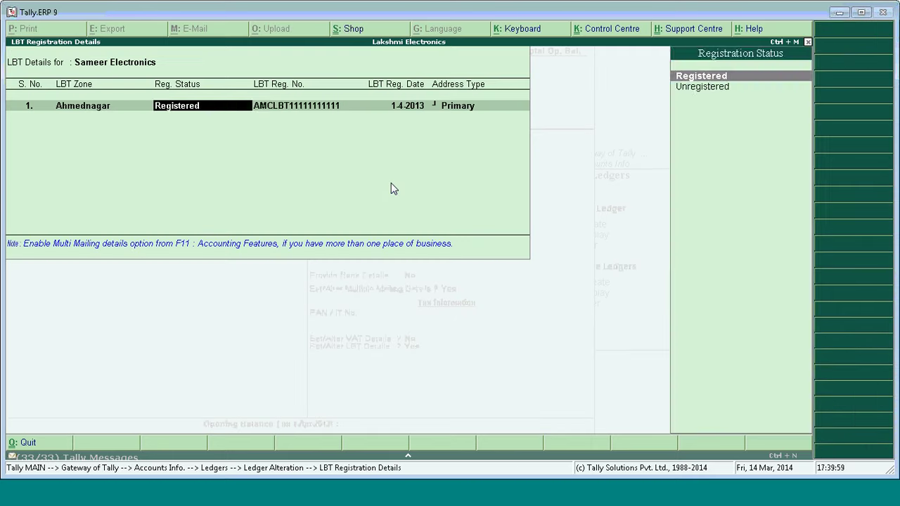
{"action": "key", "text": "Return"}
{"action": "key", "text": "Return"}
{"action": "key", "text": "Return"}
{"action": "key", "text": "Return"}
{"action": "key", "text": "Return"}
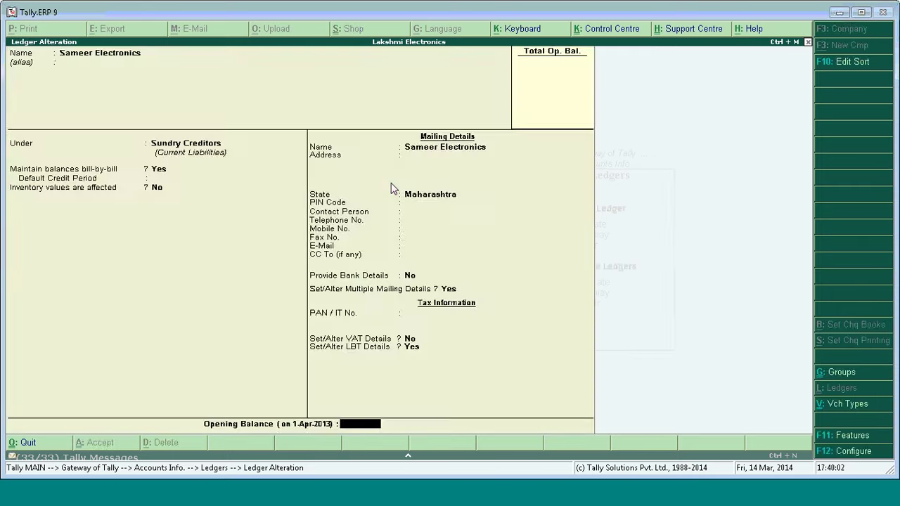
{"action": "key", "text": "BackSpace"}
{"action": "key", "text": "Return"}
{"action": "key", "text": "Return"}
{"action": "key", "text": "Return"}
{"action": "key", "text": "Return"}
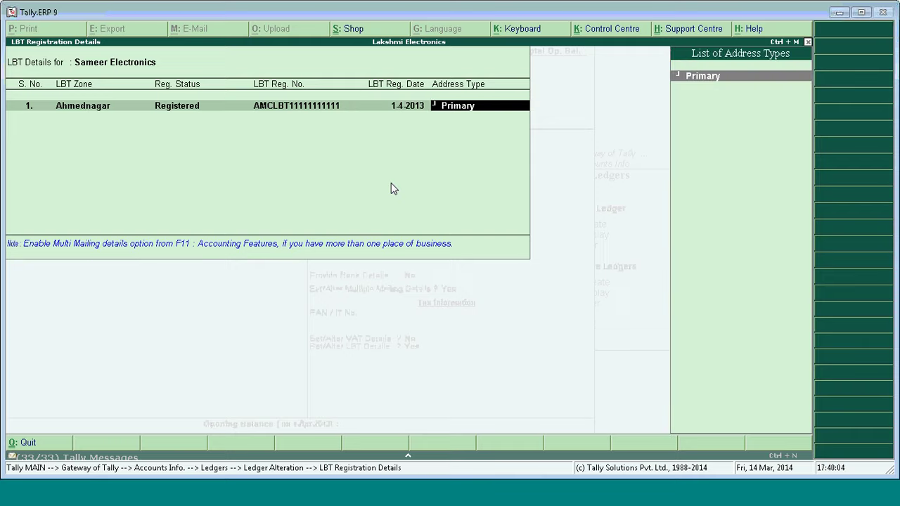
{"action": "key", "text": "Return"}
{"action": "key", "text": "Return"}
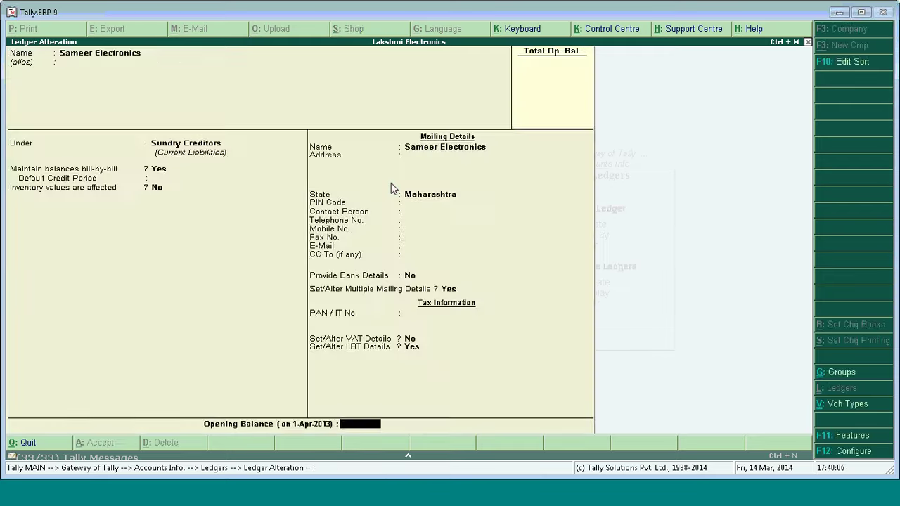
{"action": "key", "text": "BackSpace"}
{"action": "key", "text": "BackSpace"}
{"action": "key", "text": "BackSpace"}
{"action": "key", "text": "BackSpace"}
{"action": "key", "text": "Return"}
Set the state to Maharashtra for both the PRIMARY and BRANCH addresses.
{"action": "key", "text": "Return"}
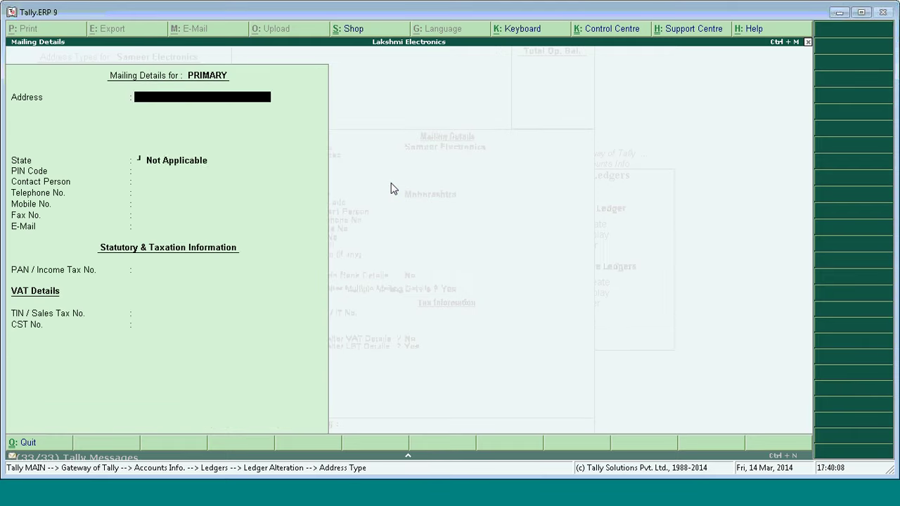
{"action": "key", "text": "Return"}
{"action": "type", "text": "mah"}
{"action": "key", "text": "Return"}
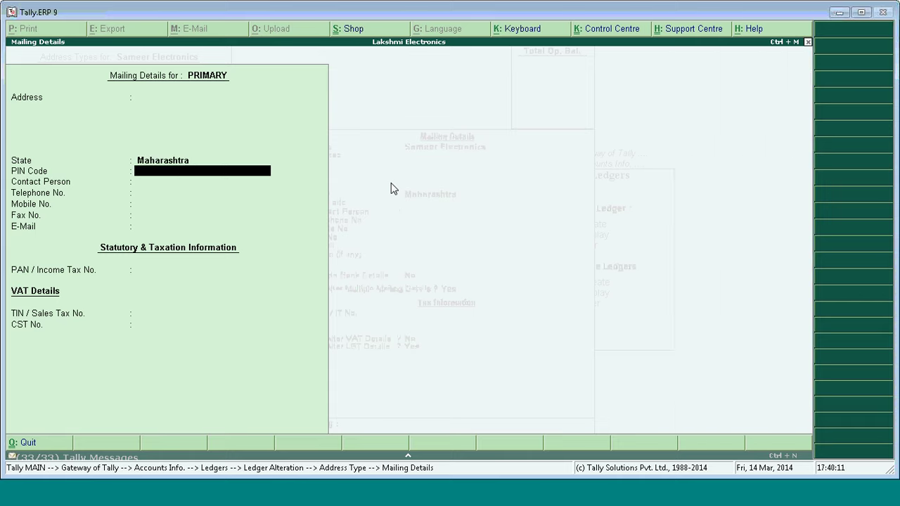
{"action": "key", "text": "Return"}
{"action": "key", "text": "Return"}
{"action": "key", "text": "Return"}
{"action": "key", "text": "ctrl+a"}
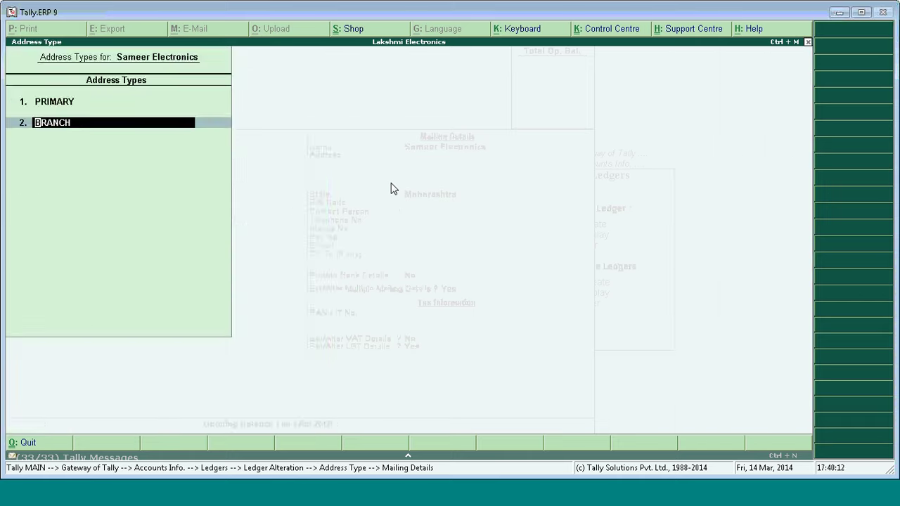
{"action": "key", "text": "Return"}
{"action": "key", "text": "Return"}
{"action": "key", "text": "Return"}
{"action": "key", "text": "BackSpace"}
{"action": "type", "text": "mah"}
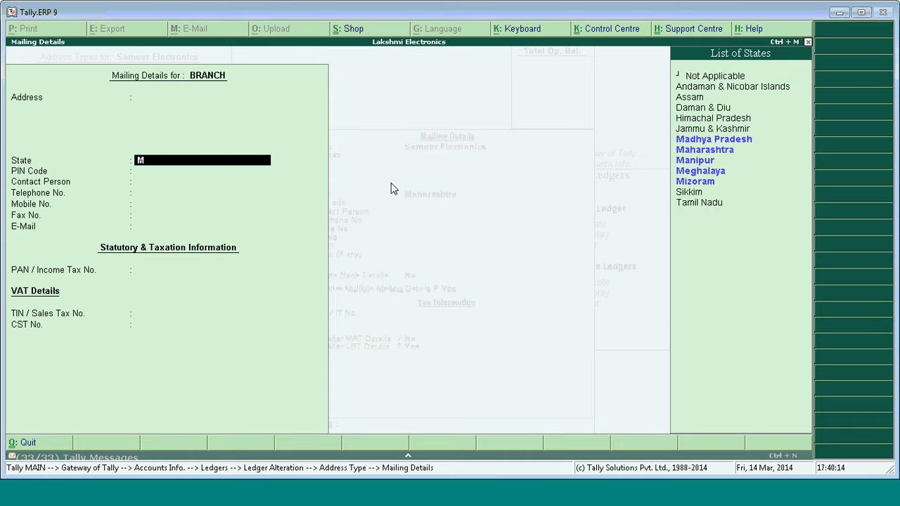
{"action": "key", "text": "Return"}
{"action": "key", "text": "ctrl+a"}
{"action": "key", "text": "ctrl+a"}
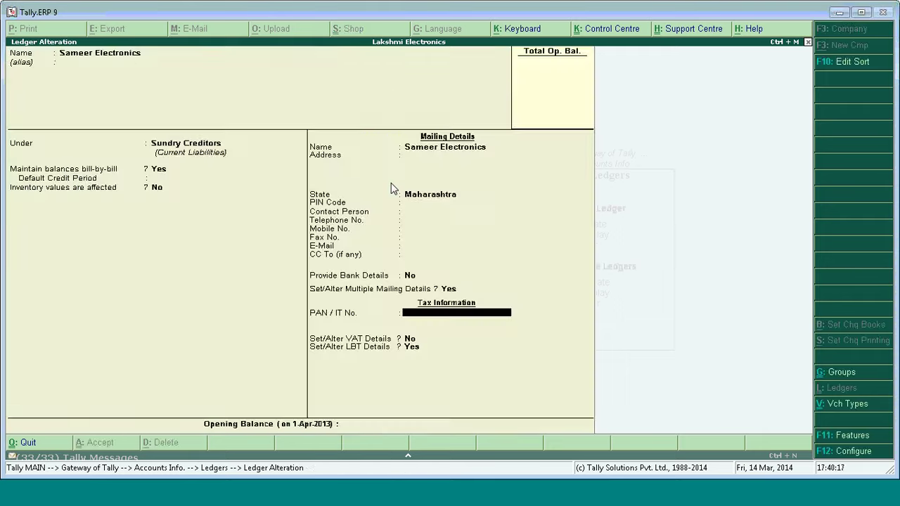
Link the Ahmednagar LBT registration to the PRIMARY address type.
{"action": "key", "text": "Return"}
{"action": "key", "text": "Return"}
{"action": "key", "text": "Return"}
{"action": "key", "text": "Return"}
{"action": "key", "text": "Return"}
{"action": "key", "text": "Return"}
{"action": "key", "text": "Return"}
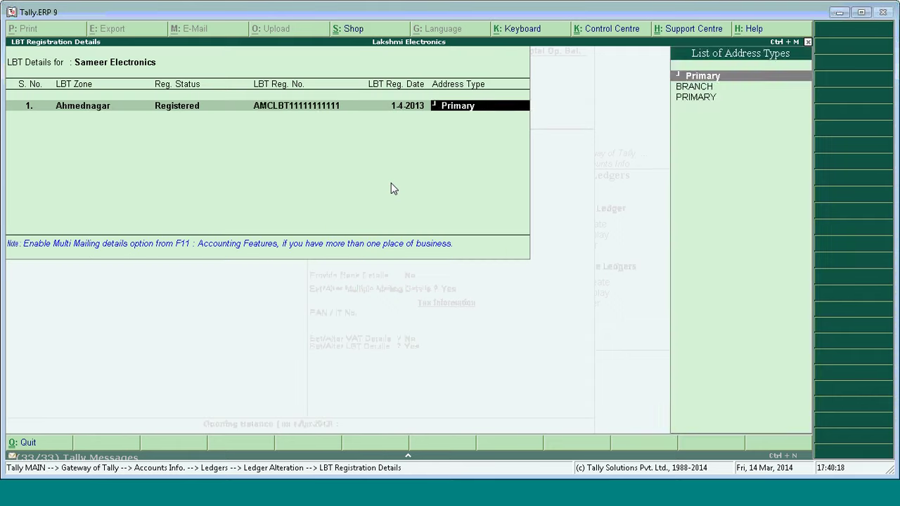
{"action": "key", "text": "Return"}
{"action": "key", "text": "BackSpace"}
{"action": "key", "text": "Return"}
{"action": "key", "text": "Return"}
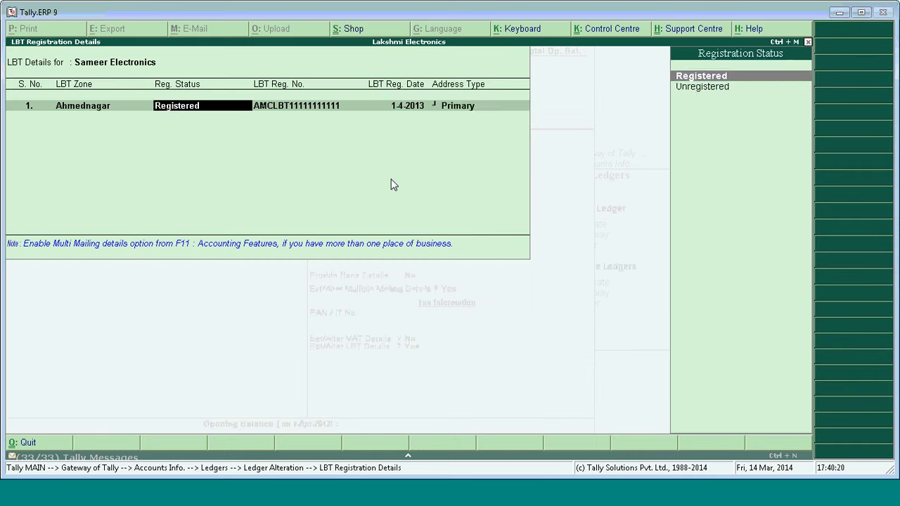
{"action": "key", "text": "Return"}
{"action": "key", "text": "Return"}
{"action": "key", "text": "Return"}
{"action": "key", "text": "Down"}
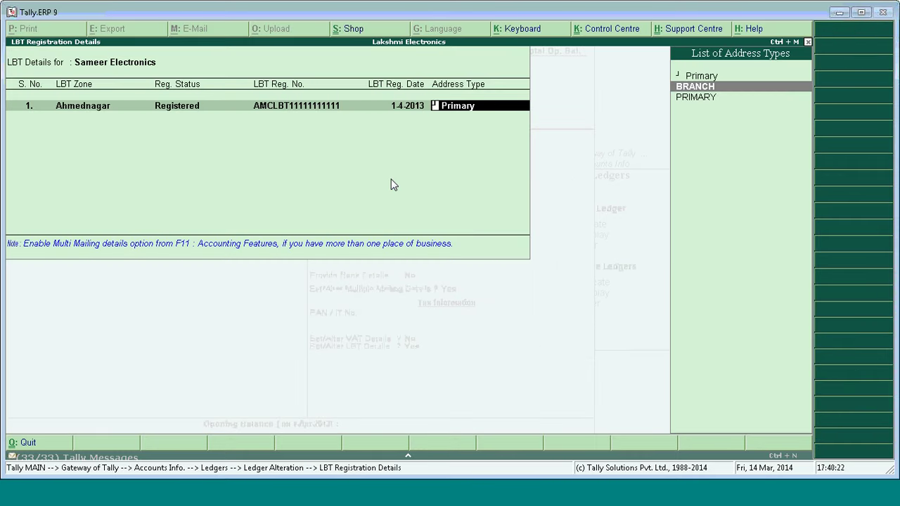
{"action": "key", "text": "Down"}
{"action": "key", "text": "Return"}
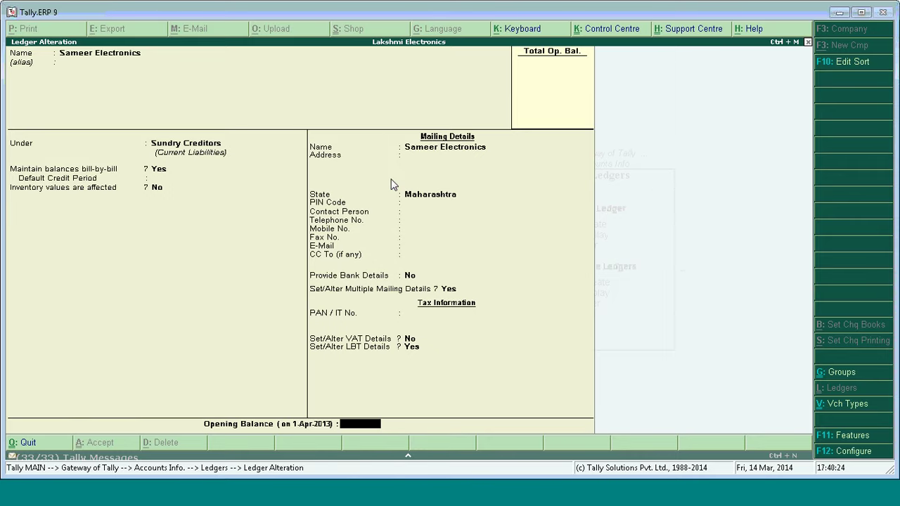
{"action": "key", "text": "BackSpace"}
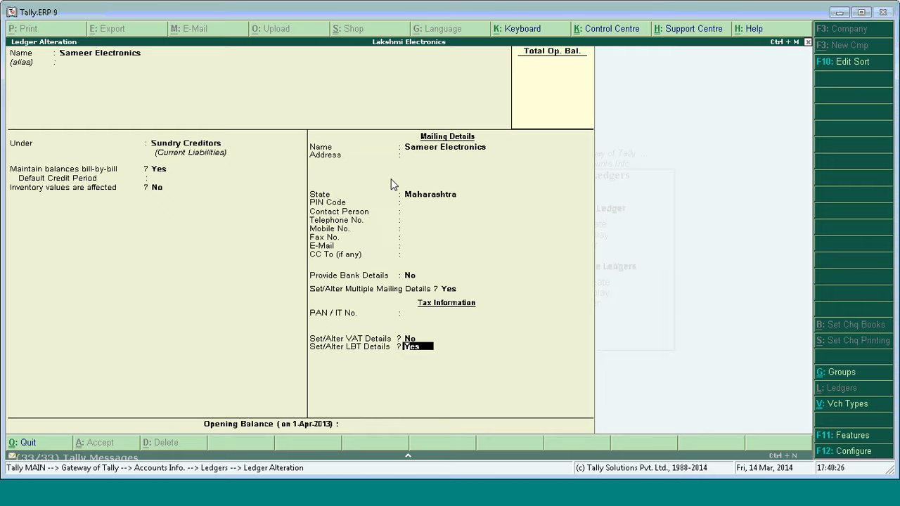
{"action": "key", "text": "Return"}
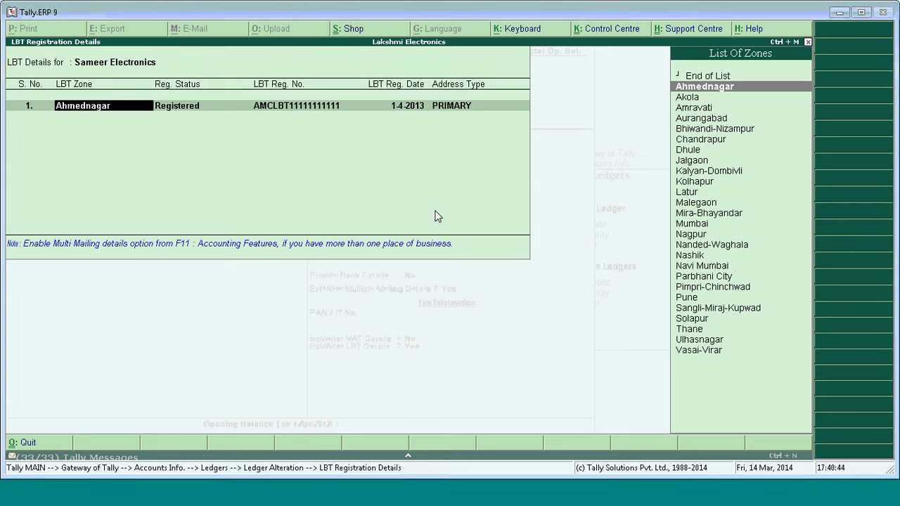
{"action": "key", "text": "Return"}
{"action": "key", "text": "Return"}
{"action": "key", "text": "Return"}
{"action": "key", "text": "Return"}
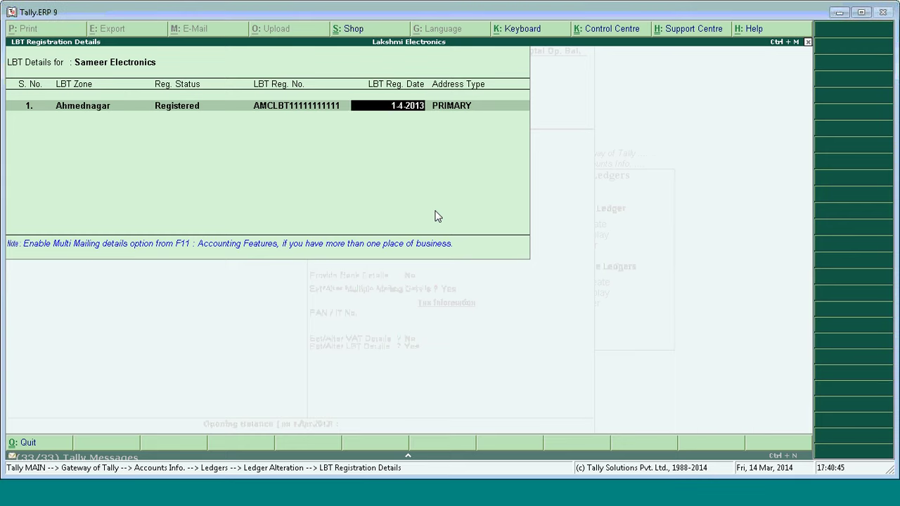
{"action": "key", "text": "Up"}
{"action": "key", "text": "Up"}
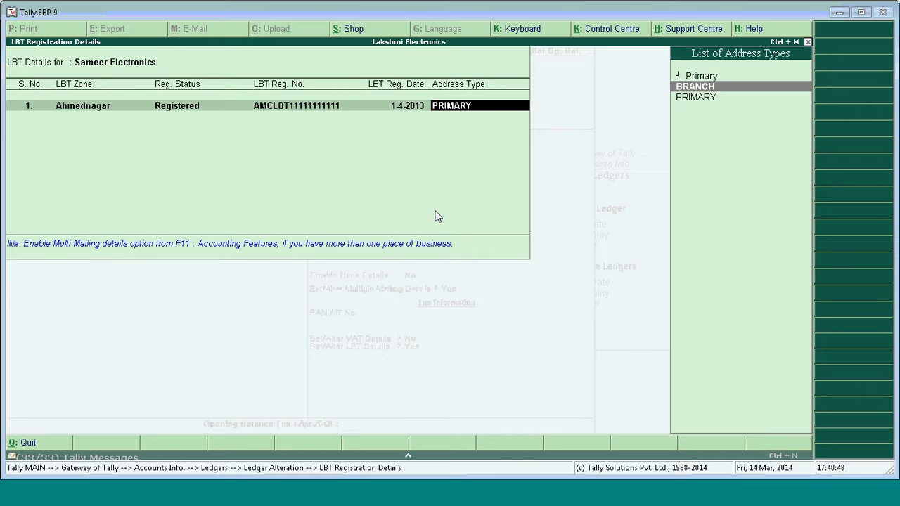
{"action": "key", "text": "Return"}
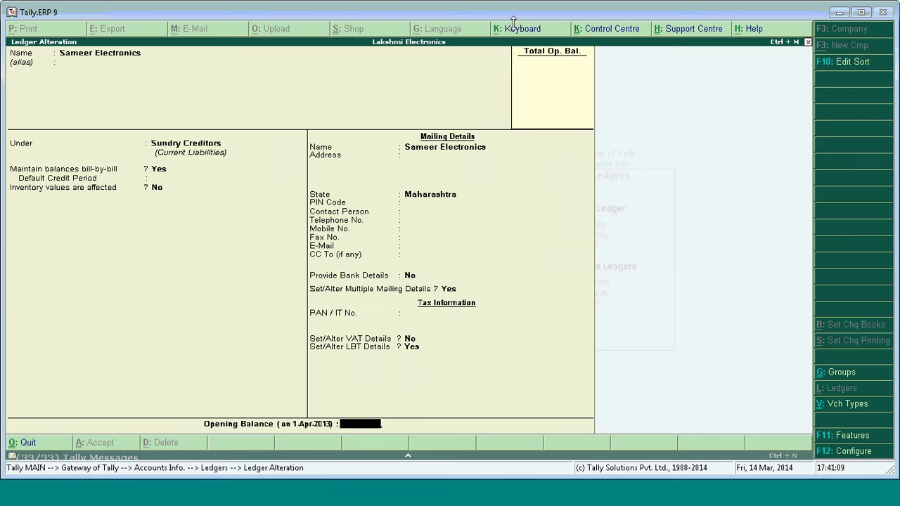
Reopen the PRIMARY mailing details, keep Maharashtra as state, and enter PRIMARY as the address.
{"action": "left_click", "coordinate": [441, 290]}
{"action": "key", "text": "Return"}
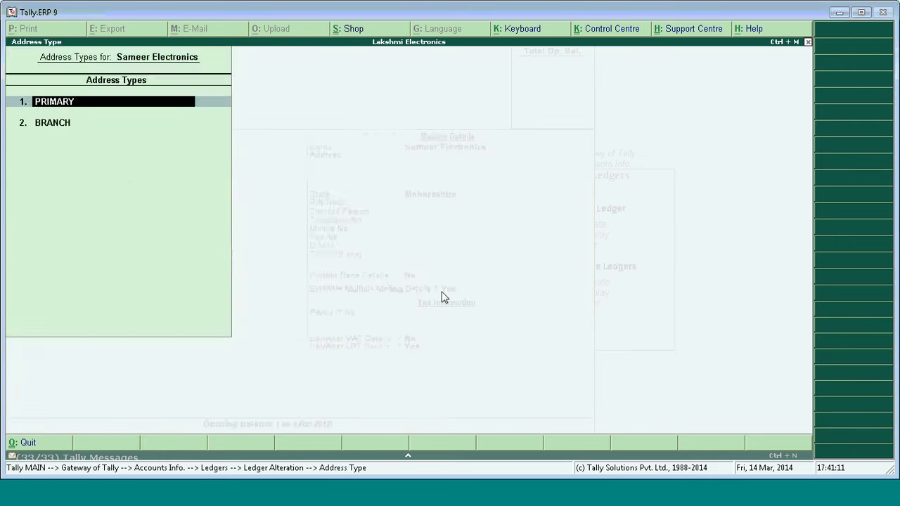
{"action": "key", "text": "Return"}
{"action": "key", "text": "Return"}
{"action": "key", "text": "Return"}
{"action": "key", "text": "Return"}
{"action": "key", "text": "Return"}
{"action": "key", "text": "Return"}
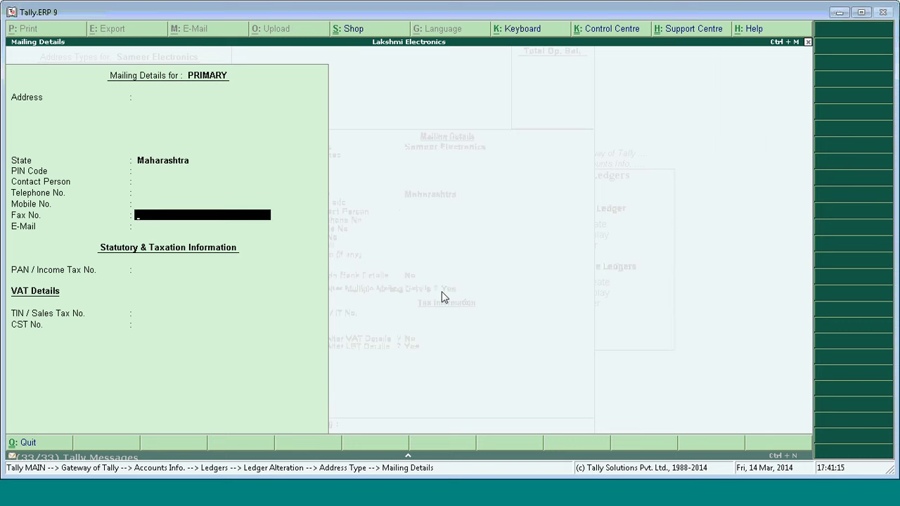
{"action": "key", "text": "Up"}
{"action": "key", "text": "Up"}
{"action": "key", "text": "Up"}
{"action": "key", "text": "Up"}
{"action": "key", "text": "Up"}
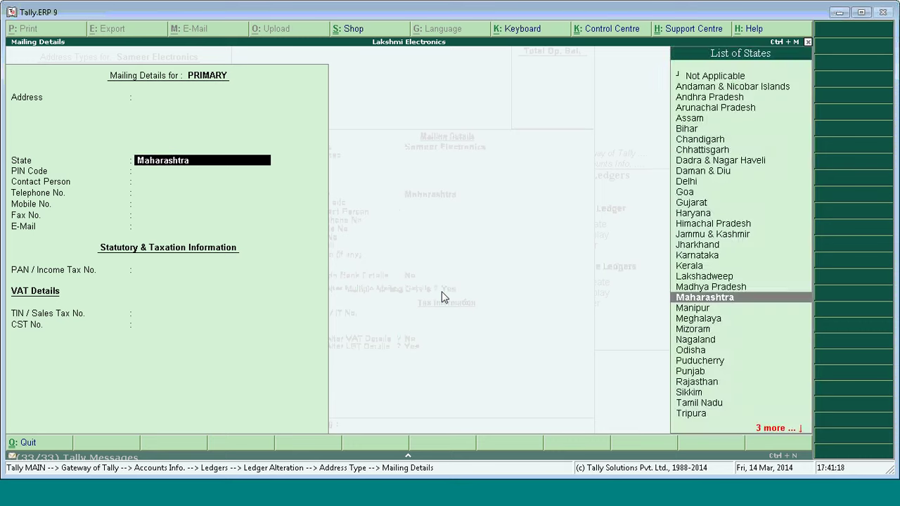
{"action": "key", "text": "Return"}
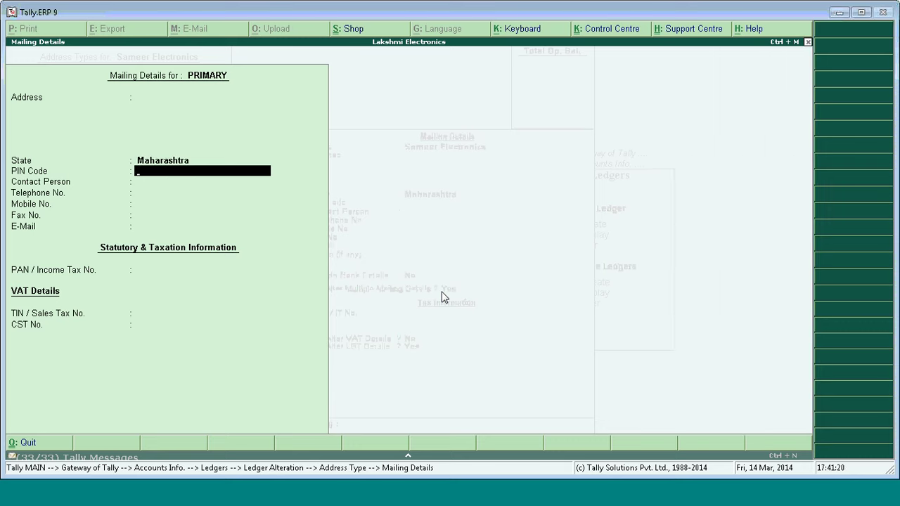
{"action": "type", "text": "\\"}
{"action": "key", "text": "BackSpace"}
{"action": "key", "text": "BackSpace"}
{"action": "key", "text": "BackSpace"}
{"action": "key", "text": "BackSpace"}
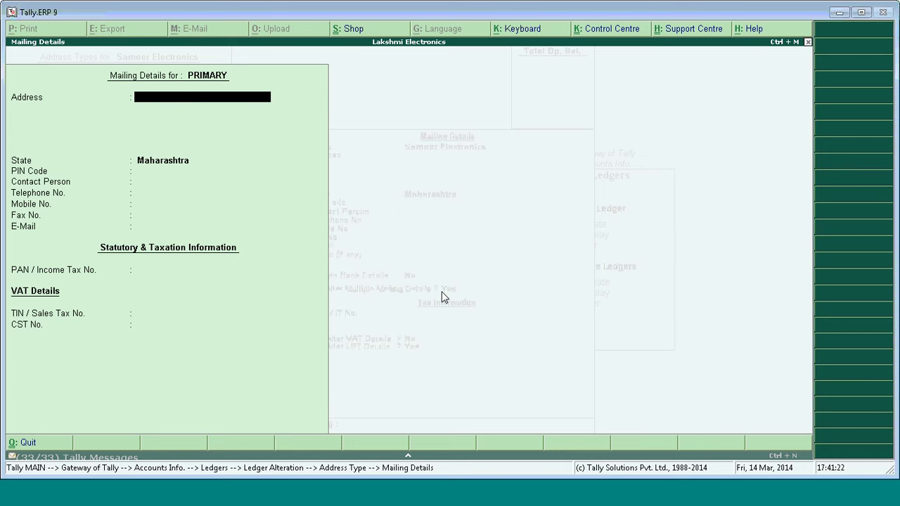
{"action": "type", "text": "PRIMARY"}
{"action": "key", "text": "Return"}
{"action": "key", "text": "Return"}
{"action": "key", "text": "Return"}
{"action": "key", "text": "Return"}
{"action": "key", "text": "Return"}
{"action": "key", "text": "Return"}
{"action": "key", "text": "Return"}
{"action": "key", "text": "Return"}
{"action": "key", "text": "Return"}
{"action": "key", "text": "Return"}
{"action": "key", "text": "Return"}
{"action": "key", "text": "Return"}
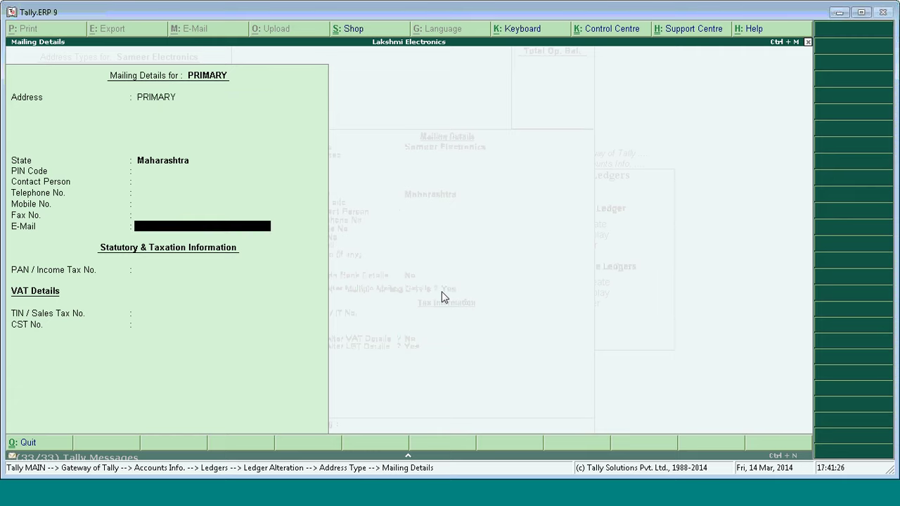
Enter BRANCH as the branch address, accept its mailing details, and open LBT registration details.
{"action": "key", "text": "Return"}
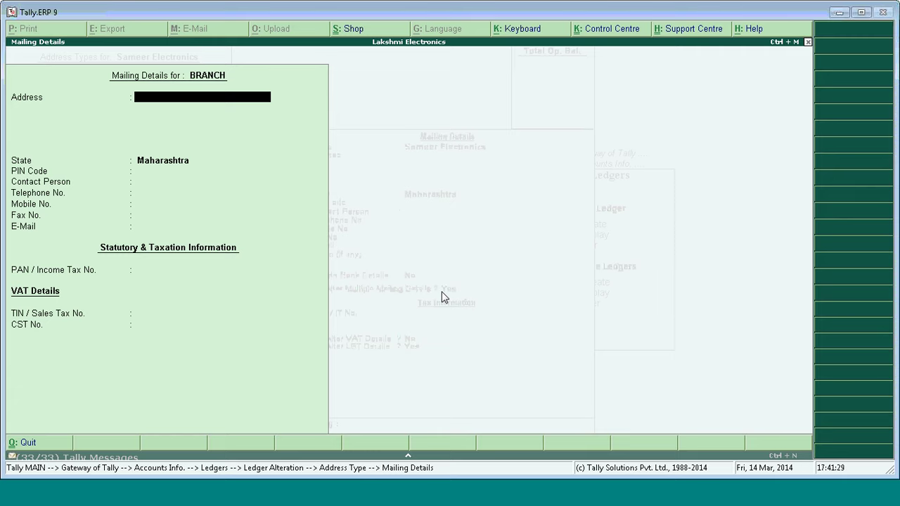
{"action": "type", "text": "BRANCH"}
{"action": "key", "text": "Return"}
{"action": "key", "text": "Return"}
{"action": "key", "text": "Return"}
{"action": "key", "text": "Return"}
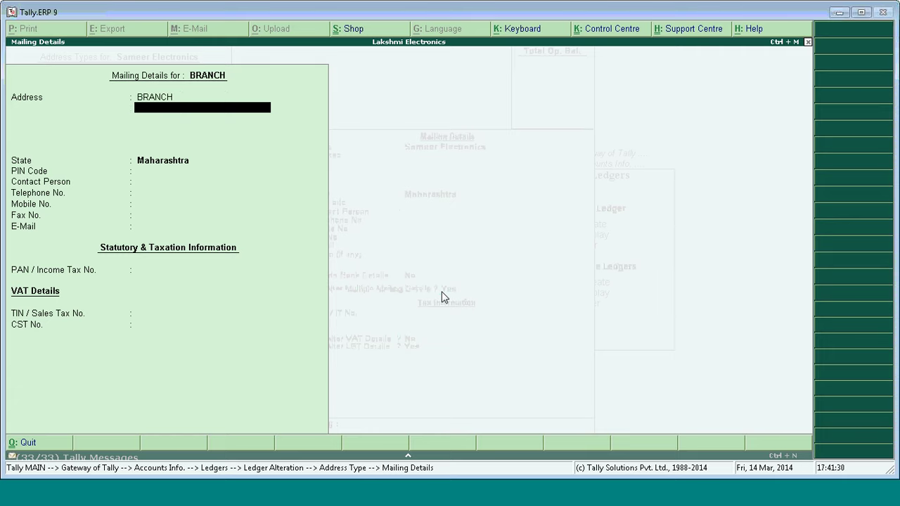
{"action": "key", "text": "Return"}
{"action": "key", "text": "Return"}
{"action": "key", "text": "Return"}
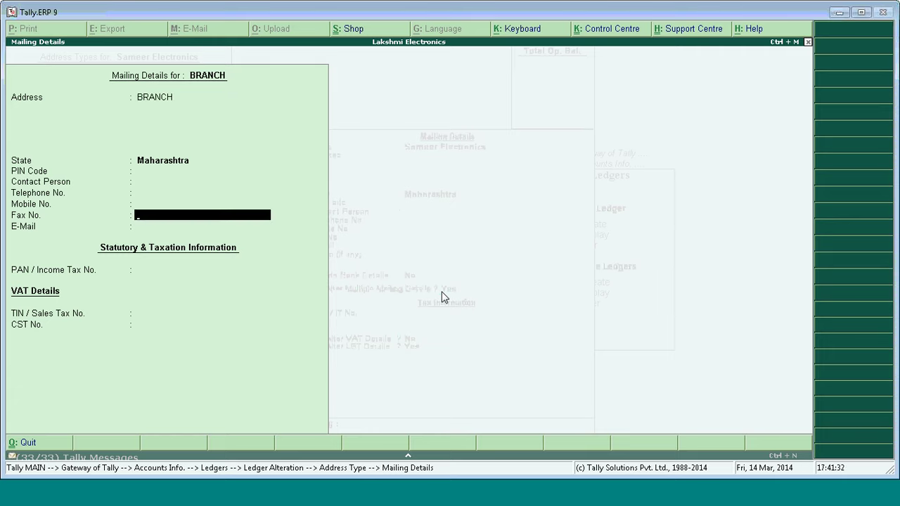
{"action": "key", "text": "ctrl+a"}
{"action": "key", "text": "Return"}
{"action": "key", "text": "Return"}
{"action": "key", "text": "Return"}
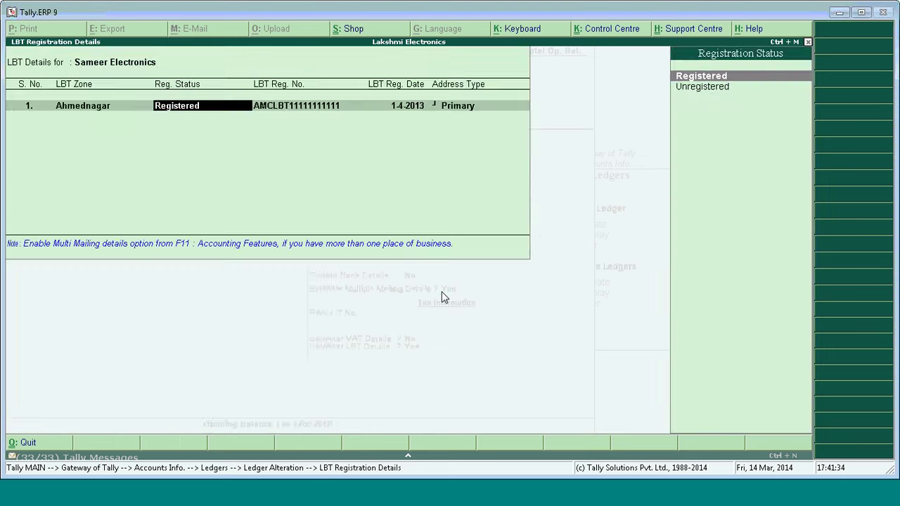
{"action": "key", "text": "Return"}
{"action": "key", "text": "Return"}
{"action": "key", "text": "Return"}
Keep the Ahmednagar registration on the Primary address, accept the ledger, and return to Ledgers.
{"action": "key", "text": "ctrl+a"}
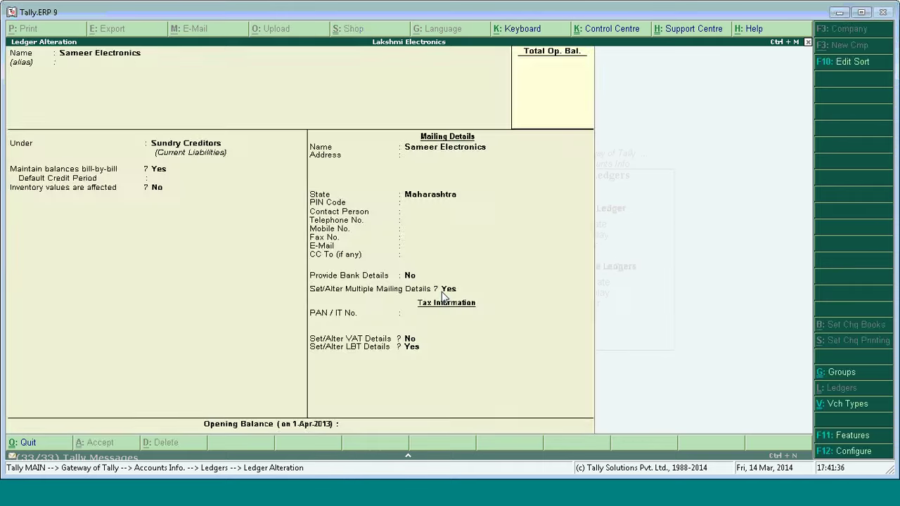
{"action": "key", "text": "Return"}
{"action": "key", "text": "Return"}
{"action": "key", "text": "Return"}
{"action": "key", "text": "Return"}
{"action": "key", "text": "Return"}
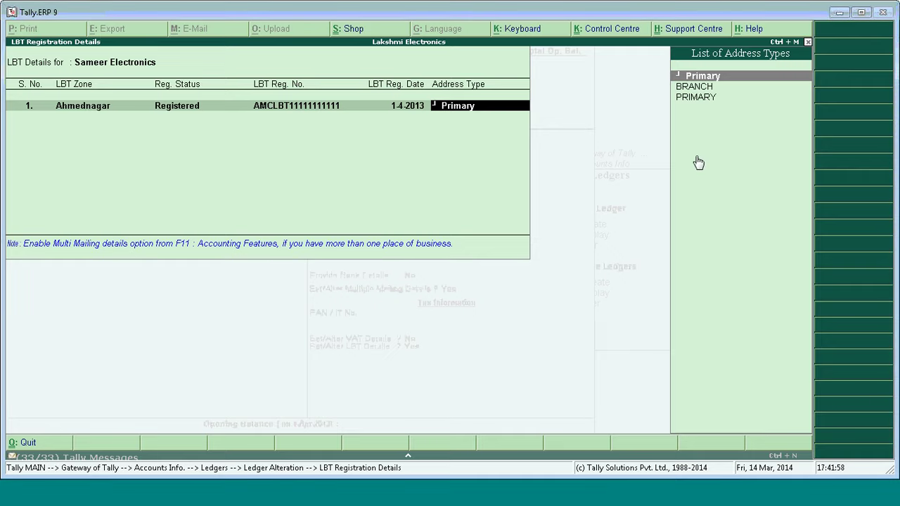
{"action": "key", "text": "Return"}
{"action": "key", "text": "Return"}
{"action": "key", "text": "Return"}
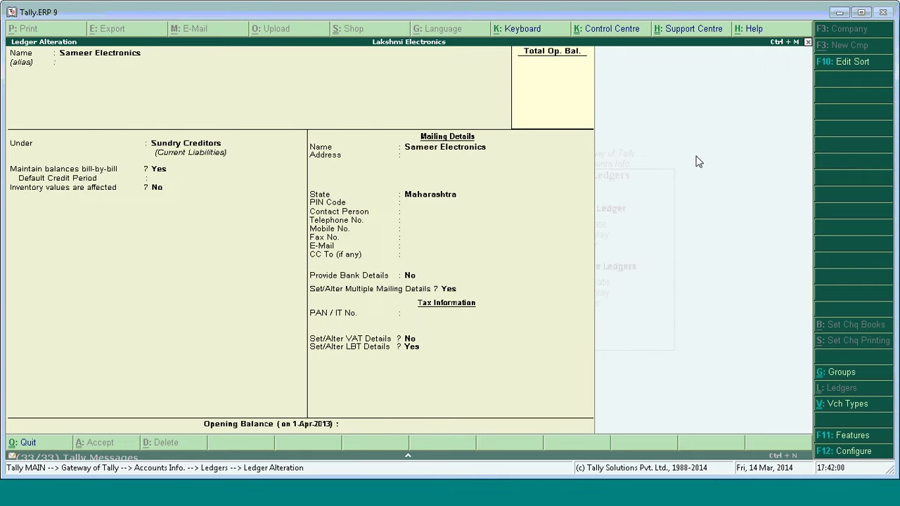
{"action": "key", "text": "Escape"}
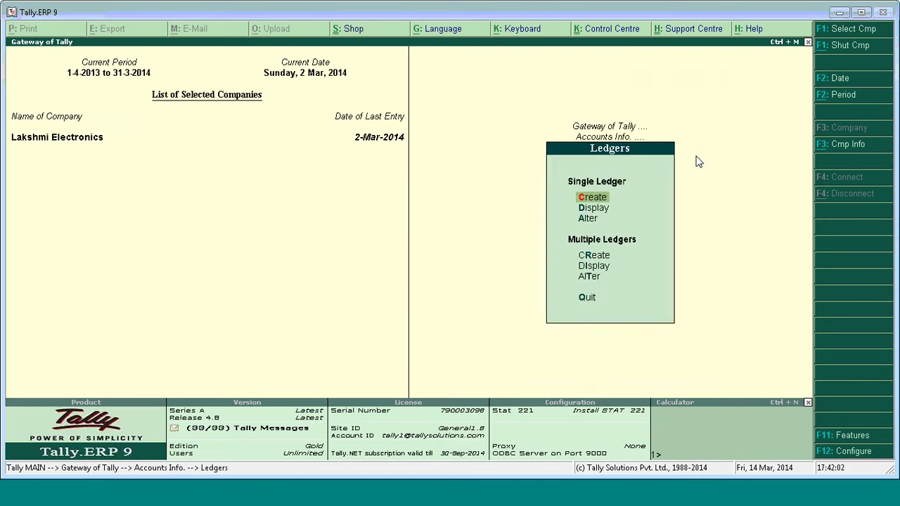
Import masters from PUNE.XML instead of NASHIK.XML, modifying existing entries, and return to Gateway of Tally.
{"action": "key", "text": "Escape"}
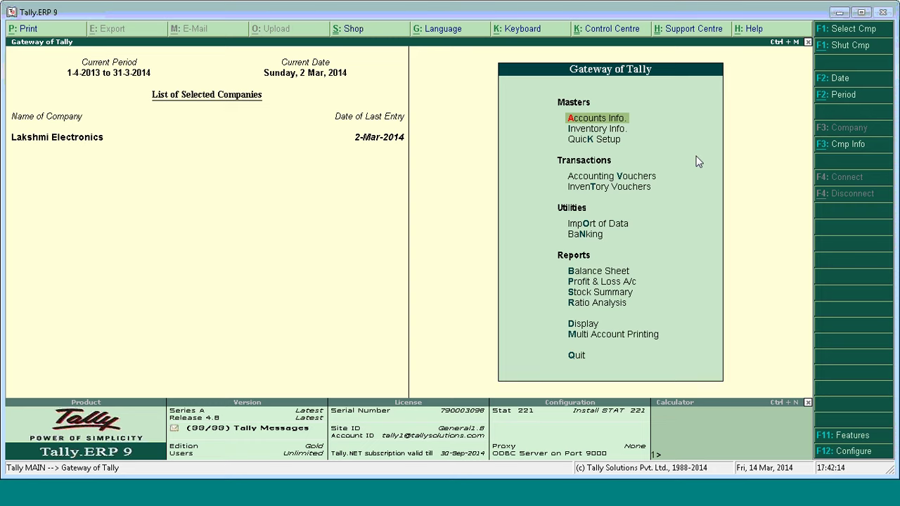
{"action": "left_click", "coordinate": [613, 181]}
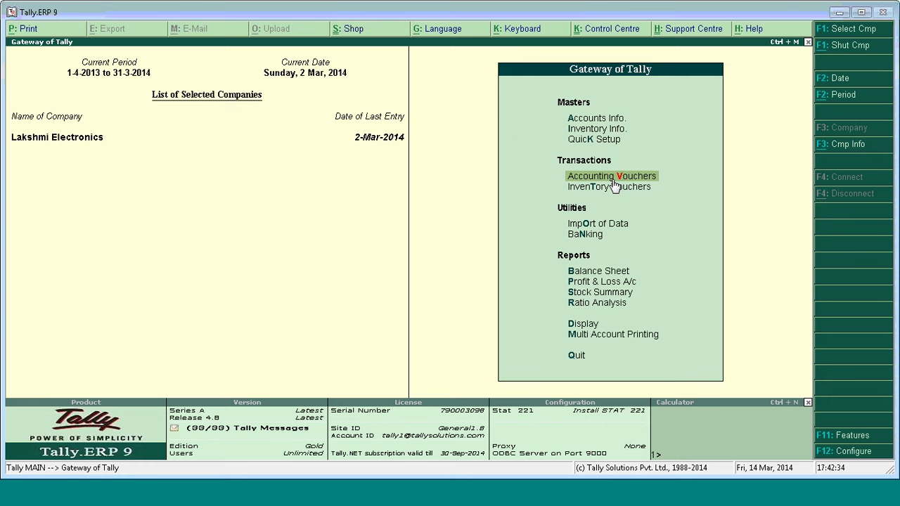
{"action": "left_click", "coordinate": [596, 227]}
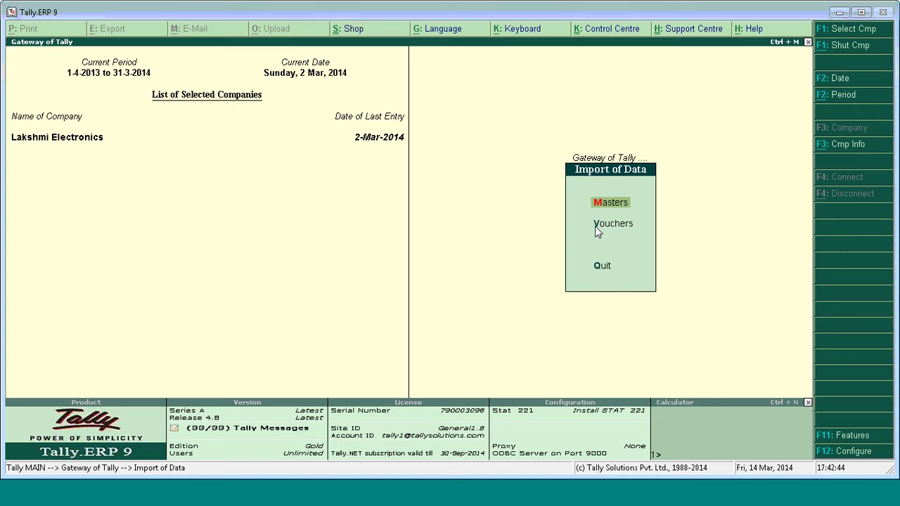
{"action": "key", "text": "Return"}
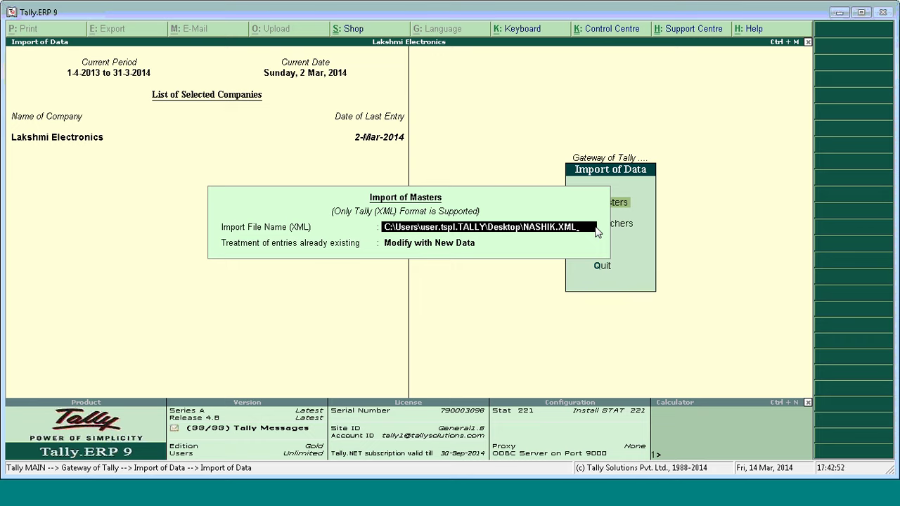
{"action": "key", "text": "BackSpace"}
{"action": "key", "text": "BackSpace"}
{"action": "key", "text": "BackSpace"}
{"action": "key", "text": "BackSpace"}
{"action": "key", "text": "BackSpace"}
{"action": "key", "text": "BackSpace"}
{"action": "key", "text": "BackSpace"}
{"action": "key", "text": "BackSpace"}
{"action": "key", "text": "BackSpace"}
{"action": "key", "text": "BackSpace"}
{"action": "type", "text": "PUNE.XML"}
{"action": "key", "text": "Return"}
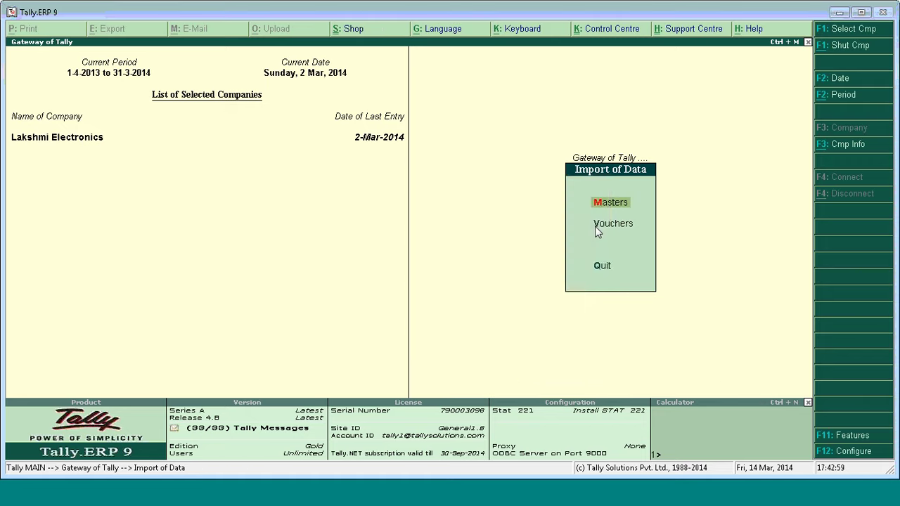
{"action": "key", "text": "Escape"}
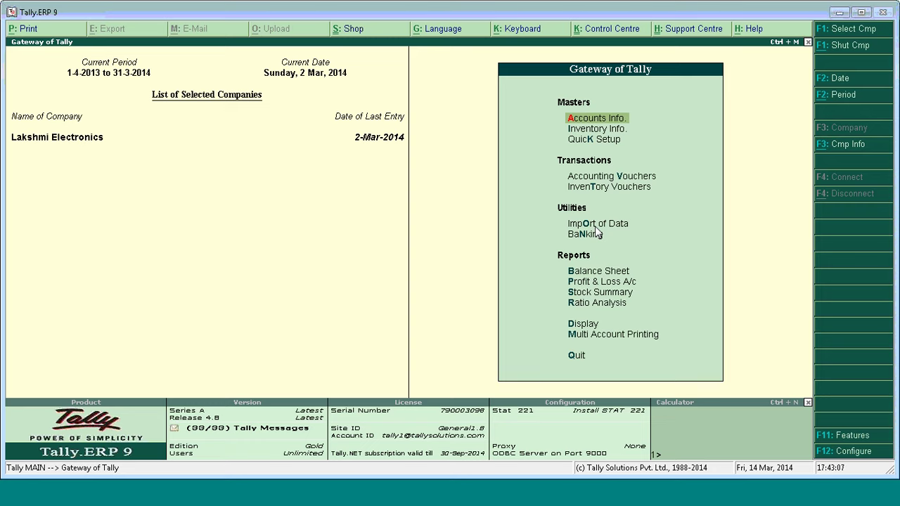
{"action": "key", "text": "d"}
{"action": "key", "text": "o"}
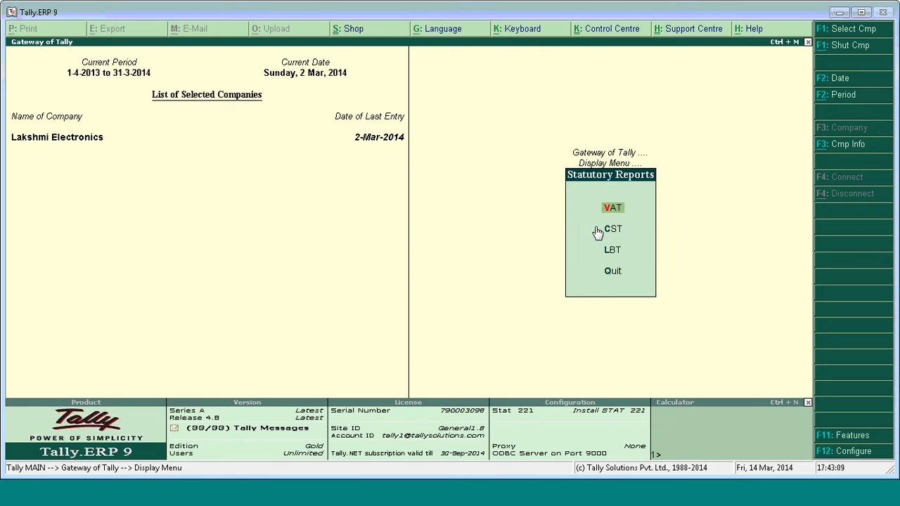
{"action": "key", "text": "l"}
{"action": "key", "text": "Down"}
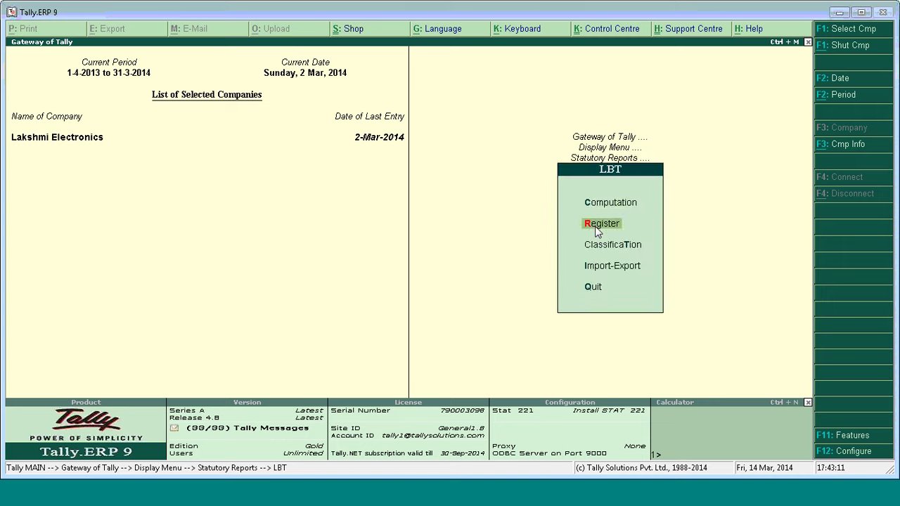
{"action": "key", "text": "t"}
{"action": "key", "text": "Down"}
{"action": "key", "text": "Down"}
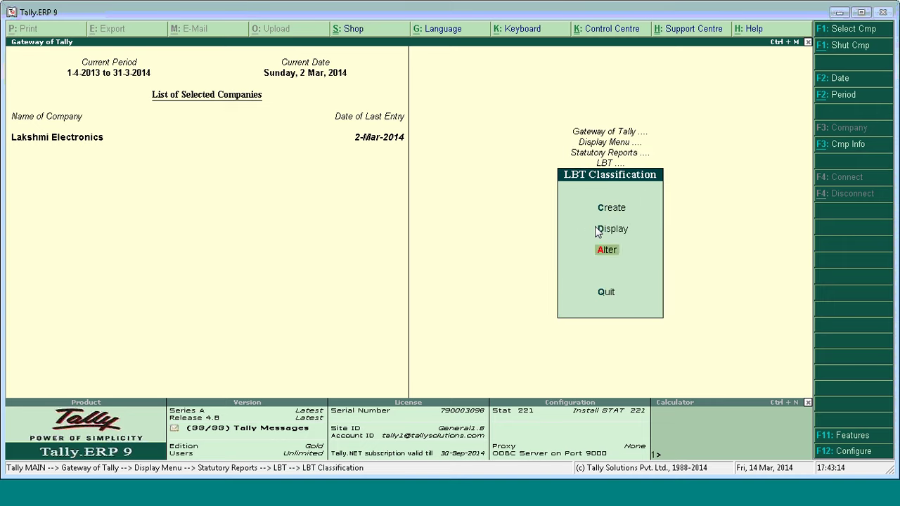
{"action": "key", "text": "Up"}
{"action": "key", "text": "Return"}
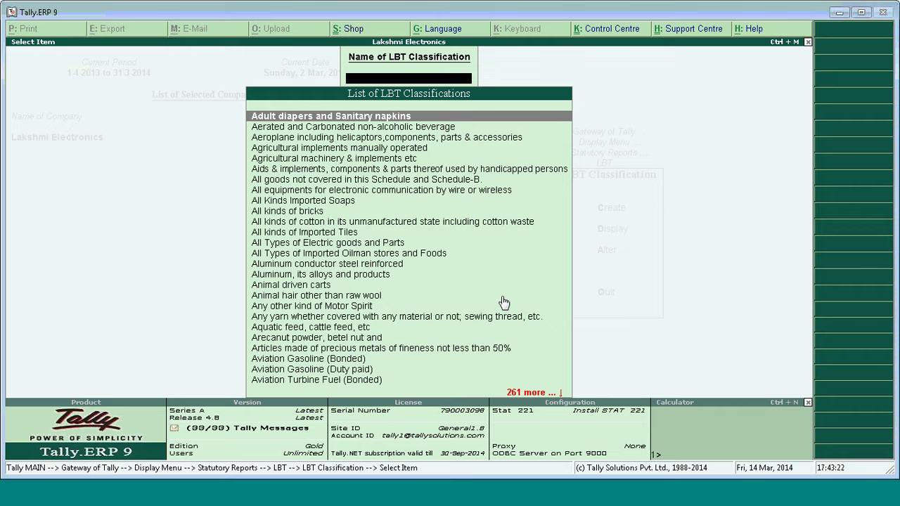
{"action": "key", "text": "Escape"}
{"action": "key", "text": "Escape"}
{"action": "key", "text": "Escape"}
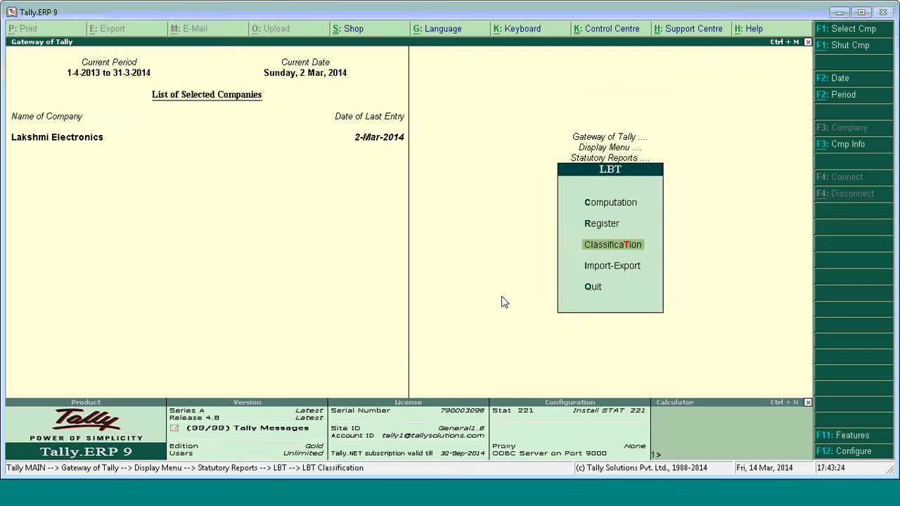
{"action": "key", "text": "Escape"}
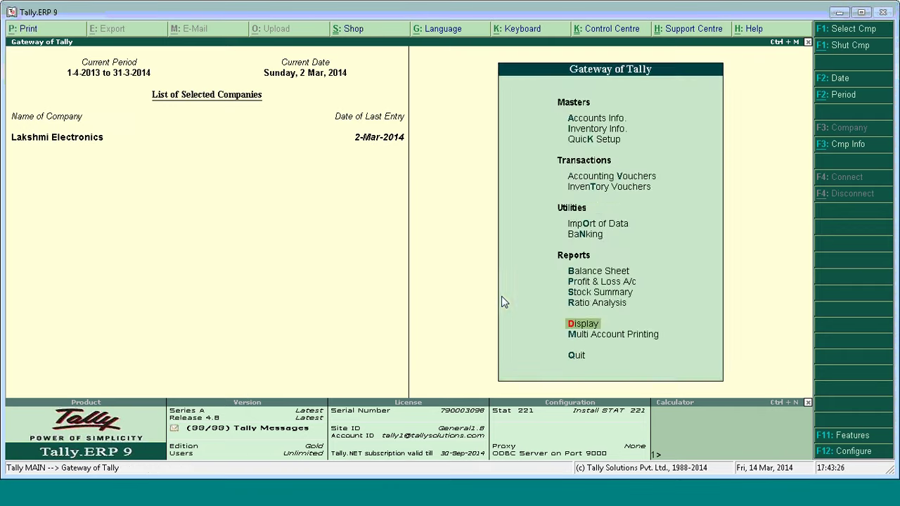
{"action": "key", "text": "Up"}
{"action": "key", "text": "Up"}
{"action": "key", "text": "Up"}
{"action": "key", "text": "Up"}
{"action": "key", "text": "Up"}
{"action": "key", "text": "Up"}
{"action": "key", "text": "Up"}
{"action": "key", "text": "Up"}
{"action": "key", "text": "Up"}
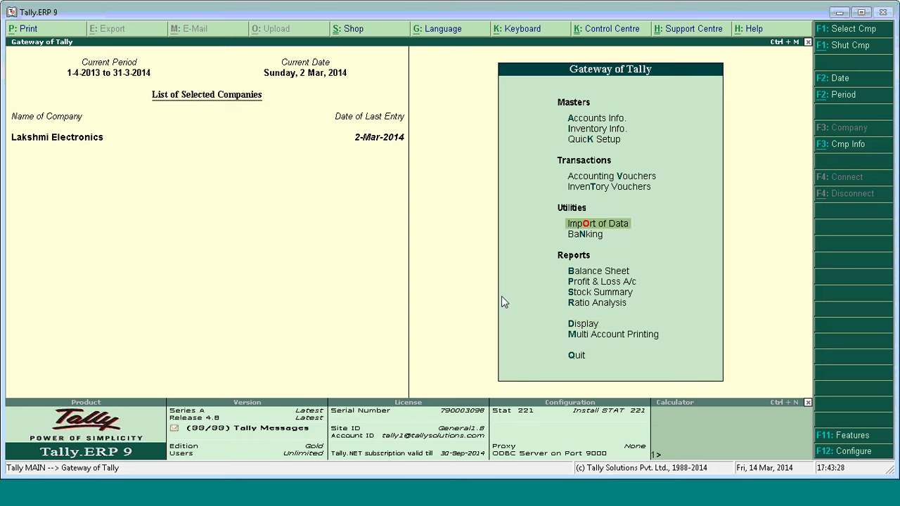
{"action": "key", "text": "Up"}
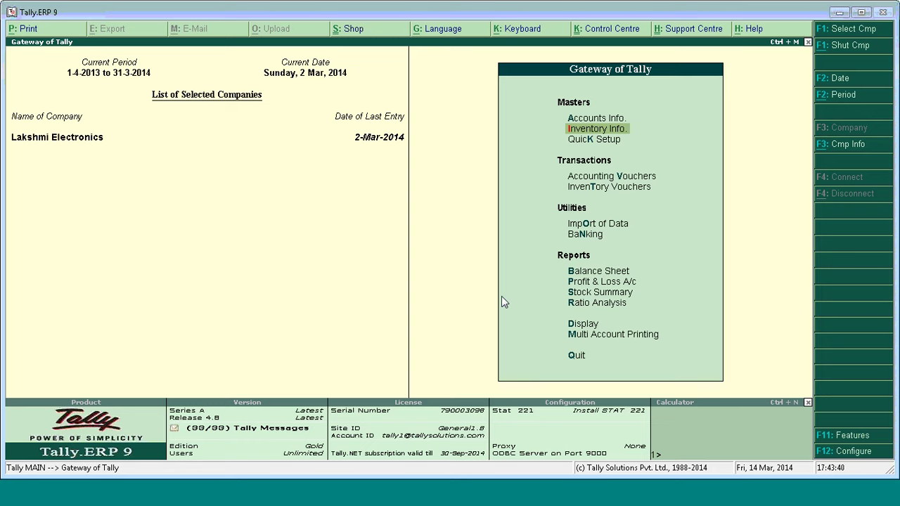
Open the Fax Machines stock item for alteration, keeping its VAT rate at 0.
{"action": "key", "text": "Return"}
{"action": "key", "text": "Down"}
{"action": "key", "text": "Down"}
{"action": "key", "text": "Return"}
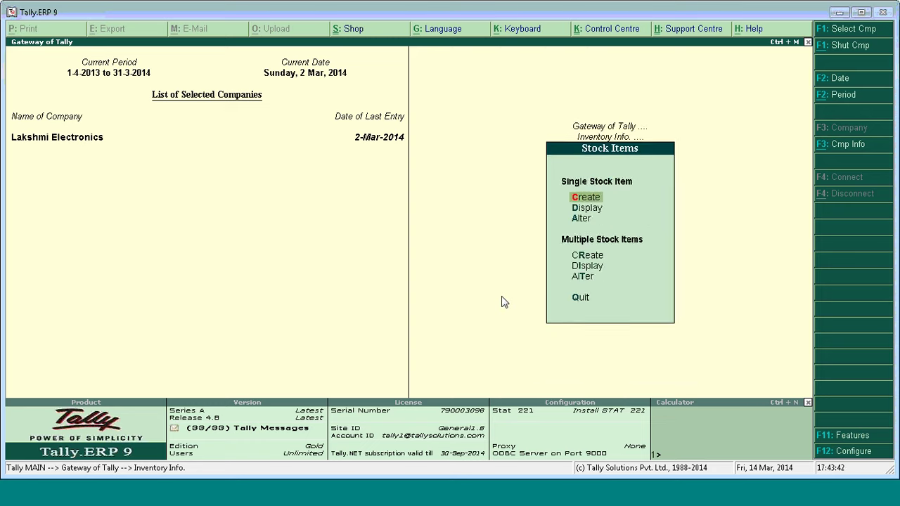
{"action": "key", "text": "Down"}
{"action": "key", "text": "Down"}
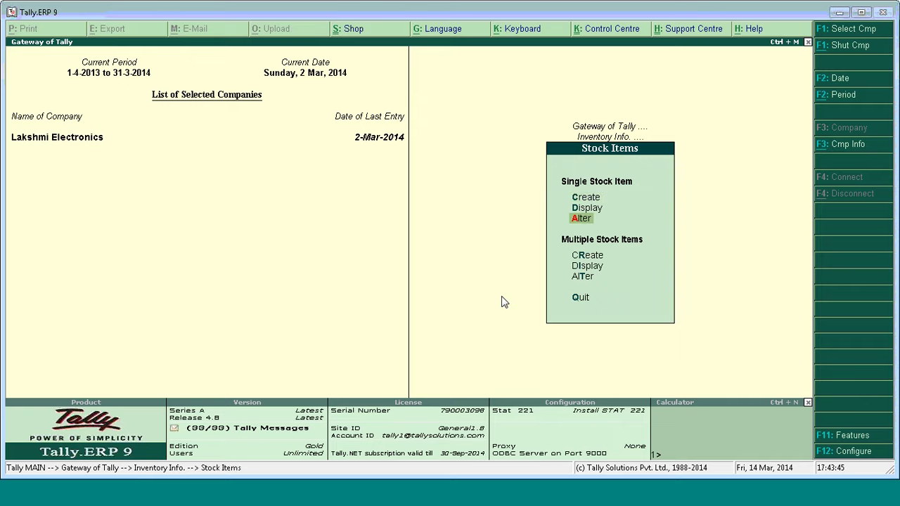
{"action": "key", "text": "Return"}
{"action": "key", "text": "Down"}
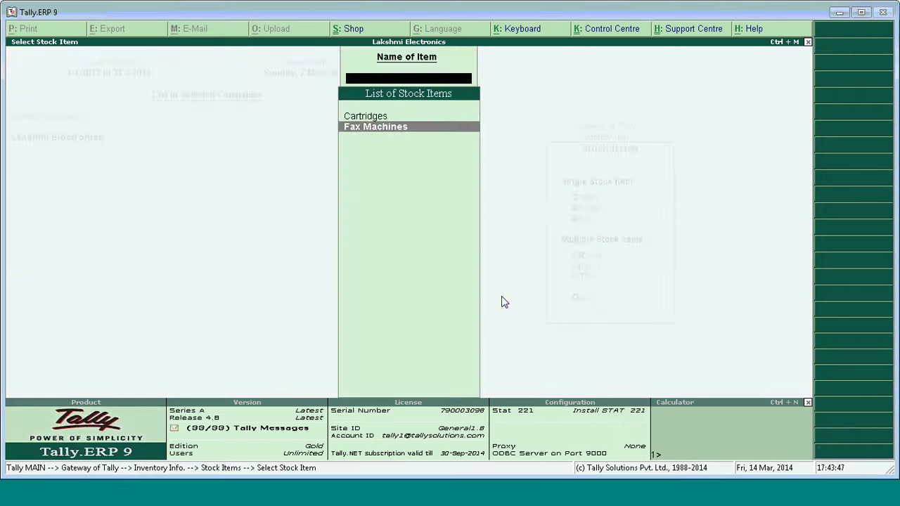
{"action": "key", "text": "Return"}
{"action": "key", "text": "Return"}
{"action": "key", "text": "Return"}
{"action": "key", "text": "Return"}
{"action": "key", "text": "Return"}
{"action": "key", "text": "Return"}
{"action": "key", "text": "Return"}
{"action": "key", "text": "Return"}
{"action": "key", "text": "Return"}
{"action": "key", "text": "Return"}
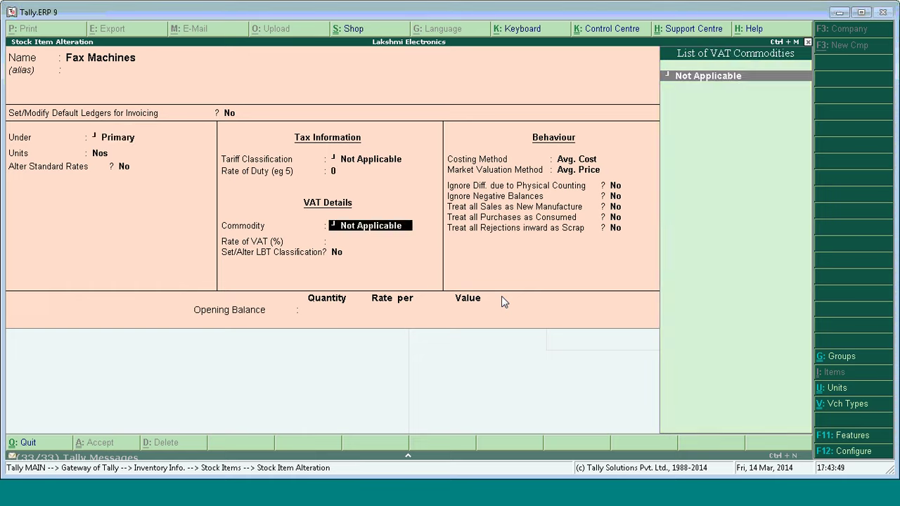
{"action": "key", "text": "Return"}
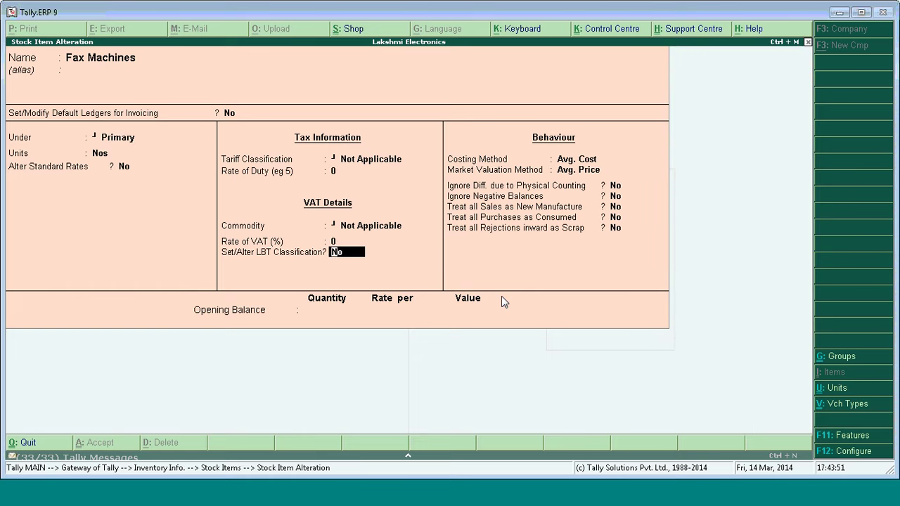
Add Pune as a second LBT zone, classified under electronic communication equipment, alongside Nashik.
{"action": "type", "text": "Y"}
{"action": "key", "text": "Return"}
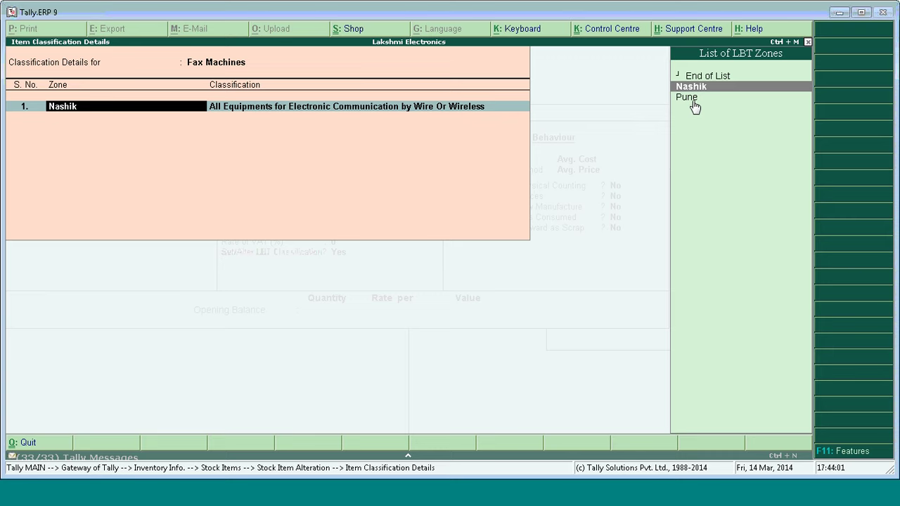
{"action": "key", "text": "Return"}
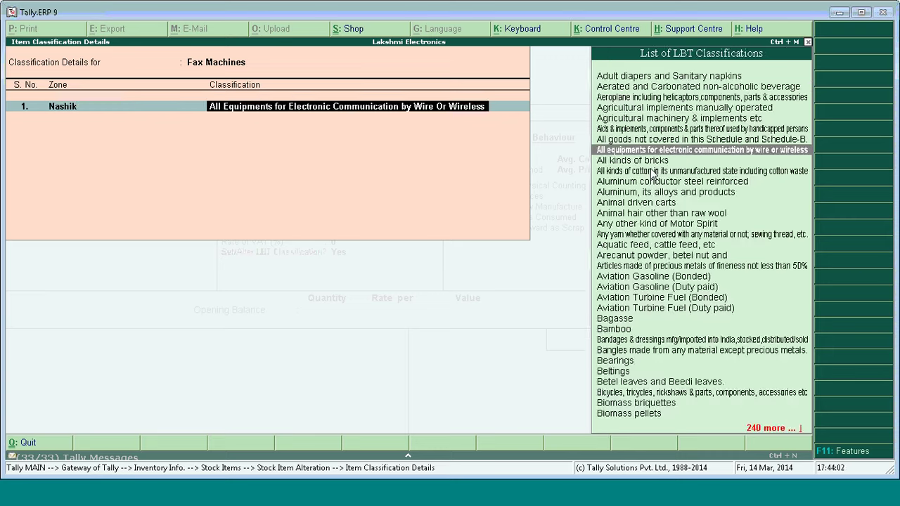
{"action": "key", "text": "Return"}
{"action": "key", "text": "Down"}
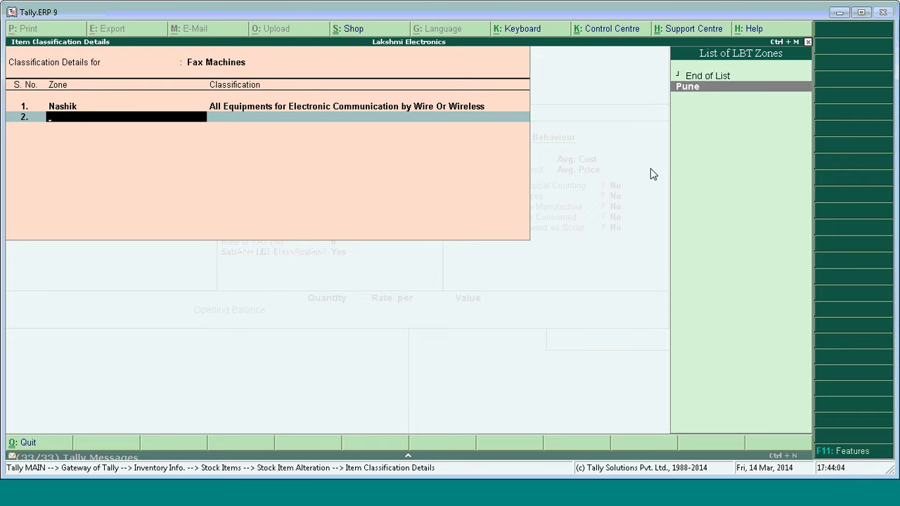
{"action": "key", "text": "Return"}
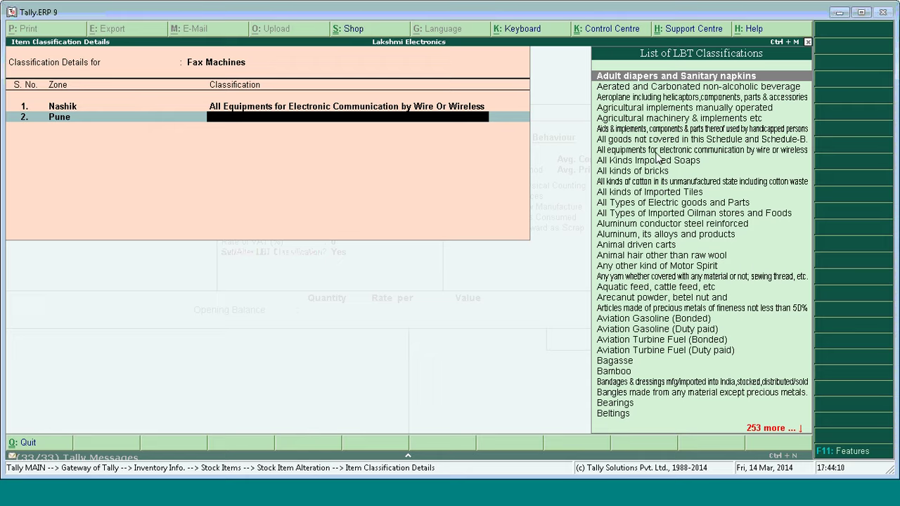
{"action": "left_click", "coordinate": [657, 150]}
{"action": "key", "text": "Return"}
{"action": "key", "text": "Return"}
{"action": "key", "text": "Return"}
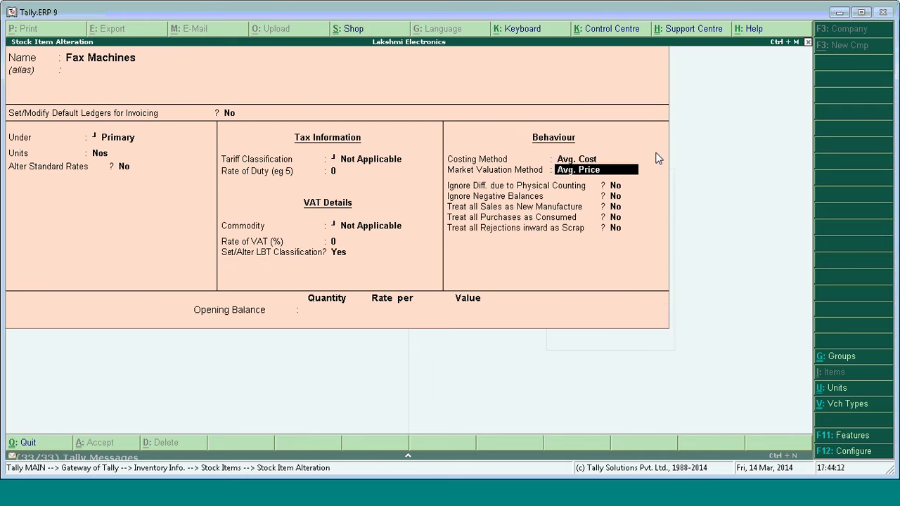
Accept the Fax Machines item and return to the Inventory Info menu.
{"action": "key", "text": "Return"}
{"action": "key", "text": "Return"}
{"action": "key", "text": "Return"}
{"action": "key", "text": "Return"}
{"action": "key", "text": "Return"}
{"action": "key", "text": "Return"}
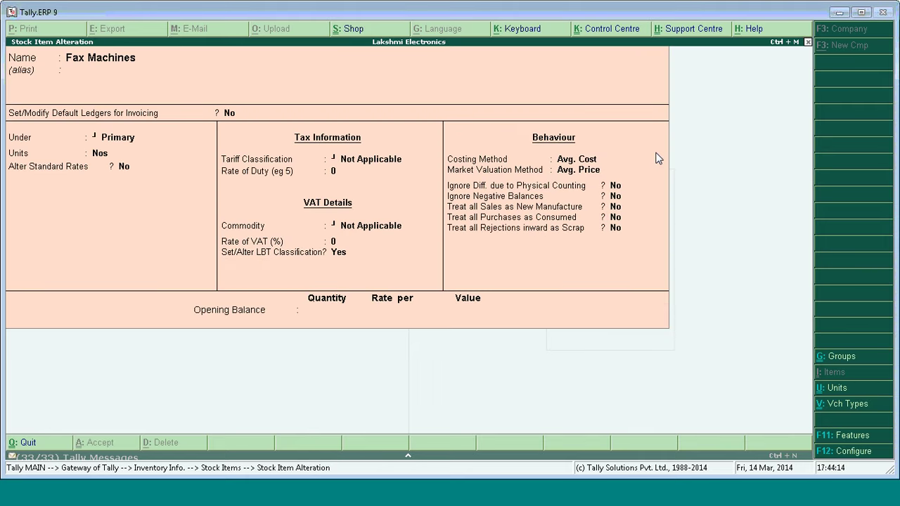
{"action": "key", "text": "Return"}
{"action": "key", "text": "Return"}
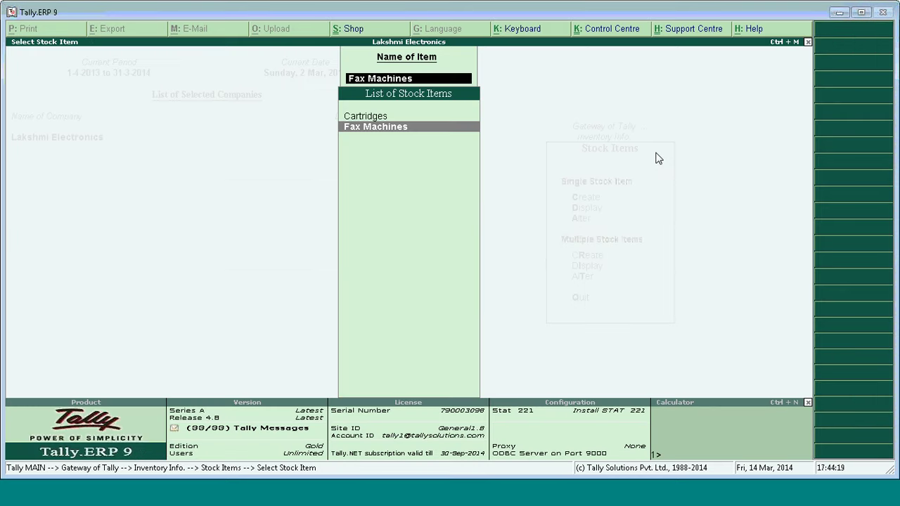
{"action": "key", "text": "Escape"}
{"action": "key", "text": "Escape"}
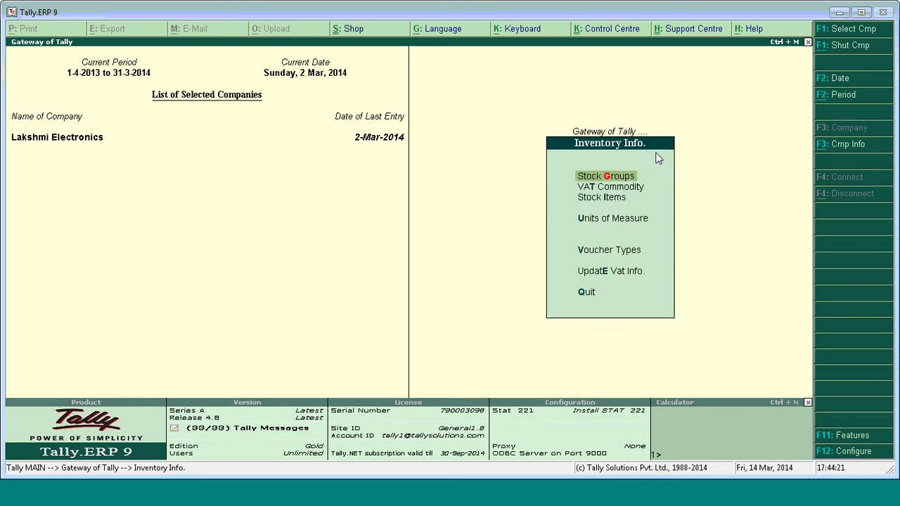
{"action": "key", "text": "Escape"}
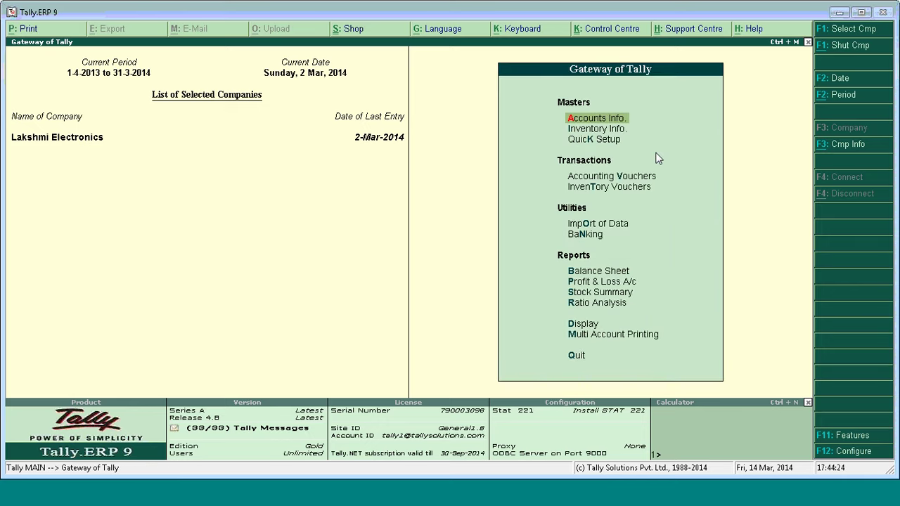
Start a purchase voucher dated 3-Mar-2014 and move to Sameer Electronics in the supplier list.
{"action": "left_click", "coordinate": [638, 180]}
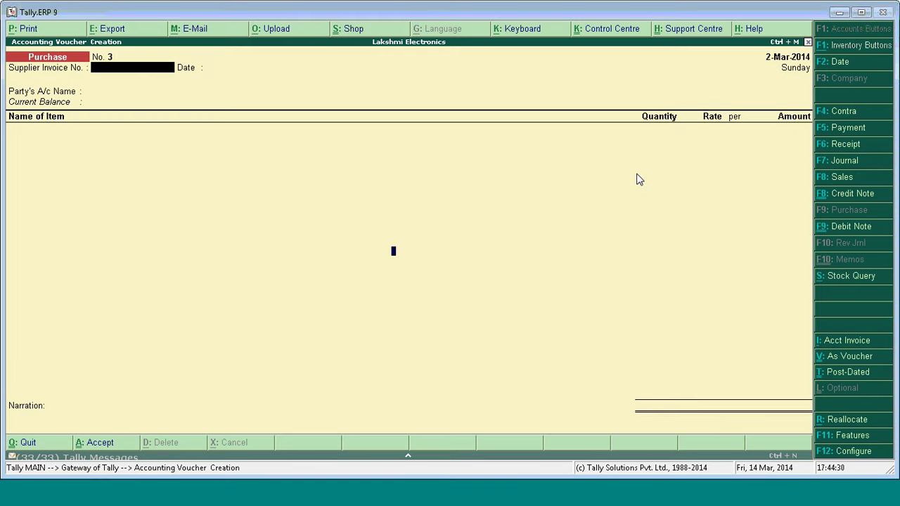
{"action": "key", "text": "F2"}
{"action": "type", "text": "3"}
{"action": "key", "text": "Return"}
{"action": "key", "text": "Return"}
{"action": "key", "text": "Return"}
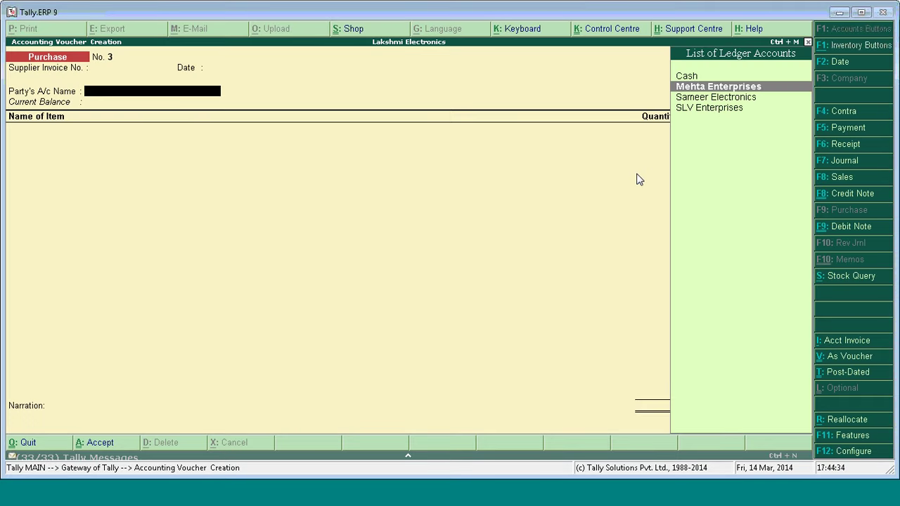
{"action": "key", "text": "Down"}
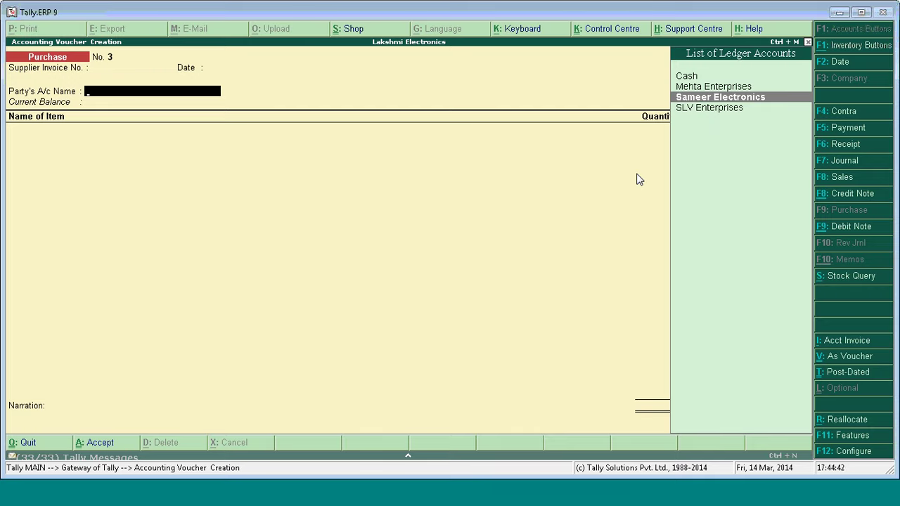
Keep Allow Separate Buyer and Consignee Names set to Yes, then choose Sameer Electronics as supplier.
{"action": "key", "text": "F12"}
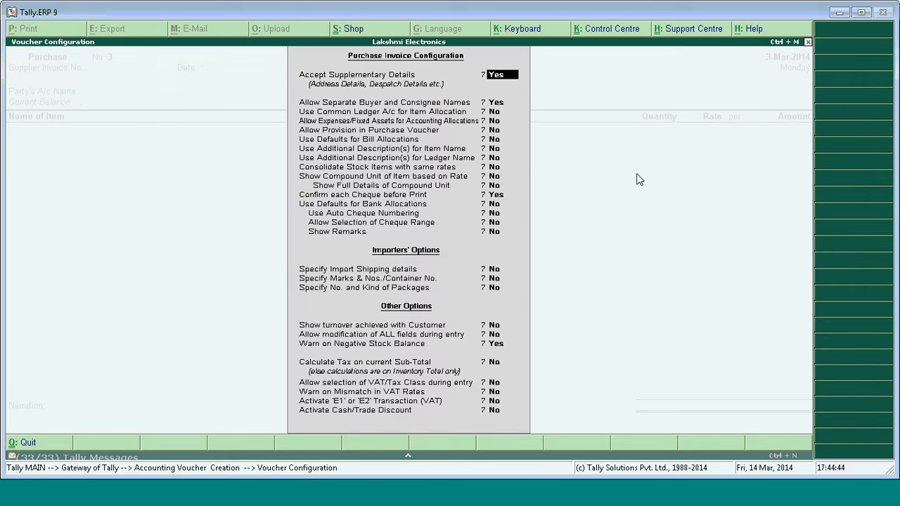
{"action": "key", "text": "Return"}
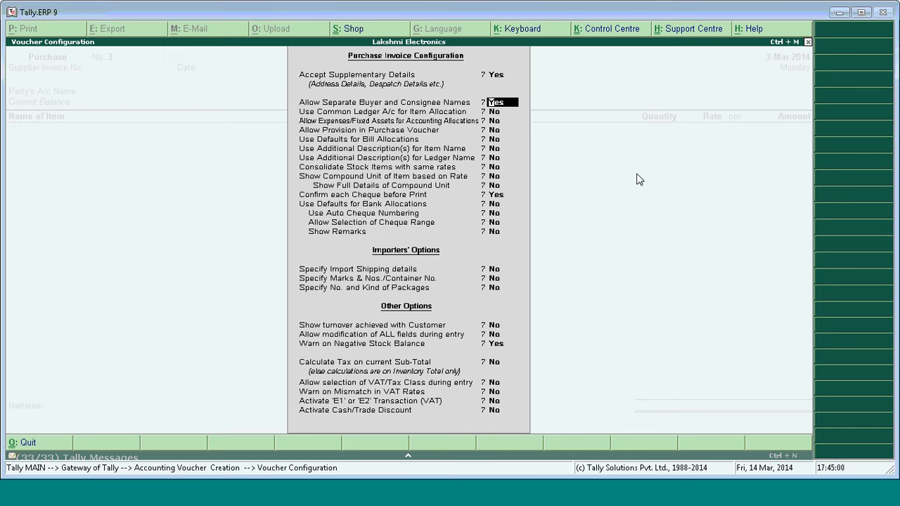
{"action": "key", "text": "Return"}
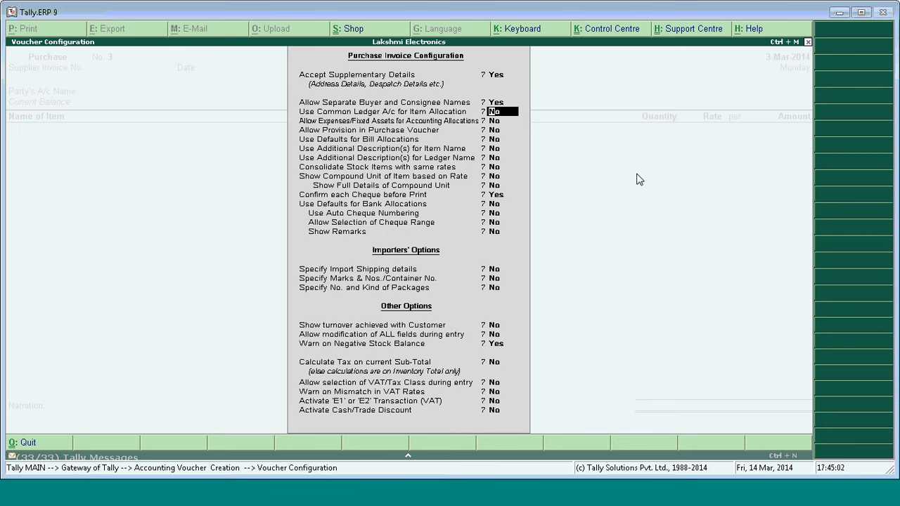
{"action": "key", "text": "ctrl+a"}
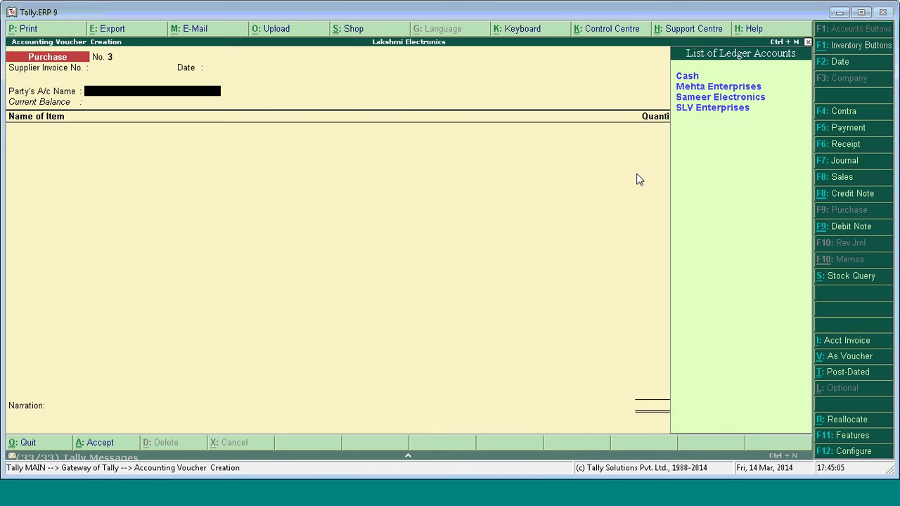
{"action": "key", "text": "Down"}
{"action": "key", "text": "Down"}
{"action": "key", "text": "Return"}
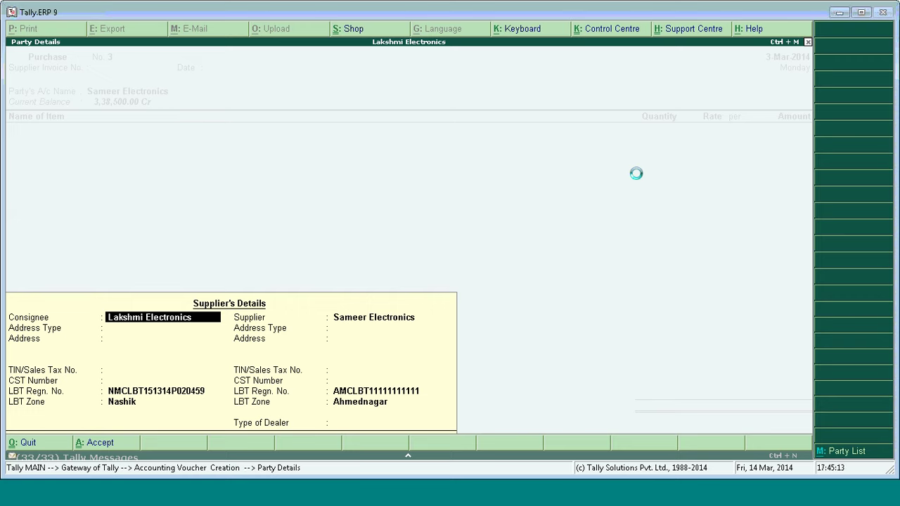
Set the consignee Lakshmi Electronics' address type to Branch Pune.
{"action": "key", "text": "Return"}
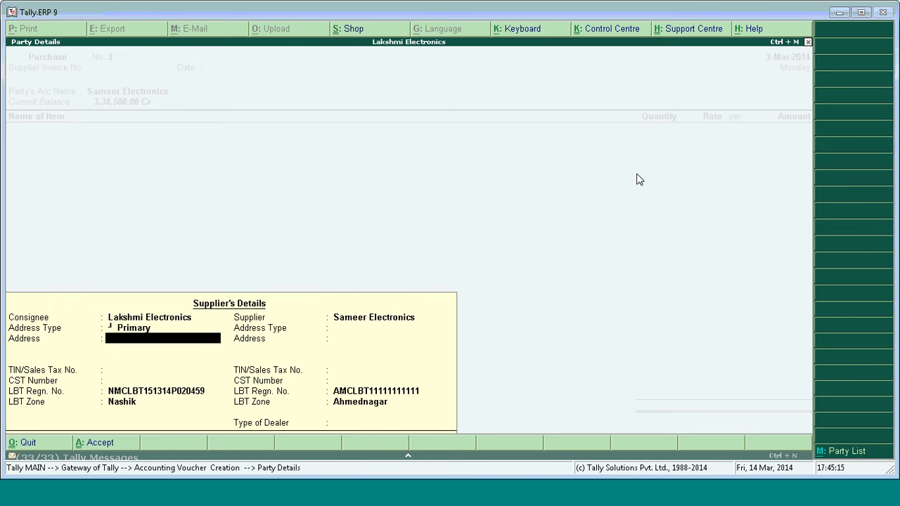
{"action": "key", "text": "Return"}
{"action": "key", "text": "Return"}
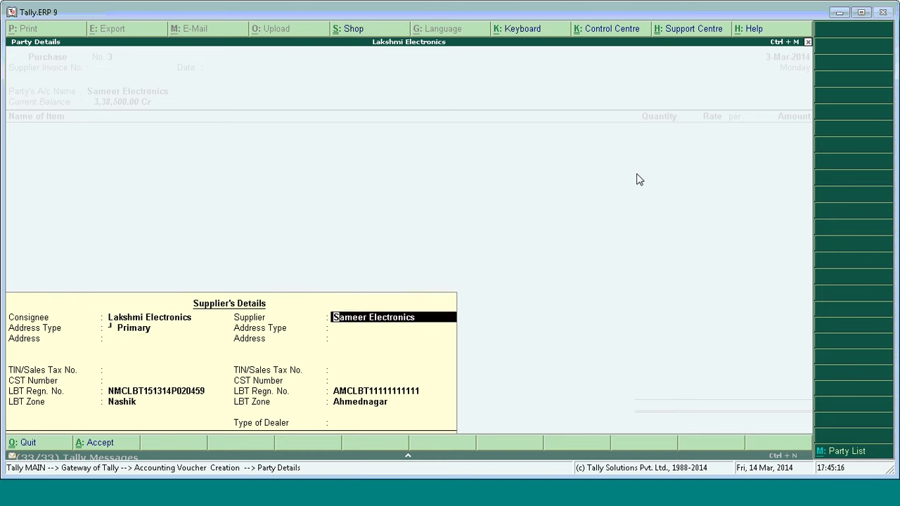
{"action": "key", "text": "BackSpace"}
{"action": "key", "text": "BackSpace"}
{"action": "key", "text": "BackSpace"}
{"action": "key", "text": "BackSpace"}
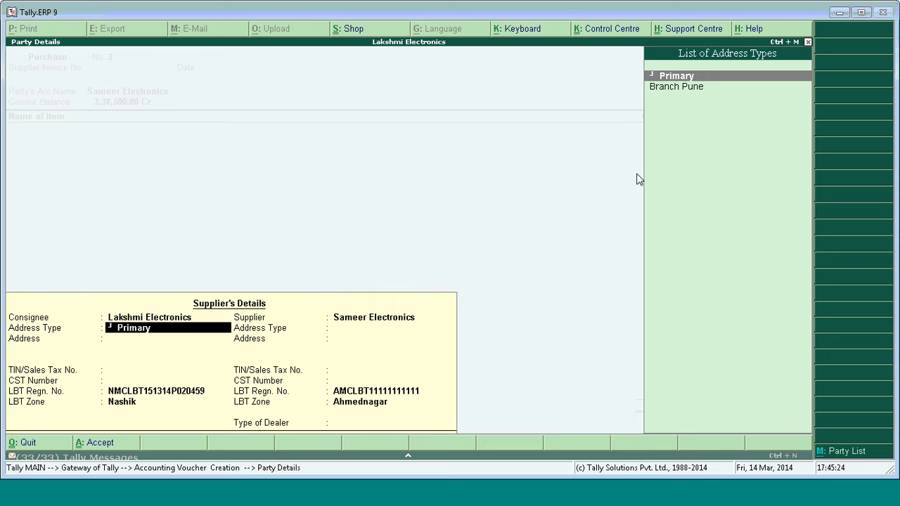
{"action": "key", "text": "Down"}
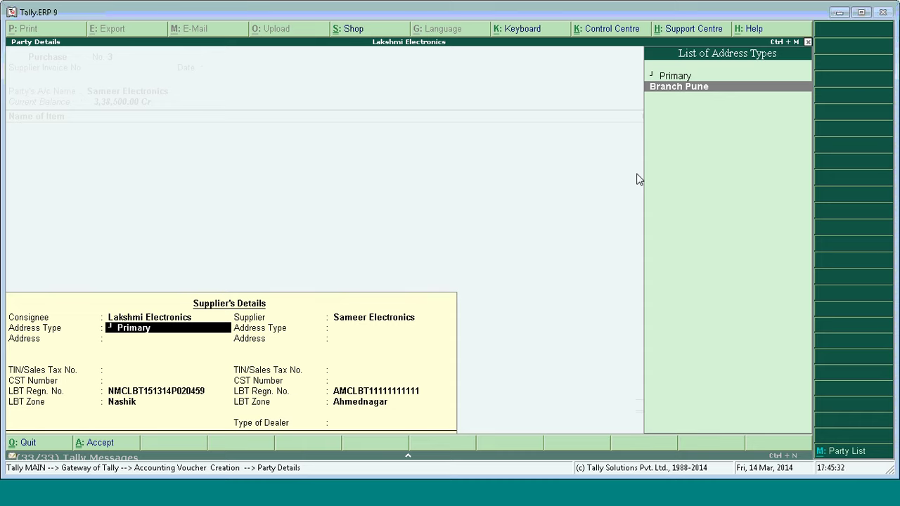
{"action": "key", "text": "Return"}
{"action": "key", "text": "Return"}
{"action": "key", "text": "Return"}
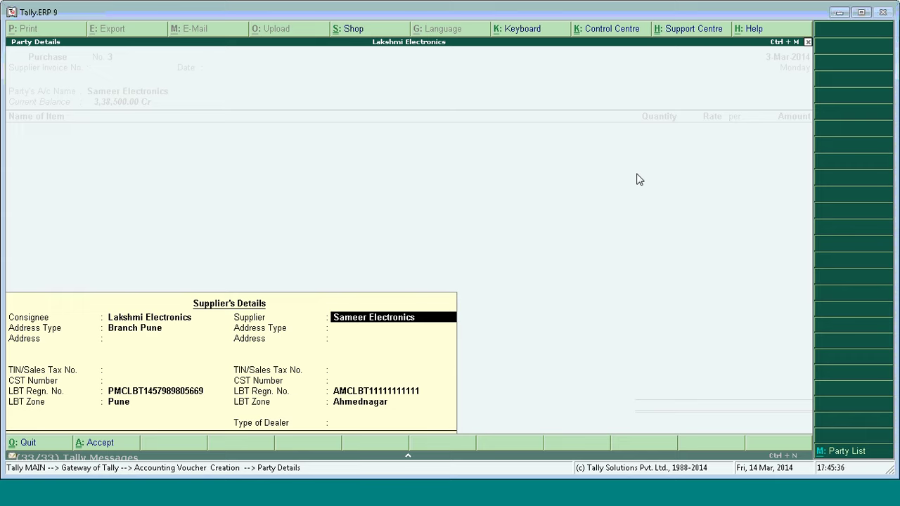
Keep Sameer Electronics' address type Primary and dealer type Not Applicable, and accept.
{"action": "key", "text": "Return"}
{"action": "key", "text": "Return"}
{"action": "key", "text": "Return"}
{"action": "key", "text": "Return"}
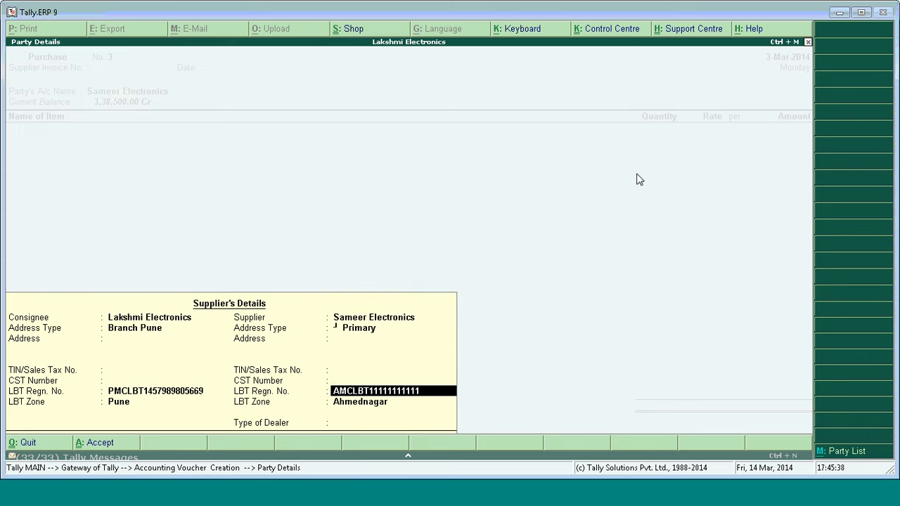
{"action": "key", "text": "Return"}
{"action": "key", "text": "BackSpace"}
{"action": "key", "text": "BackSpace"}
{"action": "key", "text": "BackSpace"}
{"action": "key", "text": "BackSpace"}
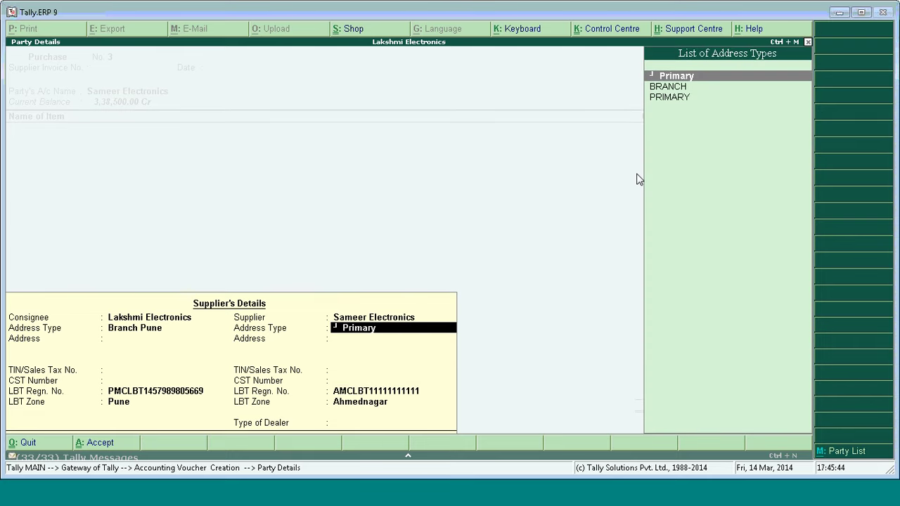
{"action": "key", "text": "Return"}
{"action": "key", "text": "Return"}
{"action": "key", "text": "Return"}
{"action": "key", "text": "Return"}
{"action": "key", "text": "Return"}
{"action": "key", "text": "Return"}
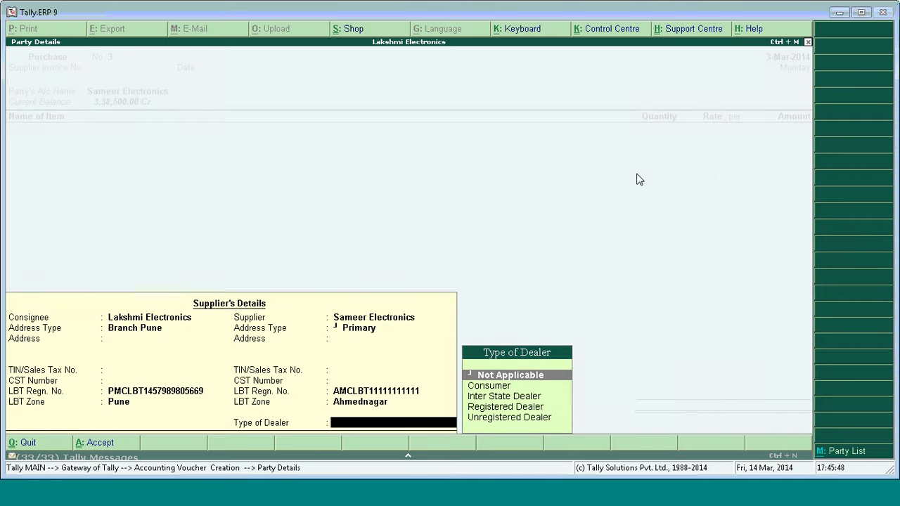
{"action": "key", "text": "Return"}
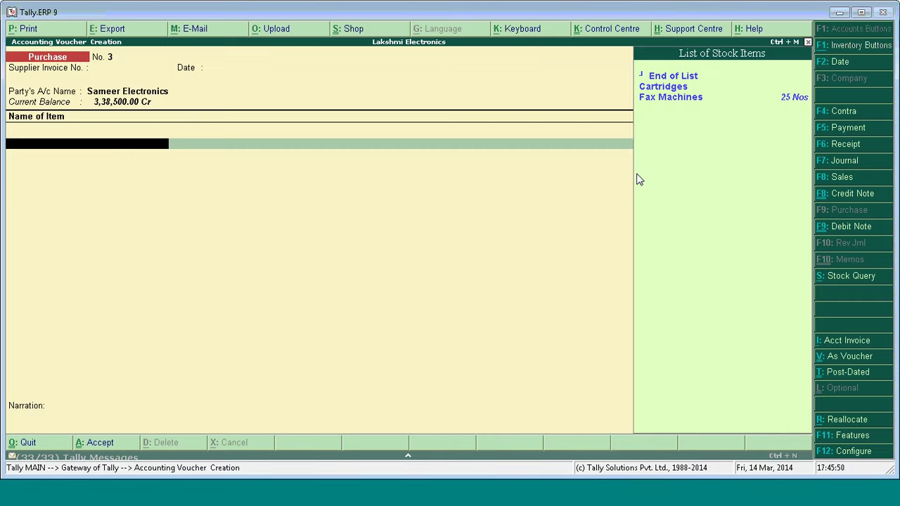
Add 20 Nos of Fax Machines at 11,500 under the Purchases @ 12.5% tax class.
{"action": "key", "text": "Down"}
{"action": "key", "text": "Down"}
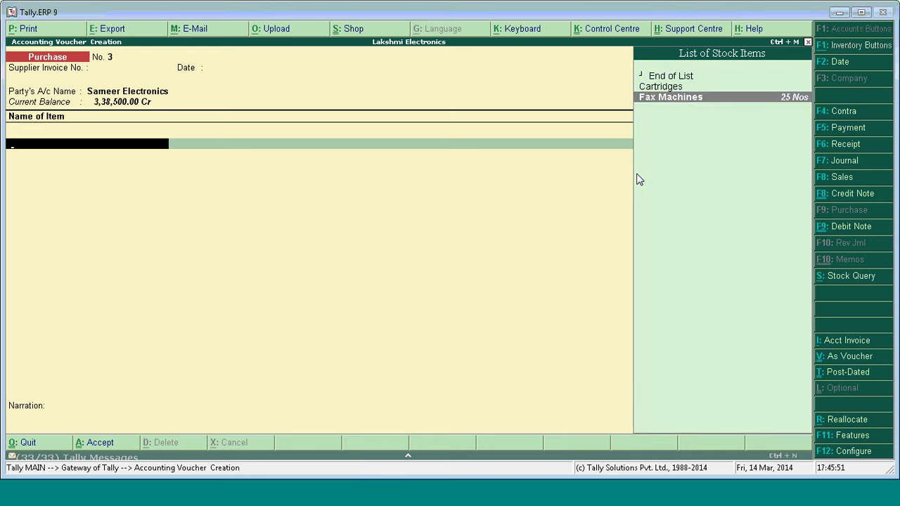
{"action": "key", "text": "Return"}
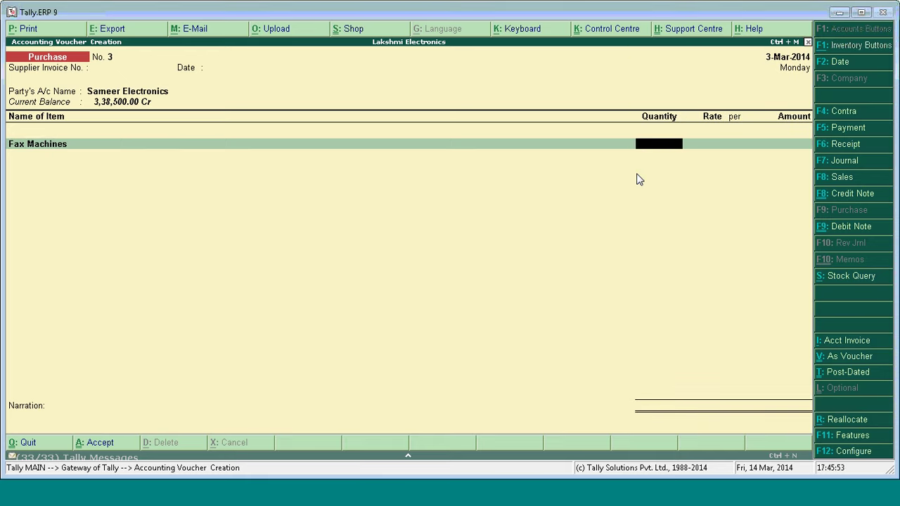
{"action": "type", "text": "20"}
{"action": "key", "text": "Return"}
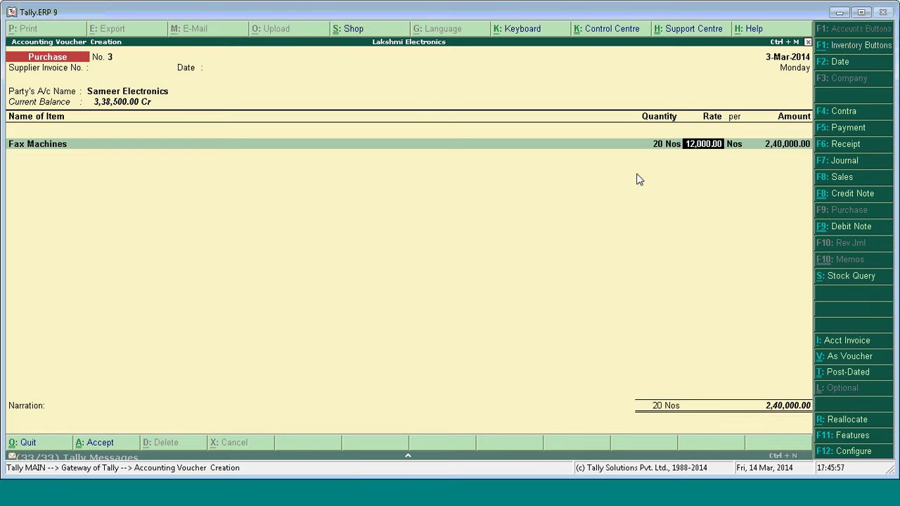
{"action": "type", "text": "11,500"}
{"action": "key", "text": "Return"}
{"action": "key", "text": "Return"}
{"action": "key", "text": "Return"}
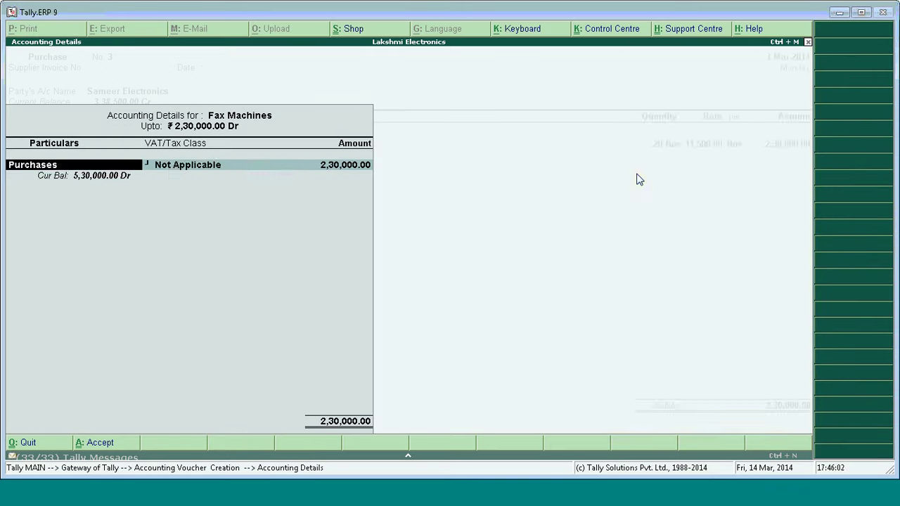
{"action": "key", "text": "Return"}
{"action": "type", "text": "PURCHA"}
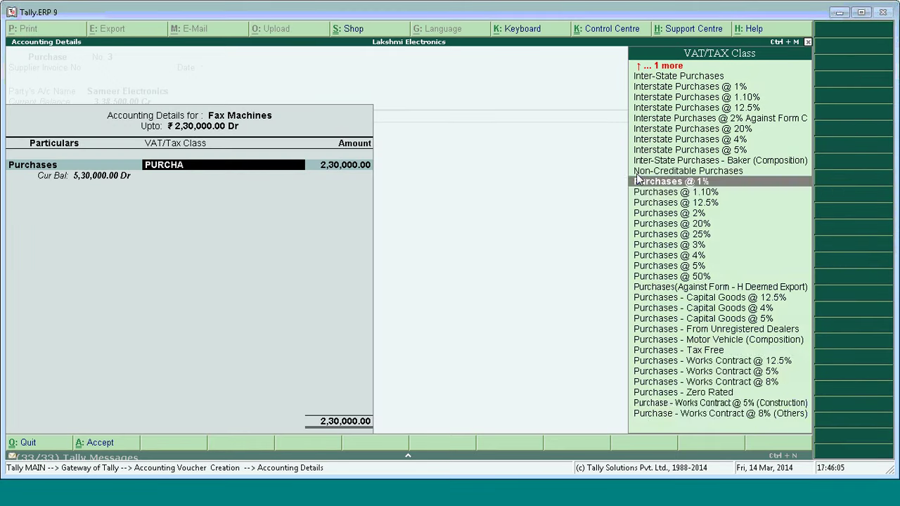
{"action": "key", "text": "Down"}
{"action": "key", "text": "Down"}
{"action": "key", "text": "Return"}
{"action": "key", "text": "Return"}
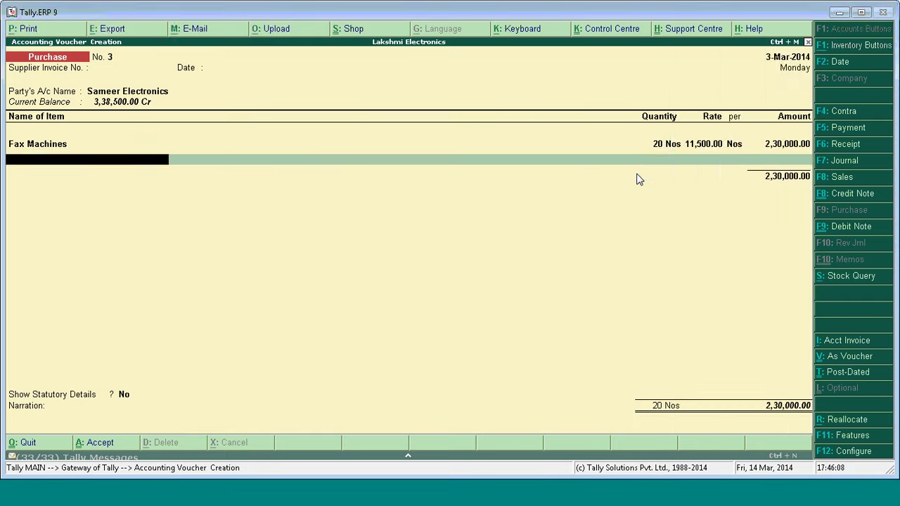
Add the Input VAT @ 12.5% ledger, skip statutory details, and accept New Ref 3.
{"action": "key", "text": "Return"}
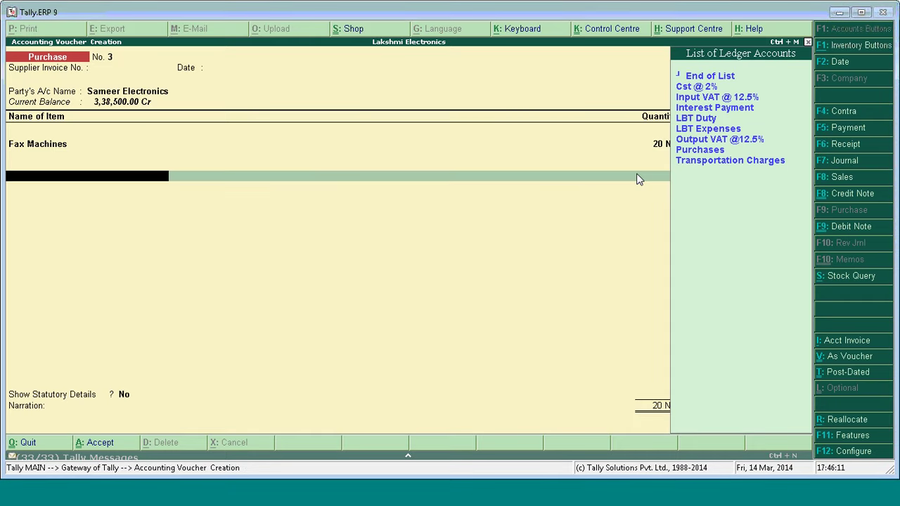
{"action": "key", "text": "Up"}
{"action": "key", "text": "Up"}
{"action": "key", "text": "Up"}
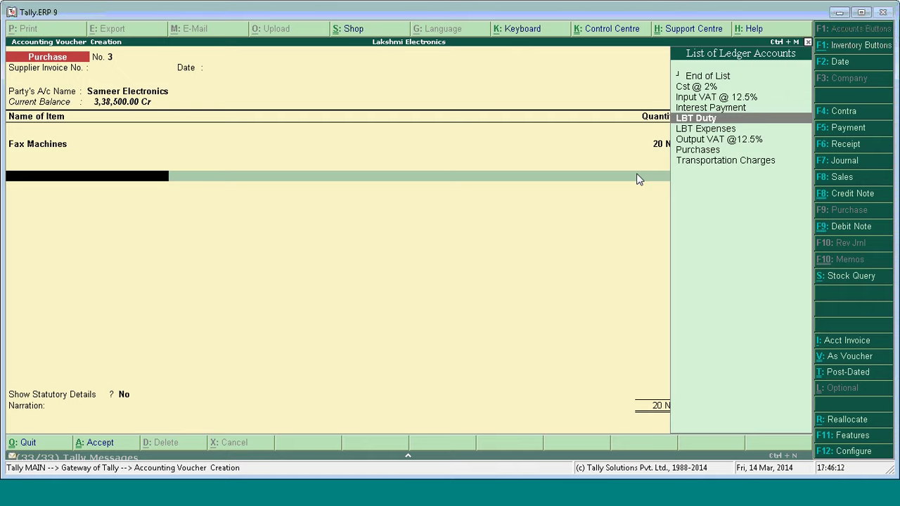
{"action": "key", "text": "Up"}
{"action": "key", "text": "Up"}
{"action": "key", "text": "Return"}
{"action": "key", "text": "Return"}
{"action": "key", "text": "Return"}
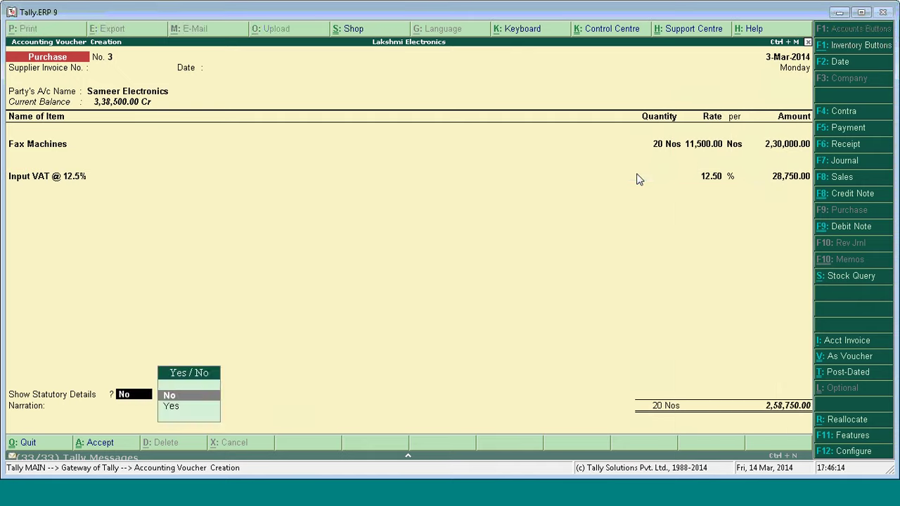
{"action": "key", "text": "Return"}
{"action": "key", "text": "Return"}
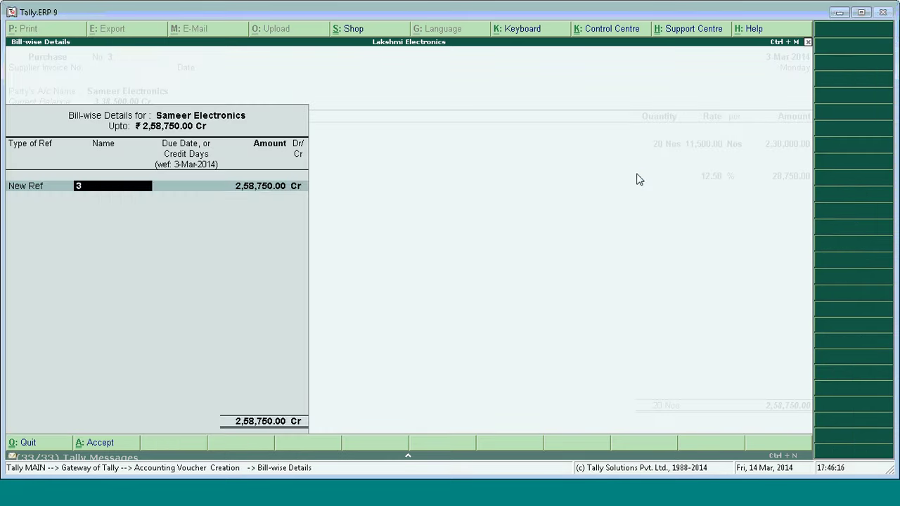
{"action": "key", "text": "Return"}
{"action": "key", "text": "Return"}
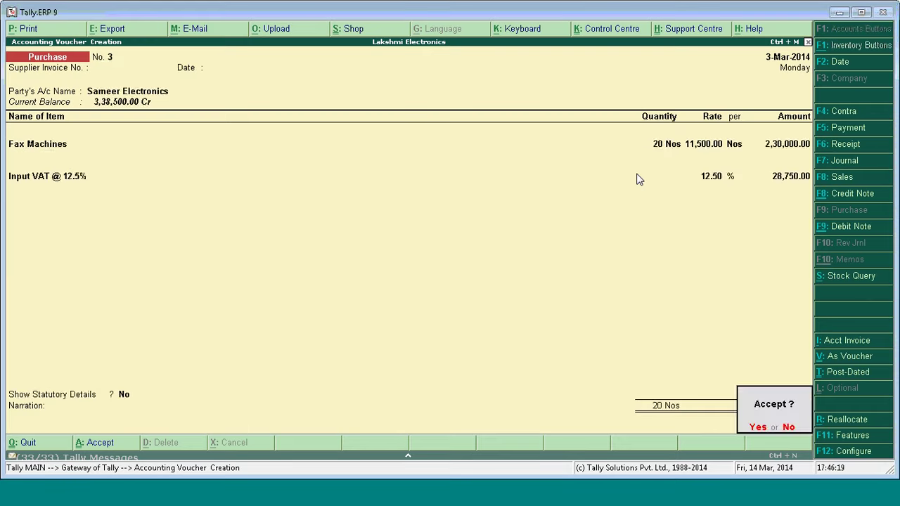
{"action": "key", "text": "Return"}
Save the purchase voucher and open the LBT Computation report for the Pune zone.
{"action": "key", "text": "Escape"}
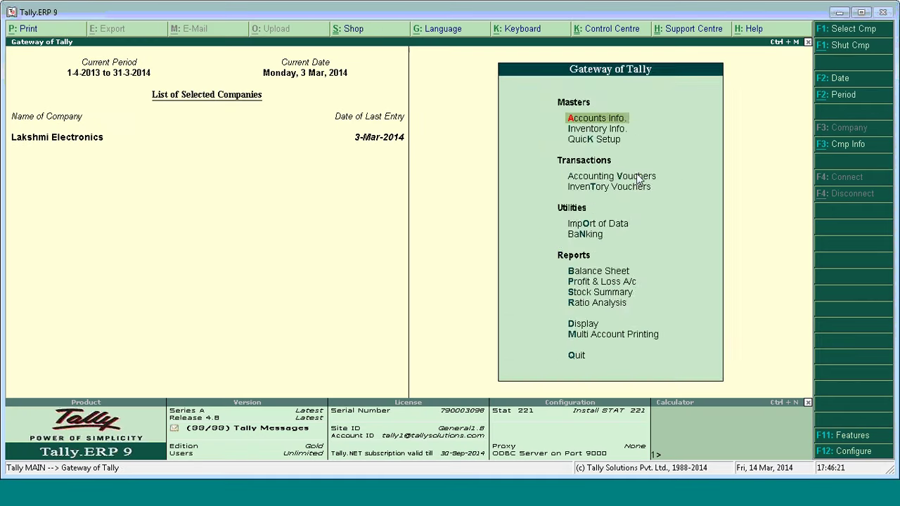
{"action": "key", "text": "d"}
{"action": "key", "text": "p"}
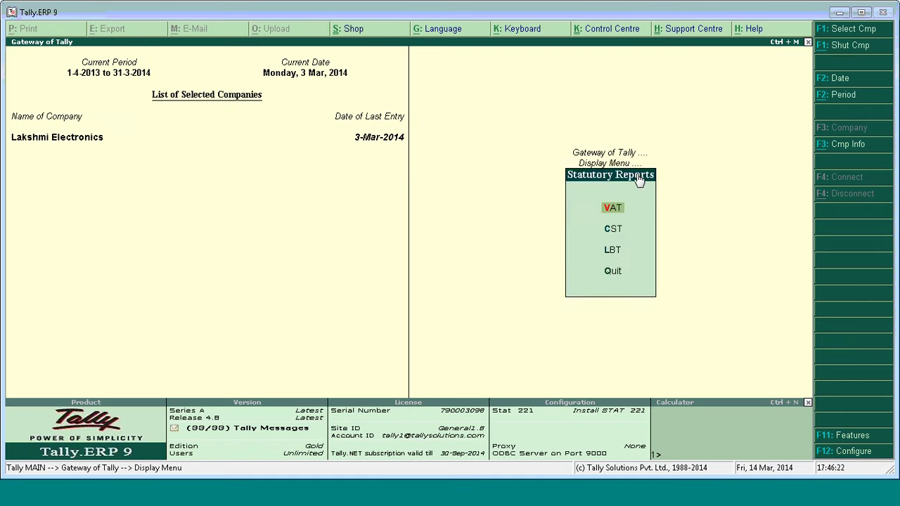
{"action": "key", "text": "l"}
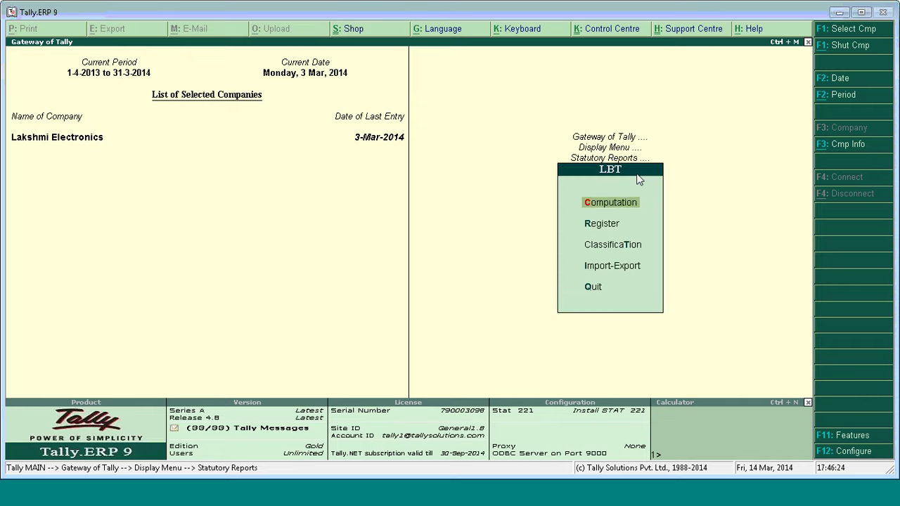
{"action": "key", "text": "c"}
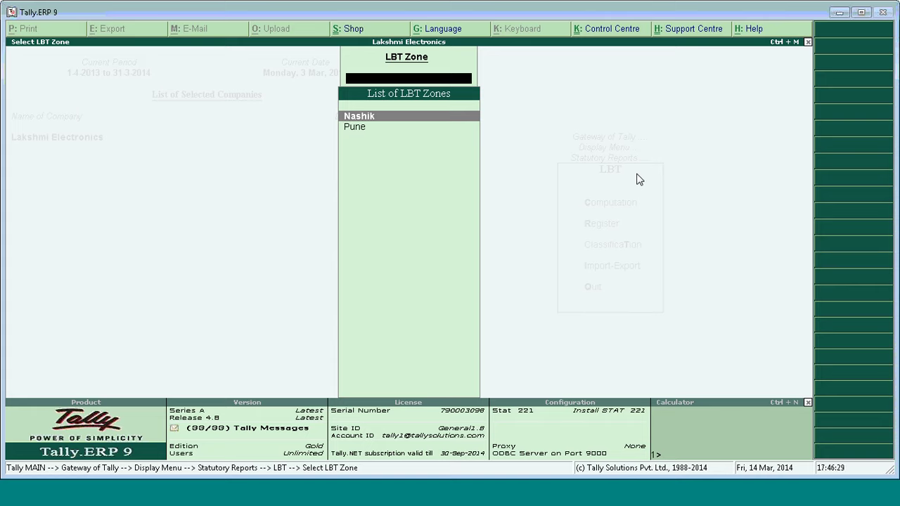
{"action": "key", "text": "Down"}
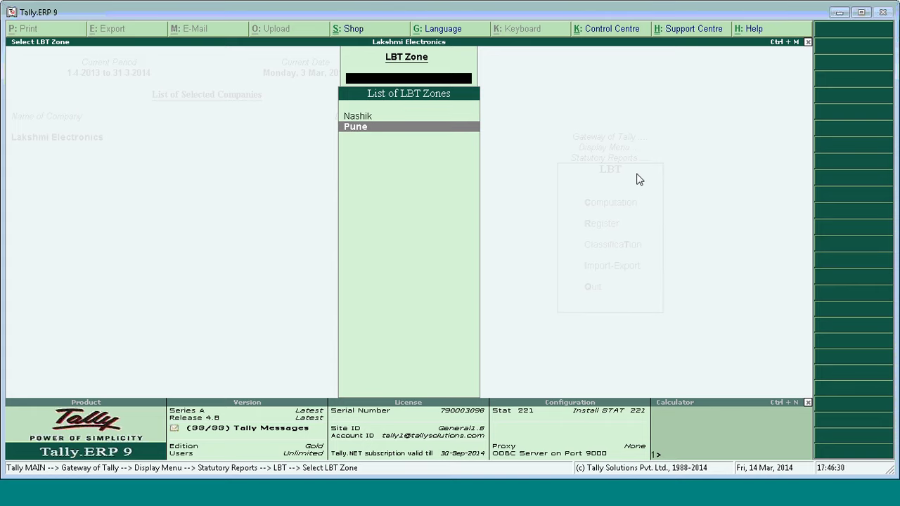
{"action": "key", "text": "Return"}
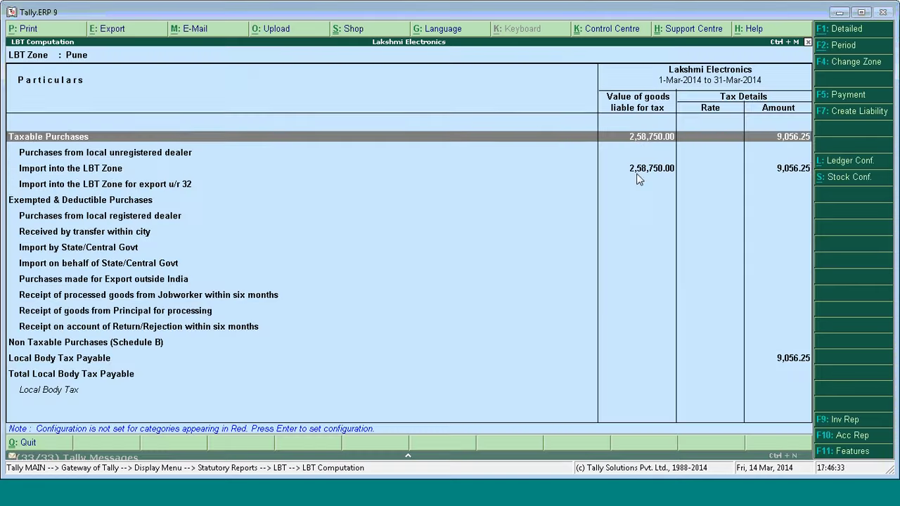
Review the Import into the LBT Zone vouchers, then back out to the Display Menu.
{"action": "key", "text": "Down"}
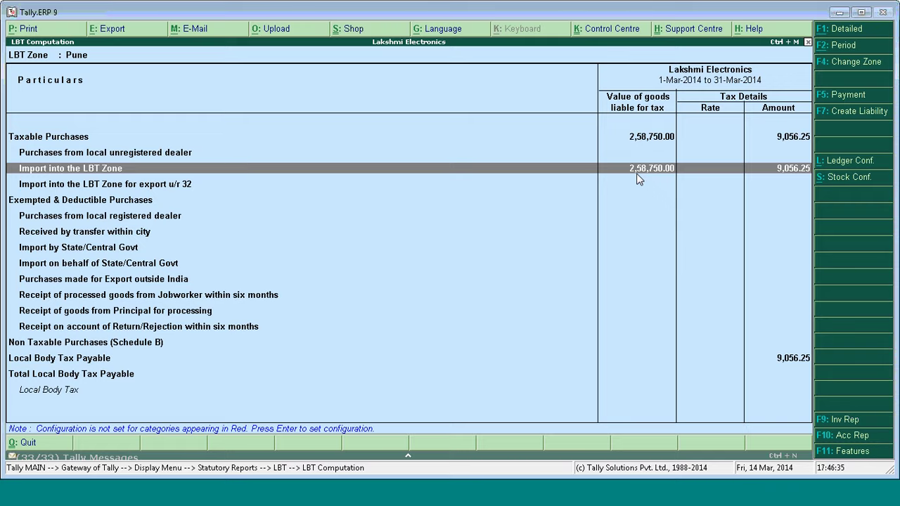
{"action": "key", "text": "Return"}
{"action": "key", "text": "Escape"}
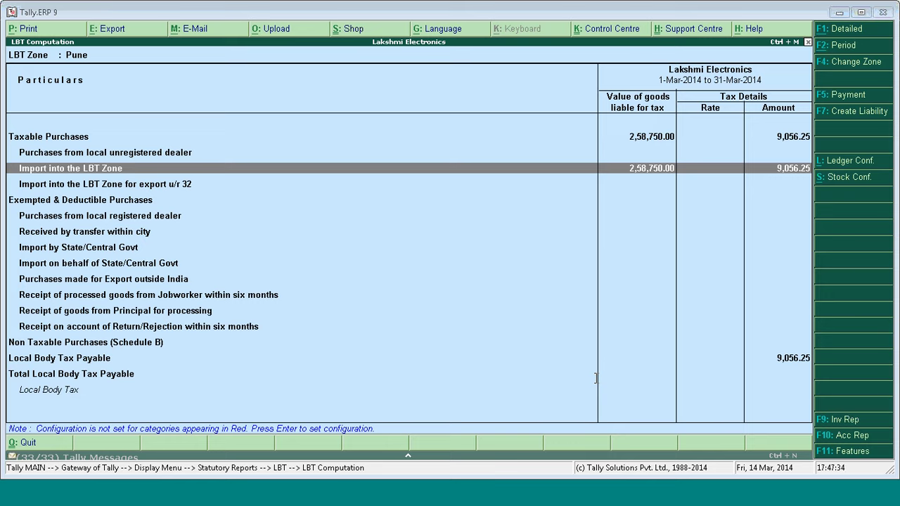
{"action": "left_click", "coordinate": [437, 327]}
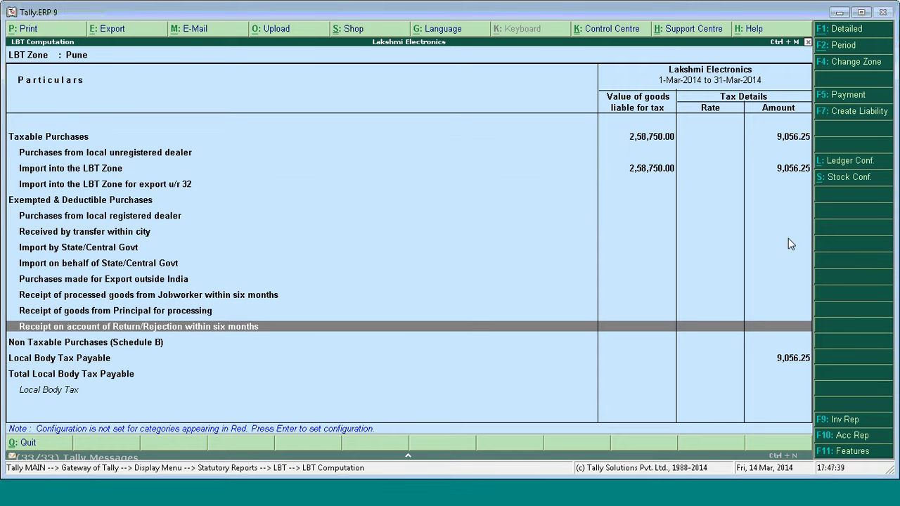
{"action": "key", "text": "Escape"}
{"action": "key", "text": "Escape"}
{"action": "key", "text": "Escape"}
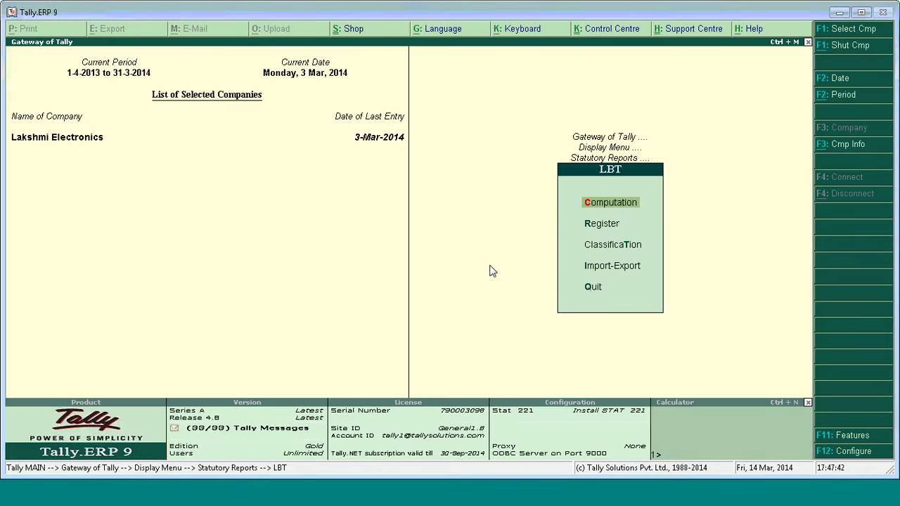
{"action": "key", "text": "Escape"}
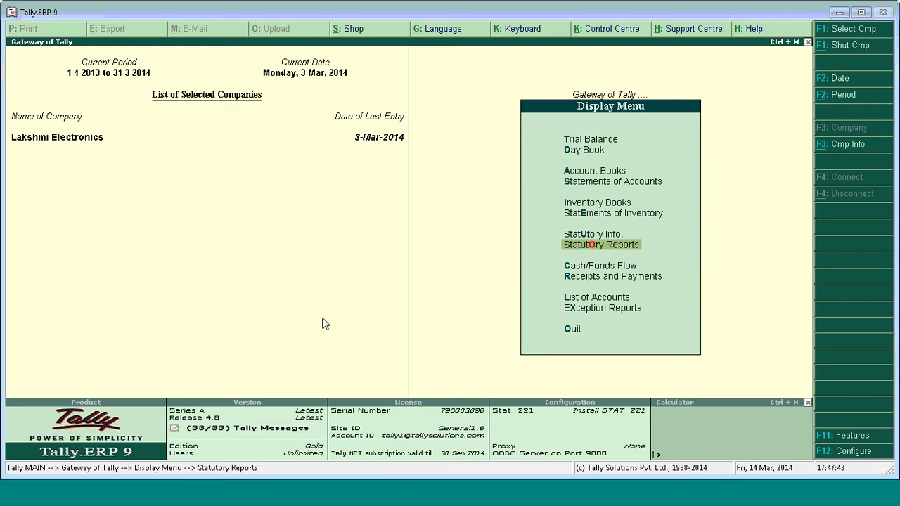
Switch to PowerPoint and run the slide show briefly from slide 18 to Questions and Answers.
{"action": "left_click", "coordinate": [265, 473]}
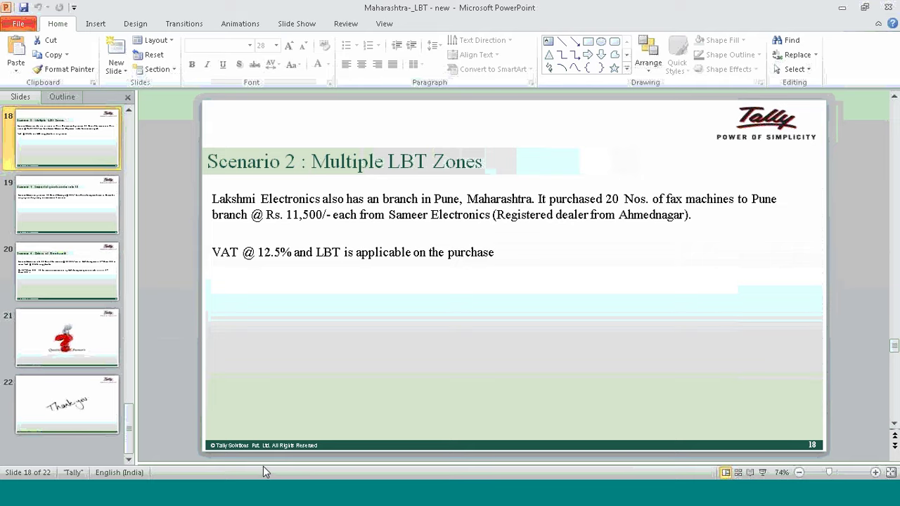
{"action": "left_click", "coordinate": [763, 473]}
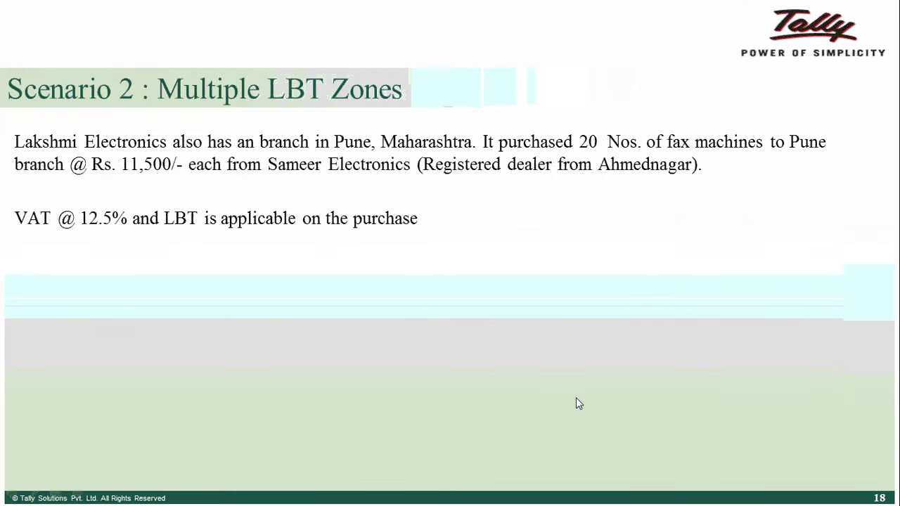
{"action": "key", "text": "Right"}
{"action": "key", "text": "Right"}
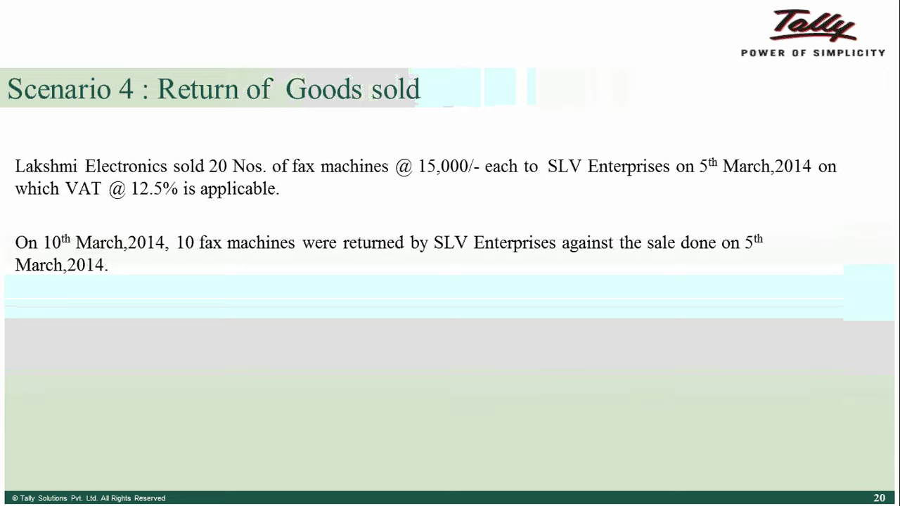
{"action": "key", "text": "Right"}
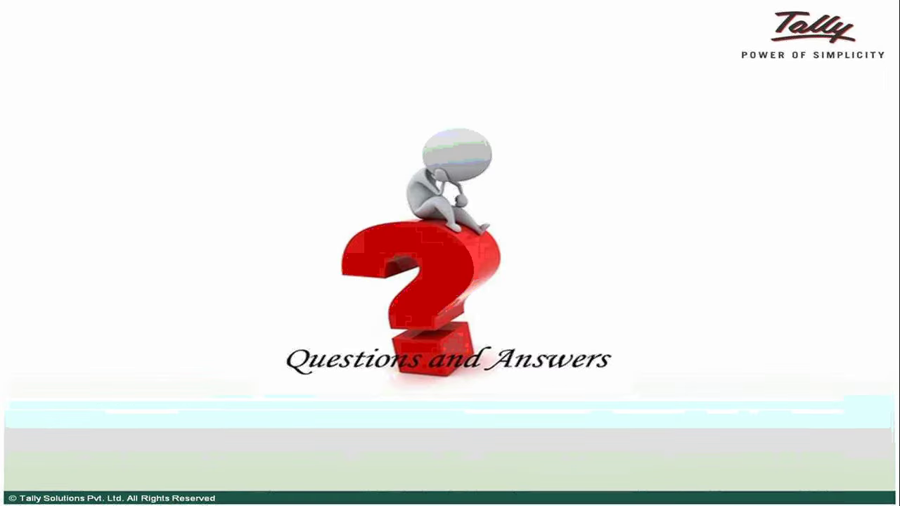
{"action": "key", "text": "Escape"}
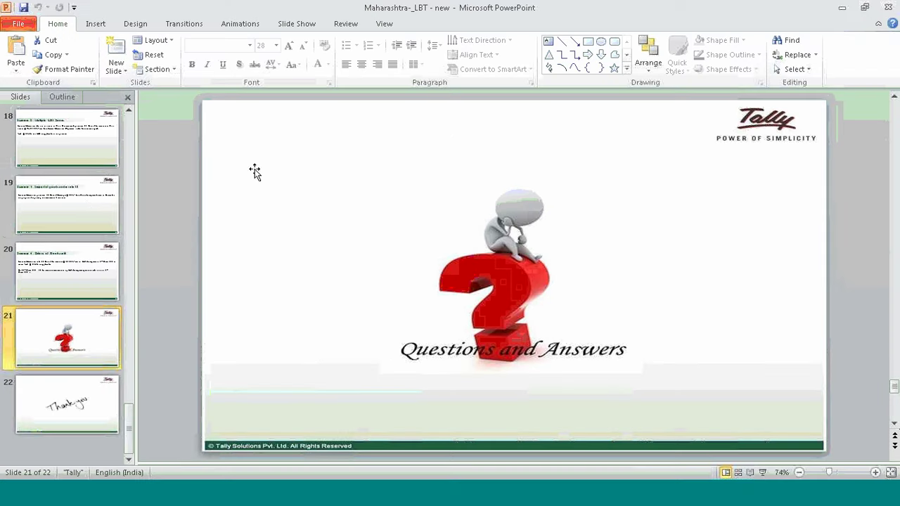
Present the Scenario 3 slide (slide 19) full screen from the current slide.
{"action": "left_click", "coordinate": [86, 199]}
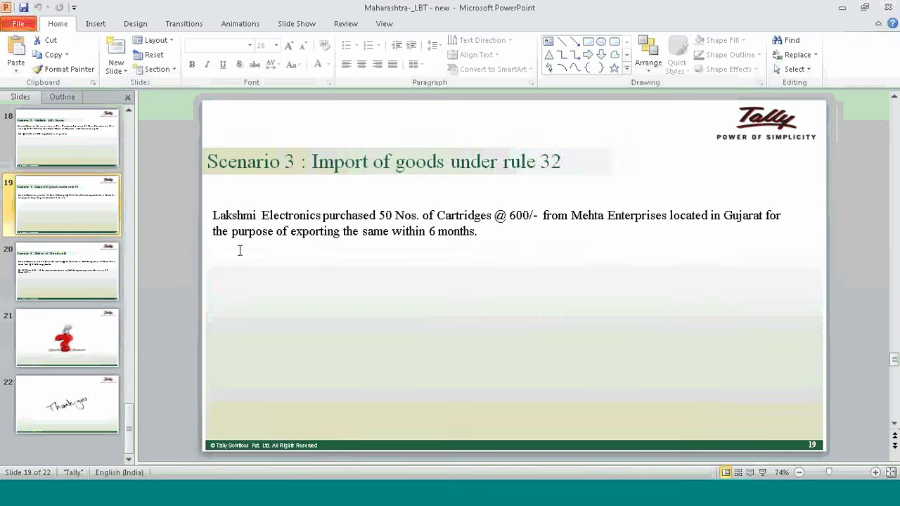
{"action": "left_click", "coordinate": [284, 276]}
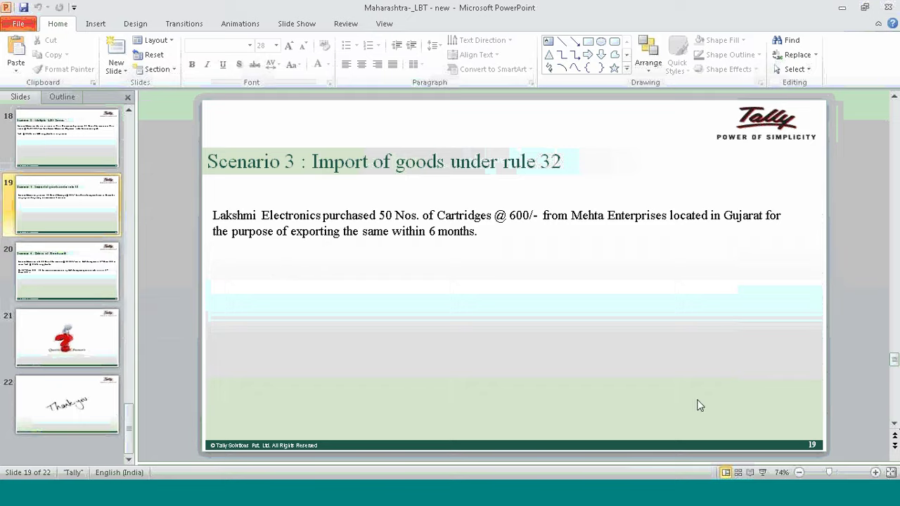
{"action": "left_click", "coordinate": [762, 472]}
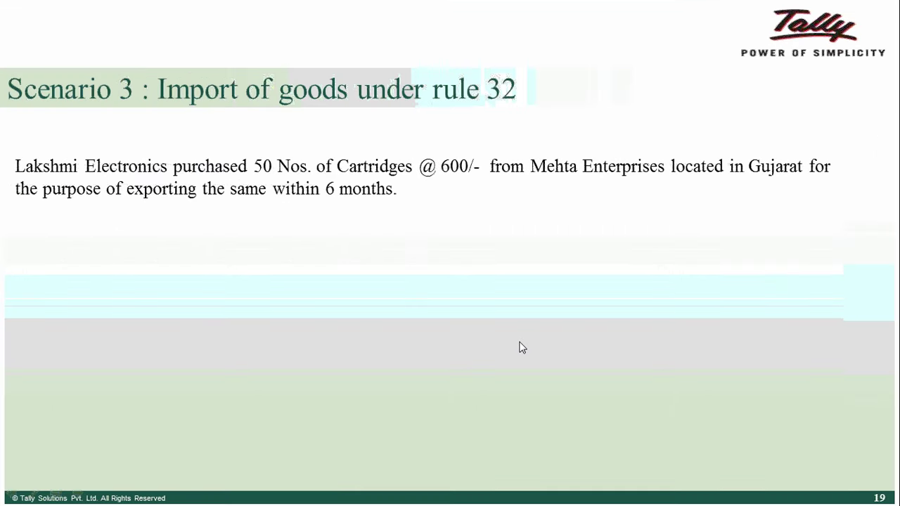
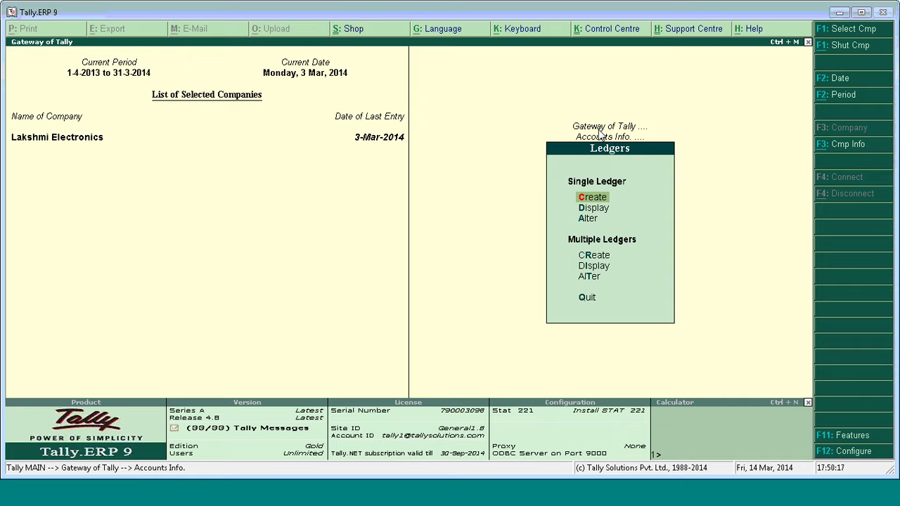
Open the Mehta Enterprises ledger for alteration and step through its fields to the mailing details.
{"action": "key", "text": "Down"}
{"action": "key", "text": "Down"}
{"action": "key", "text": "Return"}
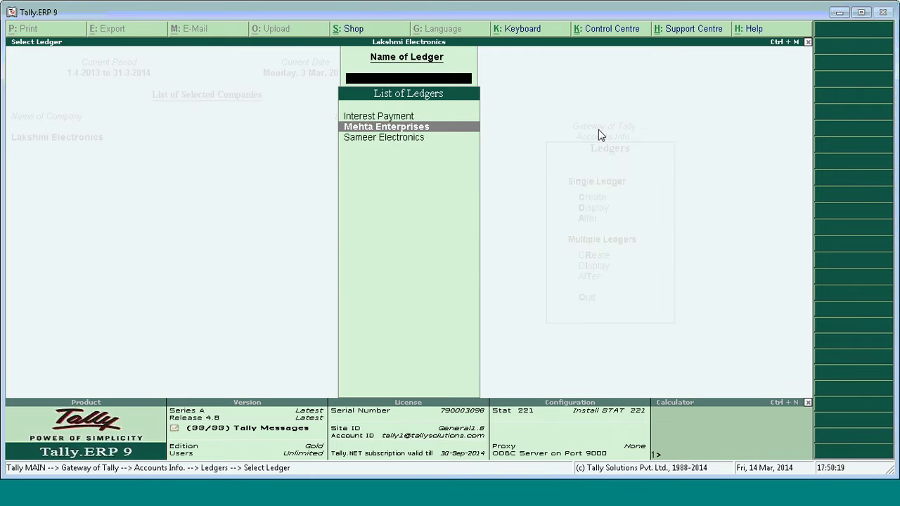
{"action": "type", "text": "Meh"}
{"action": "key", "text": "Return"}
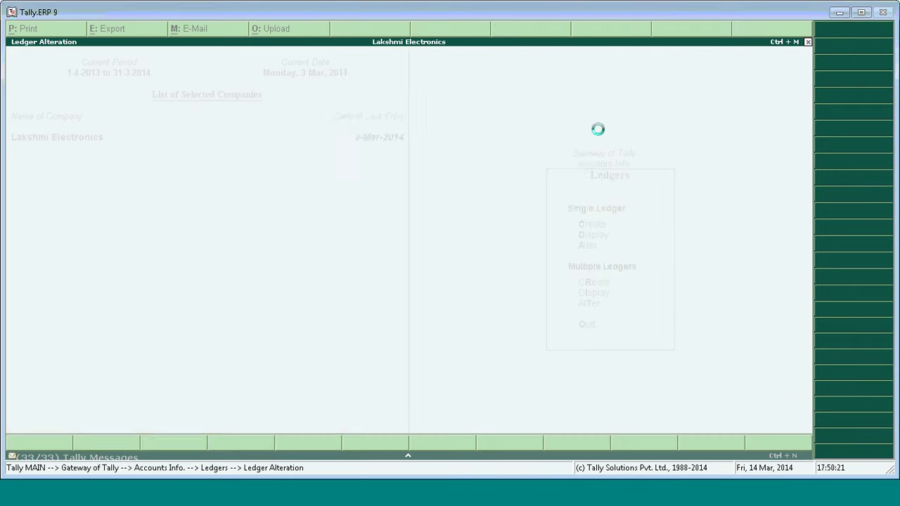
{"action": "key", "text": "Return"}
{"action": "key", "text": "Return"}
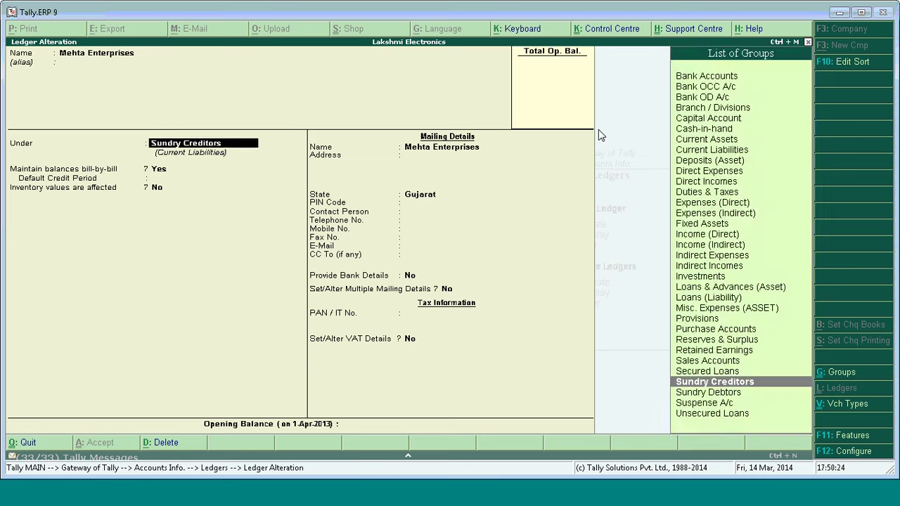
{"action": "key", "text": "Return"}
{"action": "key", "text": "Return"}
{"action": "key", "text": "Return"}
{"action": "key", "text": "Return"}
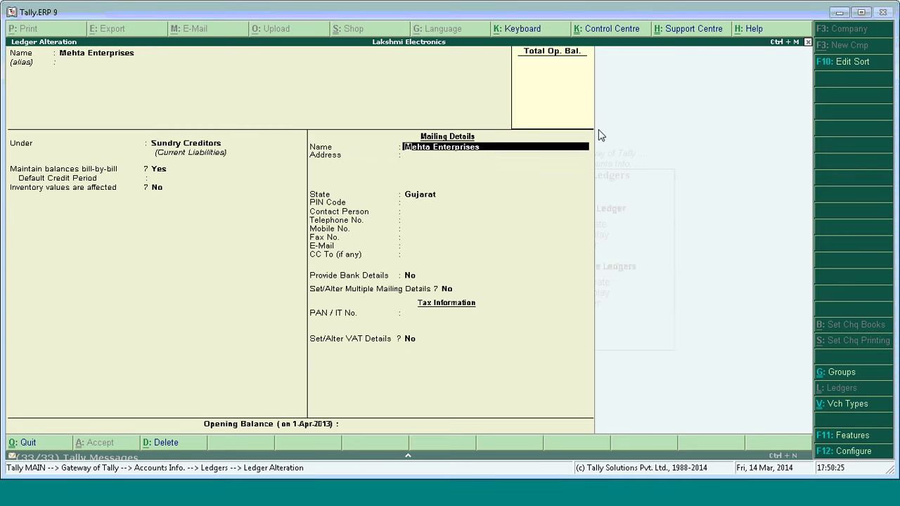
{"action": "key", "text": "Return"}
{"action": "key", "text": "Return"}
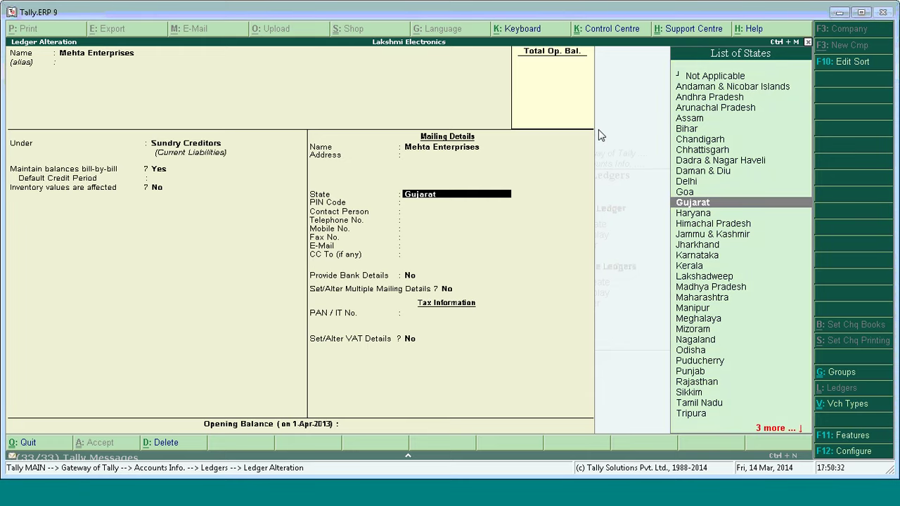
Keep Gujarat as the state and the VAT details unchanged, accept the ledger, and return to Gateway of Tally.
{"action": "key", "text": "Return"}
{"action": "key", "text": "Return"}
{"action": "key", "text": "Return"}
{"action": "key", "text": "Return"}
{"action": "key", "text": "Return"}
{"action": "key", "text": "Return"}
{"action": "key", "text": "Return"}
{"action": "key", "text": "Return"}
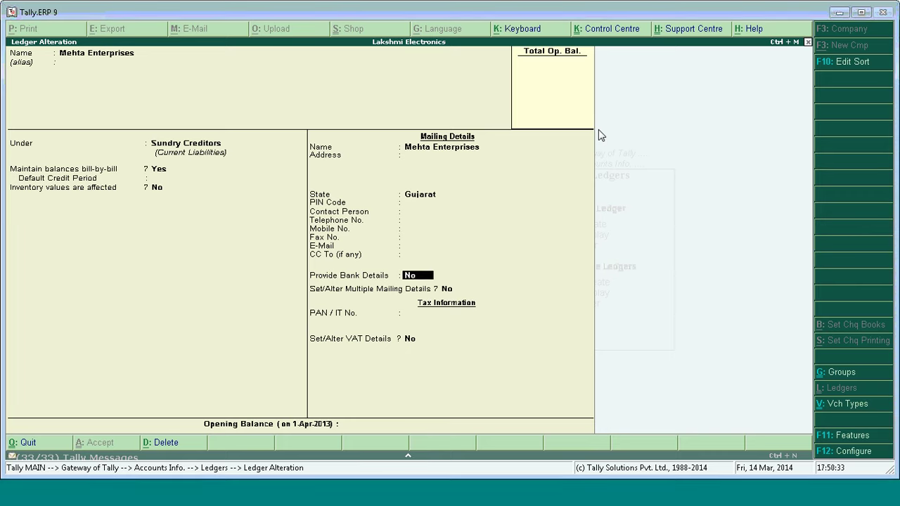
{"action": "key", "text": "Return"}
{"action": "key", "text": "Return"}
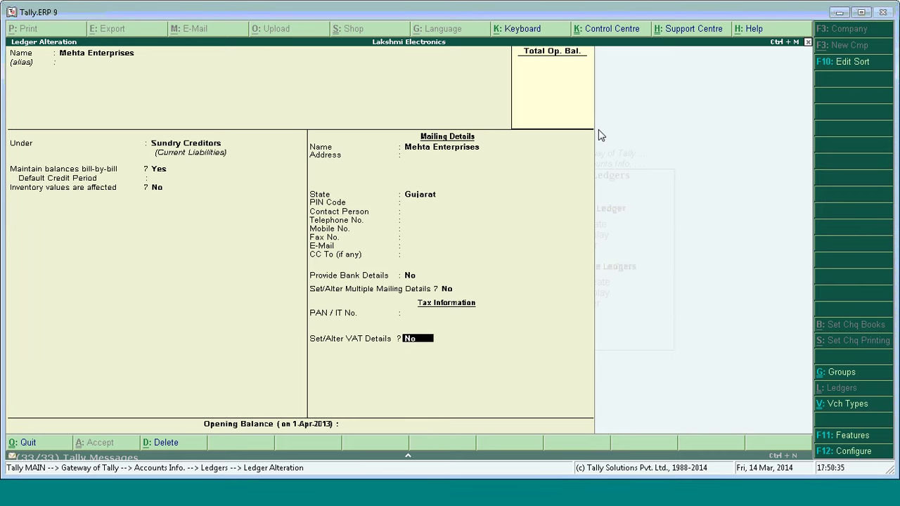
{"action": "key", "text": "Return"}
{"action": "key", "text": "Return"}
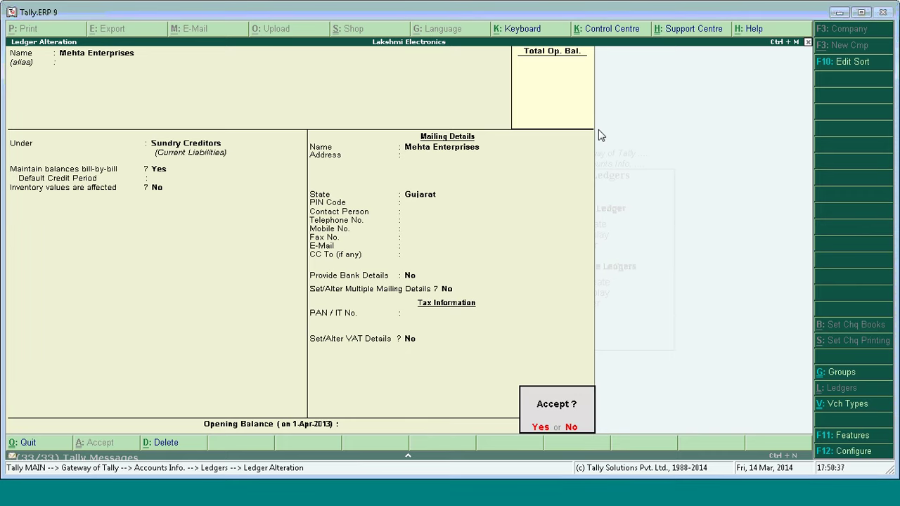
{"action": "key", "text": "Return"}
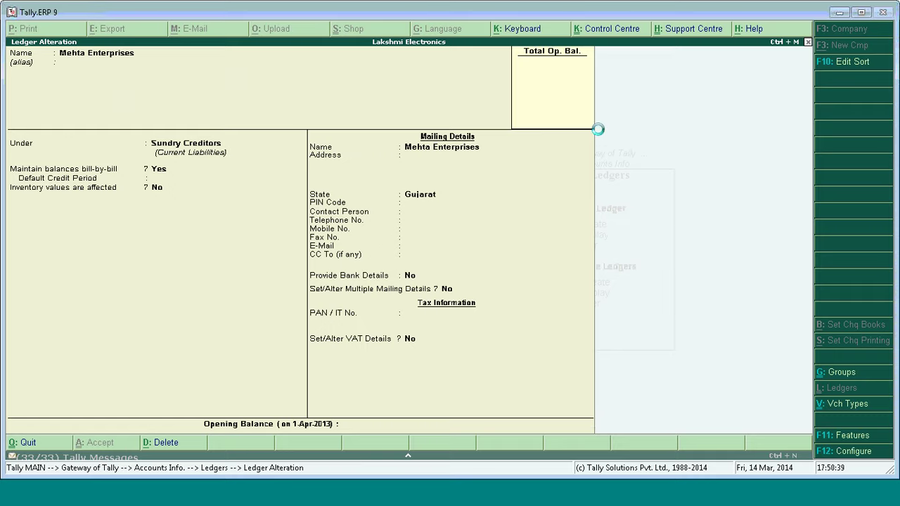
{"action": "key", "text": "Escape"}
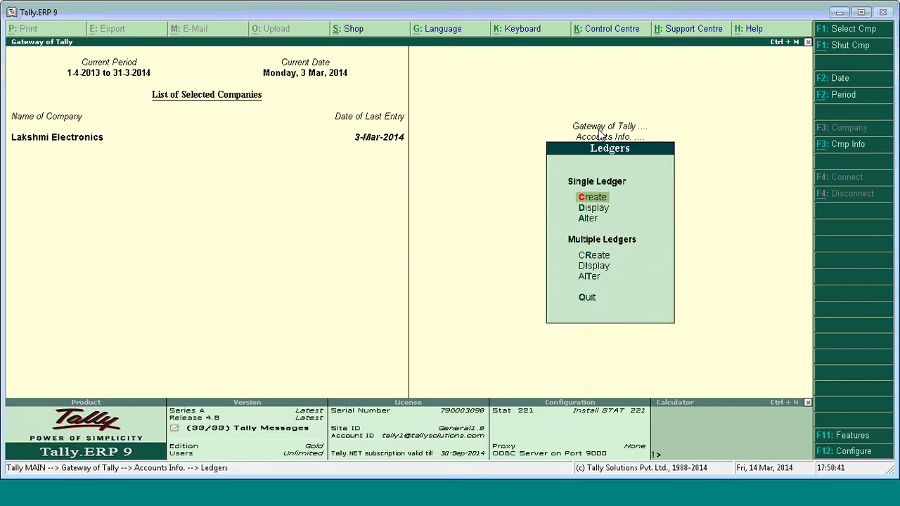
{"action": "key", "text": "Escape"}
{"action": "key", "text": "Down"}
{"action": "key", "text": "Down"}
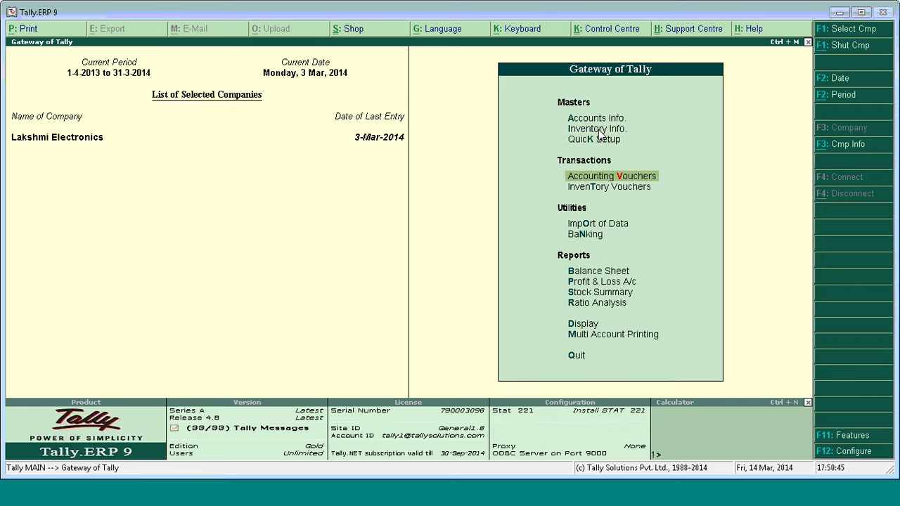
Start a purchase voucher dated 5 March with Mehta Enterprises as party and Primary address type.
{"action": "key", "text": "Return"}
{"action": "key", "text": "F2"}
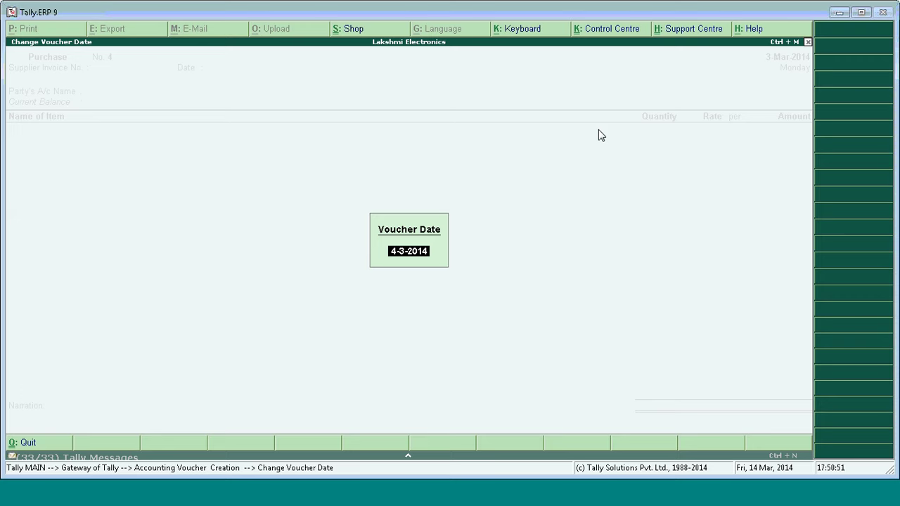
{"action": "type", "text": "5.3"}
{"action": "key", "text": "Return"}
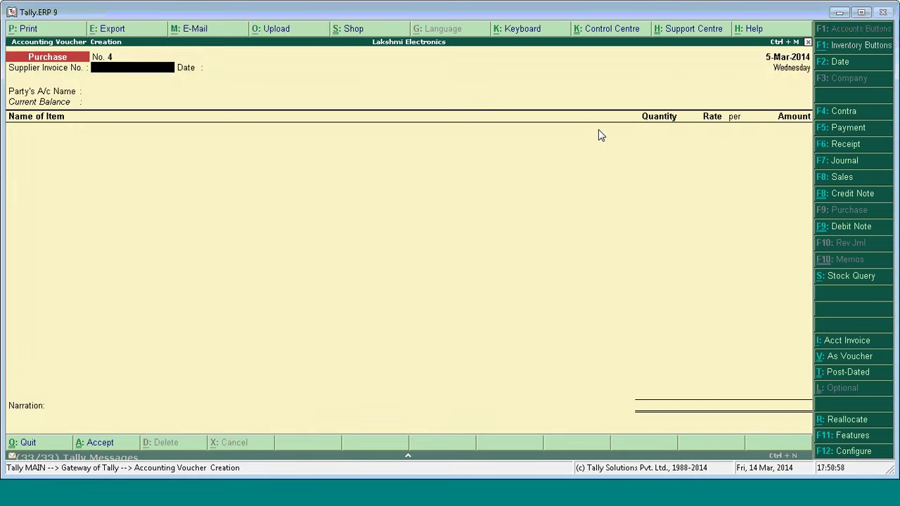
{"action": "key", "text": "Return"}
{"action": "key", "text": "Down"}
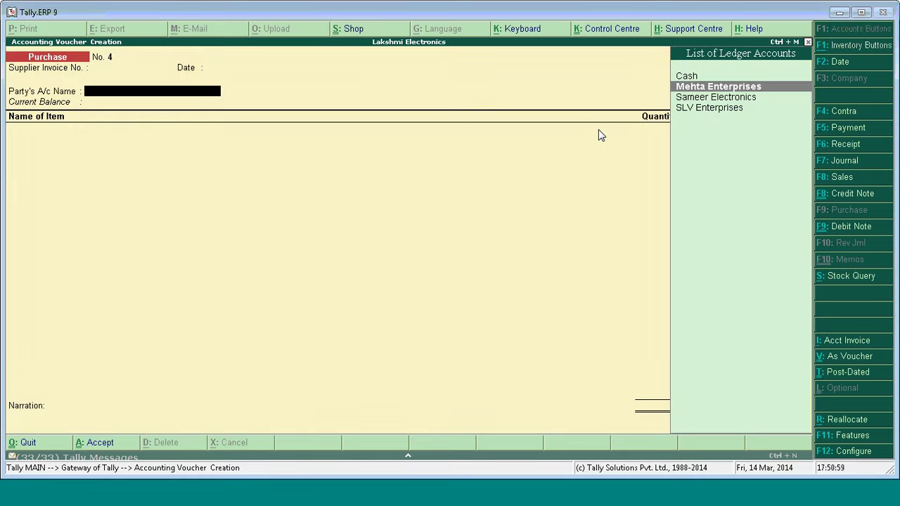
{"action": "key", "text": "Return"}
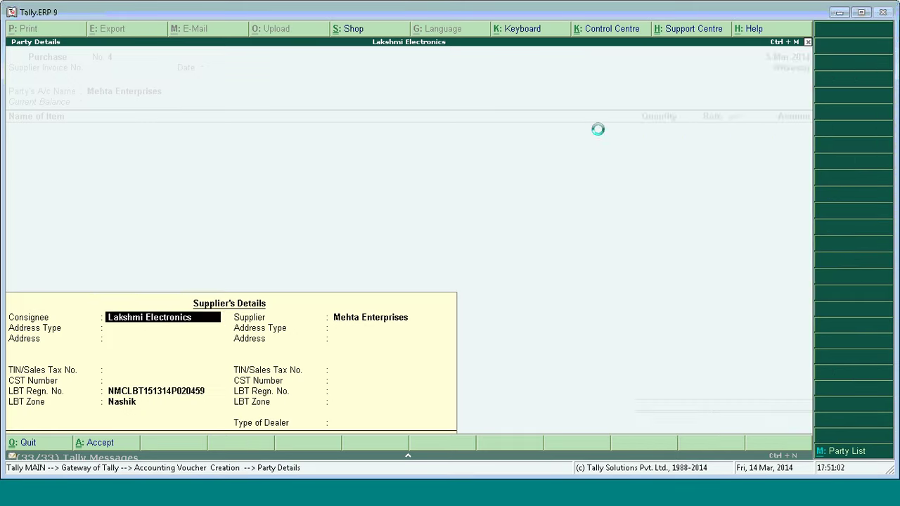
{"action": "key", "text": "Return"}
{"action": "key", "text": "Return"}
{"action": "key", "text": "Return"}
{"action": "key", "text": "Return"}
{"action": "key", "text": "Return"}
{"action": "key", "text": "Return"}
{"action": "key", "text": "Return"}
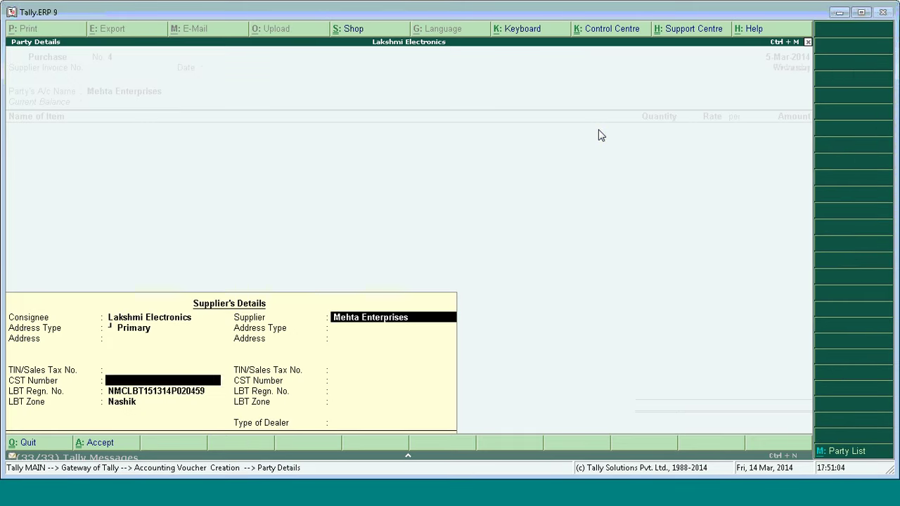
{"action": "key", "text": "Return"}
{"action": "key", "text": "Return"}
{"action": "key", "text": "Return"}
{"action": "key", "text": "Return"}
{"action": "key", "text": "Return"}
{"action": "key", "text": "Return"}
{"action": "key", "text": "Return"}
{"action": "key", "text": "Return"}
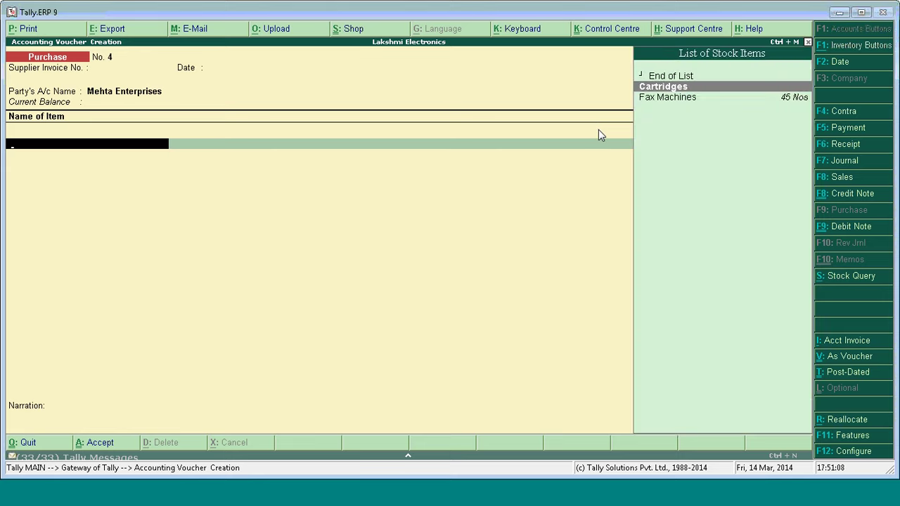
Add 50 Cartridges at 600 each for an amount of 30,000.00.
{"action": "key", "text": "Return"}
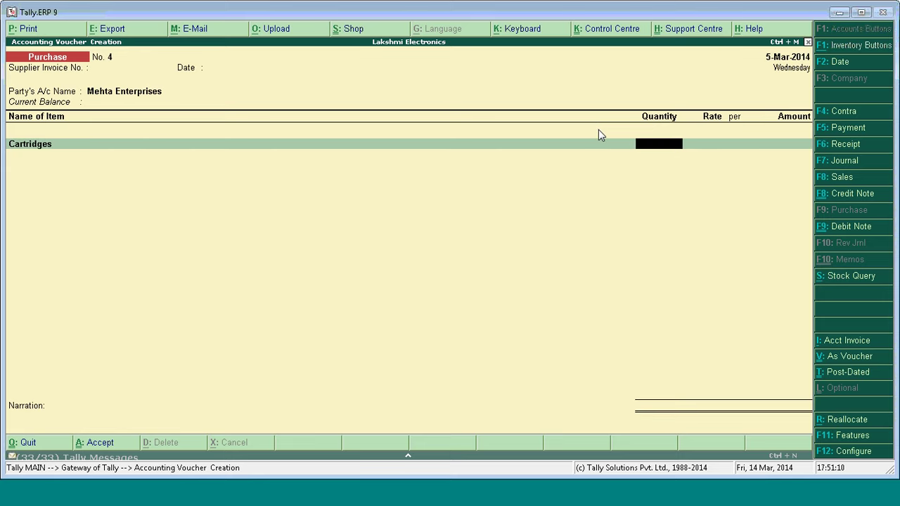
{"action": "type", "text": "50"}
{"action": "key", "text": "Return"}
{"action": "type", "text": "600"}
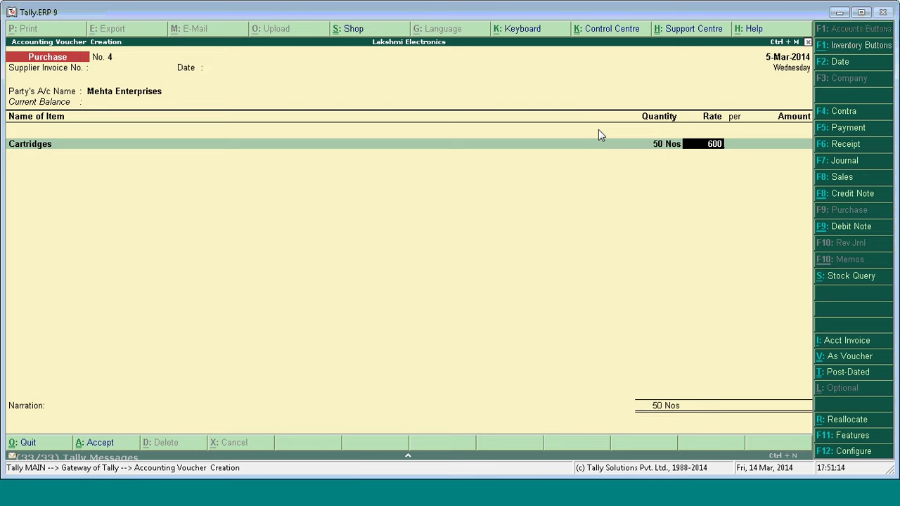
{"action": "key", "text": "Return"}
{"action": "key", "text": "Return"}
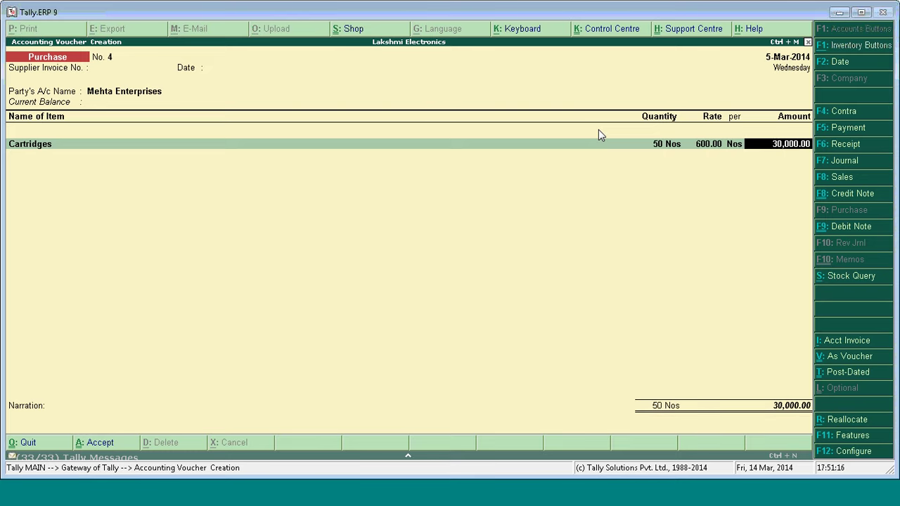
{"action": "key", "text": "Return"}
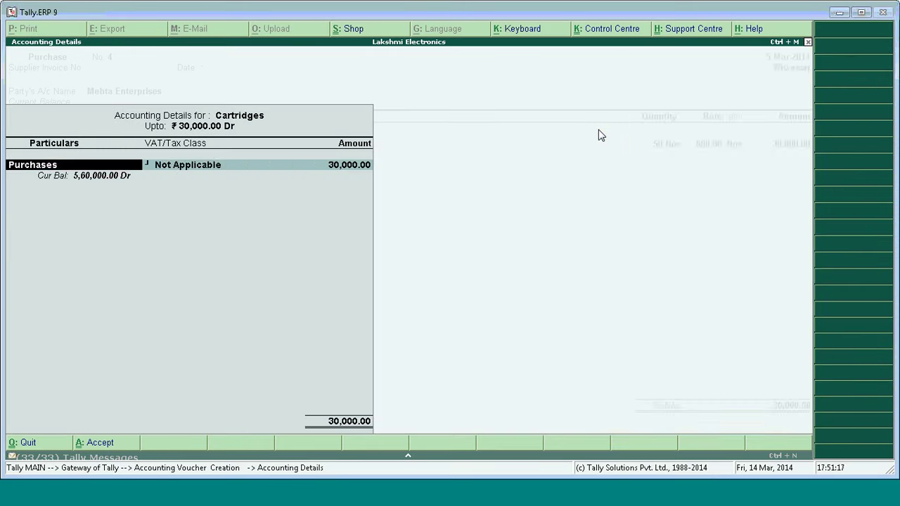
{"action": "key", "text": "Return"}
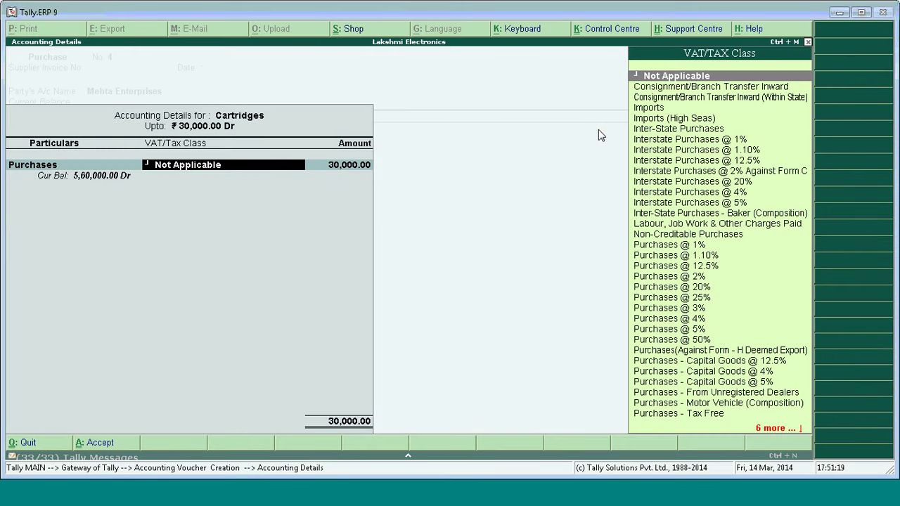
{"action": "key", "text": "Down"}
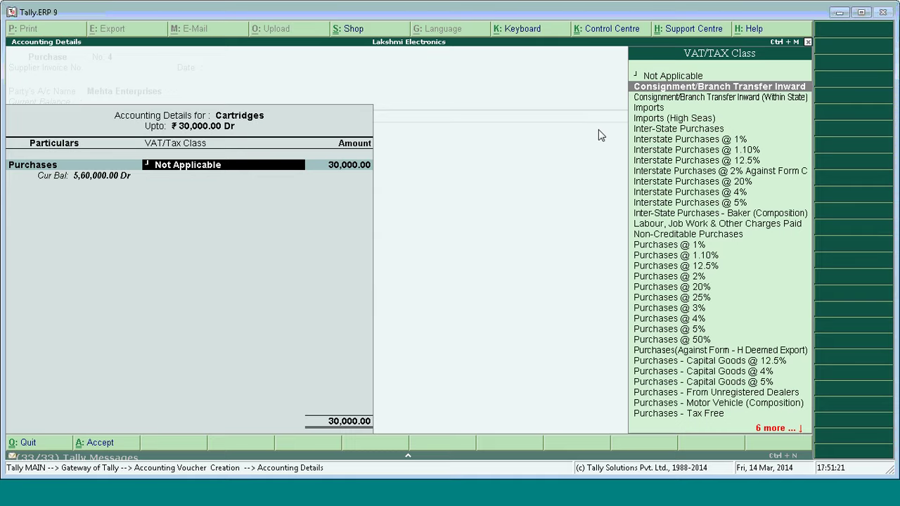
{"action": "key", "text": "Down"}
{"action": "key", "text": "Down"}
{"action": "key", "text": "Down"}
{"action": "key", "text": "Down"}
{"action": "key", "text": "Down"}
{"action": "key", "text": "Down"}
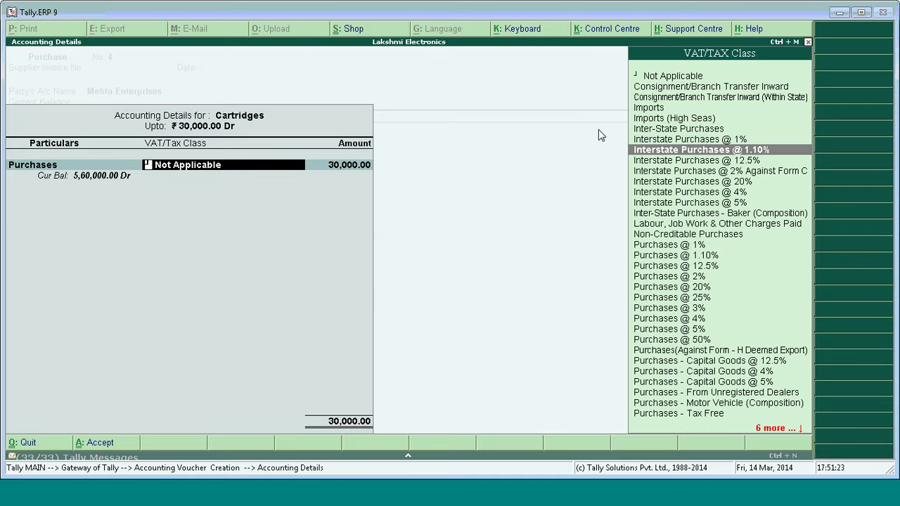
{"action": "key", "text": "Down"}
{"action": "key", "text": "Down"}
{"action": "key", "text": "Return"}
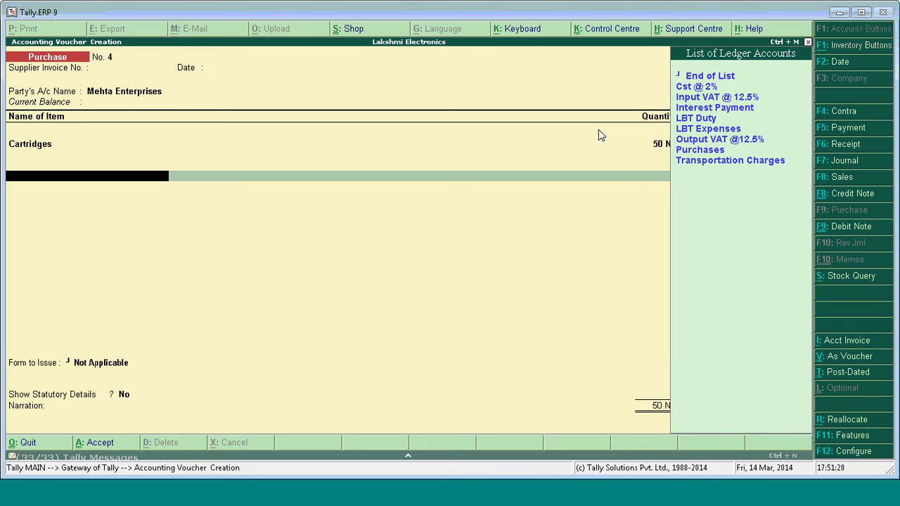
Add the Cst @ 2% ledger with C Form, no statutory details, and save with bill-wise reference.
{"action": "key", "text": "Up"}
{"action": "key", "text": "Up"}
{"action": "key", "text": "Up"}
{"action": "key", "text": "Up"}
{"action": "key", "text": "Up"}
{"action": "key", "text": "Up"}
{"action": "key", "text": "Up"}
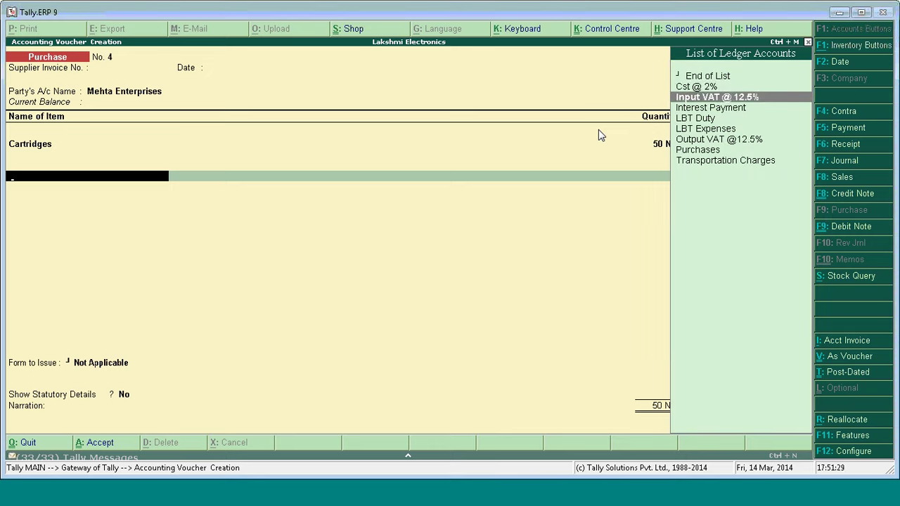
{"action": "key", "text": "Up"}
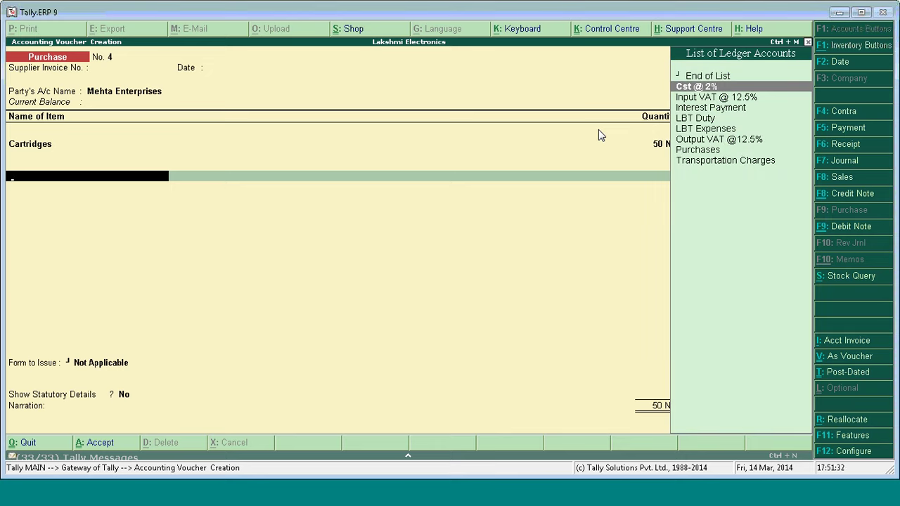
{"action": "key", "text": "Return"}
{"action": "key", "text": "Return"}
{"action": "key", "text": "Return"}
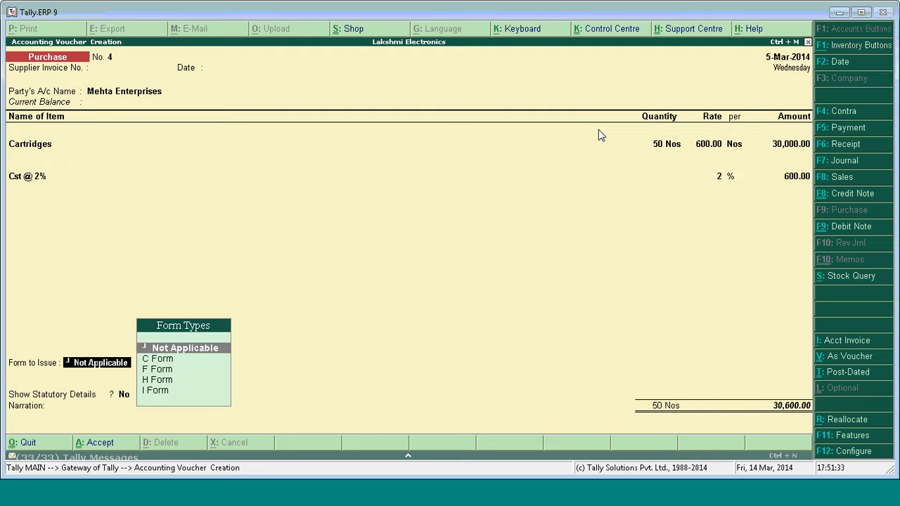
{"action": "key", "text": "Down"}
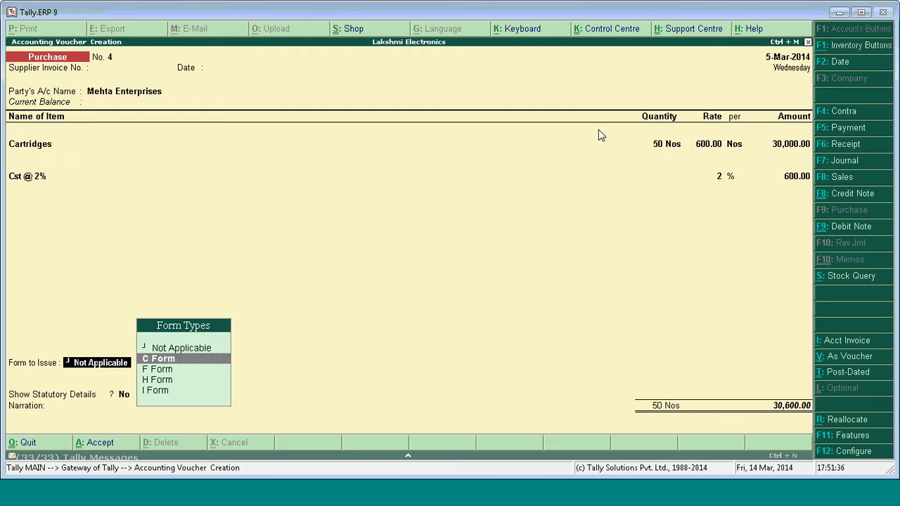
{"action": "key", "text": "Return"}
{"action": "key", "text": "Return"}
{"action": "key", "text": "Return"}
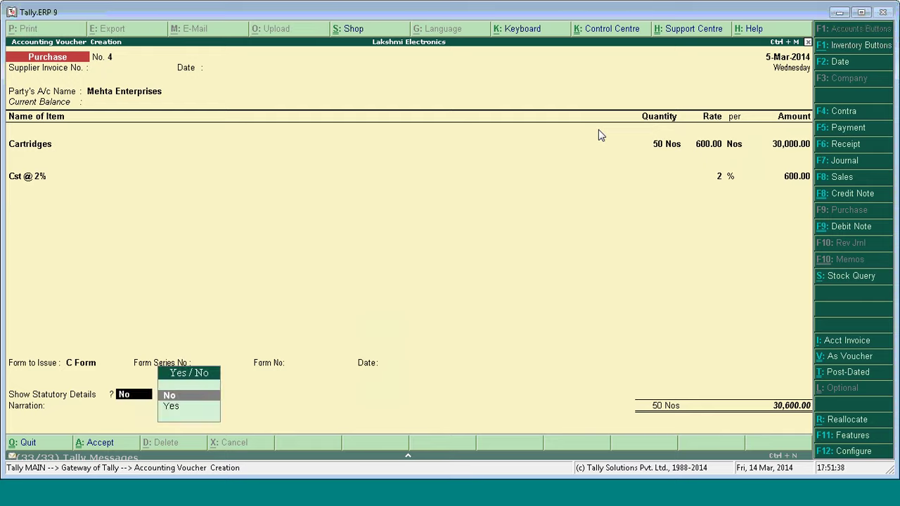
{"action": "key", "text": "Return"}
{"action": "key", "text": "Return"}
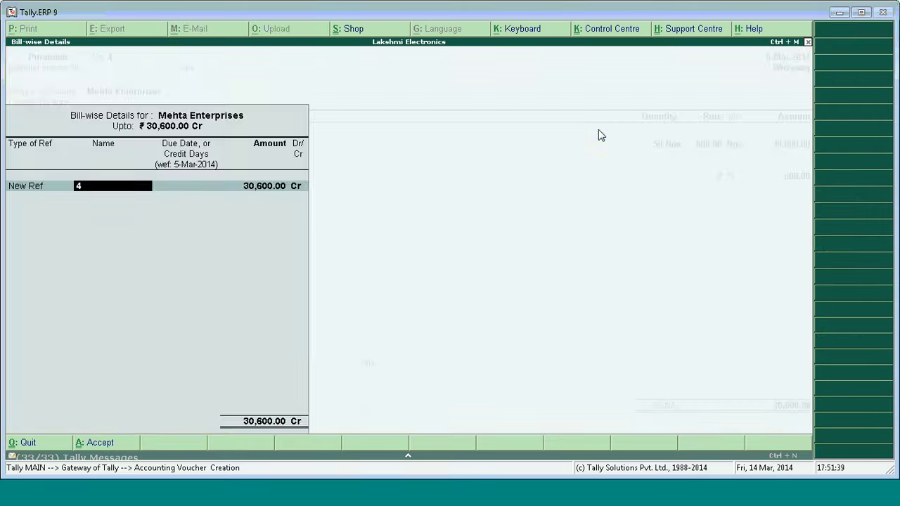
{"action": "key", "text": "Return"}
{"action": "key", "text": "Return"}
{"action": "key", "text": "Return"}
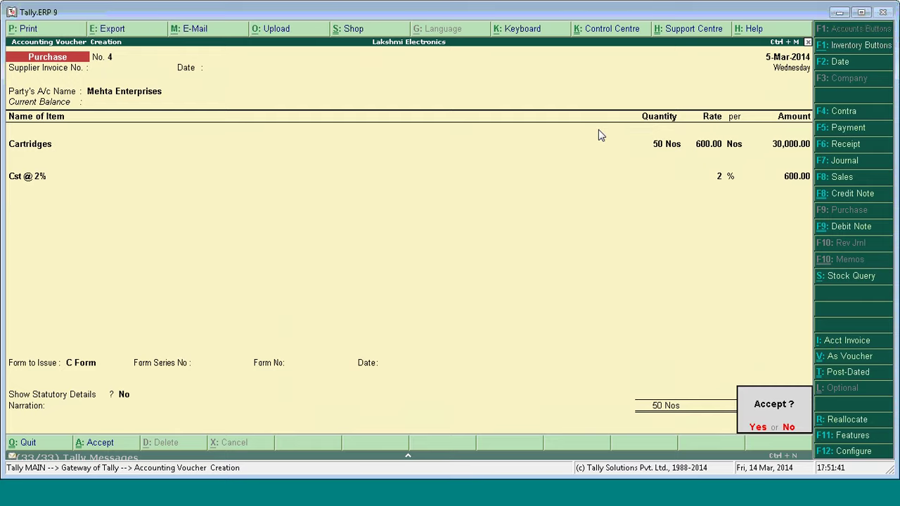
{"action": "key", "text": "Return"}
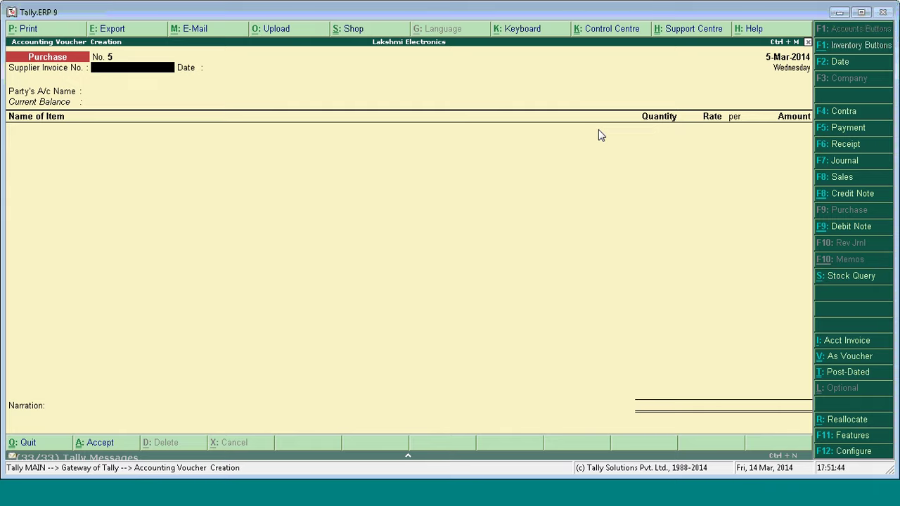
{"action": "key", "text": "Escape"}
Open the Nashik LBT Computation via Display > Statutory Reports > LBT and drill into Import into the LBT Zone.
{"action": "key", "text": "Return"}
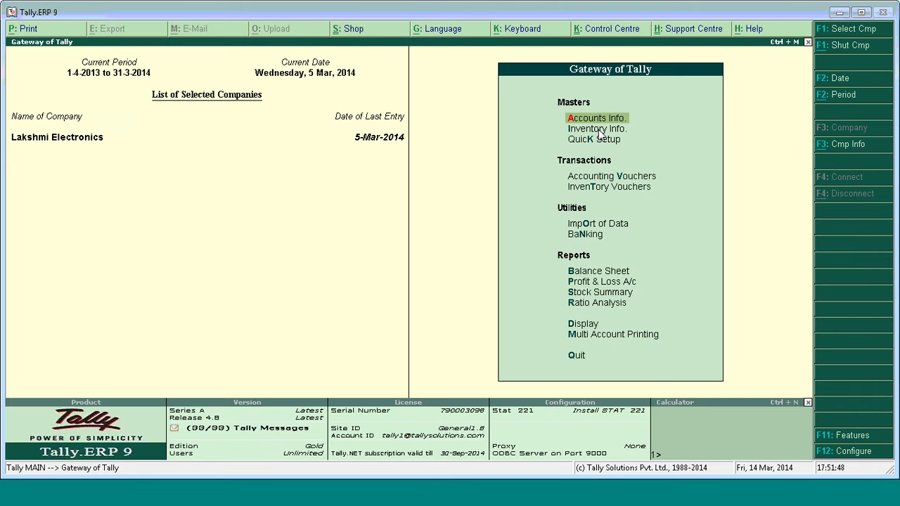
{"action": "key", "text": "d"}
{"action": "key", "text": "u"}
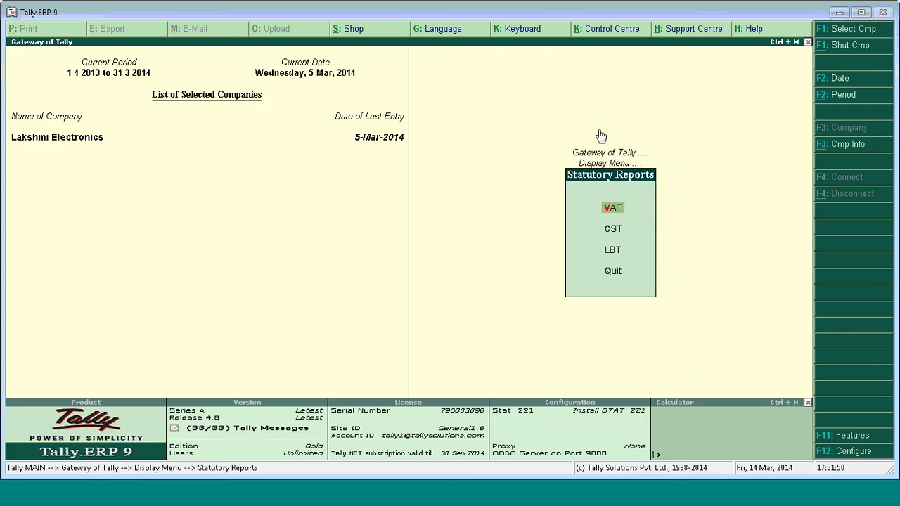
{"action": "key", "text": "l"}
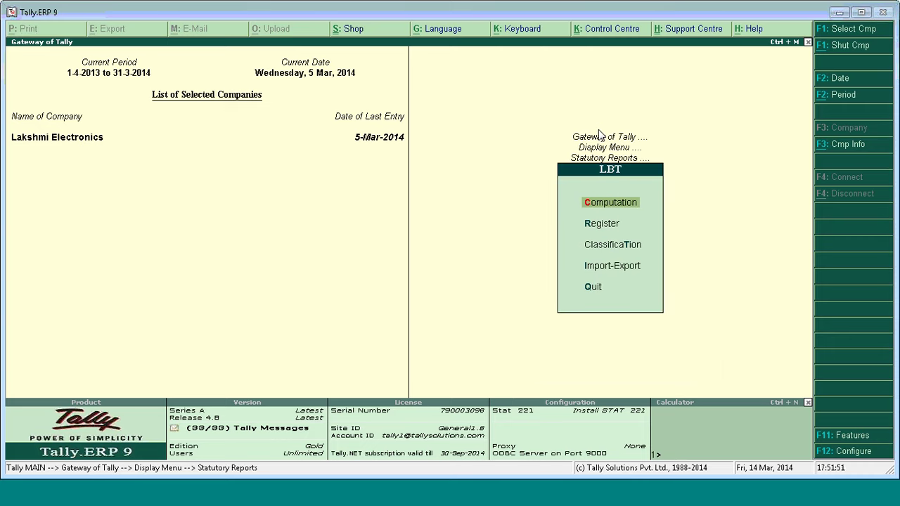
{"action": "key", "text": "c"}
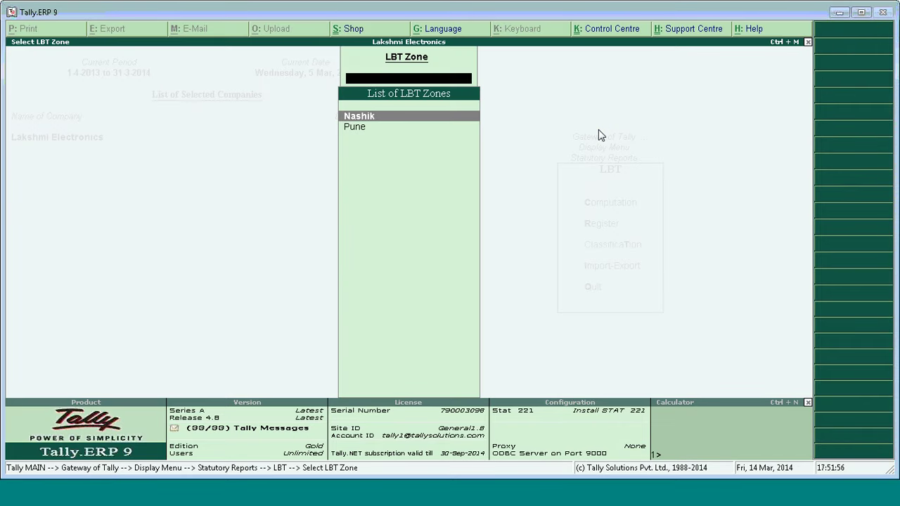
{"action": "key", "text": "Return"}
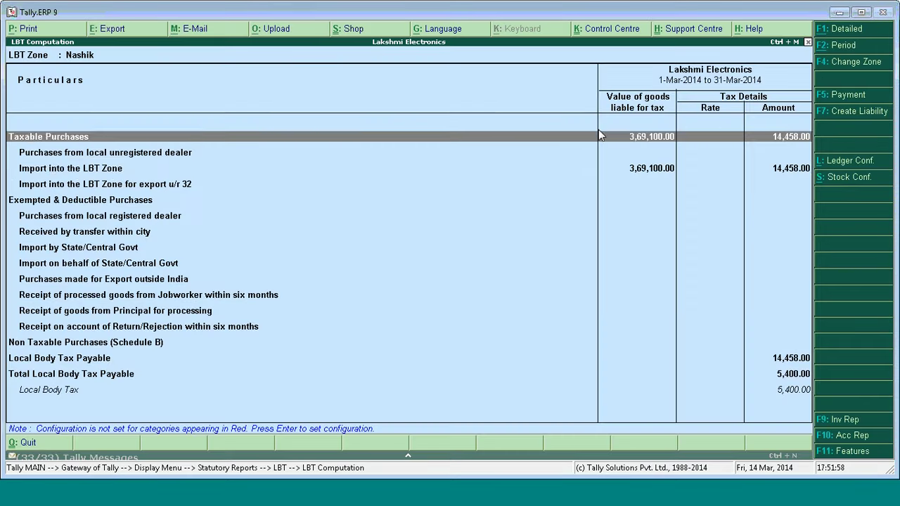
{"action": "key", "text": "Down"}
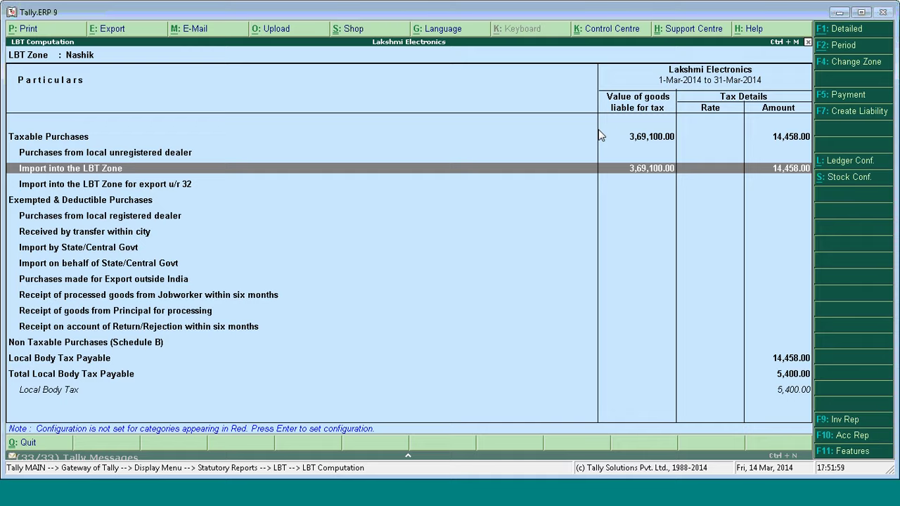
{"action": "key", "text": "Return"}
Remap Mehta Enterprises' voucher 4 to the Import into the LBT Zone for export u/r 32 category.
{"action": "key", "text": "Down"}
{"action": "key", "text": "Down"}
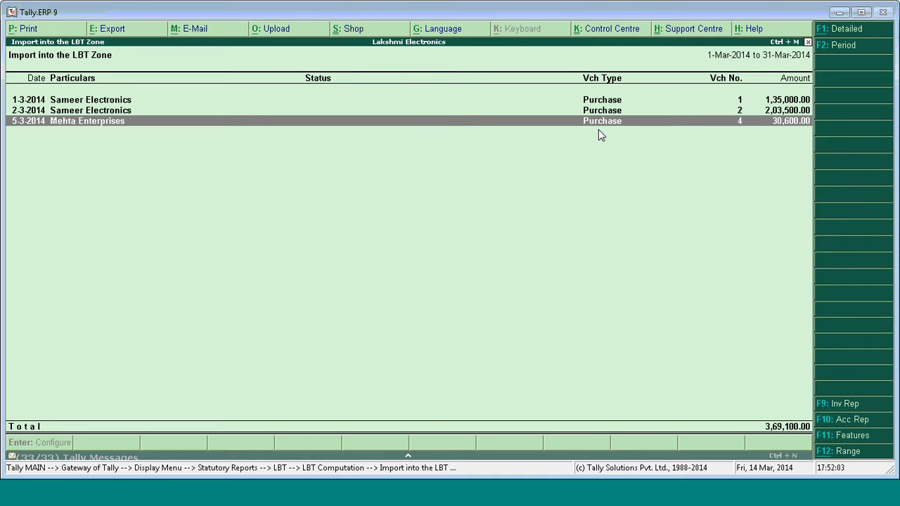
{"action": "key", "text": "Down"}
{"action": "key", "text": "Down"}
{"action": "key", "text": "Down"}
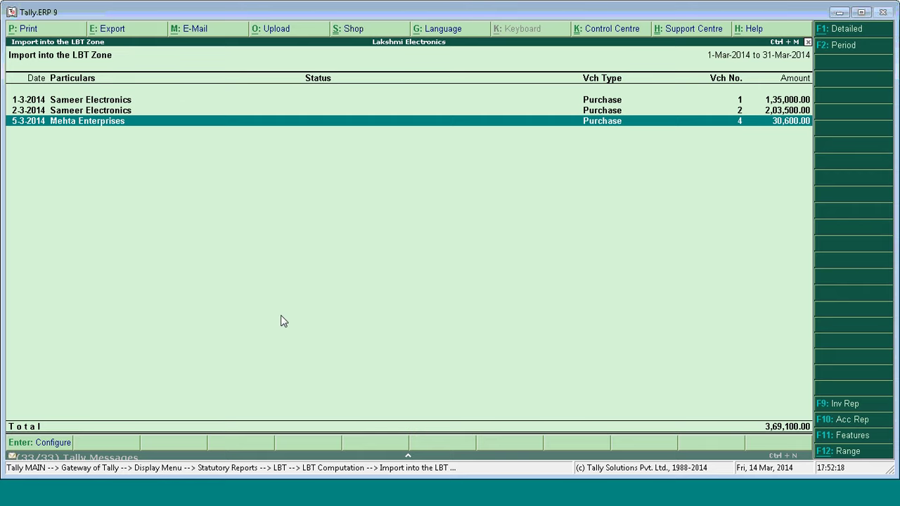
{"action": "key", "text": "Return"}
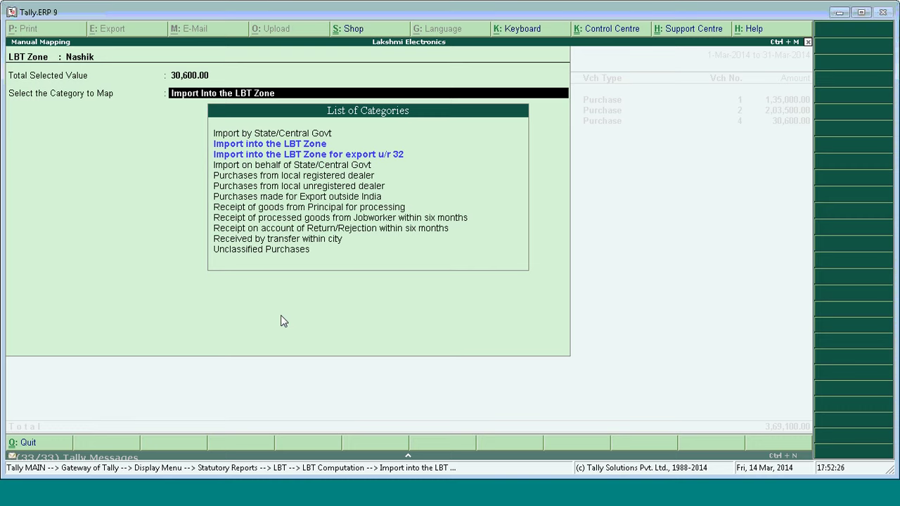
{"action": "key", "text": "Down"}
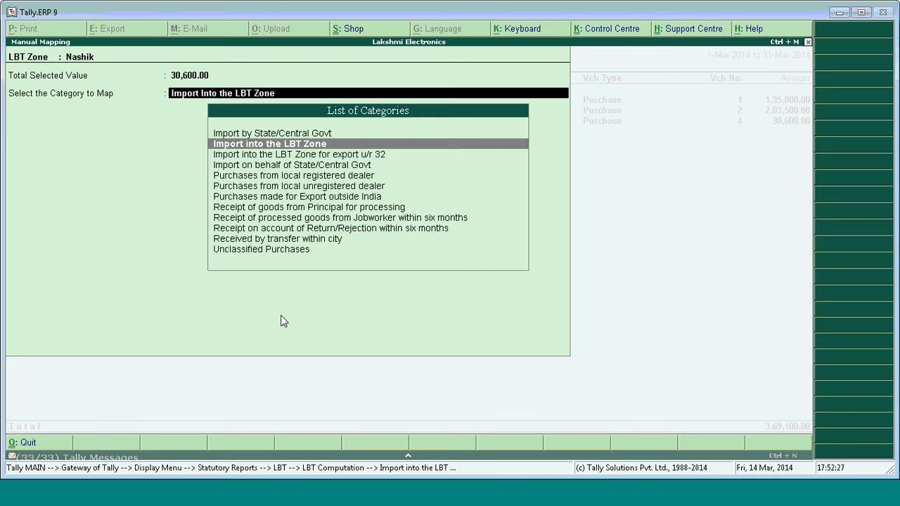
{"action": "key", "text": "Up"}
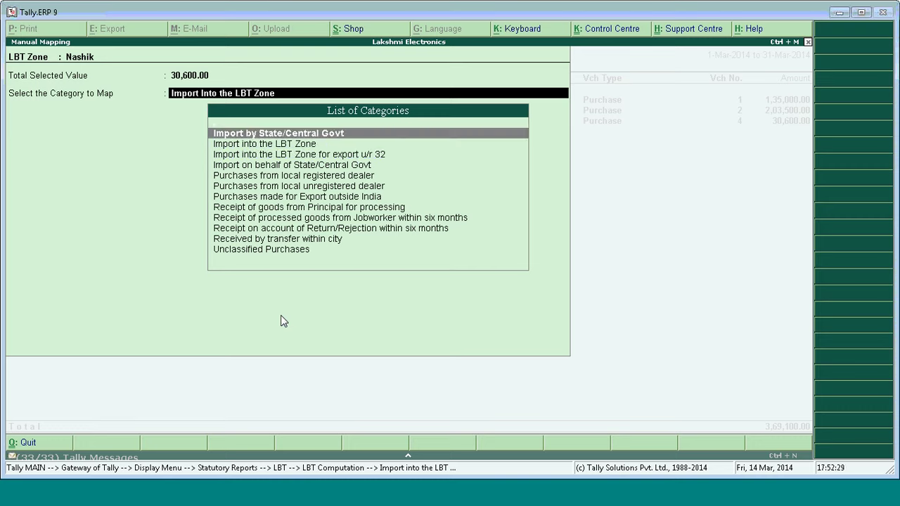
{"action": "key", "text": "Down"}
{"action": "key", "text": "Down"}
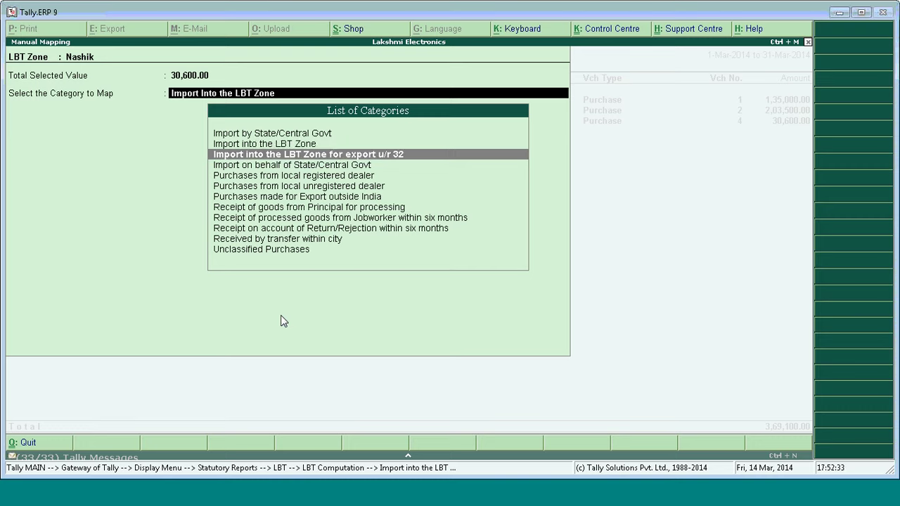
{"action": "key", "text": "Down"}
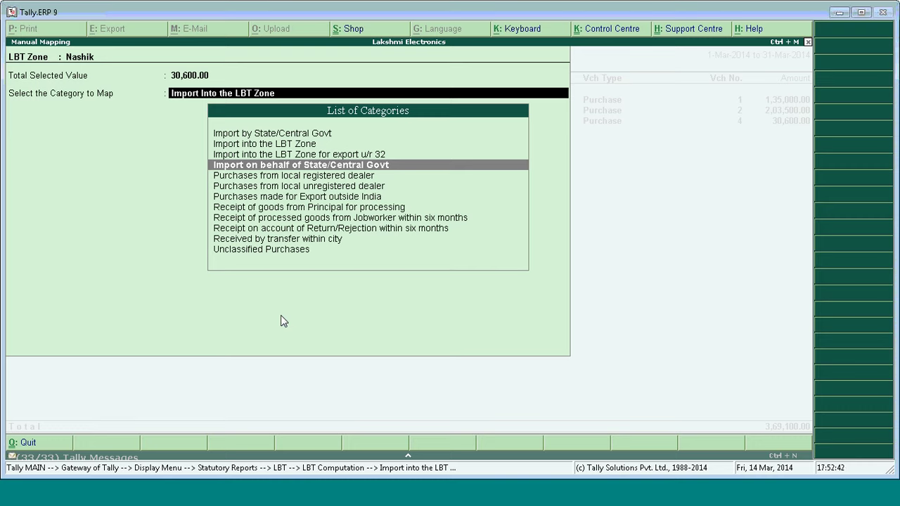
{"action": "key", "text": "Up"}
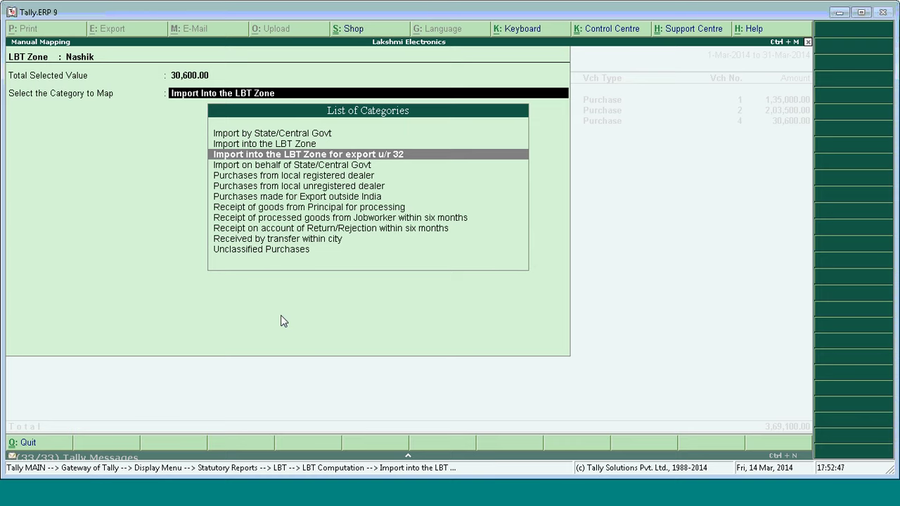
{"action": "key", "text": "Return"}
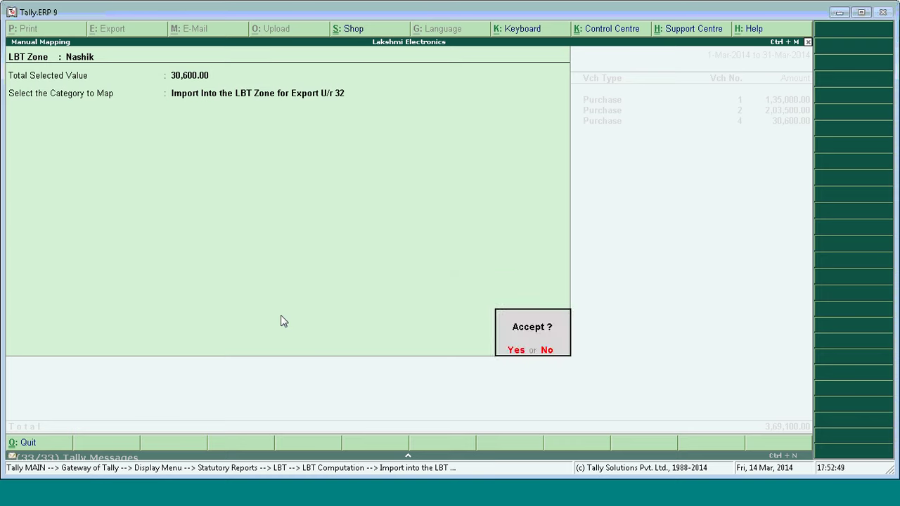
{"action": "key", "text": "Return"}
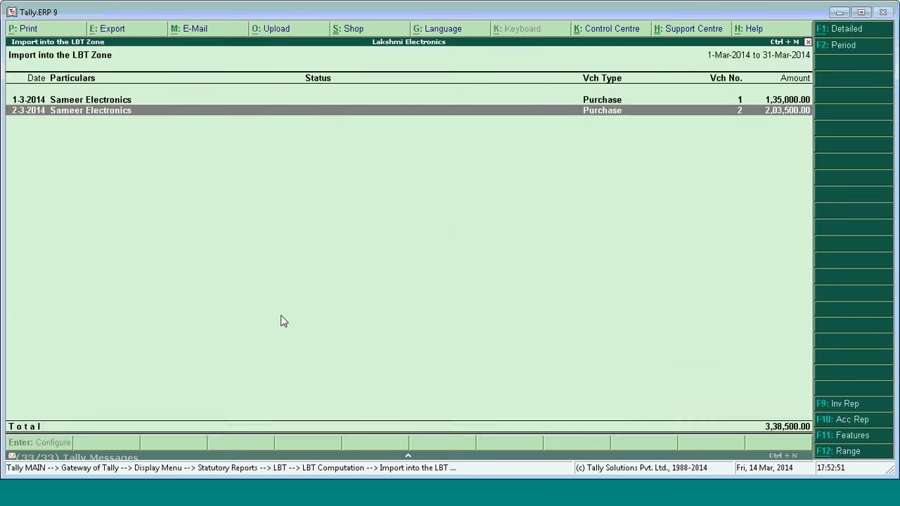
Expand the export u/r 32 line to show 30,600 of Printing ink at 10%(3%).
{"action": "key", "text": "Escape"}
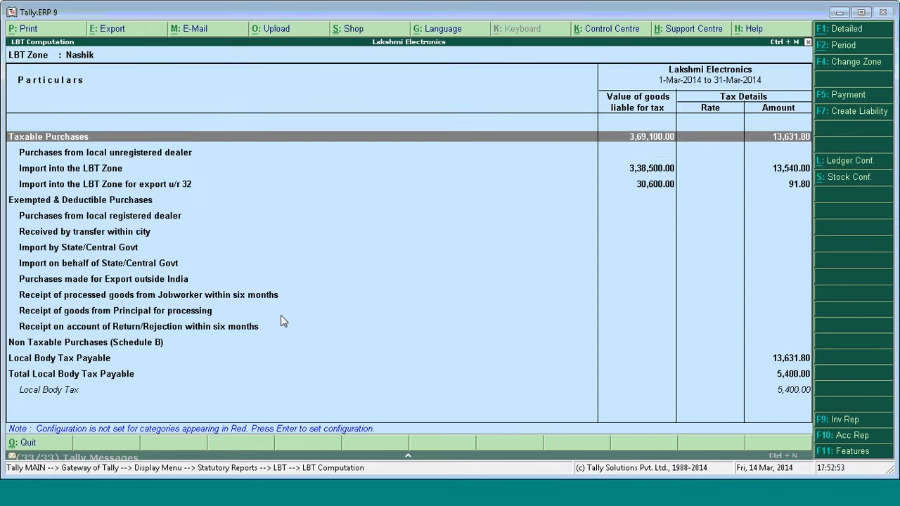
{"action": "key", "text": "Down"}
{"action": "key", "text": "Down"}
{"action": "key", "text": "Down"}
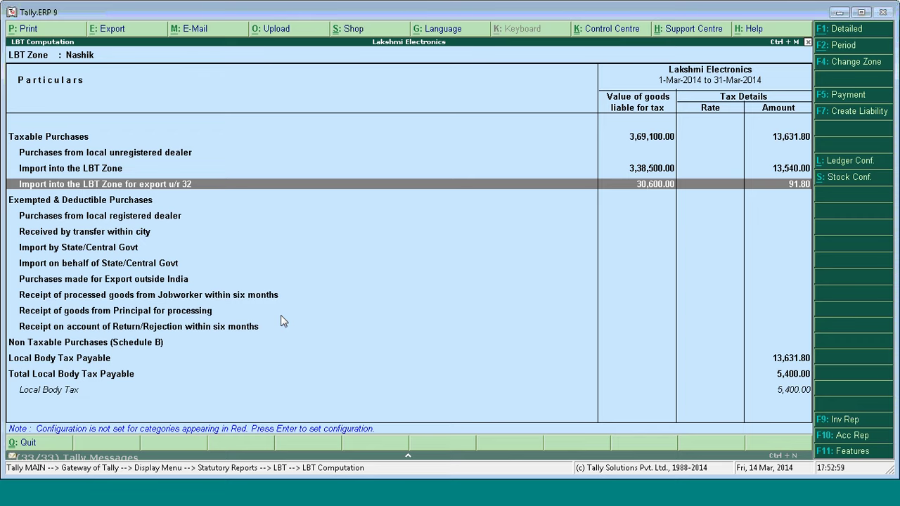
{"action": "key", "text": "shift+Return"}
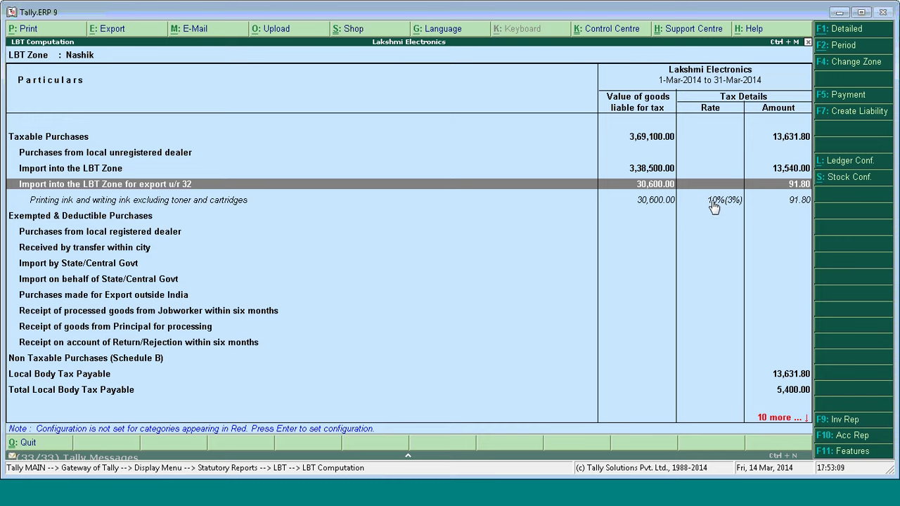
{"action": "left_click", "coordinate": [668, 202]}
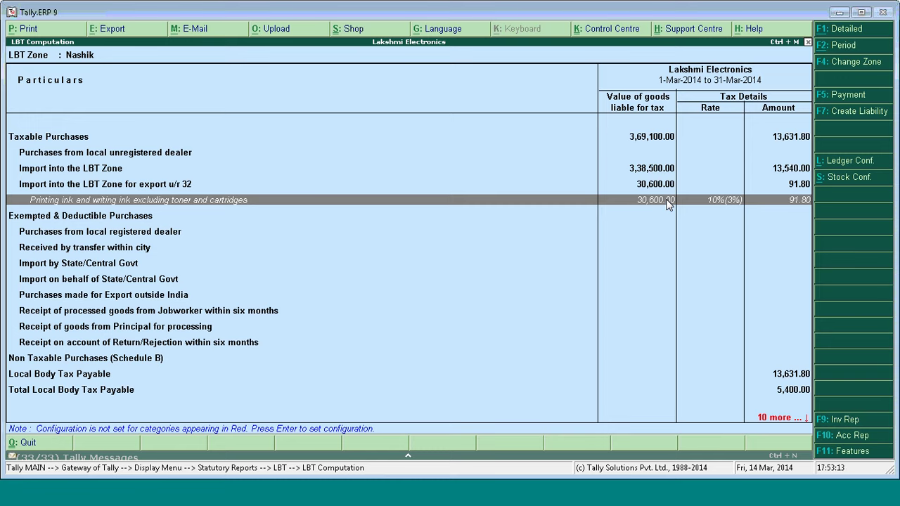
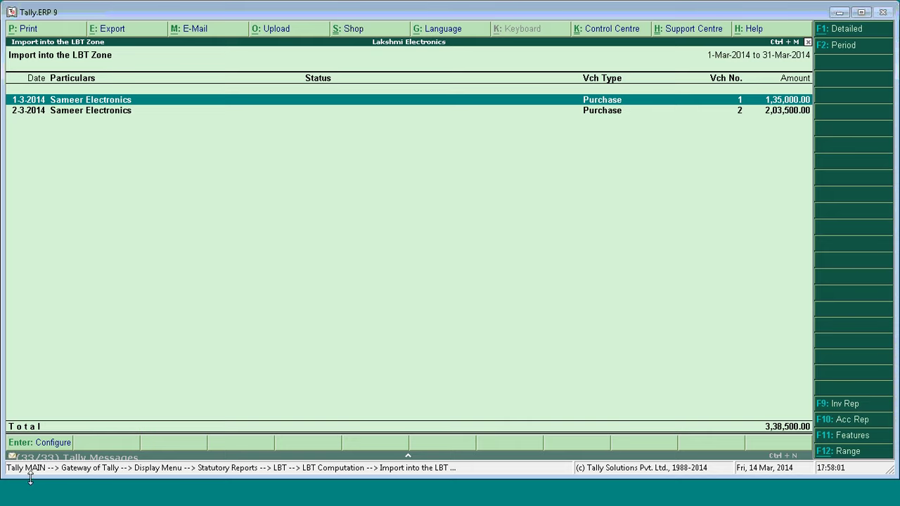
Open the Manual Mapping screen for the 1,35,000.00 Sameer Electronics purchase voucher.
{"action": "left_click", "coordinate": [53, 443]}
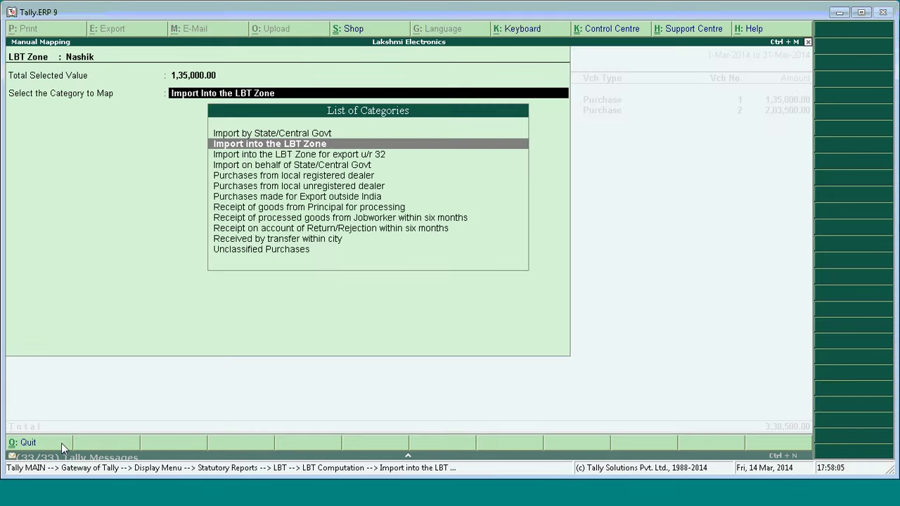
Quit manual mapping without assigning a category and return to the Nashik LBT Computation.
{"action": "key", "text": "Down"}
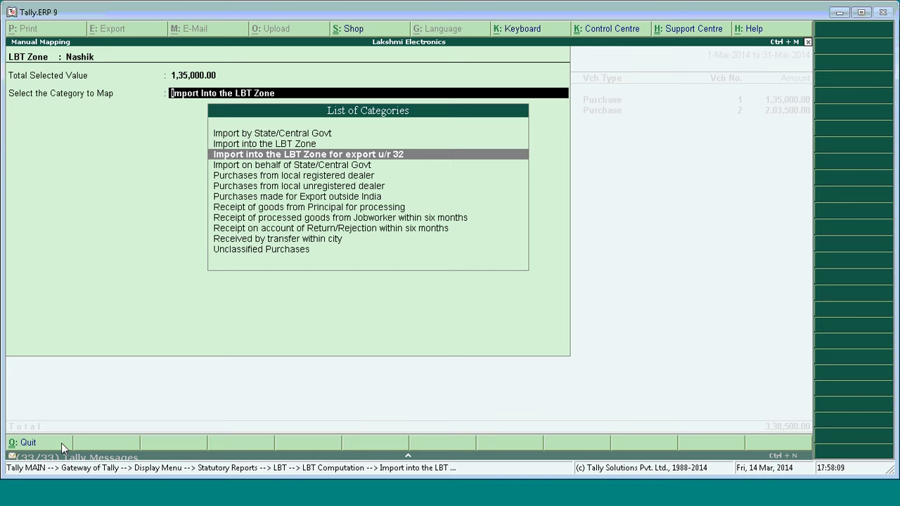
{"action": "left_click", "coordinate": [62, 444]}
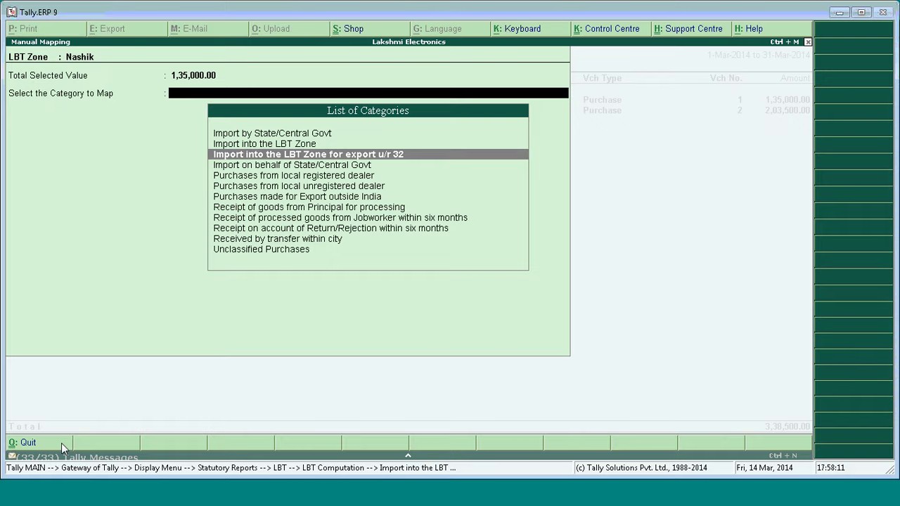
{"action": "key", "text": "y"}
{"action": "key", "text": "Escape"}
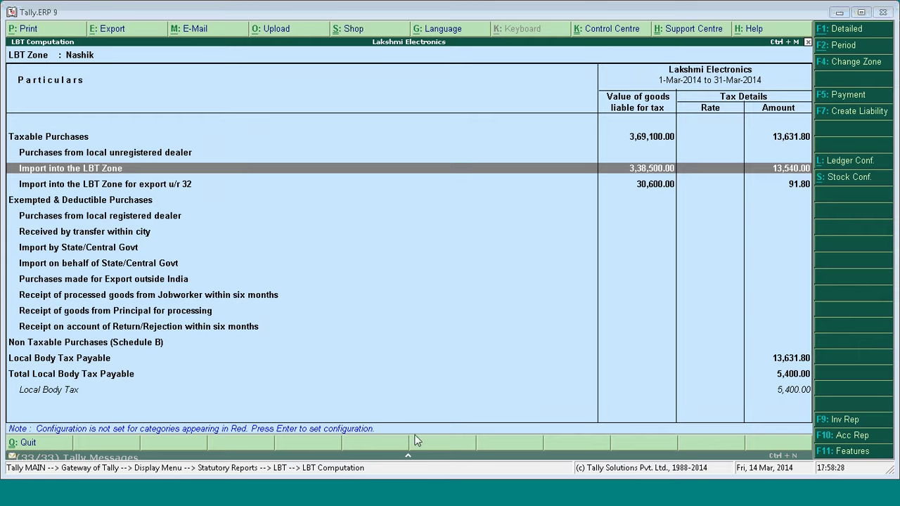
Present slides 20 through Questions and Answers to the Thank you slide, then return to Tally.
{"action": "left_click", "coordinate": [261, 499]}
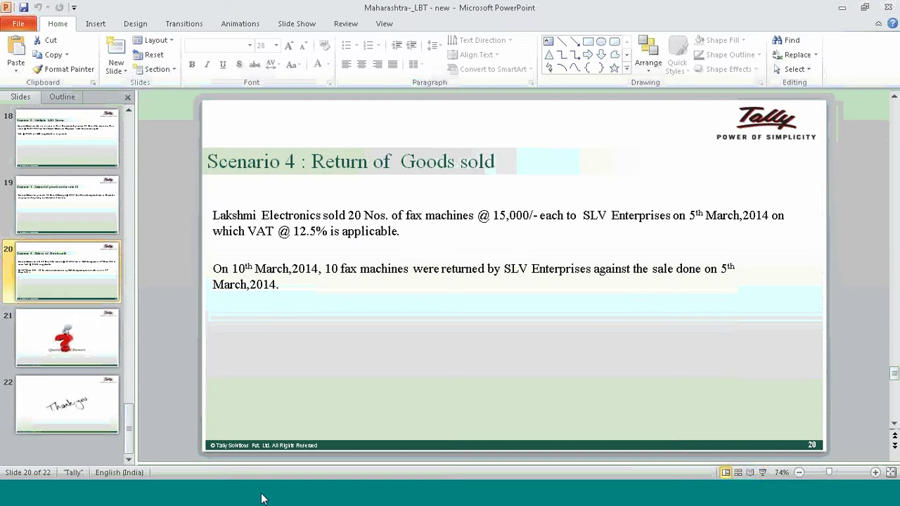
{"action": "left_click", "coordinate": [765, 472]}
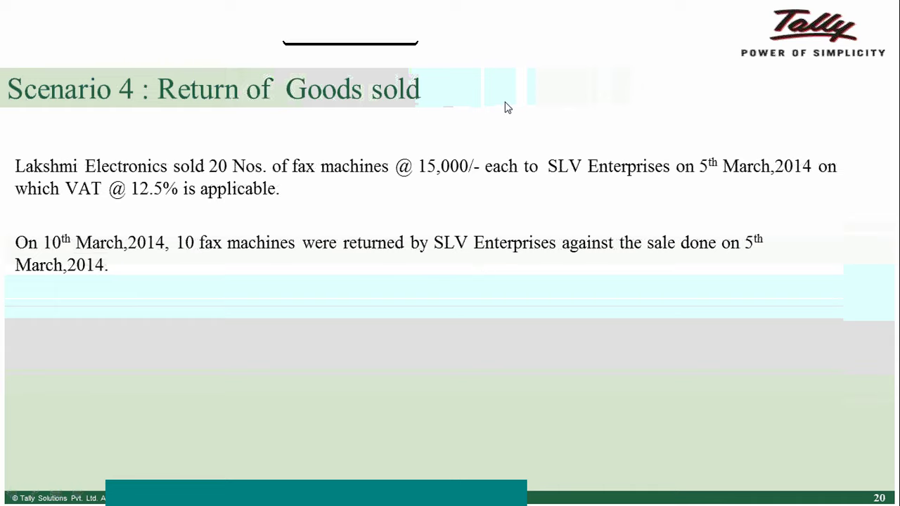
{"action": "left_click", "coordinate": [402, 193]}
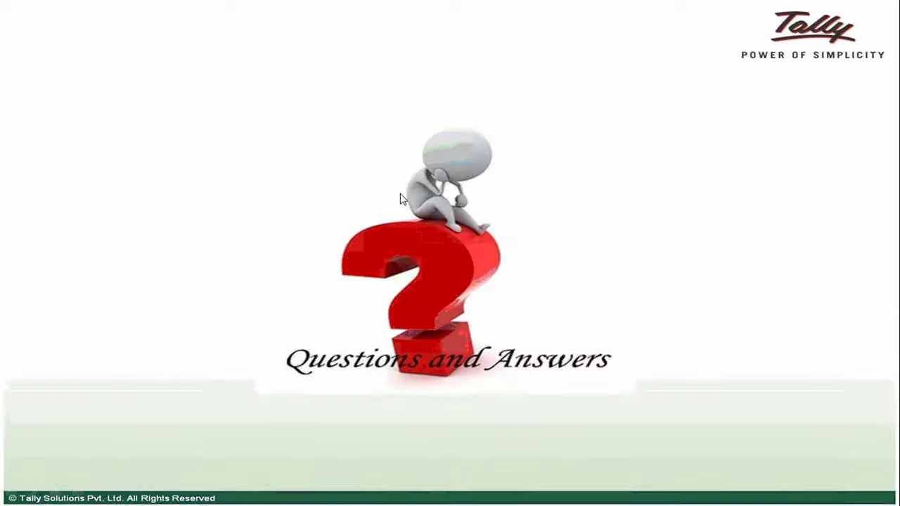
{"action": "left_click", "coordinate": [523, 126]}
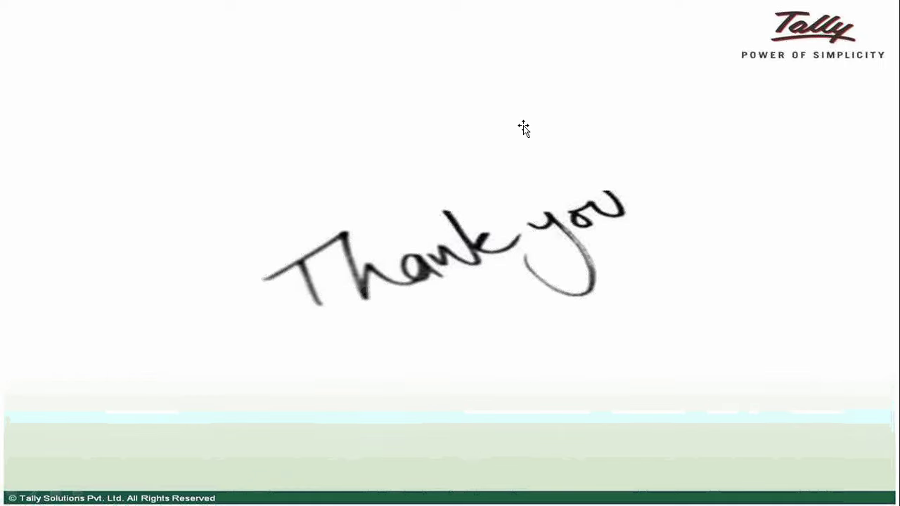
{"action": "key", "text": "Escape"}
{"action": "left_click", "coordinate": [302, 498]}
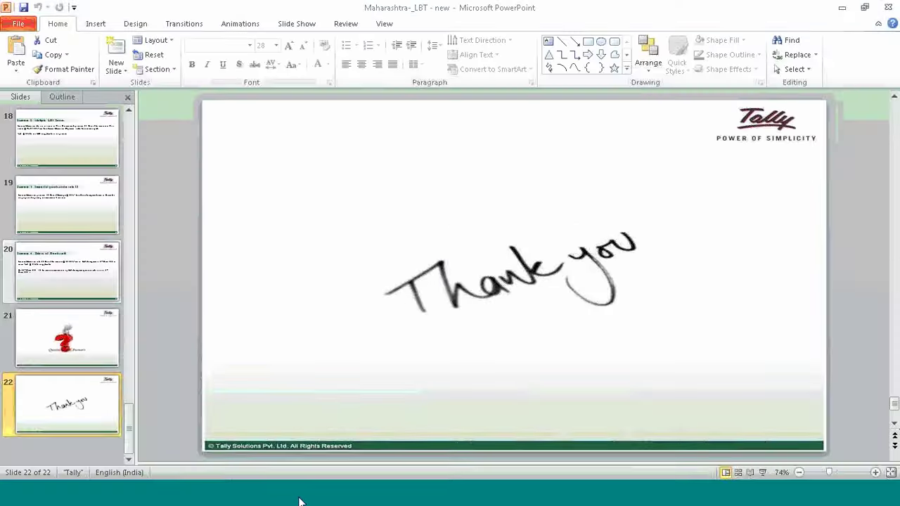
Open the SLV Enterprises ledger for alteration under Accounts Info > Ledgers.
{"action": "key", "text": "Escape"}
{"action": "key", "text": "Escape"}
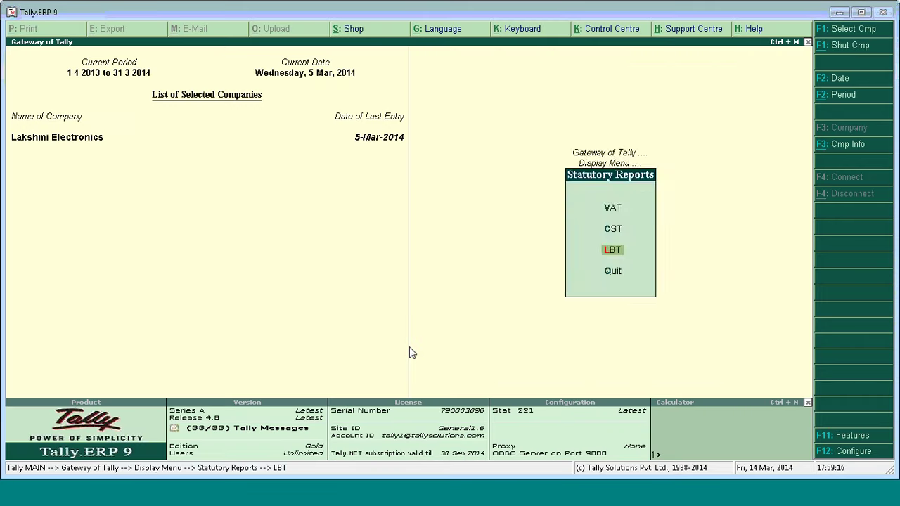
{"action": "key", "text": "Escape"}
{"action": "key", "text": "Escape"}
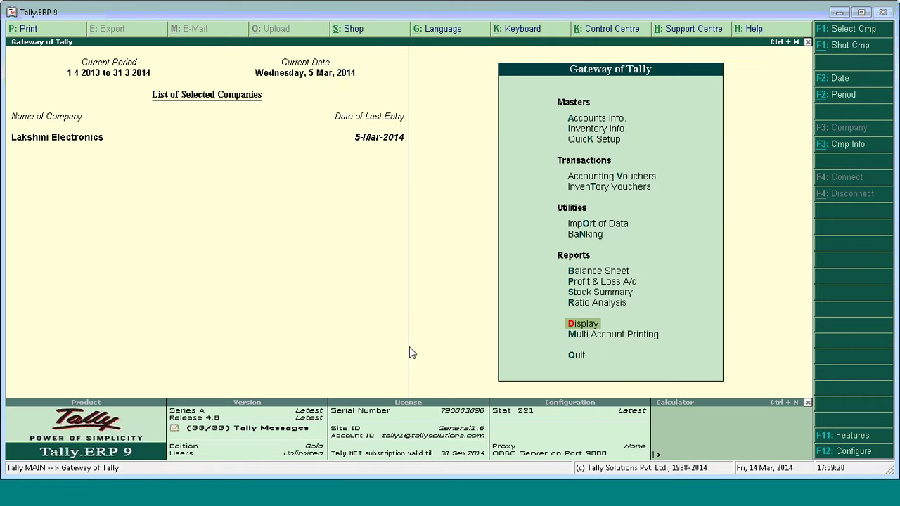
{"action": "left_click", "coordinate": [593, 123]}
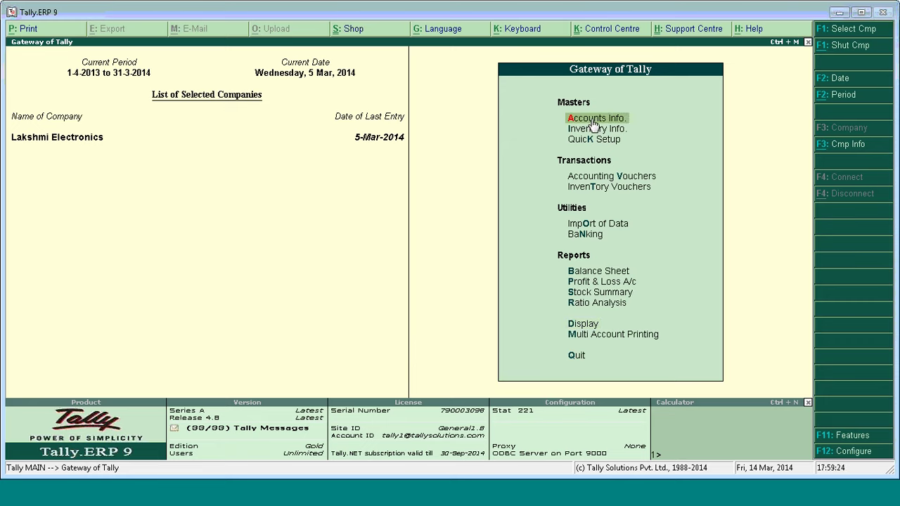
{"action": "key", "text": "Return"}
{"action": "key", "text": "l"}
{"action": "key", "text": "Down"}
{"action": "key", "text": "Down"}
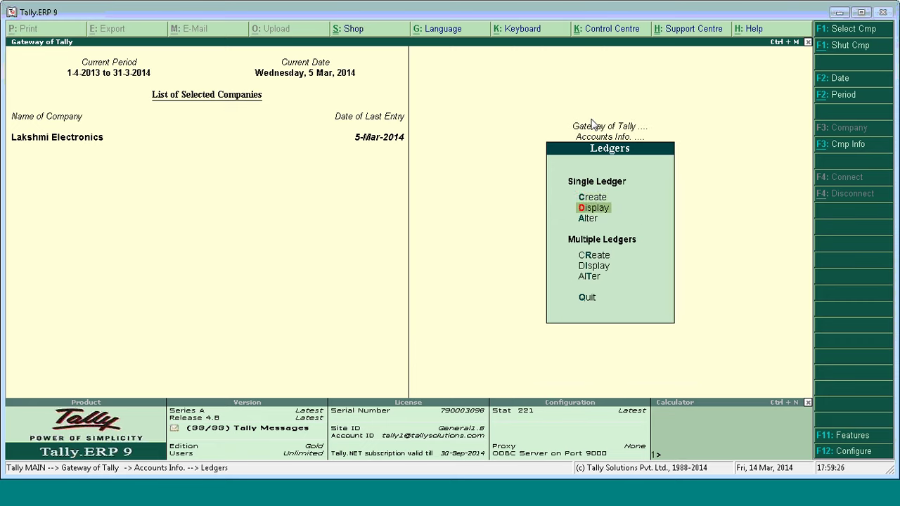
{"action": "key", "text": "Return"}
{"action": "type", "text": "Sl"}
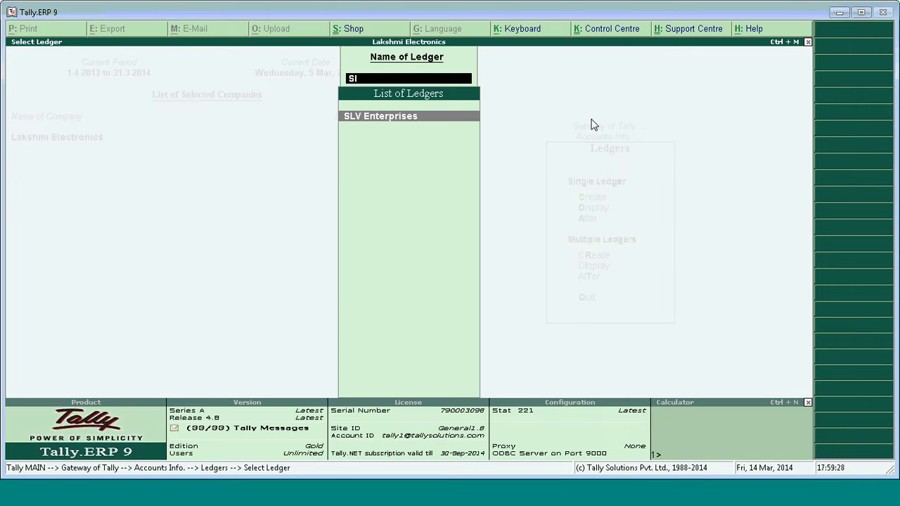
{"action": "key", "text": "Return"}
{"action": "key", "text": "Return"}
{"action": "key", "text": "Return"}
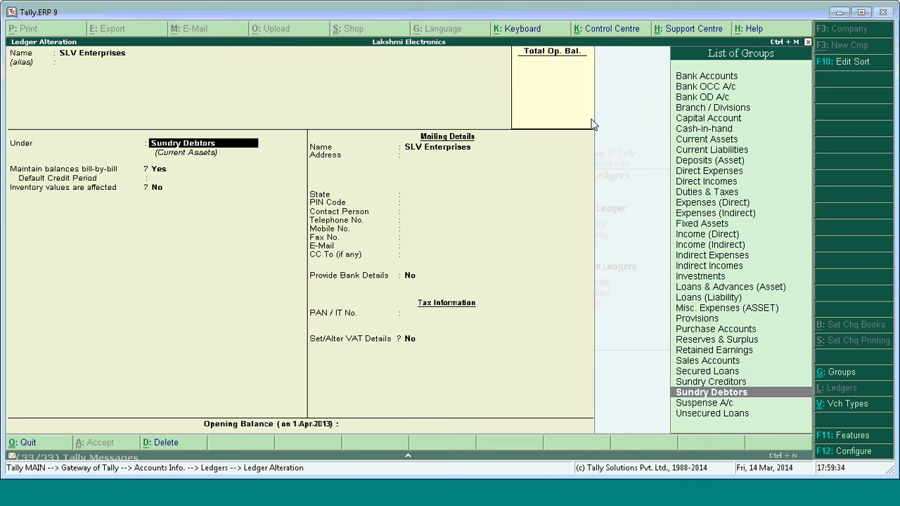
Change the ledger's State to Not Applicable, save it and return to the Gateway of Tally.
{"action": "key", "text": "Return"}
{"action": "key", "text": "Return"}
{"action": "key", "text": "Return"}
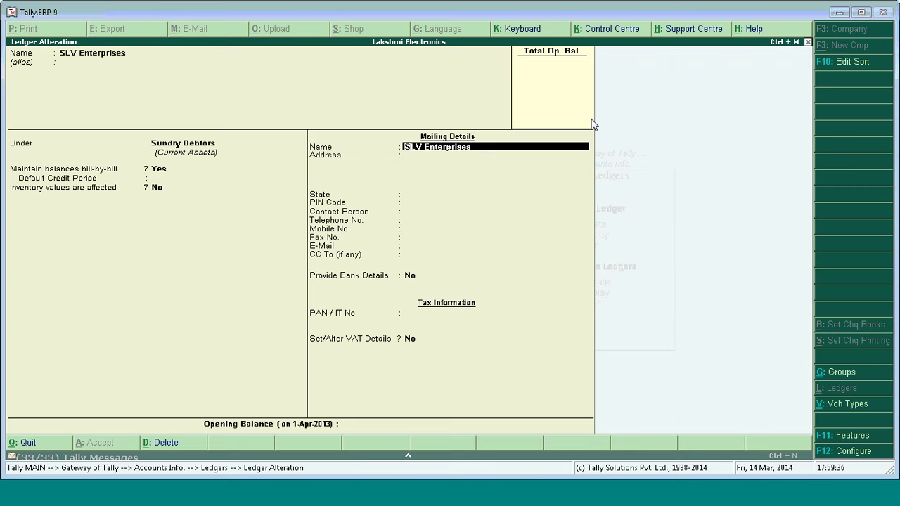
{"action": "key", "text": "Return"}
{"action": "key", "text": "Return"}
{"action": "type", "text": "M"}
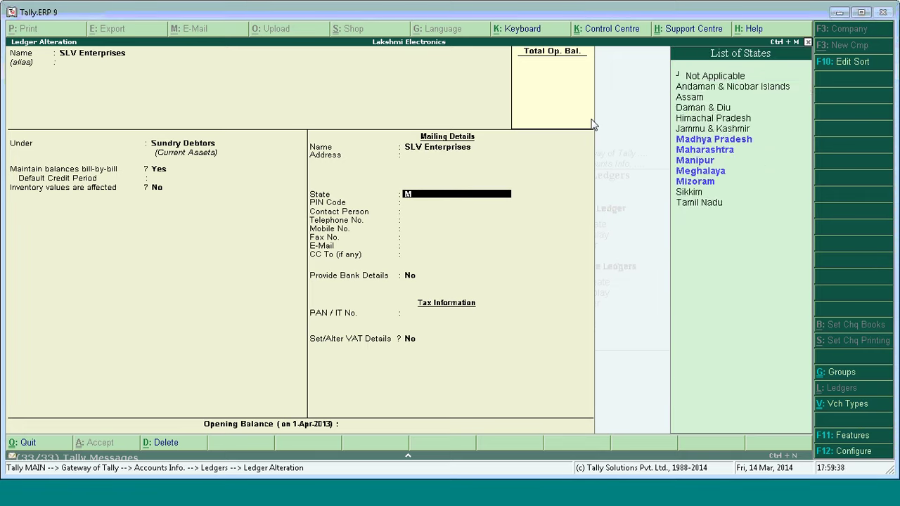
{"action": "type", "text": "ah"}
{"action": "key", "text": "Return"}
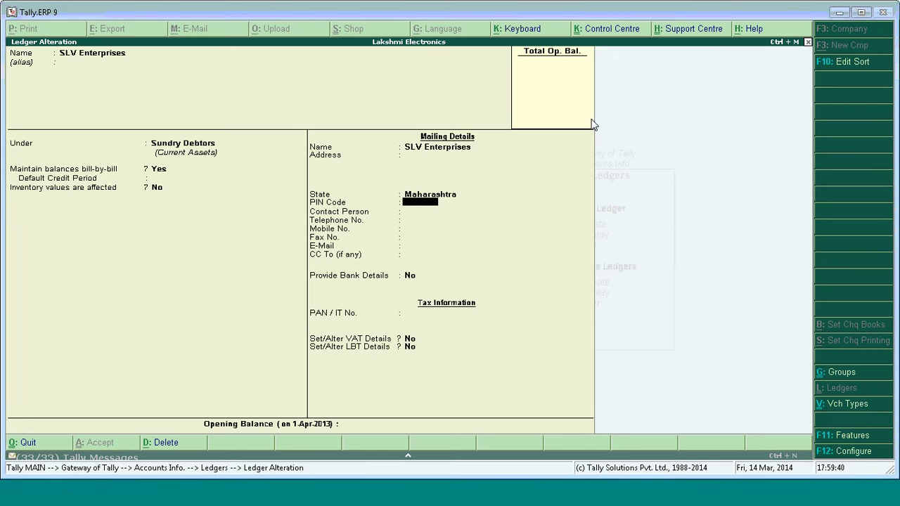
{"action": "key", "text": "Return"}
{"action": "key", "text": "Return"}
{"action": "key", "text": "Return"}
{"action": "key", "text": "Return"}
{"action": "key", "text": "Return"}
{"action": "key", "text": "Return"}
{"action": "key", "text": "Return"}
{"action": "key", "text": "Return"}
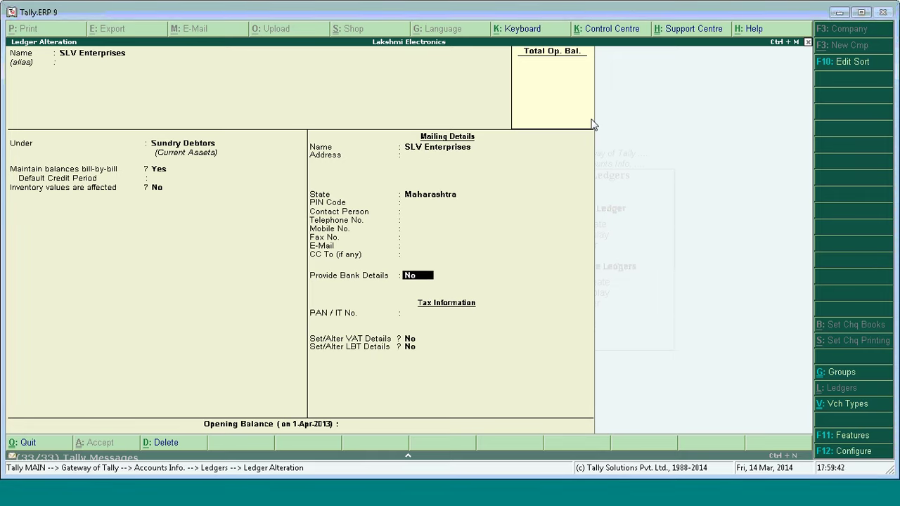
{"action": "key", "text": "Up"}
{"action": "key", "text": "Up"}
{"action": "key", "text": "Up"}
{"action": "key", "text": "Up"}
{"action": "key", "text": "Up"}
{"action": "key", "text": "Up"}
{"action": "key", "text": "Up"}
{"action": "key", "text": "Up"}
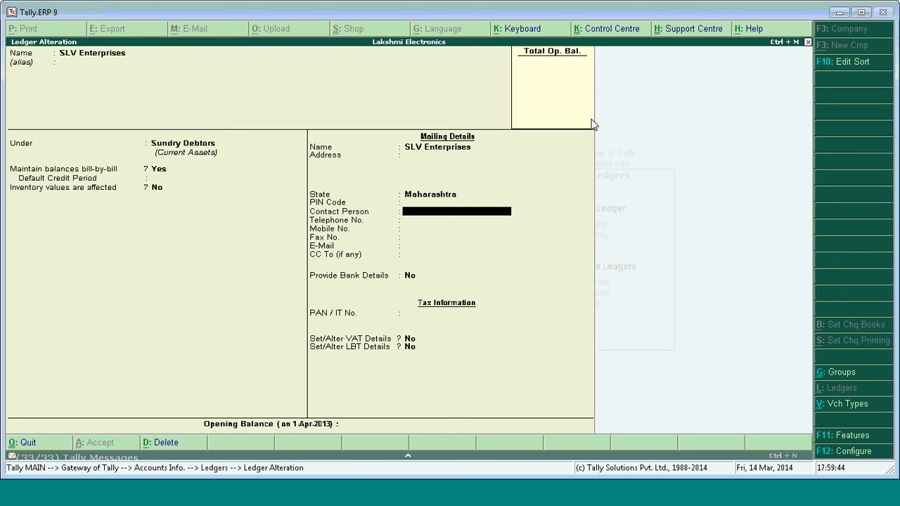
{"action": "key", "text": "Up"}
{"action": "type", "text": "N"}
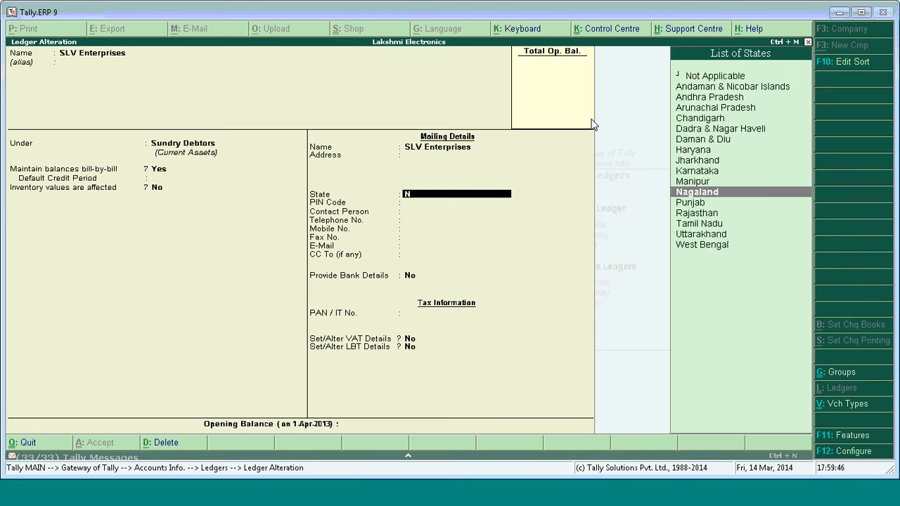
{"action": "type", "text": "o"}
{"action": "key", "text": "Return"}
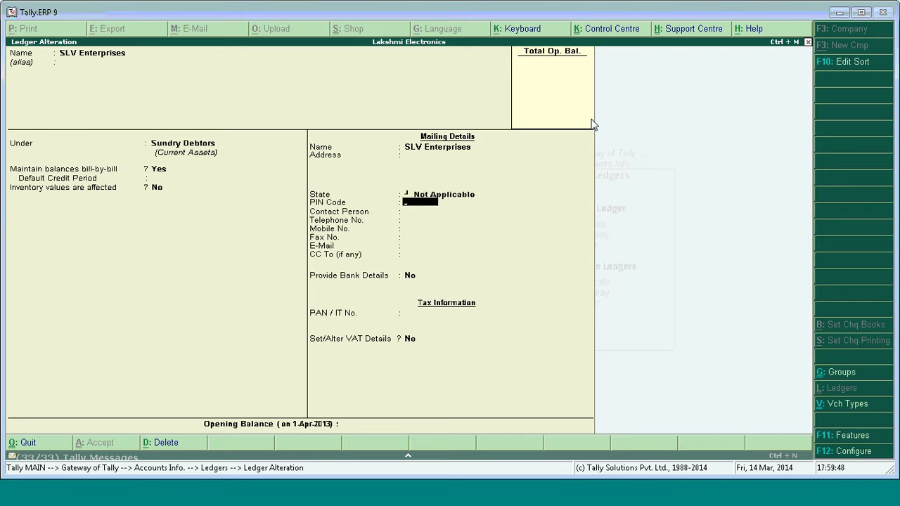
{"action": "key", "text": "Return"}
{"action": "key", "text": "Return"}
{"action": "key", "text": "Return"}
{"action": "key", "text": "Return"}
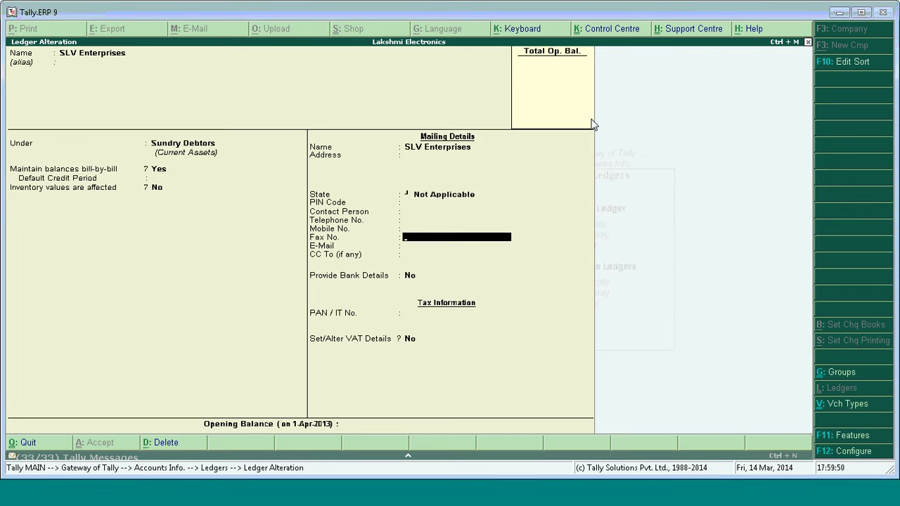
{"action": "key", "text": "ctrl+a"}
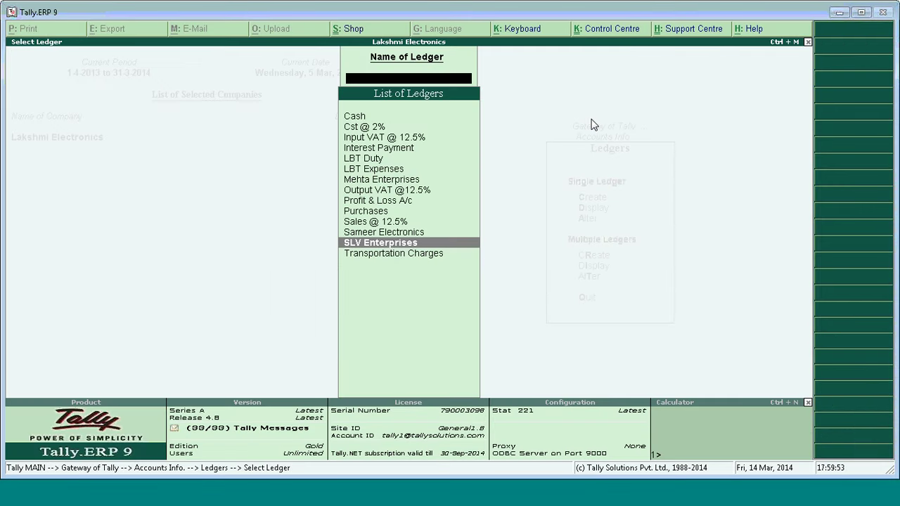
{"action": "key", "text": "Escape"}
{"action": "key", "text": "Escape"}
{"action": "key", "text": "Escape"}
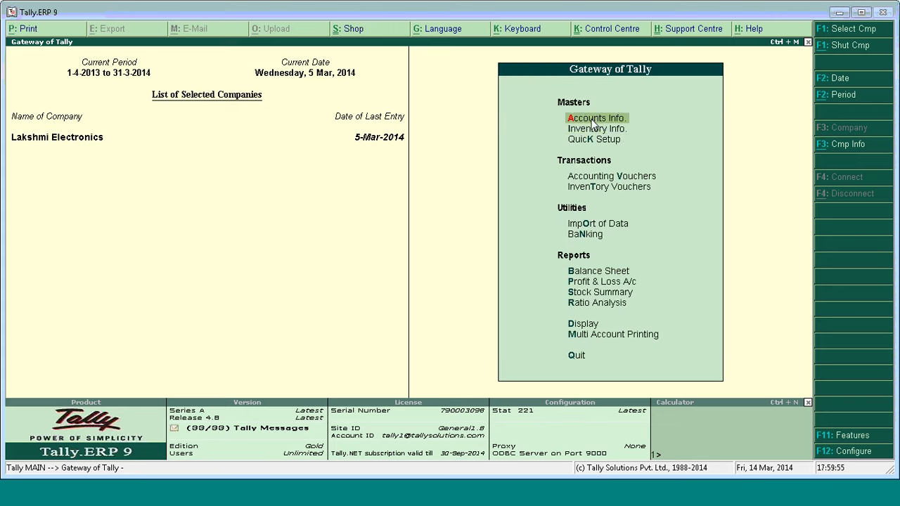
Start a Sales voucher dated 6-3-2014 with SLV Enterprises as the party.
{"action": "key", "text": "Down"}
{"action": "key", "text": "Down"}
{"action": "key", "text": "Down"}
{"action": "key", "text": "Return"}
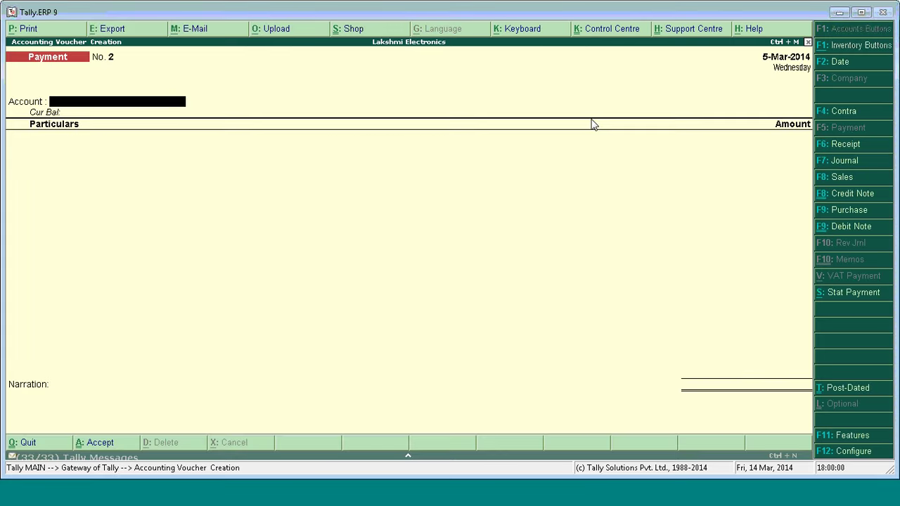
{"action": "key", "text": "F8"}
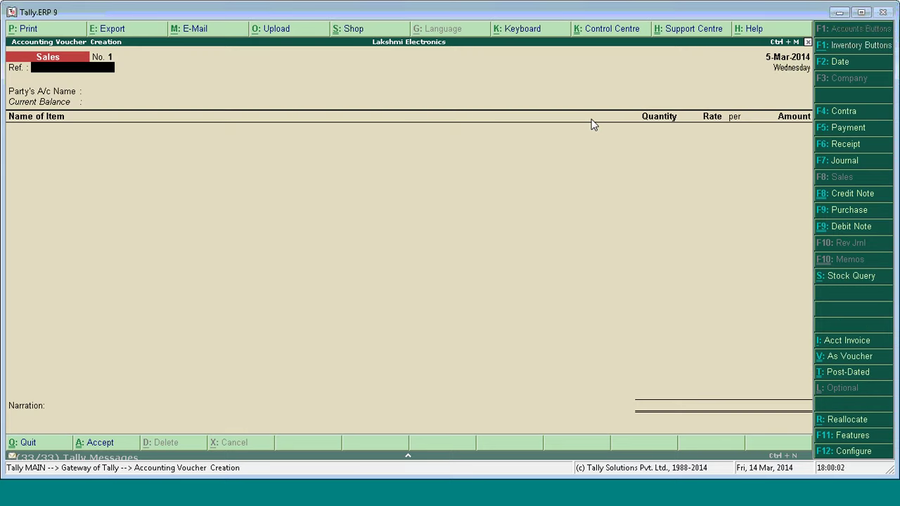
{"action": "key", "text": "F2"}
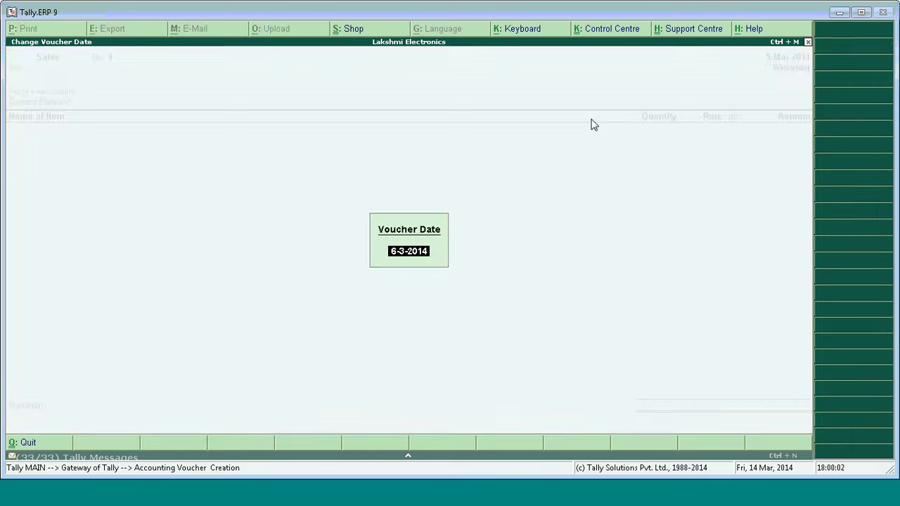
{"action": "key", "text": "Return"}
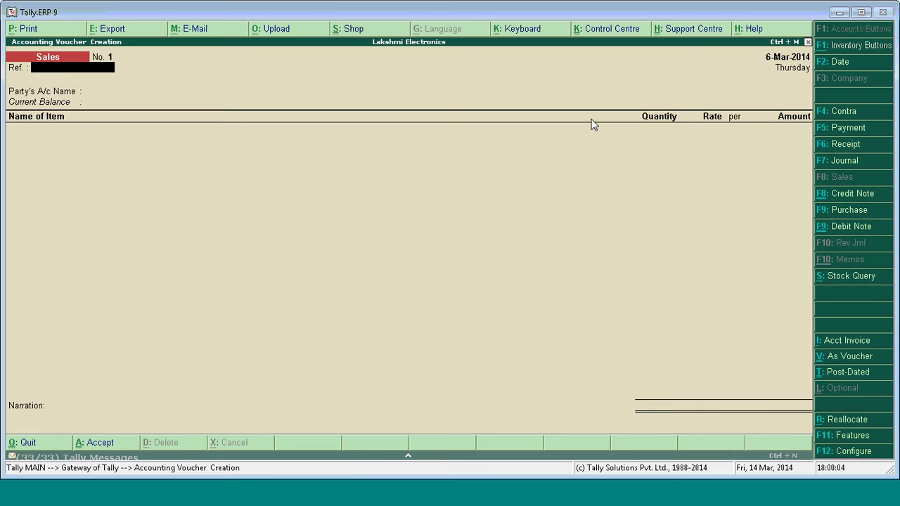
{"action": "key", "text": "Return"}
{"action": "key", "text": "Down"}
{"action": "key", "text": "Down"}
{"action": "key", "text": "Down"}
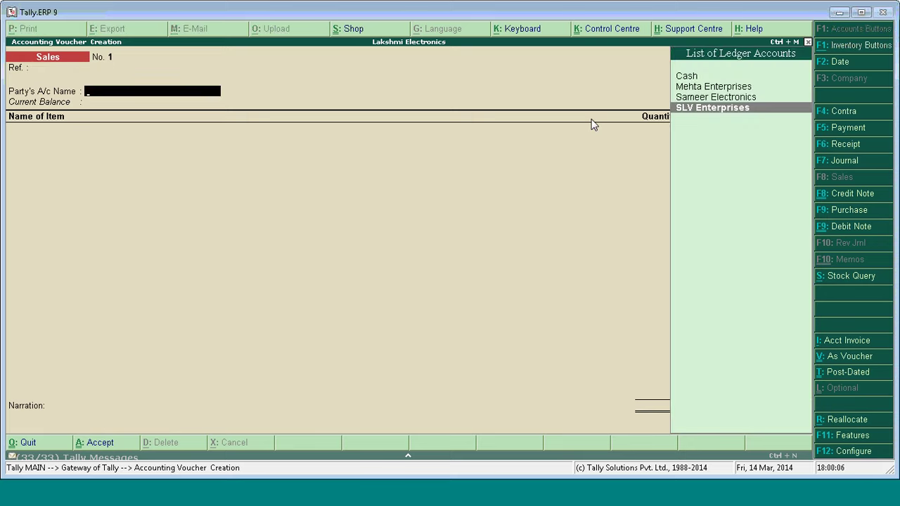
{"action": "key", "text": "Return"}
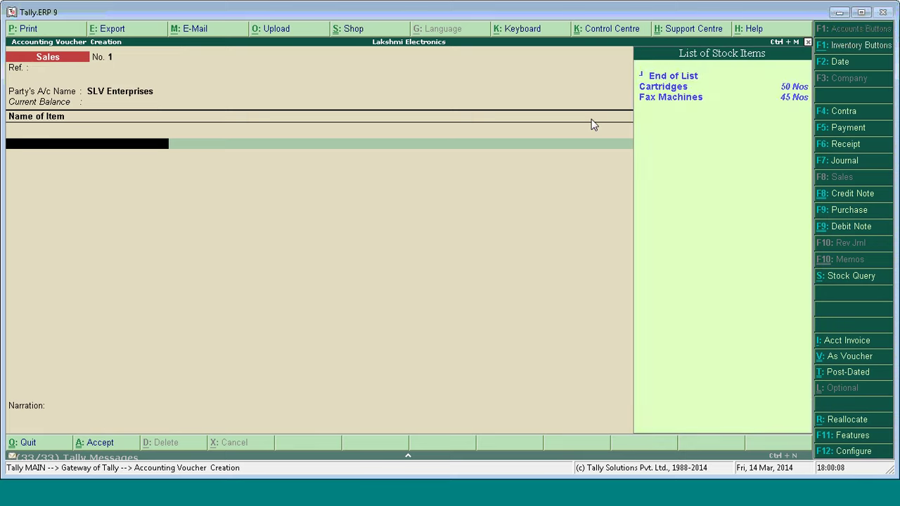
Add 20 Nos of Fax Machines at 15,000.00 to Sales @ 12.5%.
{"action": "key", "text": "Down"}
{"action": "key", "text": "Down"}
{"action": "key", "text": "Return"}
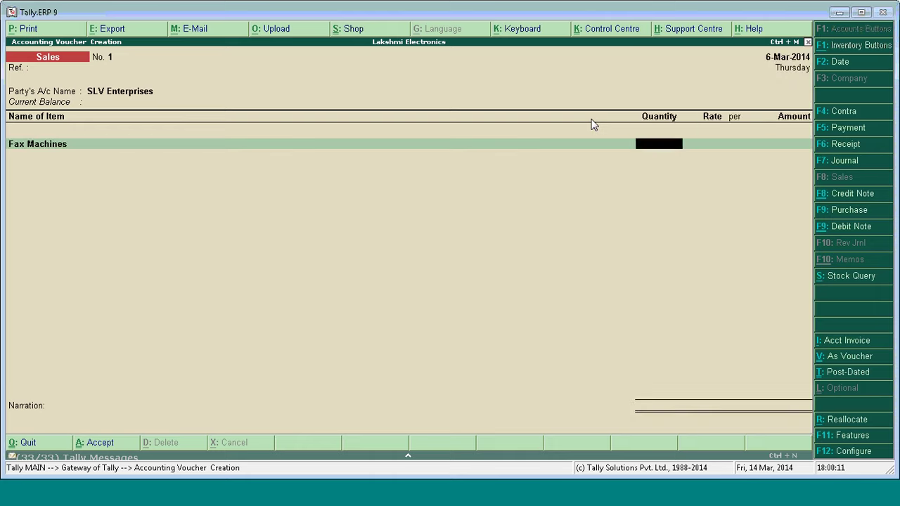
{"action": "type", "text": "20"}
{"action": "key", "text": "Return"}
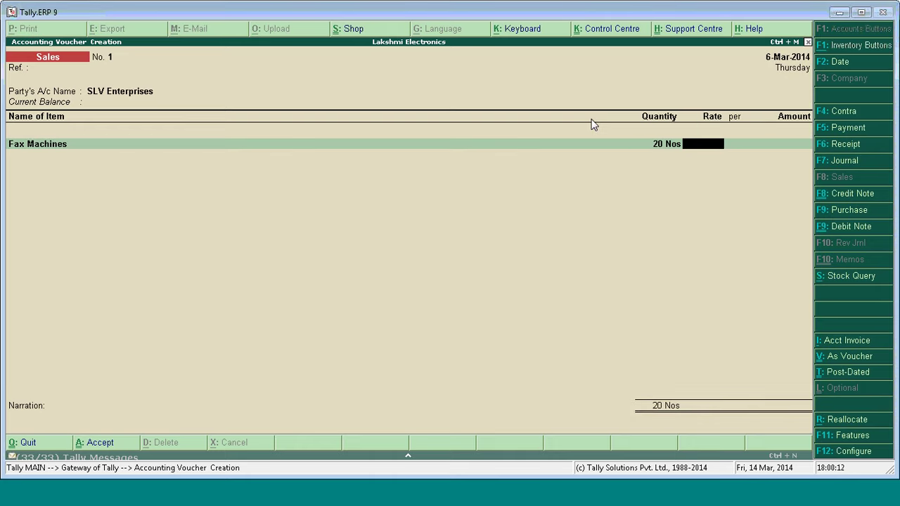
{"action": "type", "text": "15,000"}
{"action": "key", "text": "Return"}
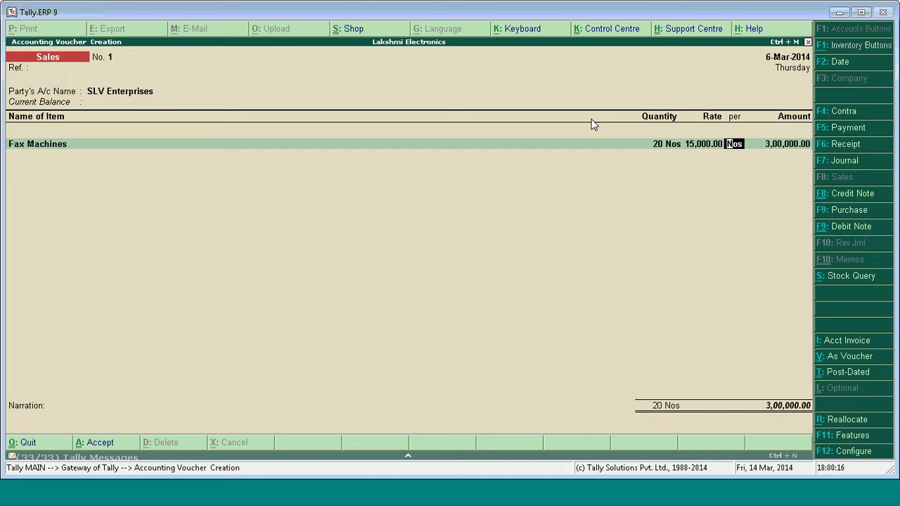
{"action": "key", "text": "Return"}
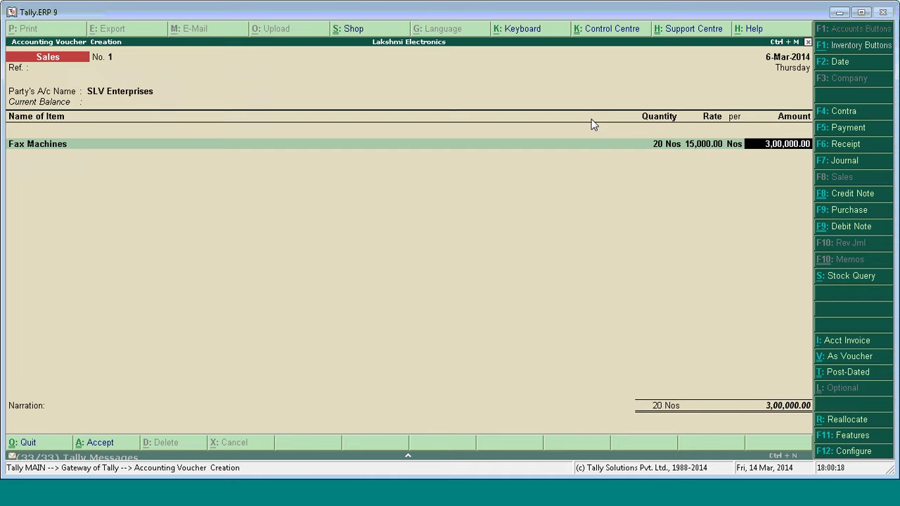
{"action": "key", "text": "Return"}
{"action": "key", "text": "Return"}
{"action": "key", "text": "Return"}
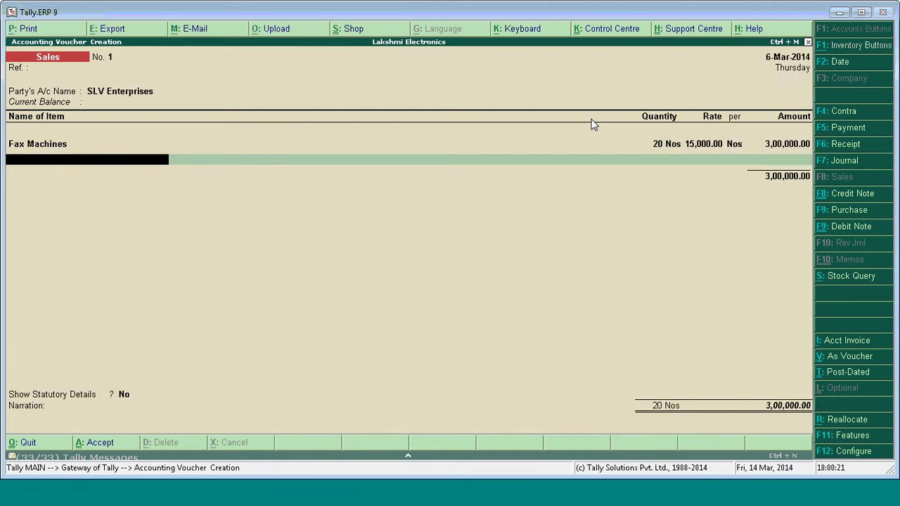
{"action": "key", "text": "Return"}
{"action": "key", "text": "Down"}
{"action": "key", "text": "Down"}
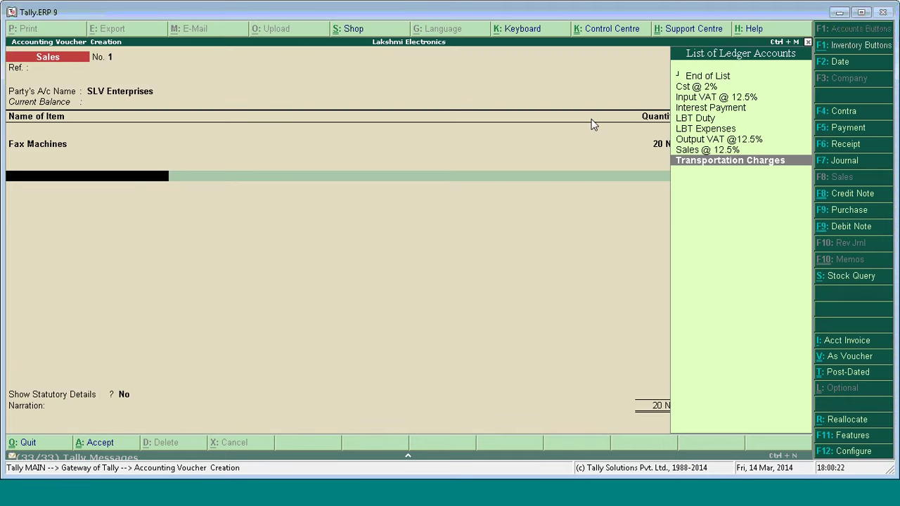
{"action": "key", "text": "Up"}
{"action": "key", "text": "Up"}
{"action": "key", "text": "Return"}
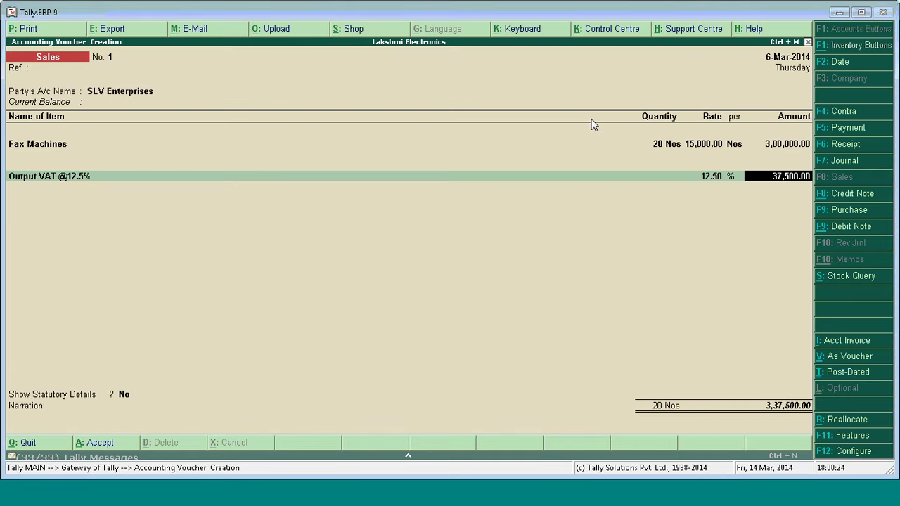
{"action": "key", "text": "Return"}
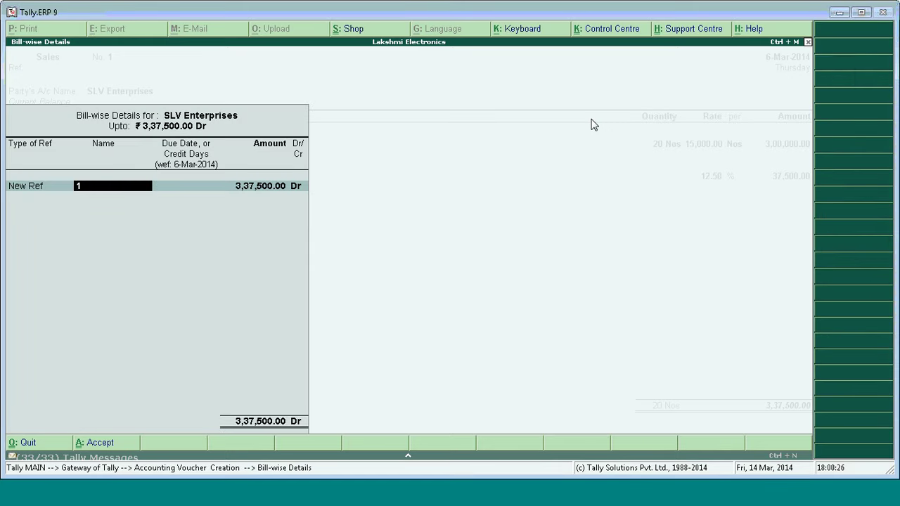
{"action": "type", "text": "Sale 1"}
{"action": "key", "text": "Return"}
{"action": "key", "text": "Return"}
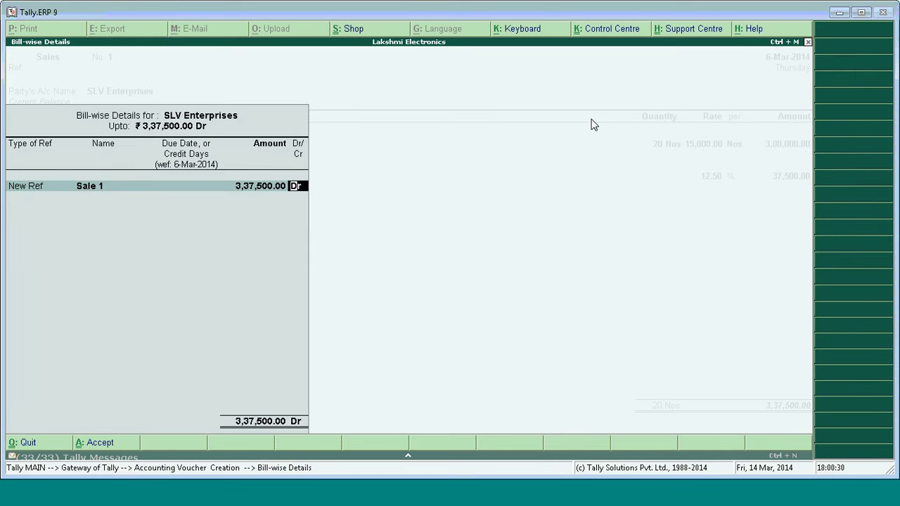
{"action": "key", "text": "Return"}
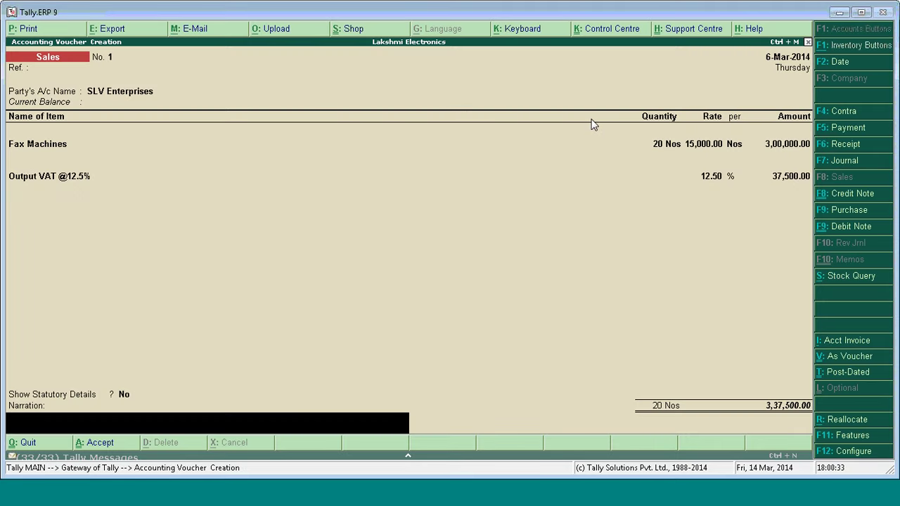
{"action": "key", "text": "Return"}
{"action": "key", "text": "Return"}
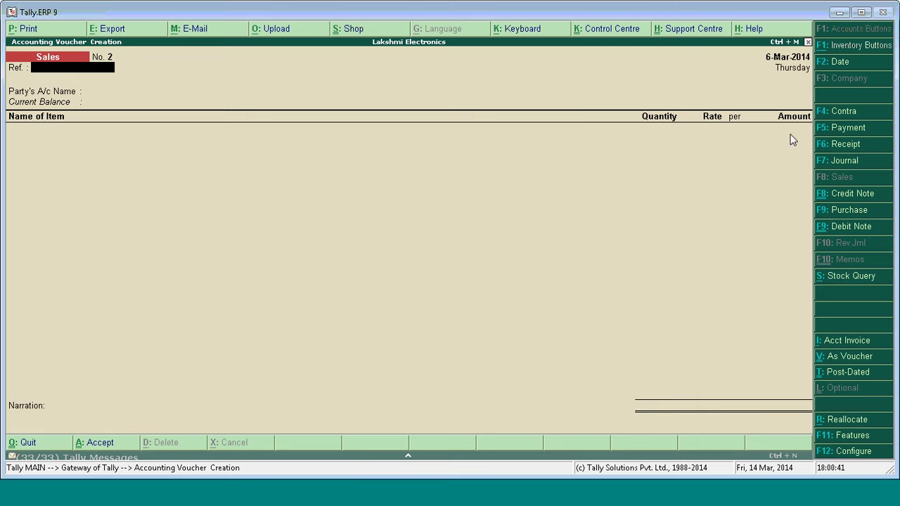
Start a Credit Note, confirming Use Invoice mode for Credit Notes is Yes in F11 features.
{"action": "left_click", "coordinate": [852, 201]}
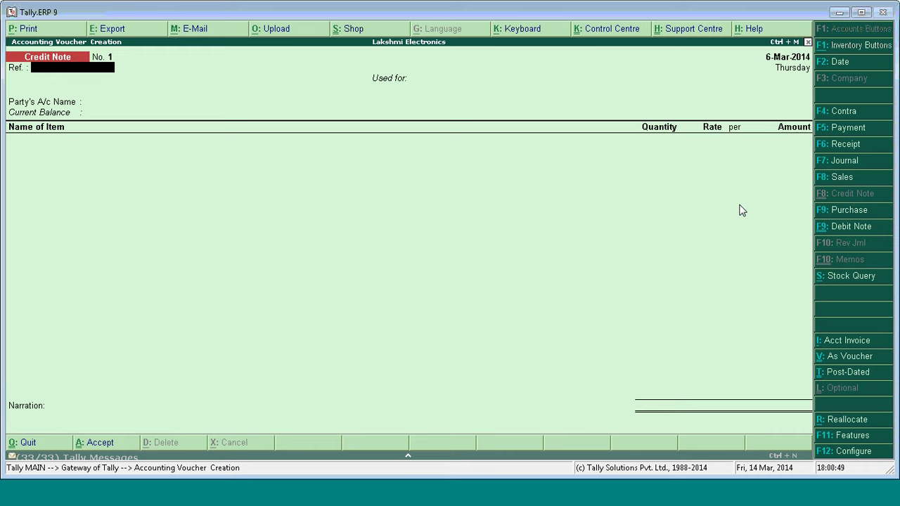
{"action": "key", "text": "F11"}
{"action": "key", "text": "Return"}
{"action": "key", "text": "Return"}
{"action": "key", "text": "Return"}
{"action": "key", "text": "Return"}
{"action": "key", "text": "Return"}
{"action": "key", "text": "Return"}
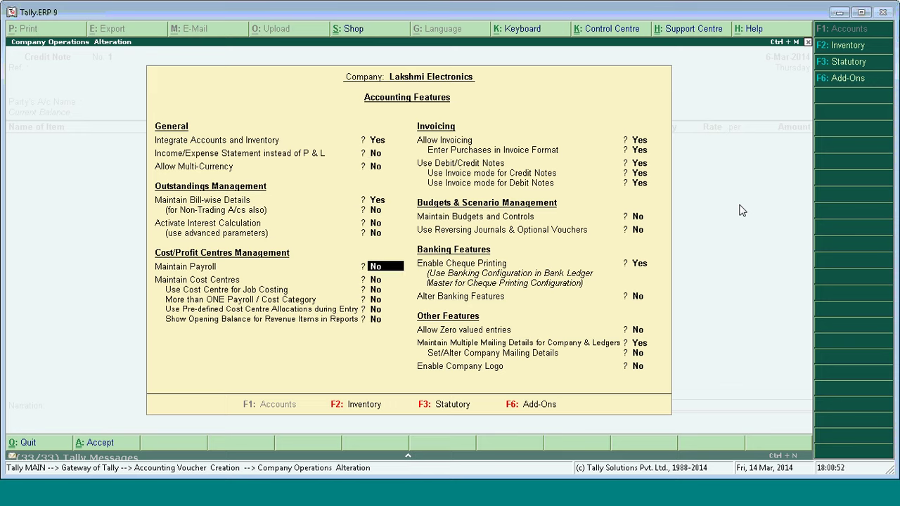
{"action": "key", "text": "Return"}
{"action": "key", "text": "Return"}
{"action": "key", "text": "Return"}
{"action": "key", "text": "Return"}
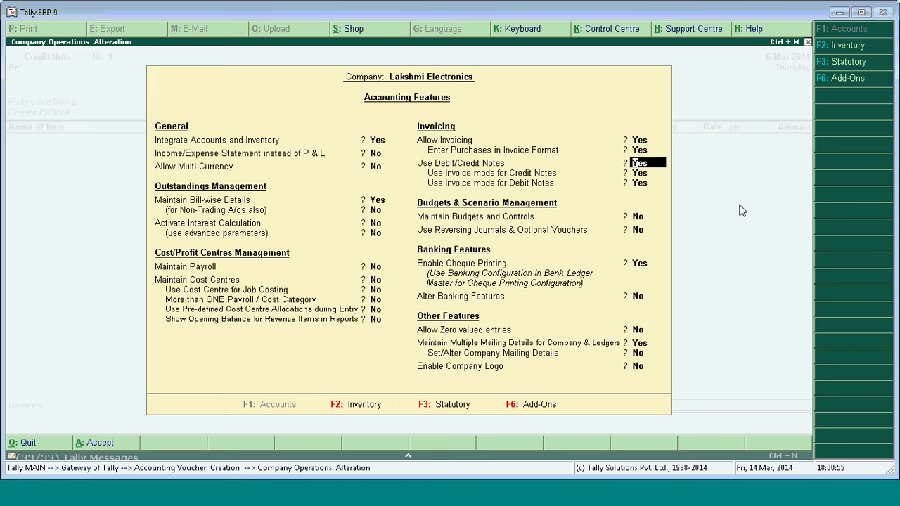
{"action": "key", "text": "Return"}
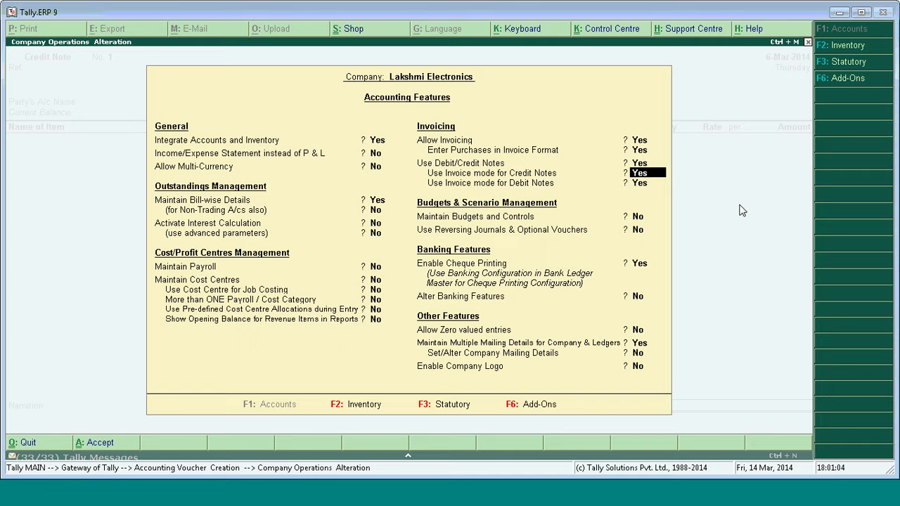
{"action": "key", "text": "ctrl+a"}
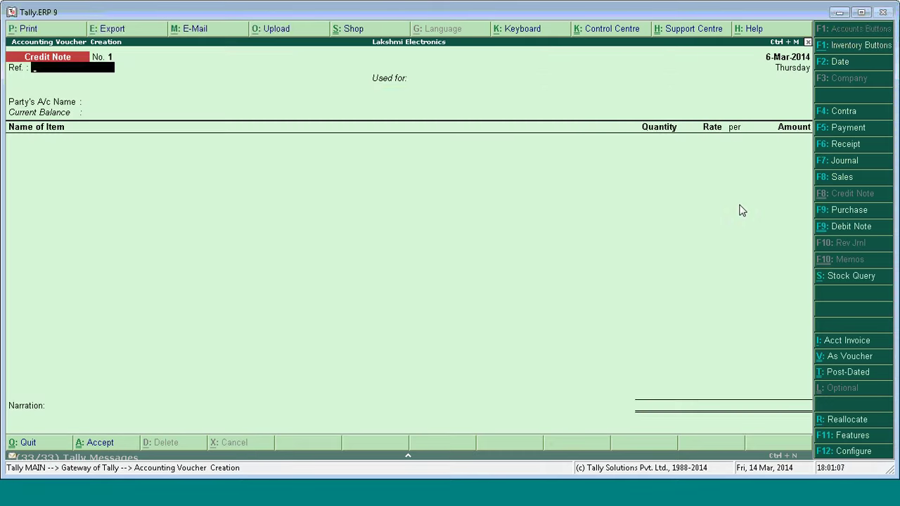
Set the credit note's VAT adjustment to Goods Sold Returned with SLV Enterprises as party.
{"action": "key", "text": "Return"}
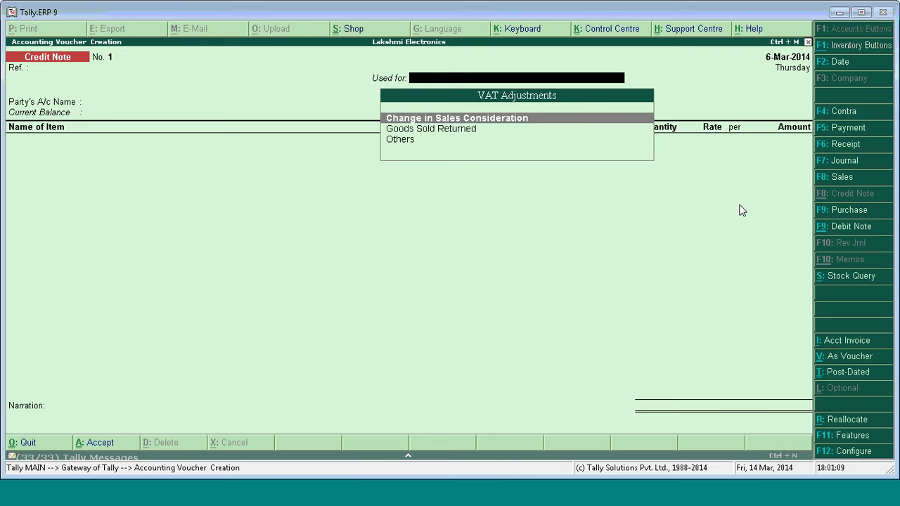
{"action": "key", "text": "Down"}
{"action": "key", "text": "Return"}
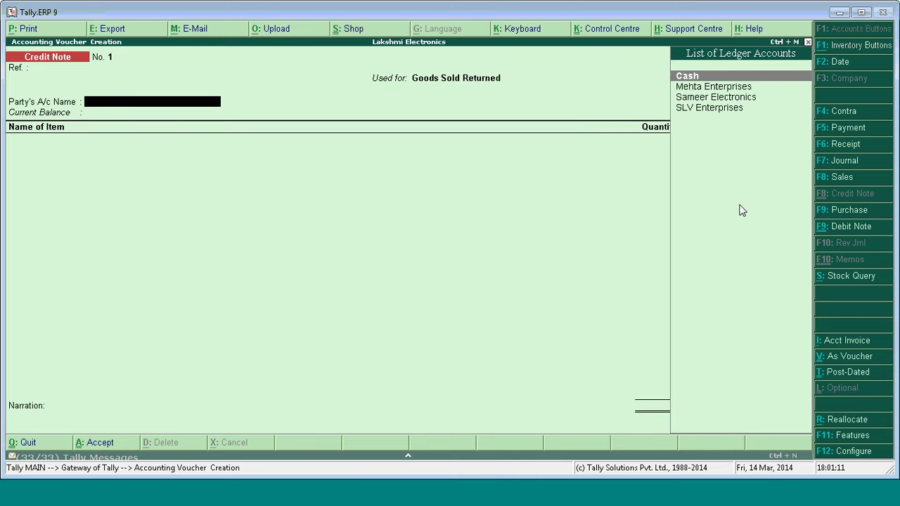
{"action": "key", "text": "Down"}
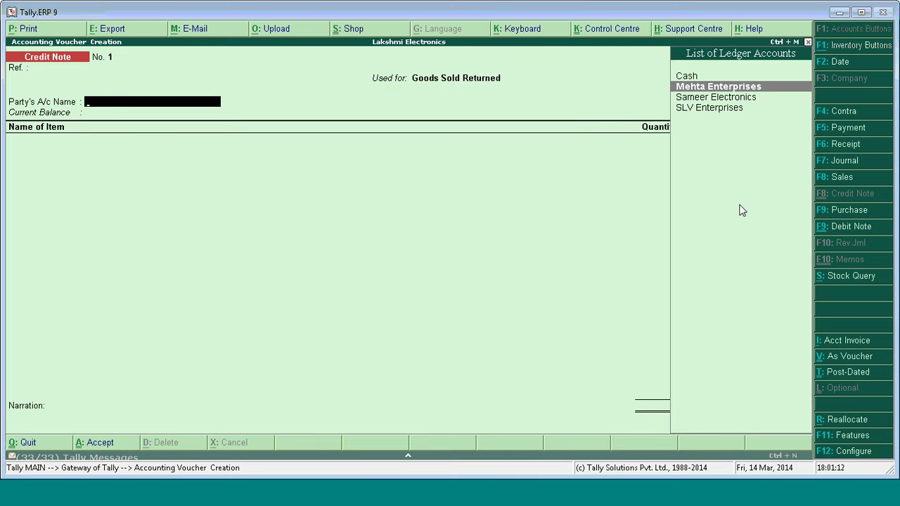
{"action": "key", "text": "Down"}
{"action": "key", "text": "Down"}
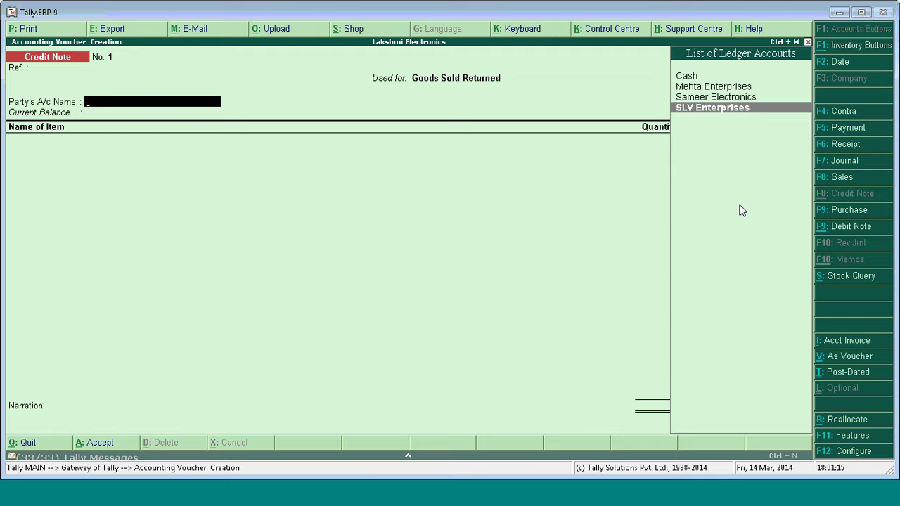
{"action": "key", "text": "Return"}
{"action": "key", "text": "ctrl+a"}
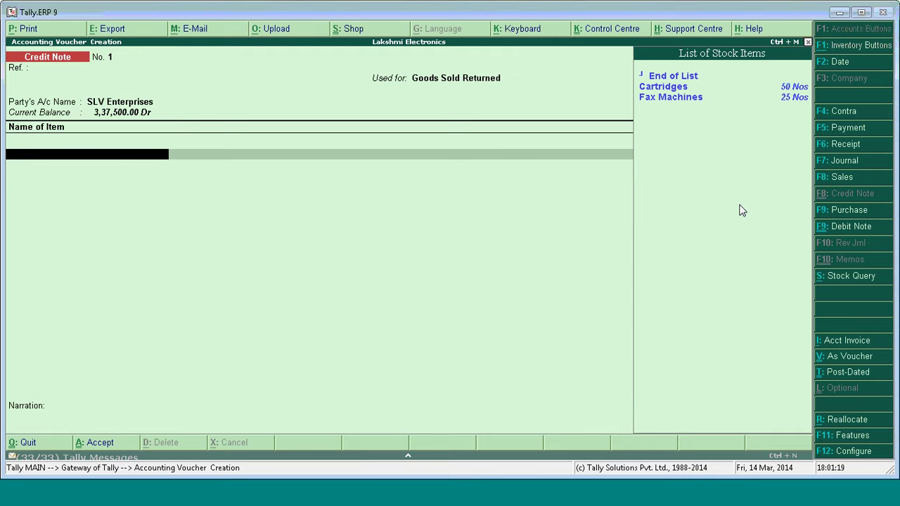
{"action": "key", "text": "Down"}
{"action": "key", "text": "Down"}
{"action": "key", "text": "Return"}
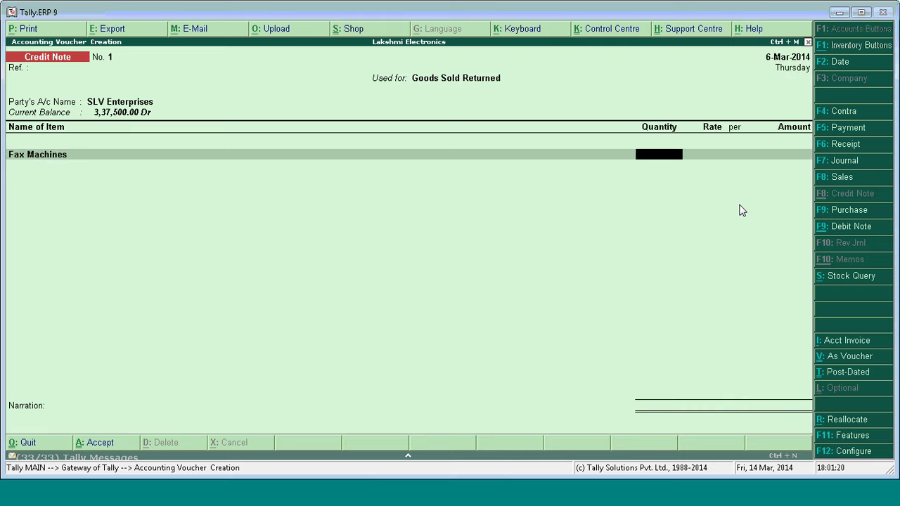
{"action": "type", "text": "10"}
{"action": "key", "text": "Return"}
{"action": "key", "text": "Return"}
{"action": "key", "text": "Return"}
{"action": "key", "text": "Return"}
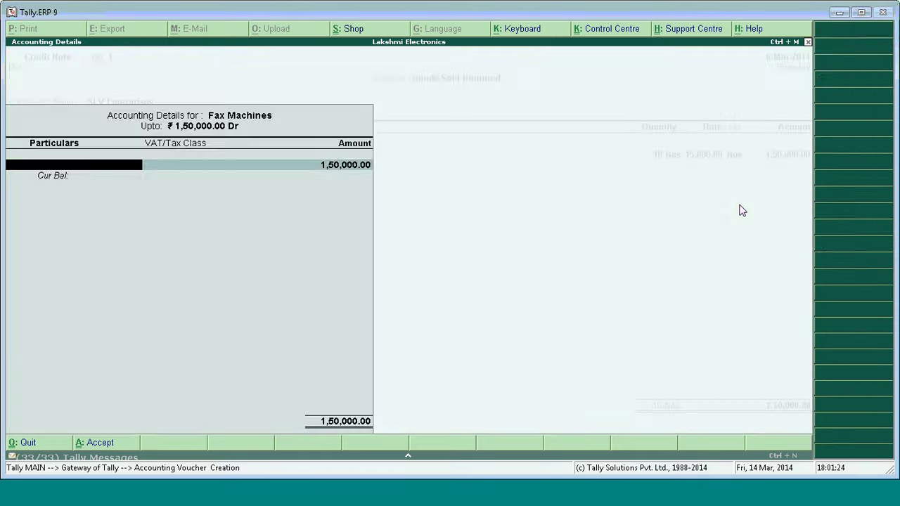
{"action": "key", "text": "Return"}
{"action": "key", "text": "Return"}
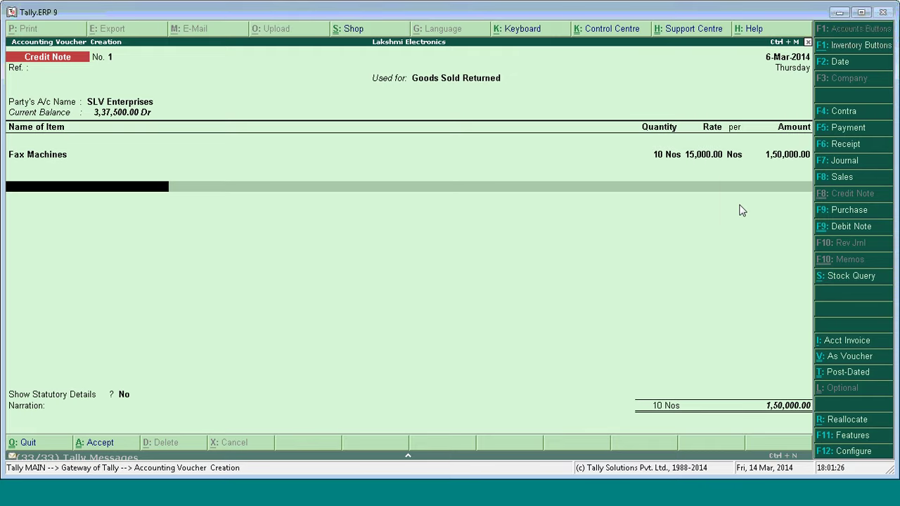
{"action": "key", "text": "Up"}
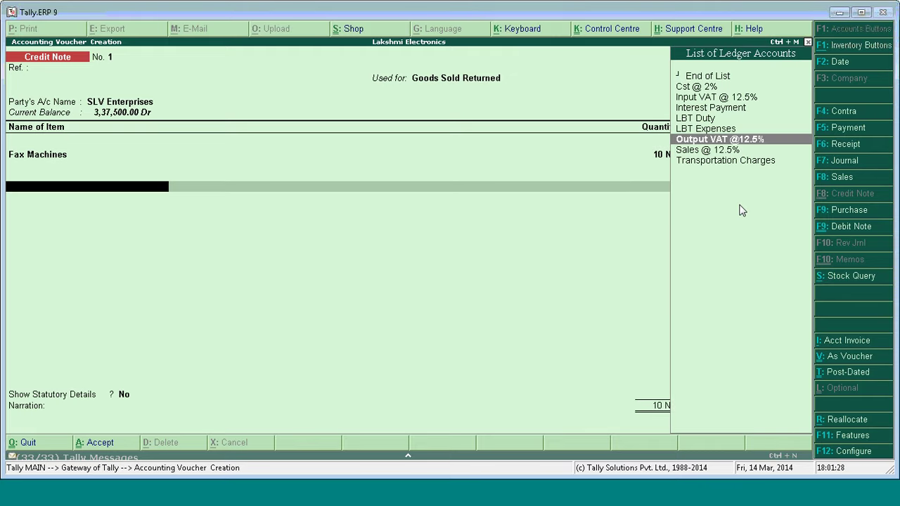
{"action": "key", "text": "Up"}
{"action": "key", "text": "Up"}
{"action": "key", "text": "Down"}
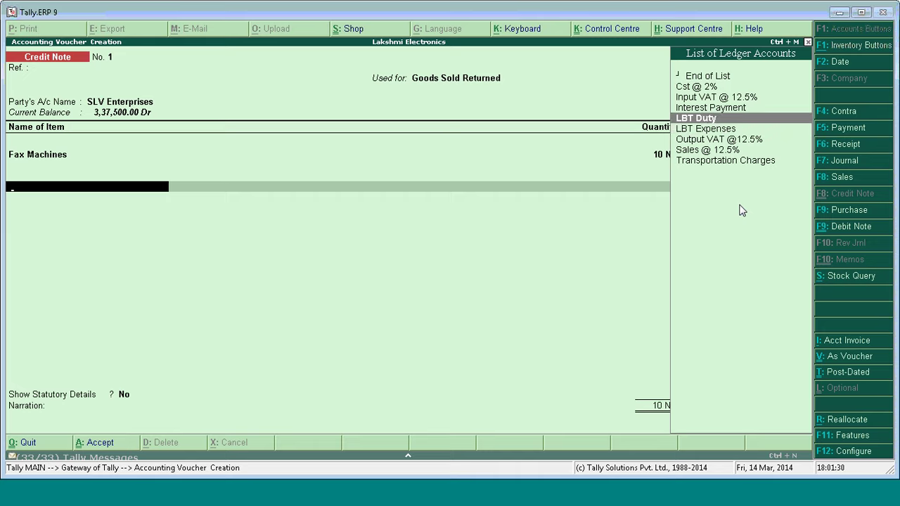
{"action": "key", "text": "Down"}
{"action": "key", "text": "Down"}
{"action": "key", "text": "Return"}
Settle the credit note against bill Sale 1 and save it.
{"action": "key", "text": "Return"}
{"action": "key", "text": "Return"}
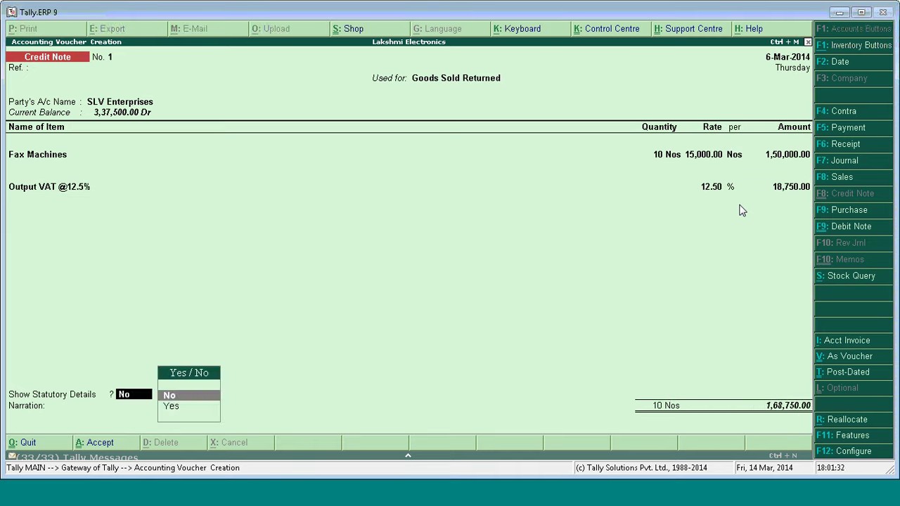
{"action": "key", "text": "Return"}
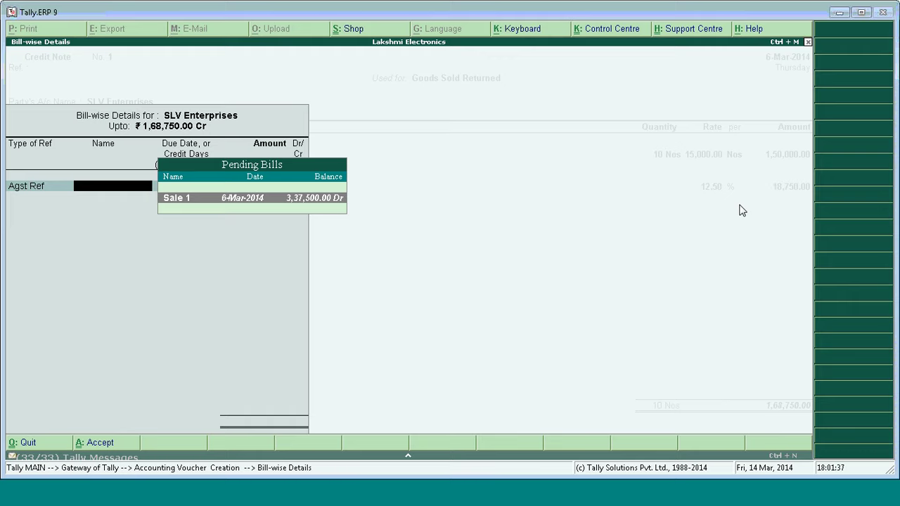
{"action": "key", "text": "Return"}
{"action": "key", "text": "Return"}
{"action": "key", "text": "Return"}
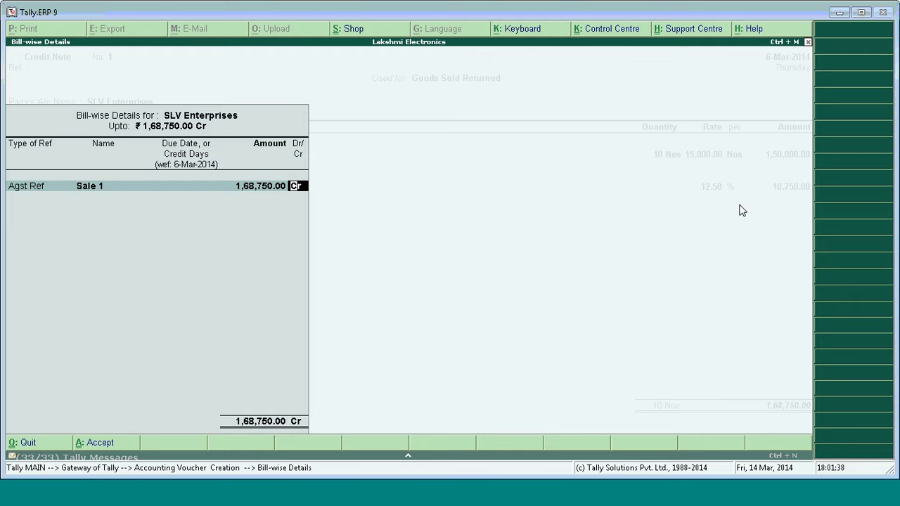
{"action": "key", "text": "Return"}
{"action": "key", "text": "Return"}
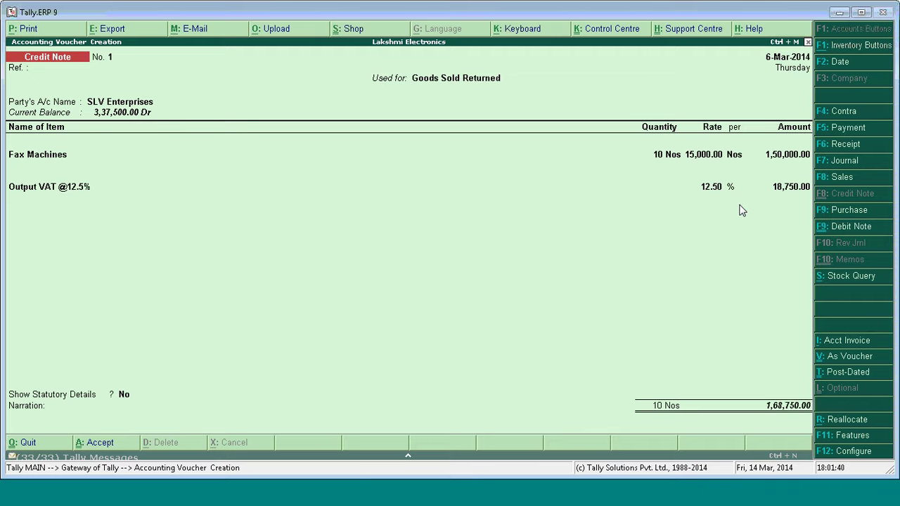
{"action": "key", "text": "Escape"}
{"action": "key", "text": "Return"}
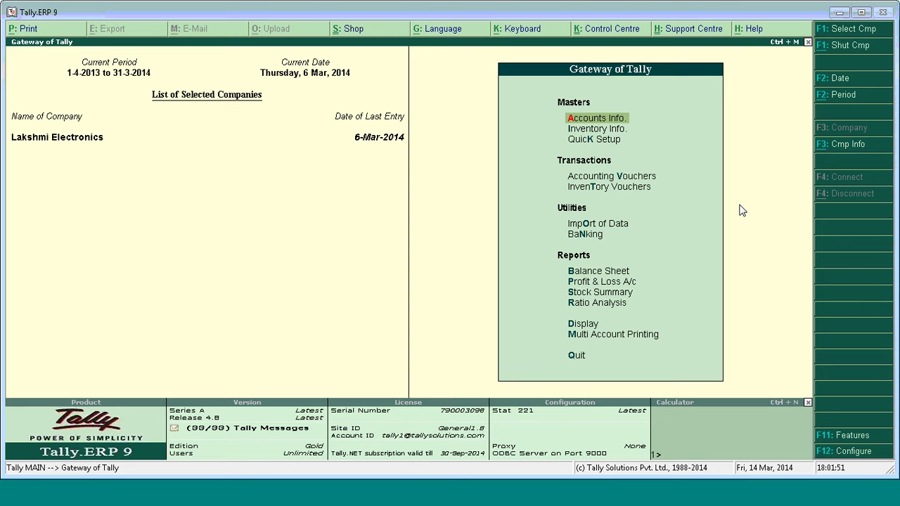
Open the LBT Computation for the Nashik zone via Display > Statutory Reports > LBT.
{"action": "key", "text": "d"}
{"action": "key", "text": "u"}
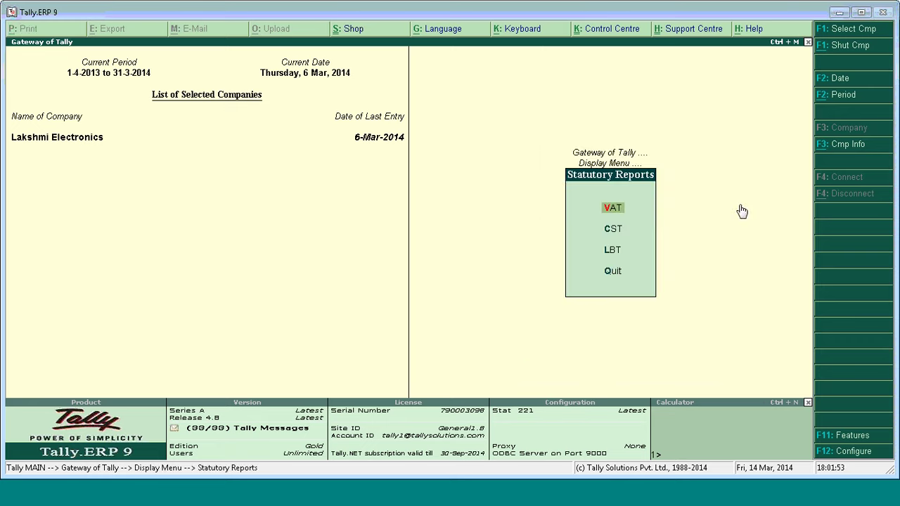
{"action": "key", "text": "Down"}
{"action": "key", "text": "Down"}
{"action": "key", "text": "Return"}
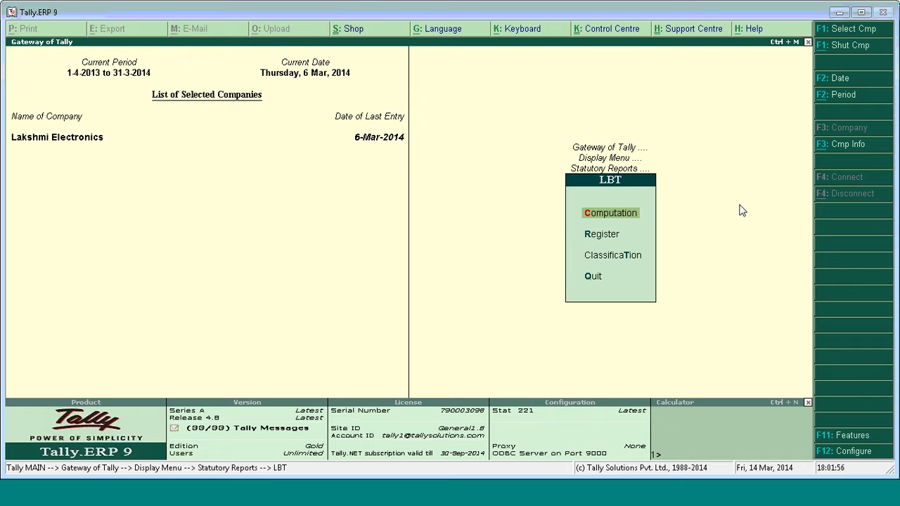
{"action": "key", "text": "Return"}
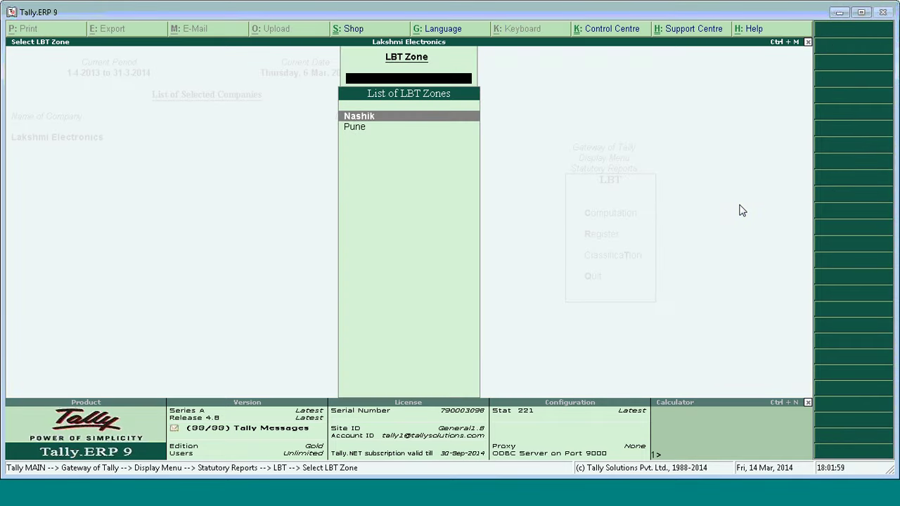
{"action": "key", "text": "Return"}
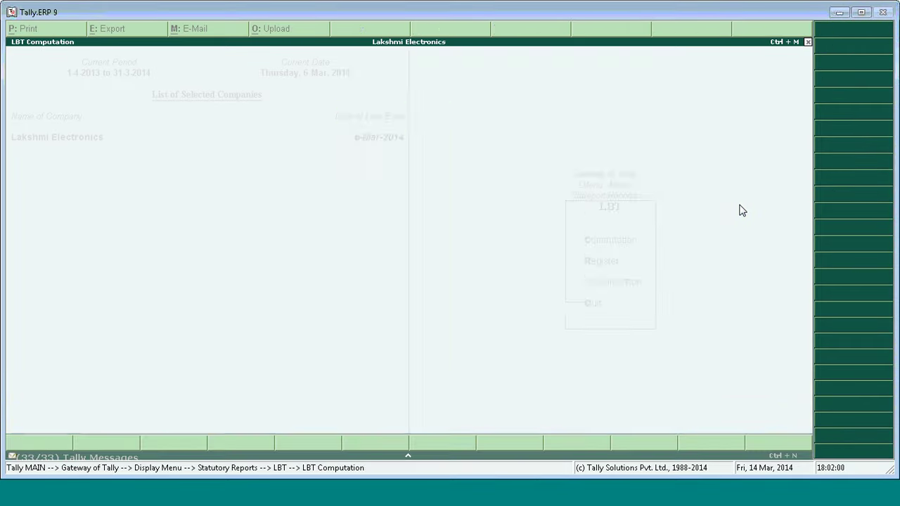
Drill into the empty Receipt on account of Return/Rejection within six months row.
{"action": "key", "text": "Down"}
{"action": "key", "text": "Down"}
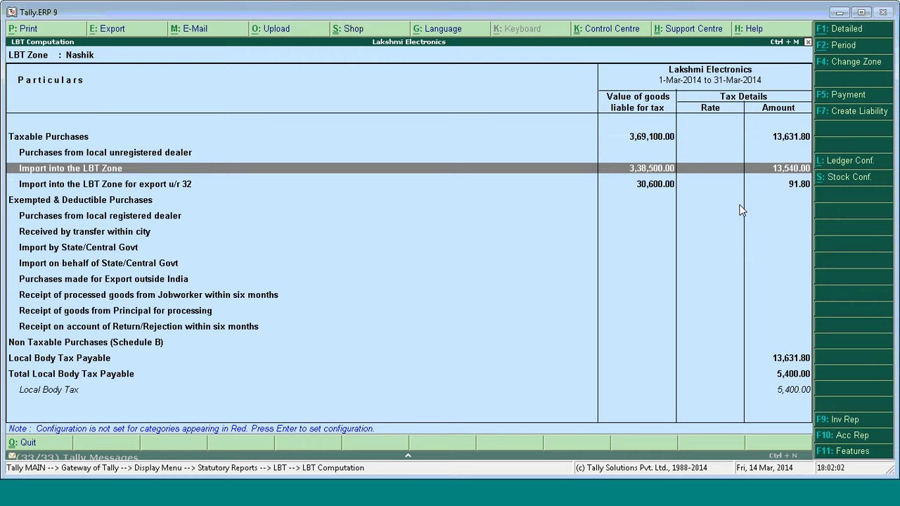
{"action": "key", "text": "Down"}
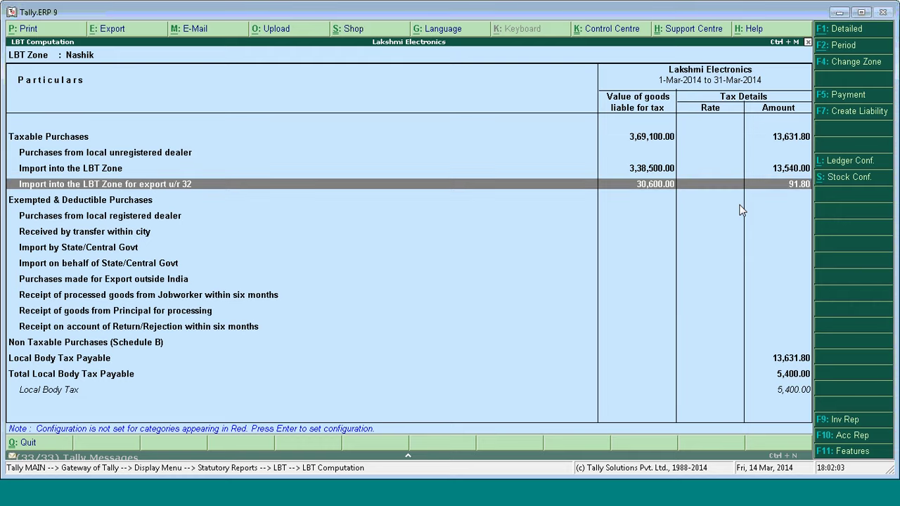
{"action": "key", "text": "Down"}
{"action": "key", "text": "Down"}
{"action": "key", "text": "Down"}
{"action": "key", "text": "Down"}
{"action": "key", "text": "Down"}
{"action": "key", "text": "Down"}
{"action": "key", "text": "Down"}
{"action": "key", "text": "Down"}
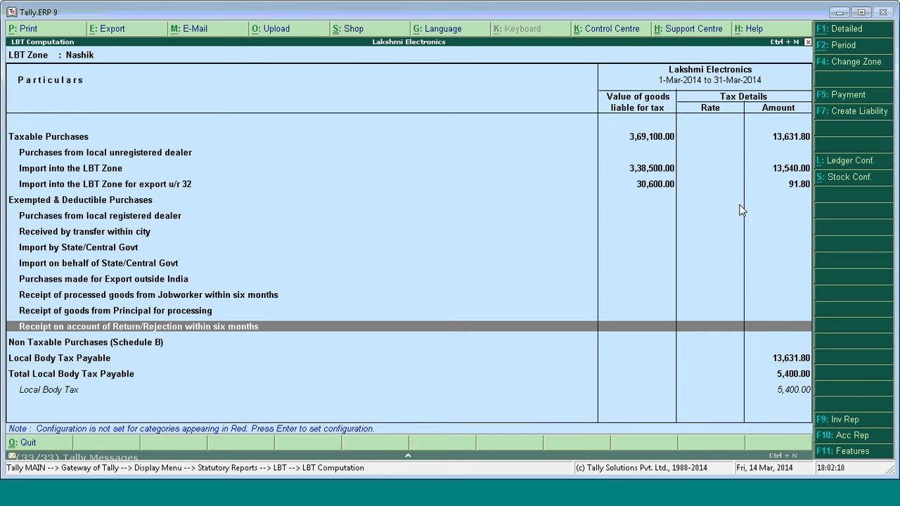
{"action": "key", "text": "Return"}
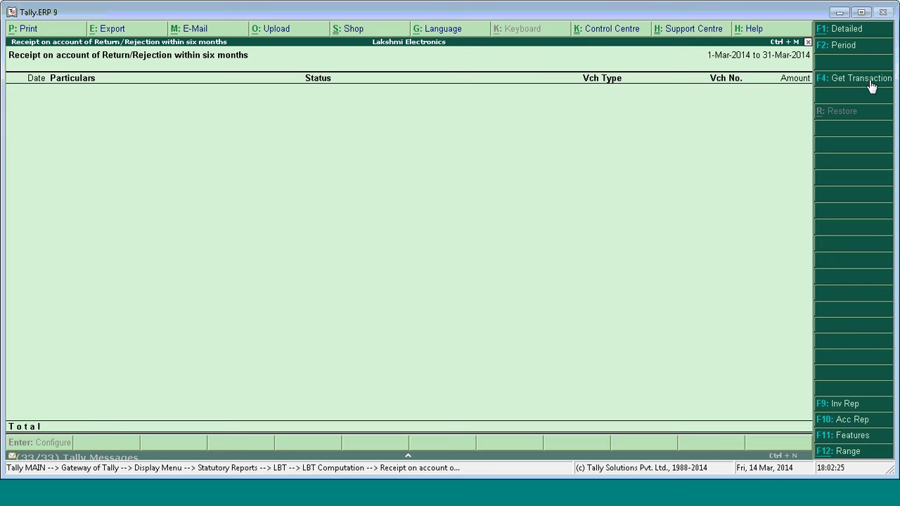
Add the 1,68,750.00 SLV Enterprises credit note to Return/Rejection receipts and return to the computation.
{"action": "left_click", "coordinate": [867, 80]}
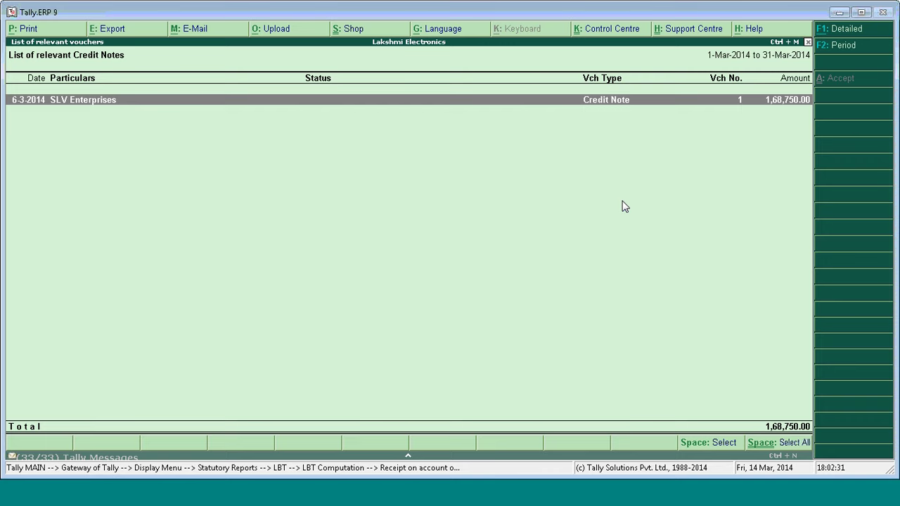
{"action": "key", "text": "space"}
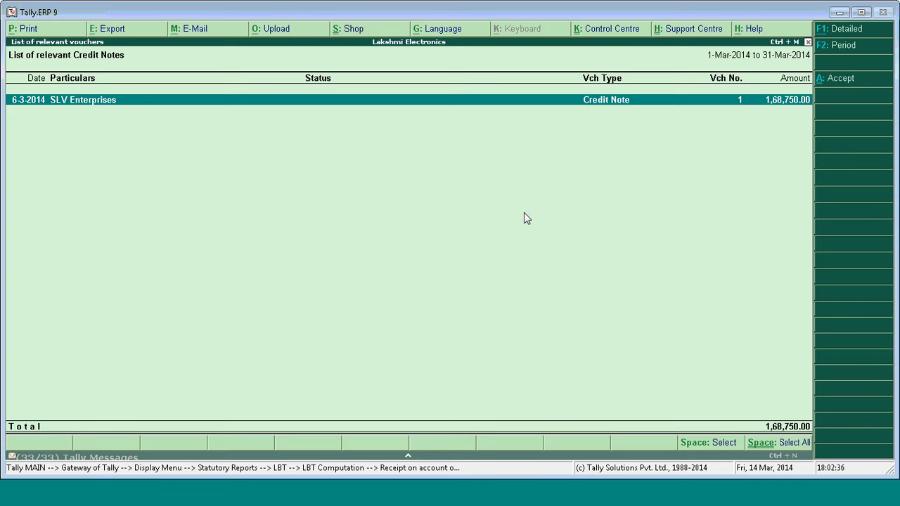
{"action": "left_click", "coordinate": [841, 79]}
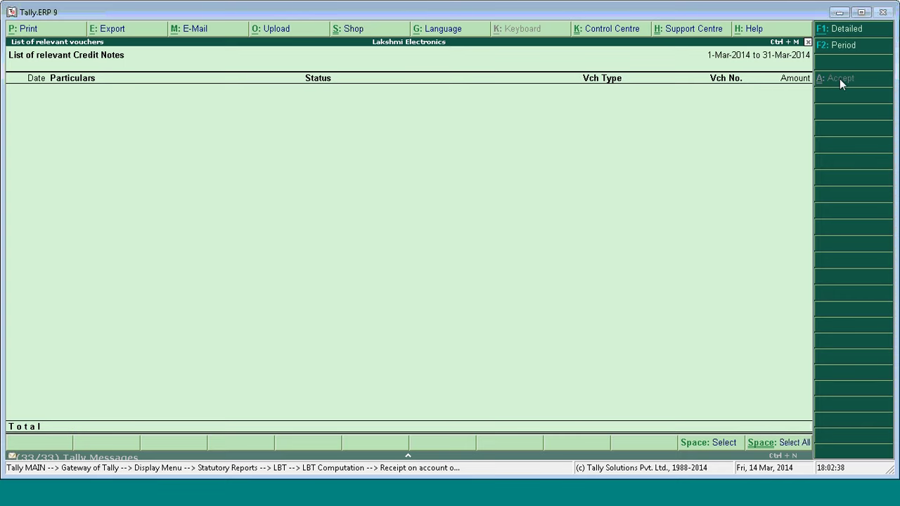
{"action": "key", "text": "Escape"}
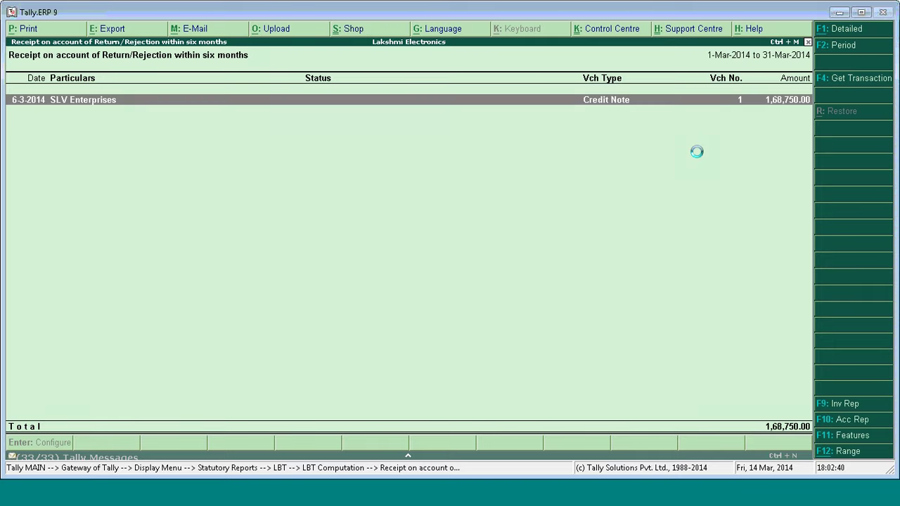
{"action": "key", "text": "Escape"}
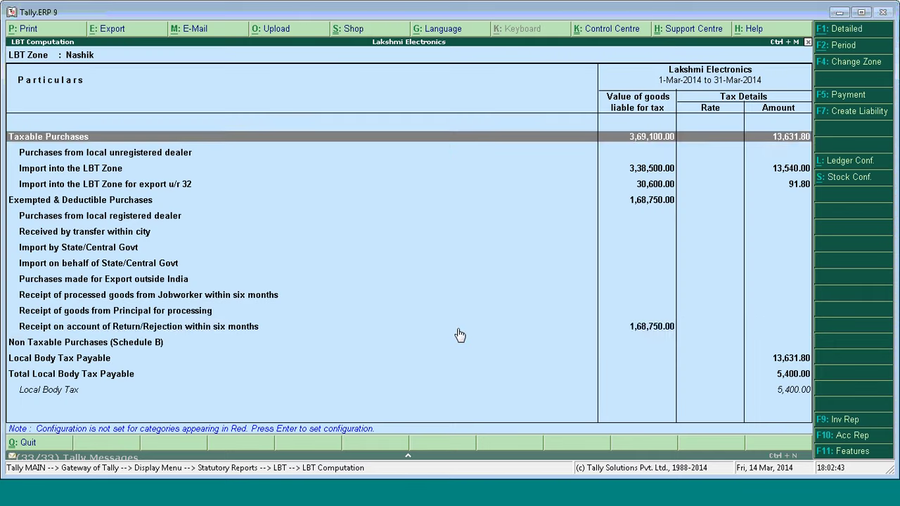
{"action": "left_click", "coordinate": [459, 334]}
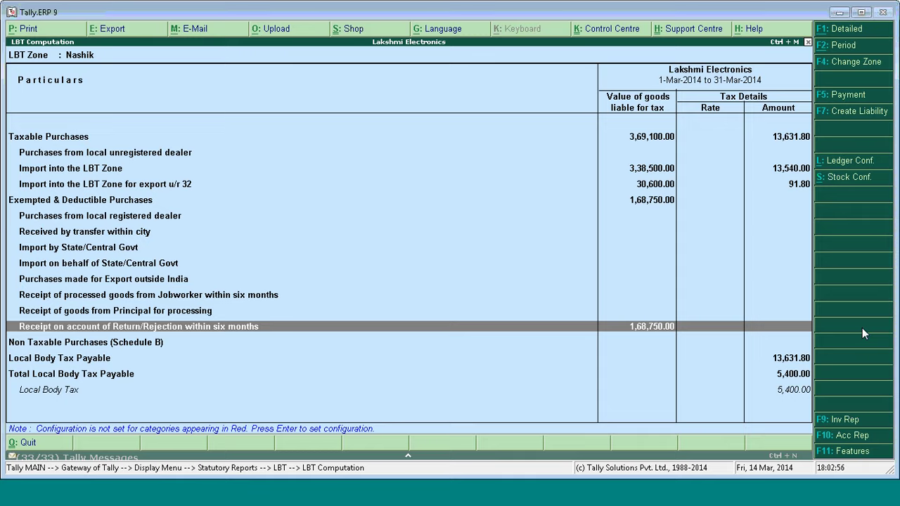
{"action": "key", "text": "Return"}
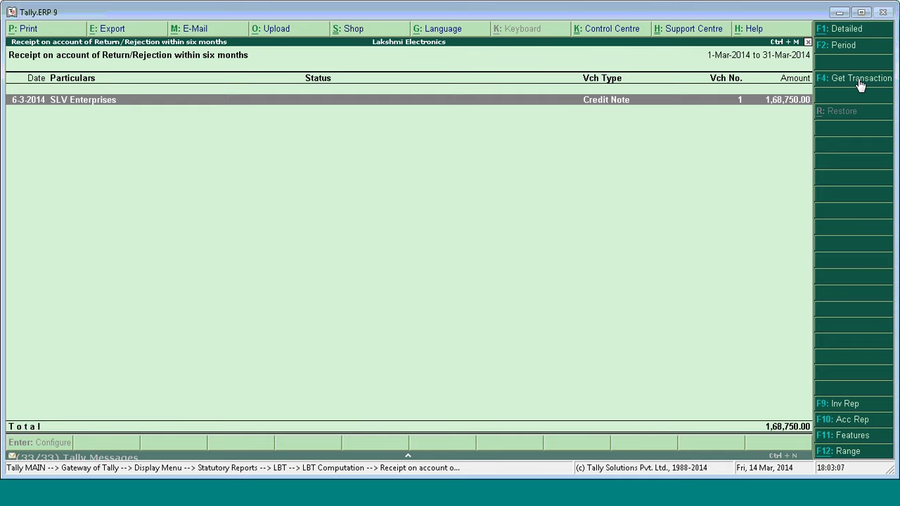
{"action": "key", "text": "Escape"}
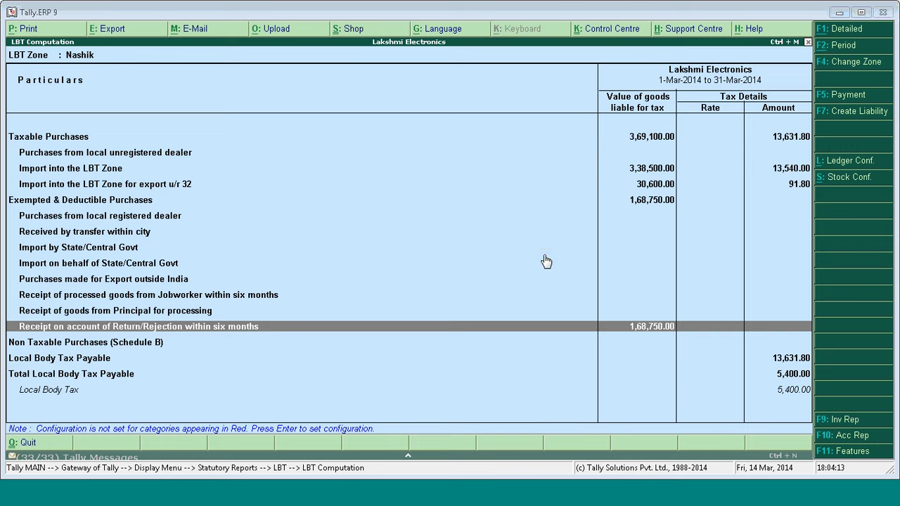
{"action": "key", "text": "Up"}
{"action": "key", "text": "Up"}
{"action": "key", "text": "Up"}
{"action": "key", "text": "Up"}
{"action": "key", "text": "Up"}
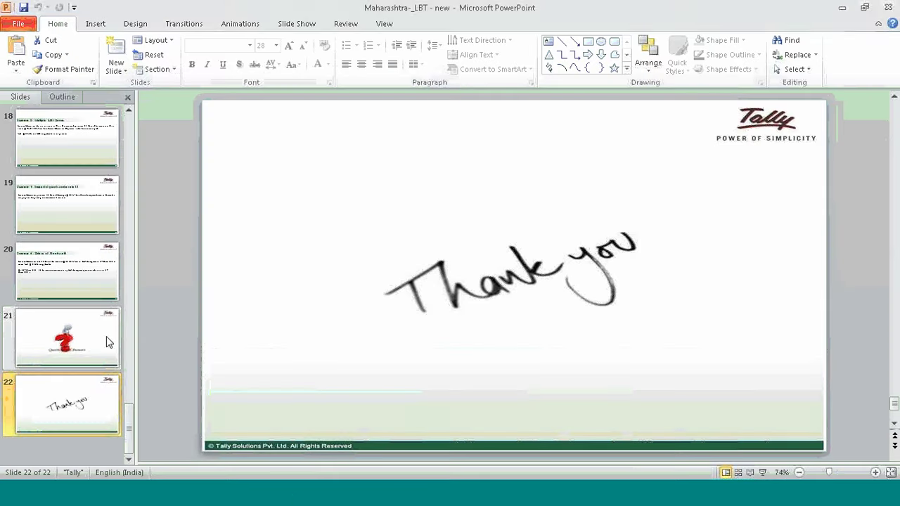
{"action": "left_click", "coordinate": [295, 498]}
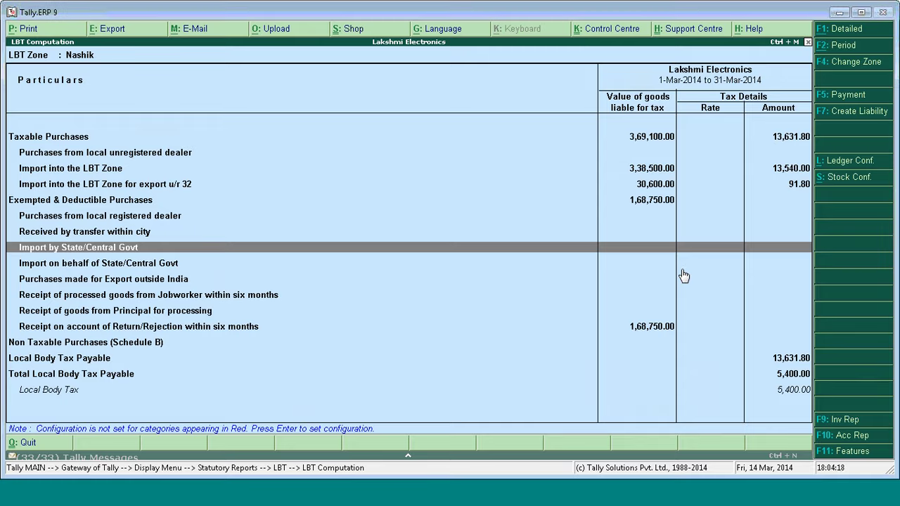
{"action": "key", "text": "Down"}
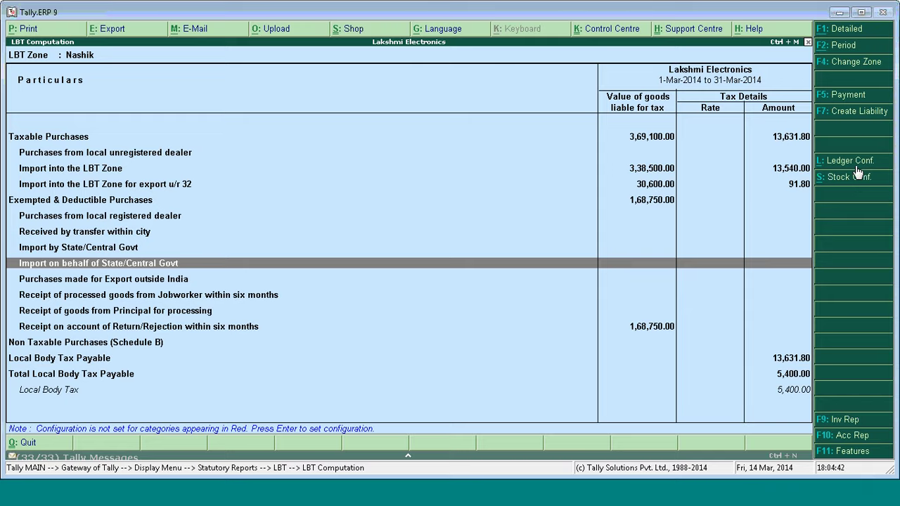
Check Ledger Configuration's party details, toggling all/used ledgers, then view Stock Classification Details.
{"action": "left_click", "coordinate": [858, 171]}
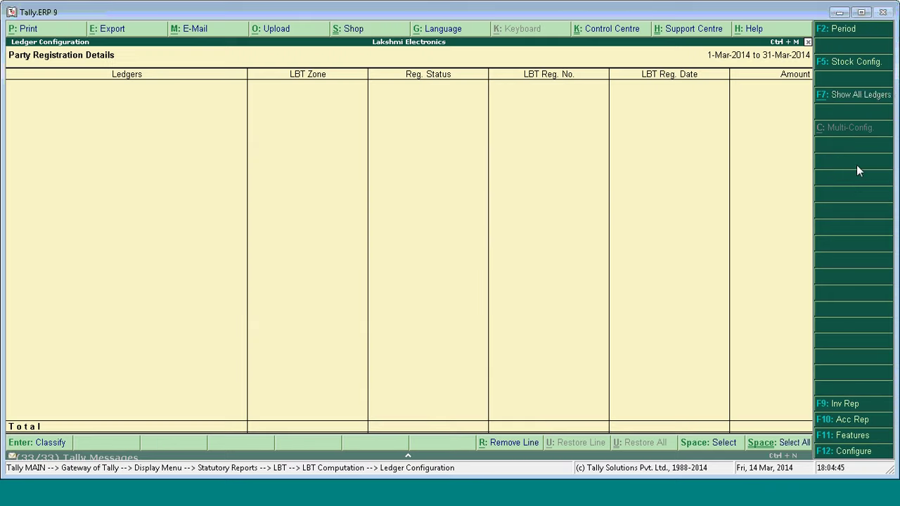
{"action": "left_click", "coordinate": [873, 97]}
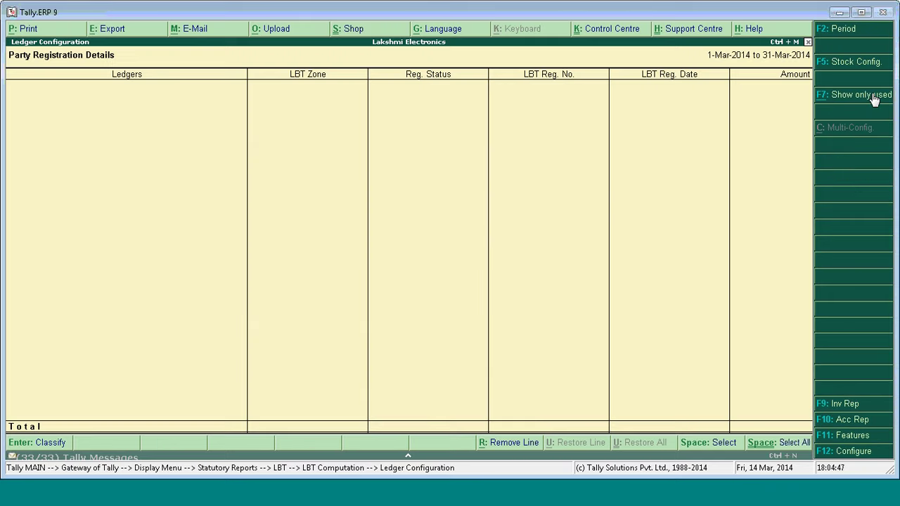
{"action": "left_click", "coordinate": [872, 100]}
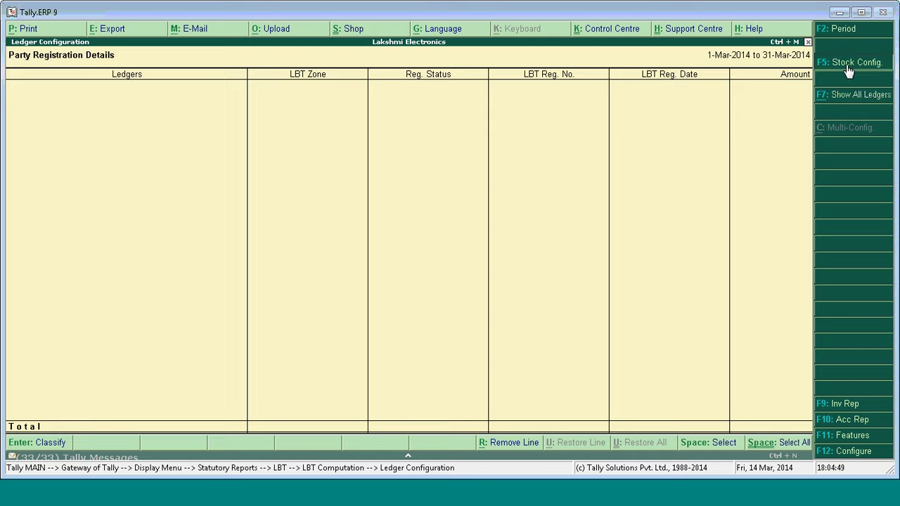
{"action": "left_click", "coordinate": [847, 63]}
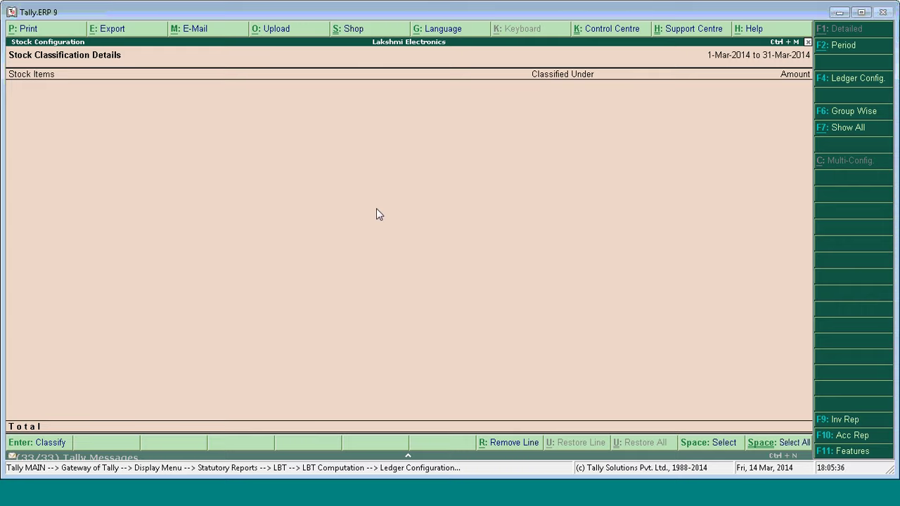
Leave the configuration screens to return to the Nashik LBT Computation showing 5,400.00 payable.
{"action": "key", "text": "F4"}
{"action": "key", "text": "Escape"}
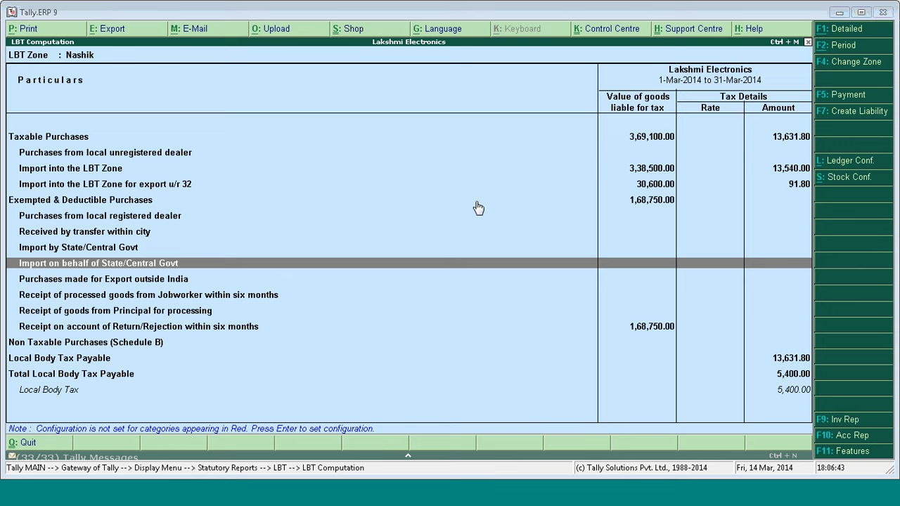
Back out to the Gateway, shut Lakshmi Electronics and load Anand Rao Spices Ltd.
{"action": "left_click", "coordinate": [477, 203]}
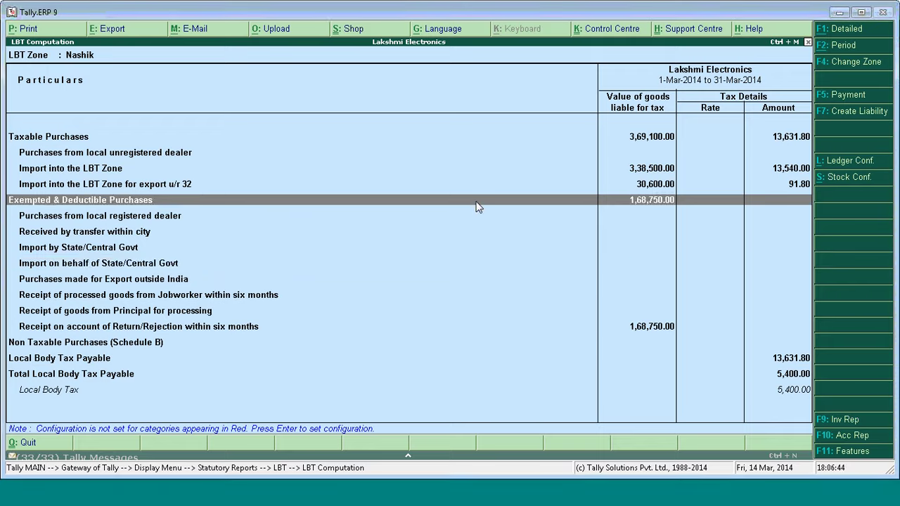
{"action": "key", "text": "Escape"}
{"action": "key", "text": "Escape"}
{"action": "key", "text": "Escape"}
{"action": "key", "text": "Escape"}
{"action": "key", "text": "Escape"}
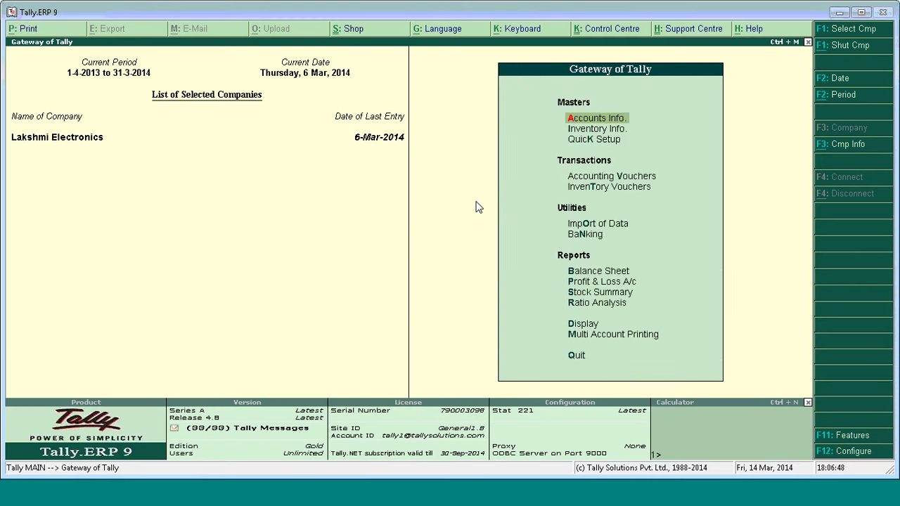
{"action": "key", "text": "alt+F1"}
{"action": "key", "text": "Return"}
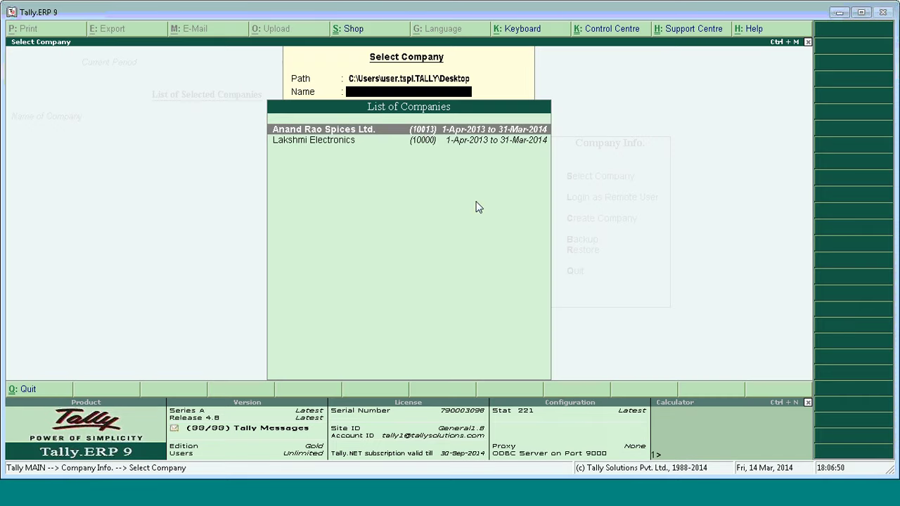
{"action": "left_click", "coordinate": [427, 132]}
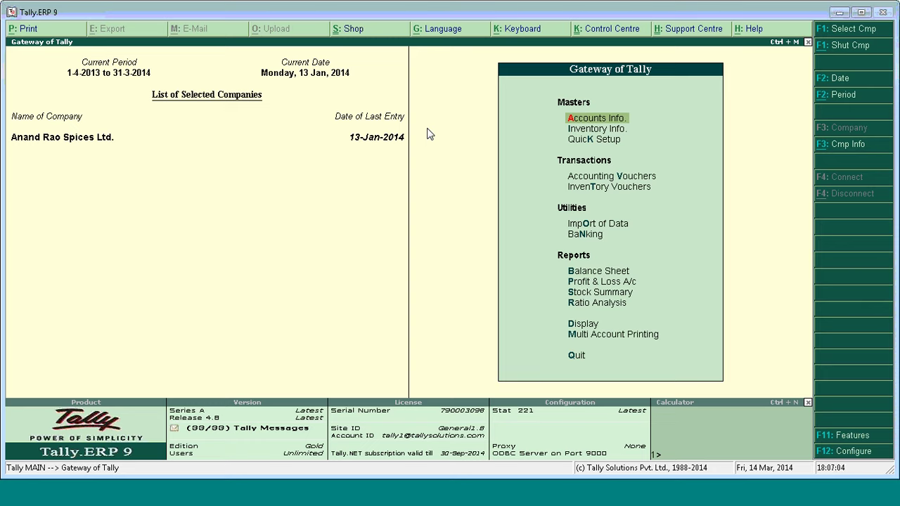
Set 'Set/Alter LBT Details' to Yes with zone Pune under Statutory & Taxation and accept.
{"action": "key", "text": "F11"}
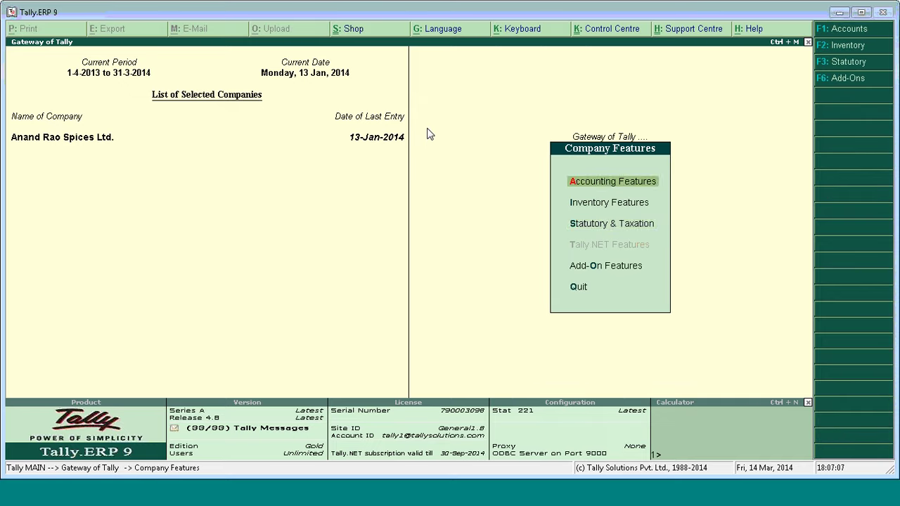
{"action": "key", "text": "Down"}
{"action": "key", "text": "Down"}
{"action": "key", "text": "Return"}
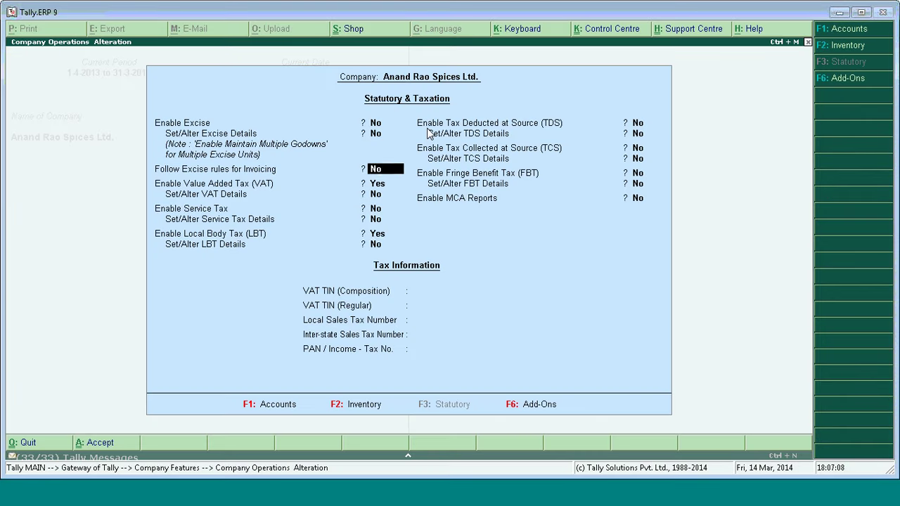
{"action": "key", "text": "Return"}
{"action": "key", "text": "Return"}
{"action": "key", "text": "Return"}
{"action": "key", "text": "Return"}
{"action": "key", "text": "Return"}
{"action": "key", "text": "Return"}
{"action": "type", "text": "y"}
{"action": "key", "text": "Return"}
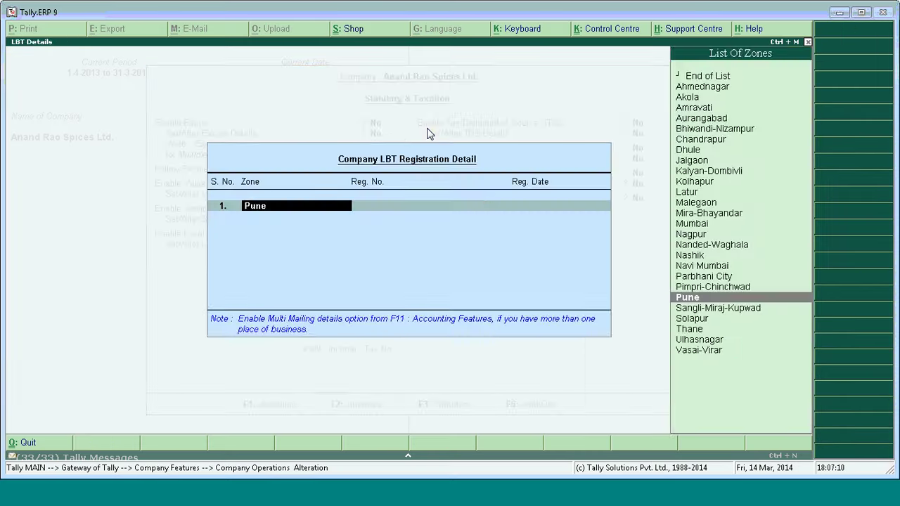
{"action": "key", "text": "Return"}
{"action": "key", "text": "Return"}
{"action": "key", "text": "Return"}
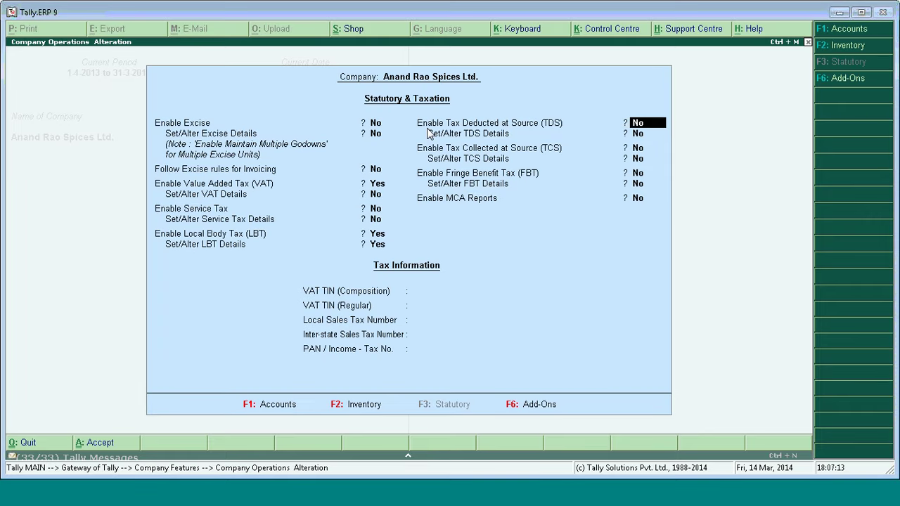
{"action": "key", "text": "ctrl+a"}
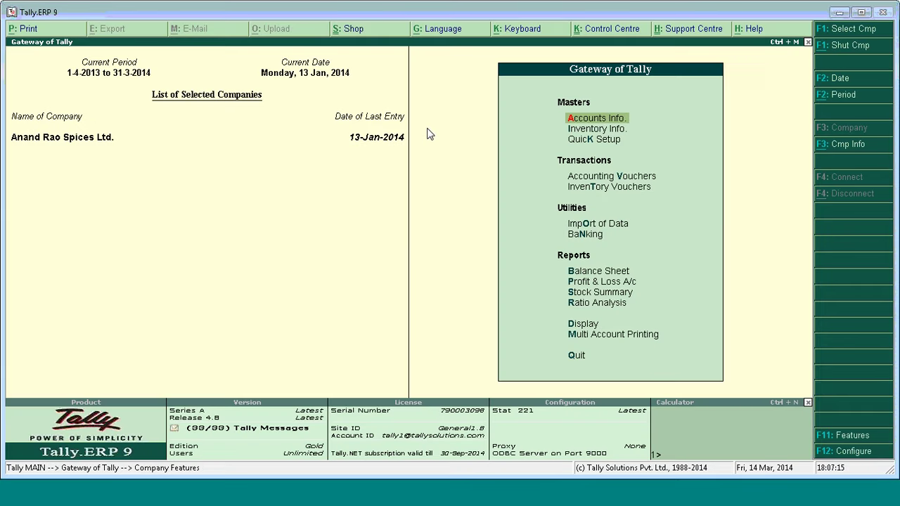
Open the LBT Computation, skip configuration, and drill into Unclassified Purchases totalling 1,10,760.00.
{"action": "key", "text": "d"}
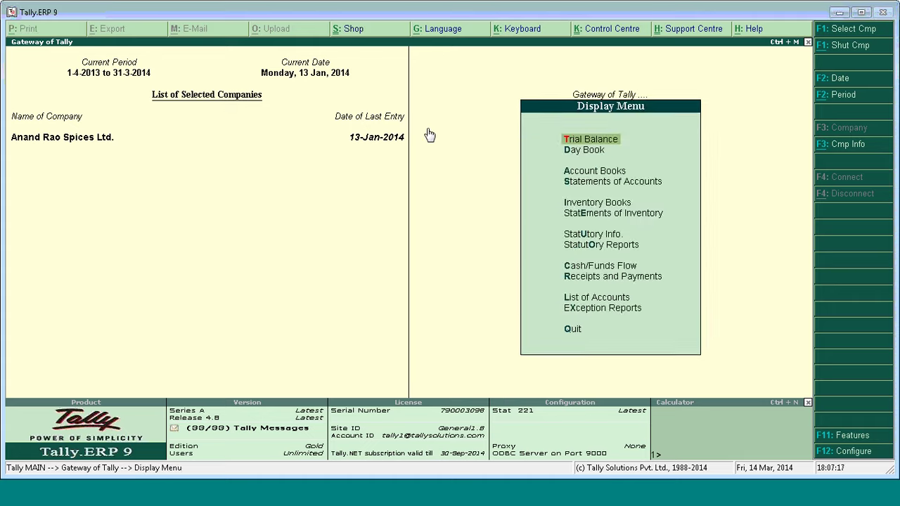
{"action": "key", "text": "o"}
{"action": "key", "text": "Down"}
{"action": "key", "text": "Down"}
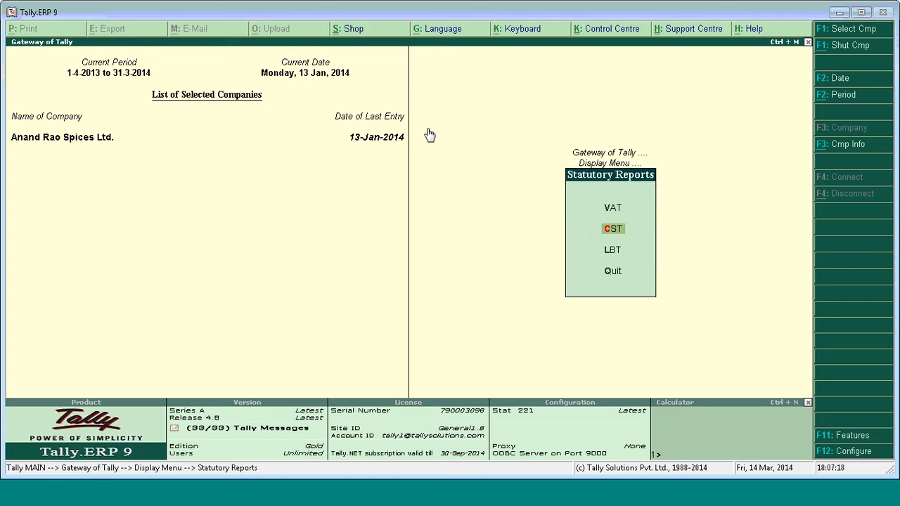
{"action": "key", "text": "Return"}
{"action": "key", "text": "Return"}
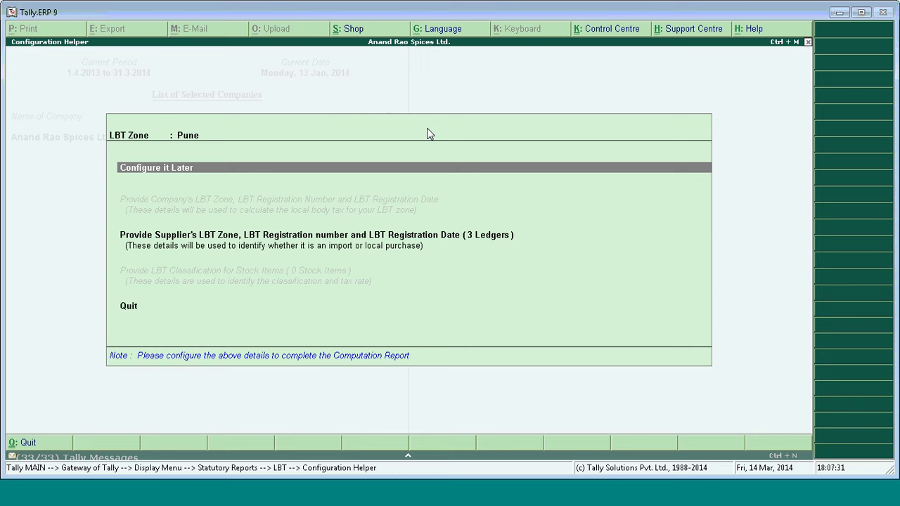
{"action": "key", "text": "Return"}
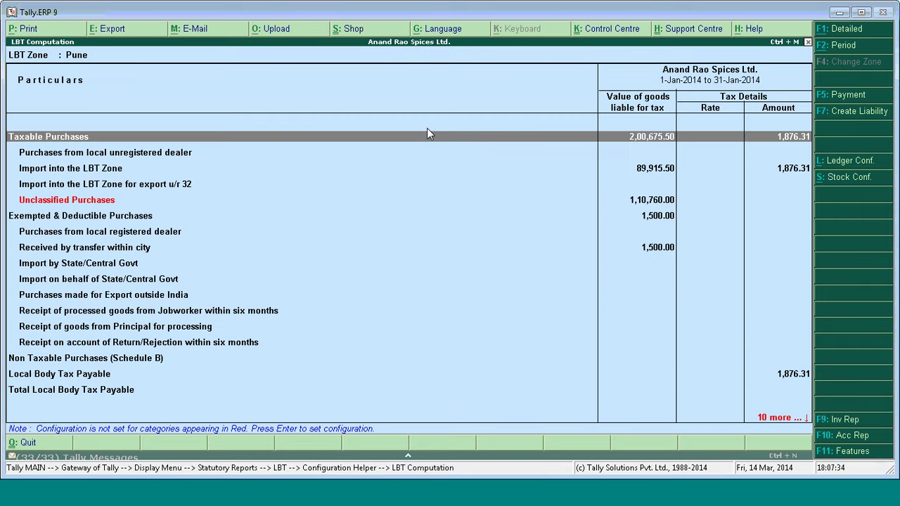
{"action": "key", "text": "Down"}
{"action": "key", "text": "Down"}
{"action": "key", "text": "Down"}
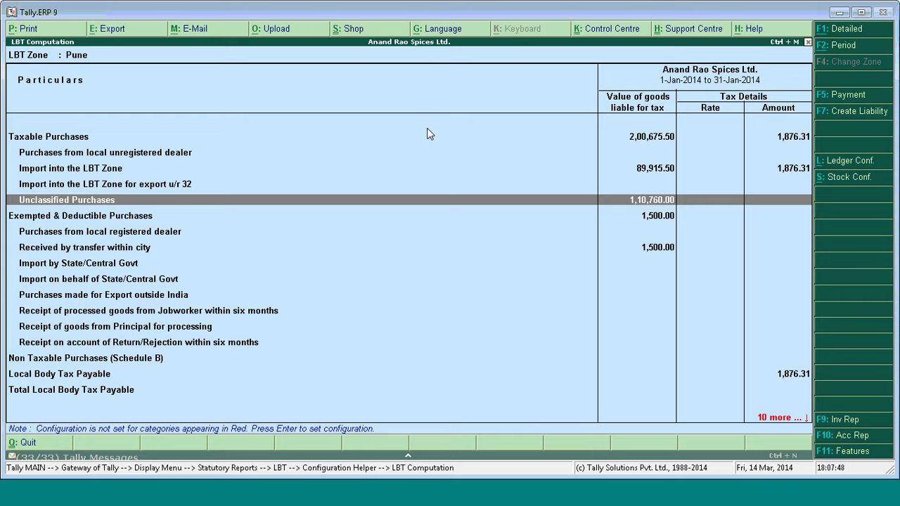
{"action": "key", "text": "Return"}
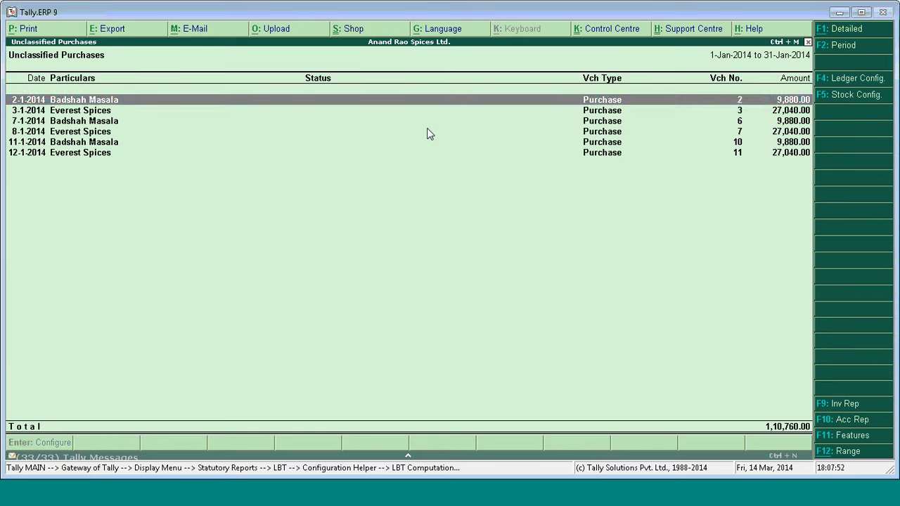
Select the first two vouchers (36,920.00) and open Manual Mapping's list of LBT categories.
{"action": "key", "text": "Down"}
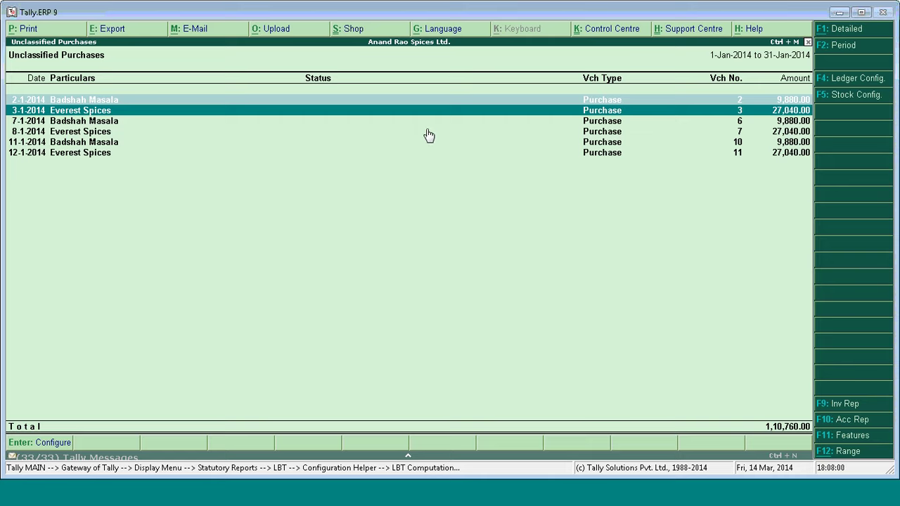
{"action": "key", "text": "Return"}
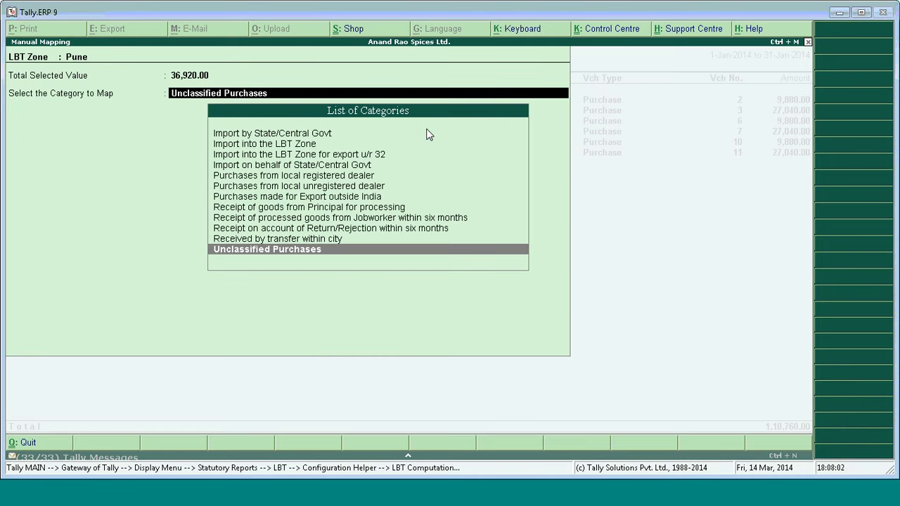
{"action": "key", "text": "Up"}
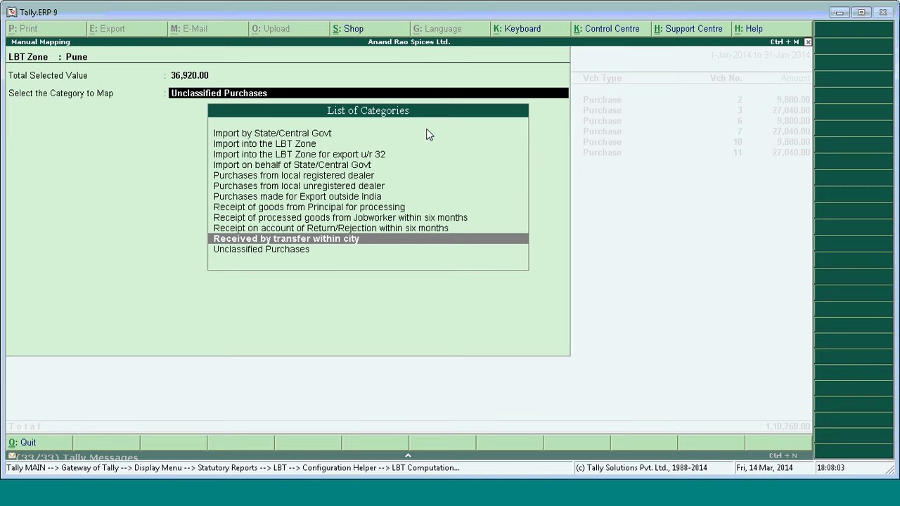
{"action": "key", "text": "Up"}
{"action": "key", "text": "Up"}
{"action": "key", "text": "Up"}
{"action": "key", "text": "Up"}
{"action": "key", "text": "Up"}
{"action": "key", "text": "Up"}
{"action": "key", "text": "Up"}
{"action": "key", "text": "Up"}
{"action": "key", "text": "Up"}
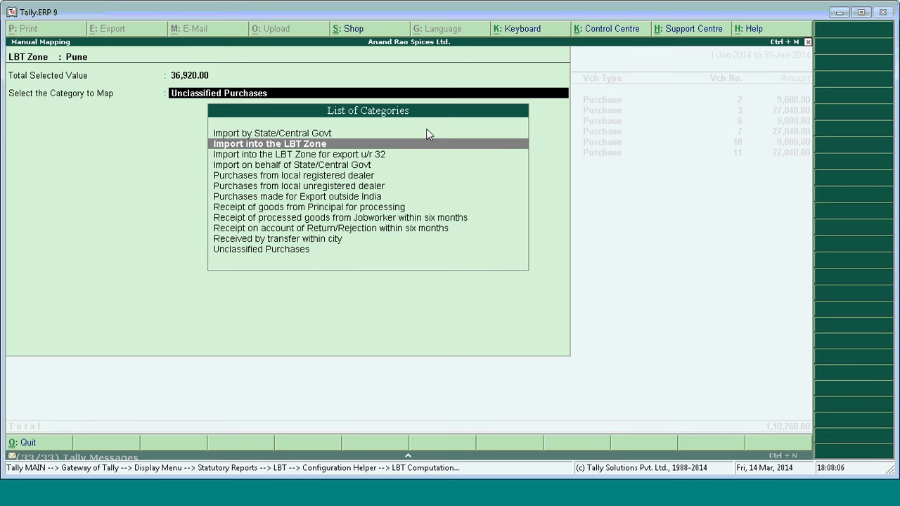
Clear the chosen category, quit mapping without saving, and back out to the LBT reports menu.
{"action": "key", "text": "Down"}
{"action": "key", "text": "Down"}
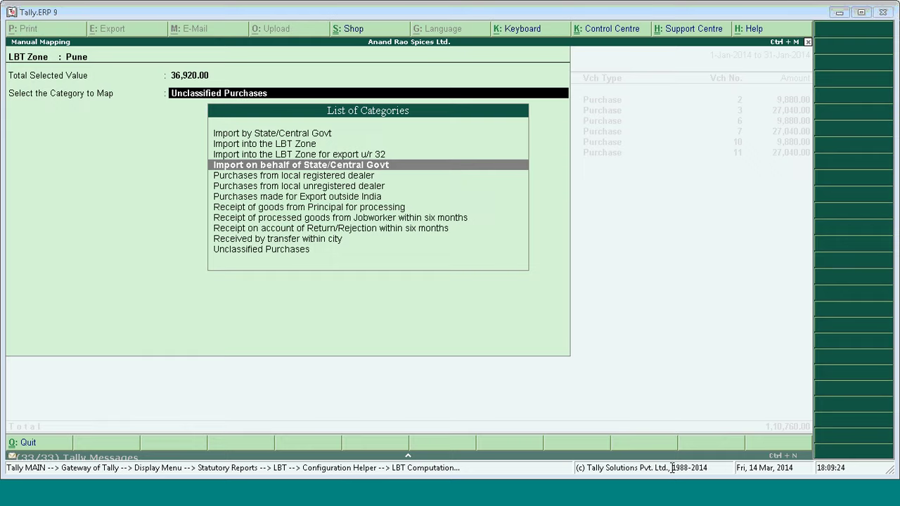
{"action": "key", "text": "Escape"}
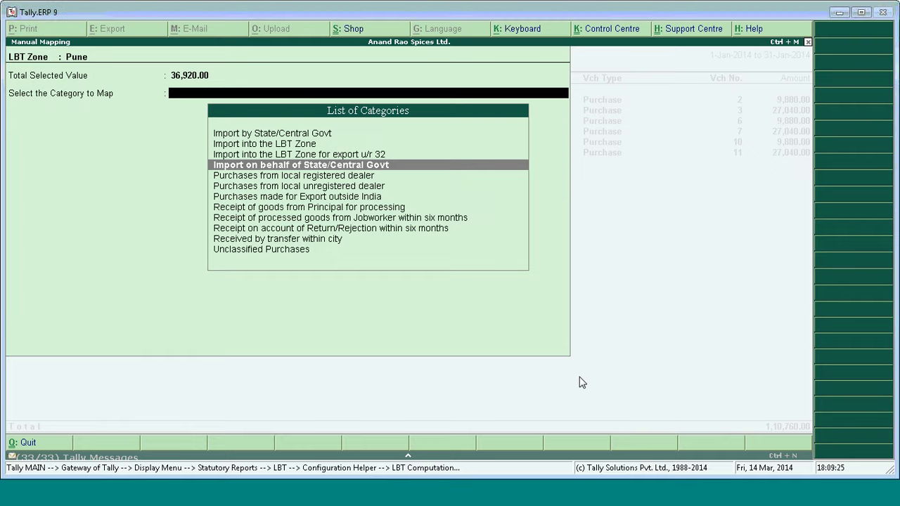
{"action": "key", "text": "Escape"}
{"action": "key", "text": "Return"}
{"action": "key", "text": "Escape"}
{"action": "key", "text": "Escape"}
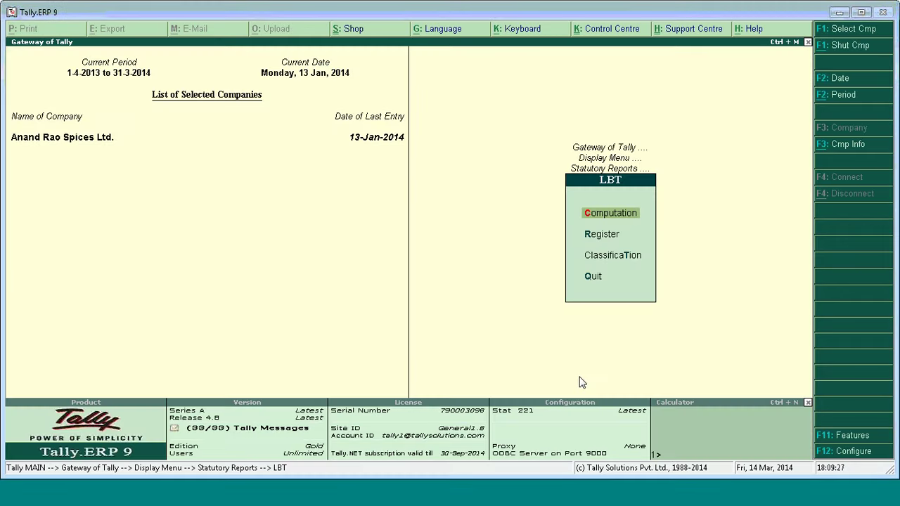
{"action": "key", "text": "Escape"}
{"action": "key", "text": "Escape"}
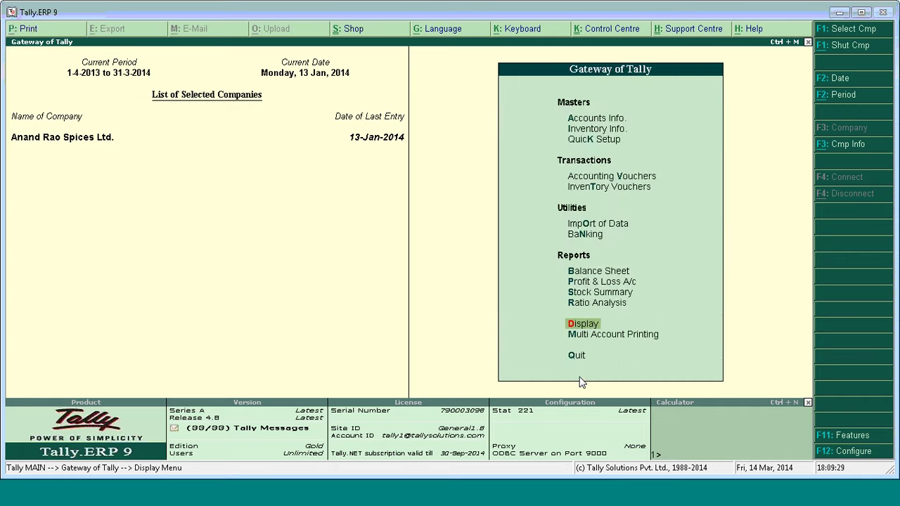
Shut Anand Rao Spices Ltd. and load Lakshmi Electronics.
{"action": "key", "text": "alt+F1"}
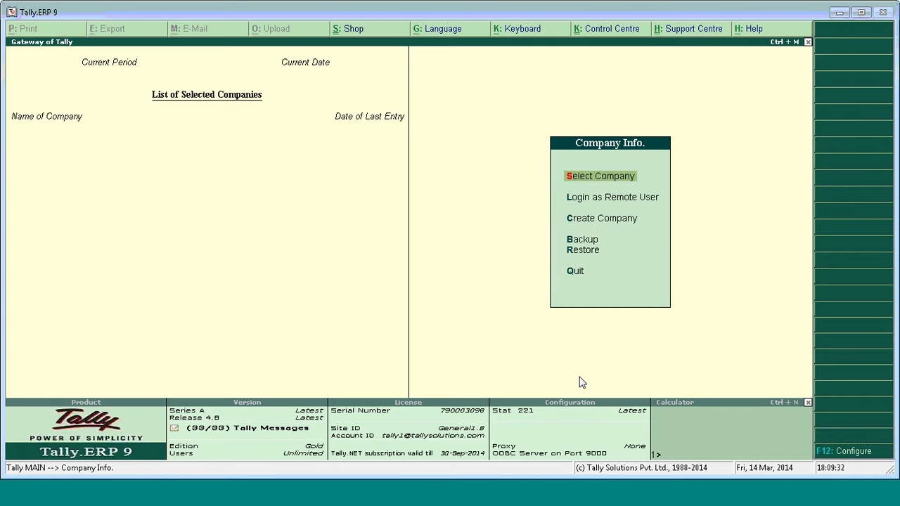
{"action": "key", "text": "Return"}
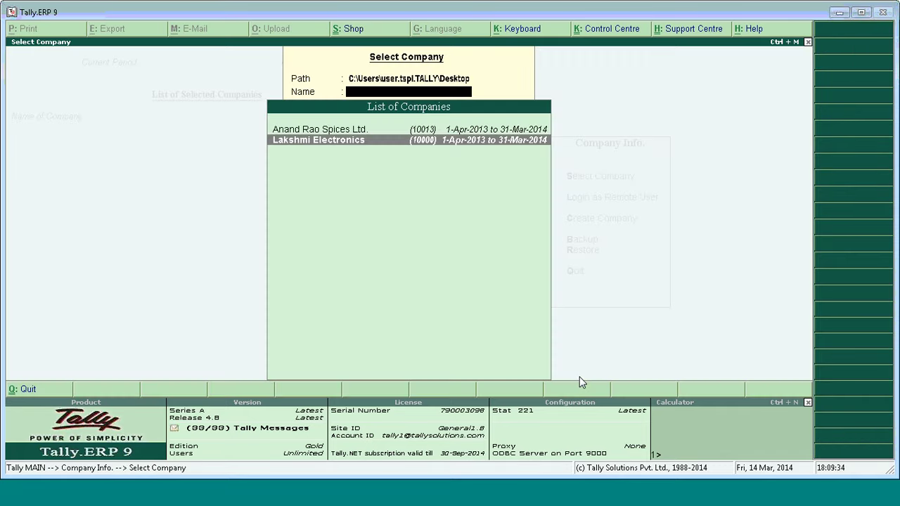
{"action": "key", "text": "Return"}
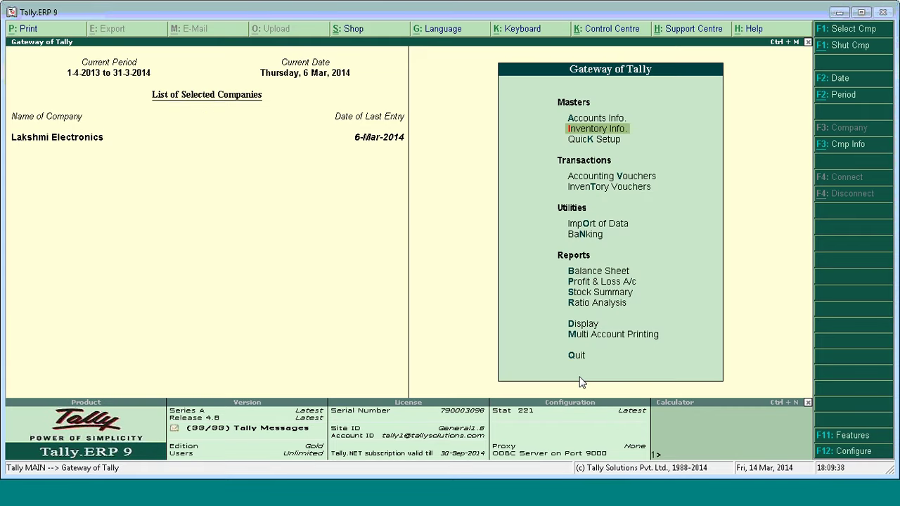
View the existing stock items, Cartridges and Fax Machines, in the Alter list without changing them.
{"action": "key", "text": "Return"}
{"action": "key", "text": "Down"}
{"action": "key", "text": "Down"}
{"action": "key", "text": "Return"}
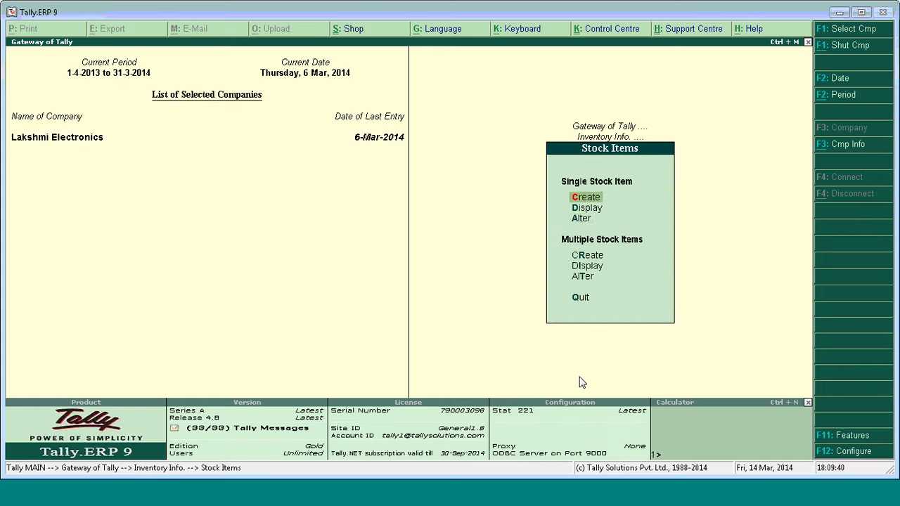
{"action": "key", "text": "Down"}
{"action": "key", "text": "Down"}
{"action": "key", "text": "Return"}
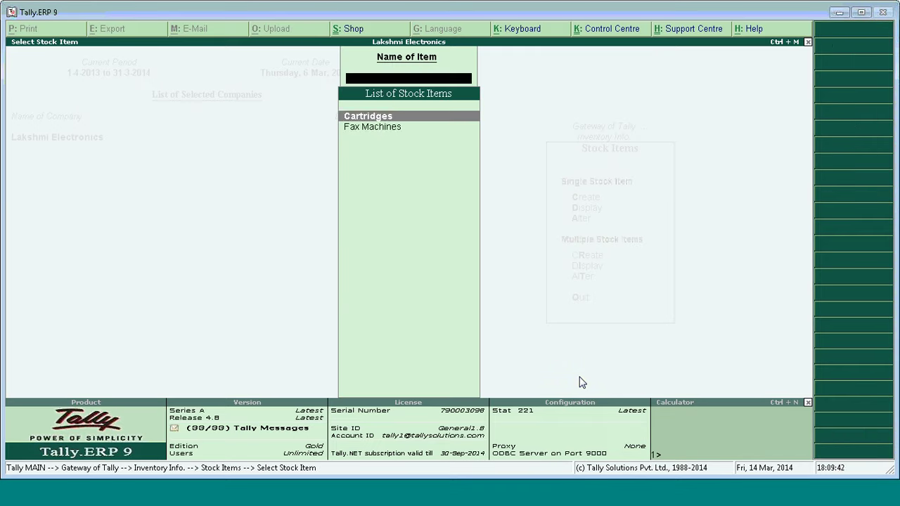
{"action": "key", "text": "Down"}
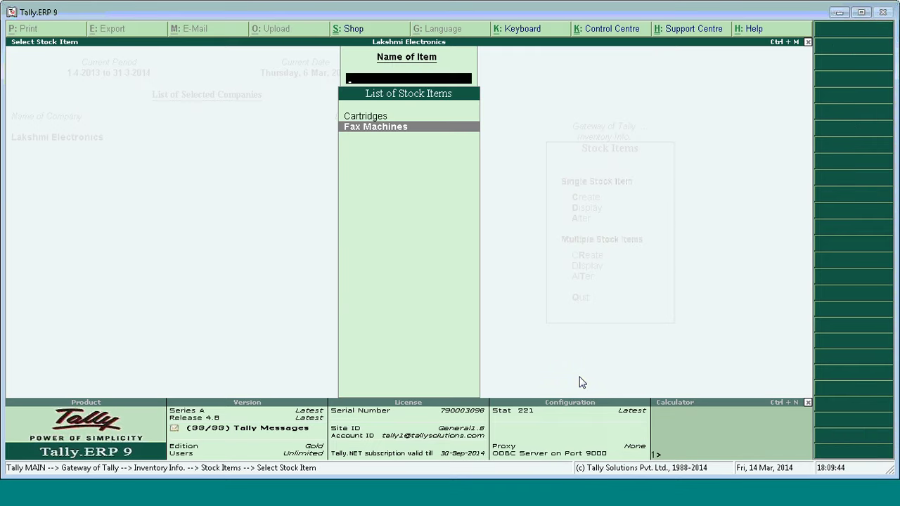
{"action": "key", "text": "Escape"}
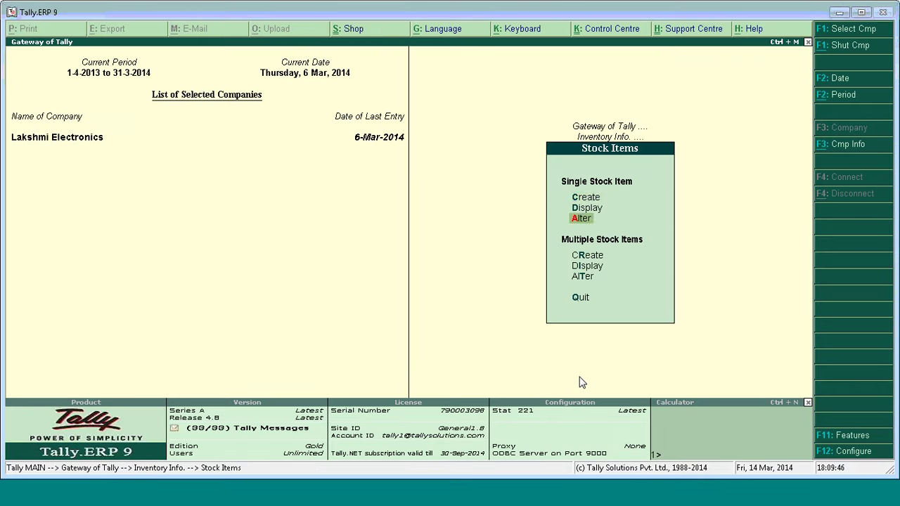
Create stock item 'Non Lbt Item' in Nos, commodity Not Applicable, no LBT classification.
{"action": "key", "text": "Up"}
{"action": "key", "text": "Up"}
{"action": "key", "text": "Return"}
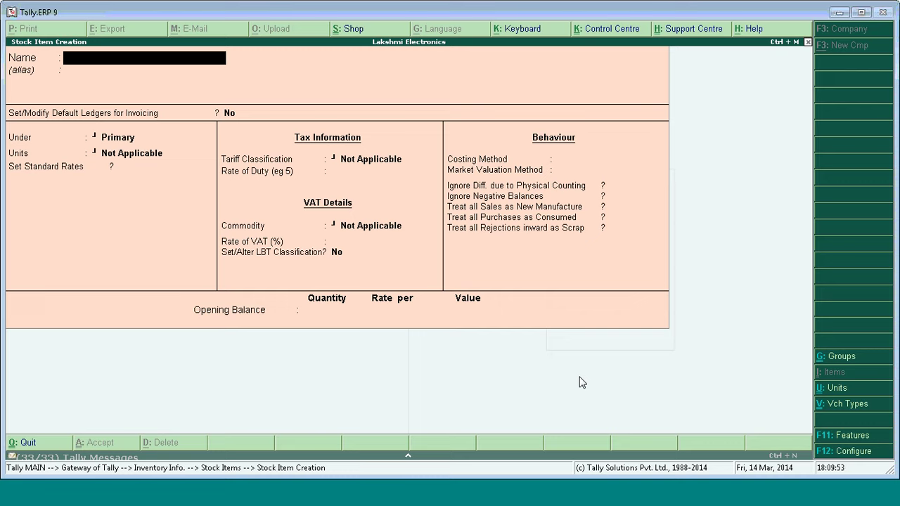
{"action": "type", "text": "Non Lbt Item"}
{"action": "key", "text": "Return"}
{"action": "key", "text": "Return"}
{"action": "key", "text": "Return"}
{"action": "key", "text": "Return"}
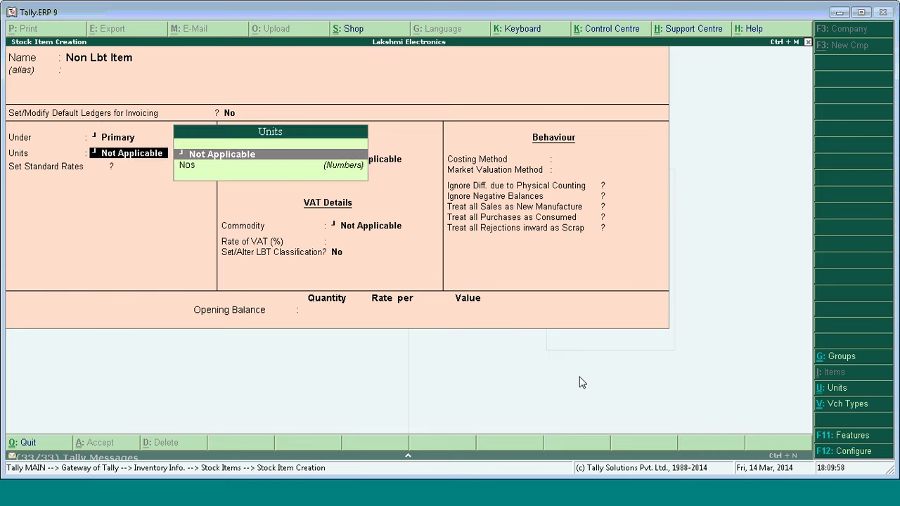
{"action": "key", "text": "Down"}
{"action": "key", "text": "Return"}
{"action": "key", "text": "Return"}
{"action": "key", "text": "Return"}
{"action": "key", "text": "Return"}
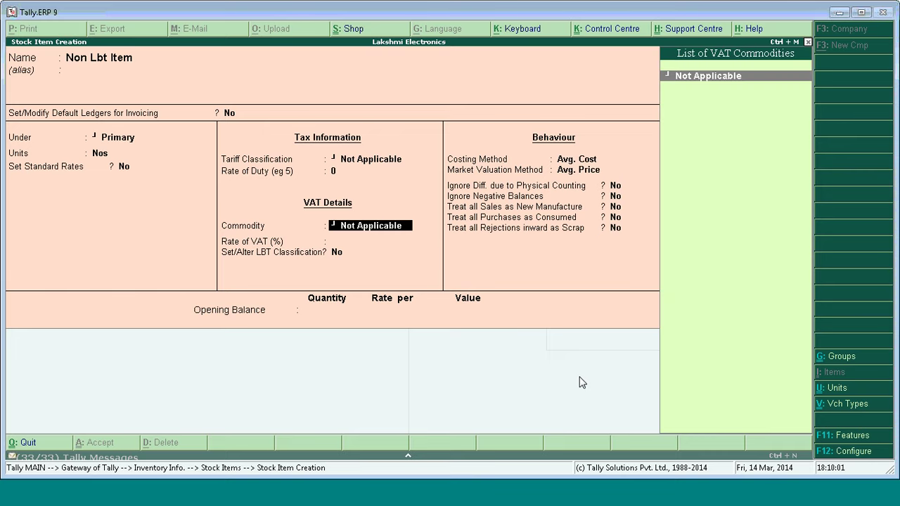
{"action": "key", "text": "Return"}
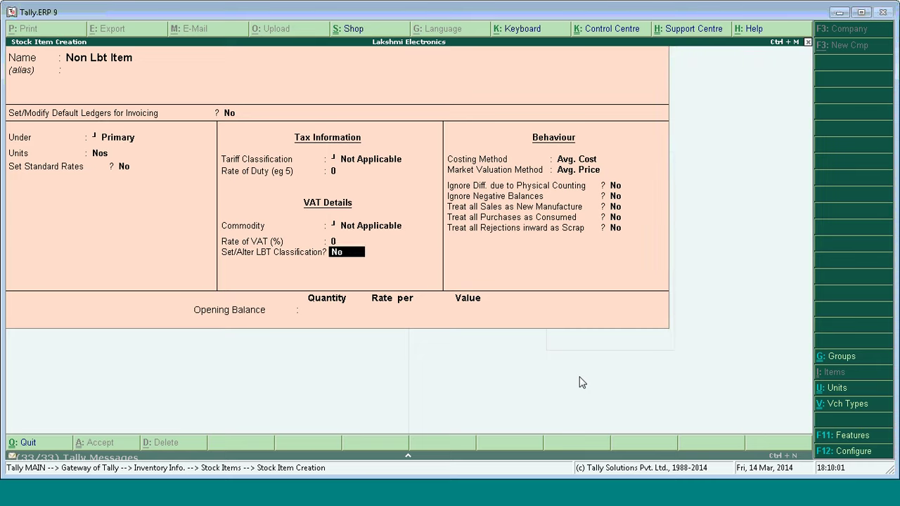
{"action": "key", "text": "Return"}
{"action": "key", "text": "Return"}
{"action": "key", "text": "Return"}
{"action": "key", "text": "Return"}
{"action": "key", "text": "Return"}
{"action": "key", "text": "Return"}
{"action": "key", "text": "Return"}
{"action": "key", "text": "Return"}
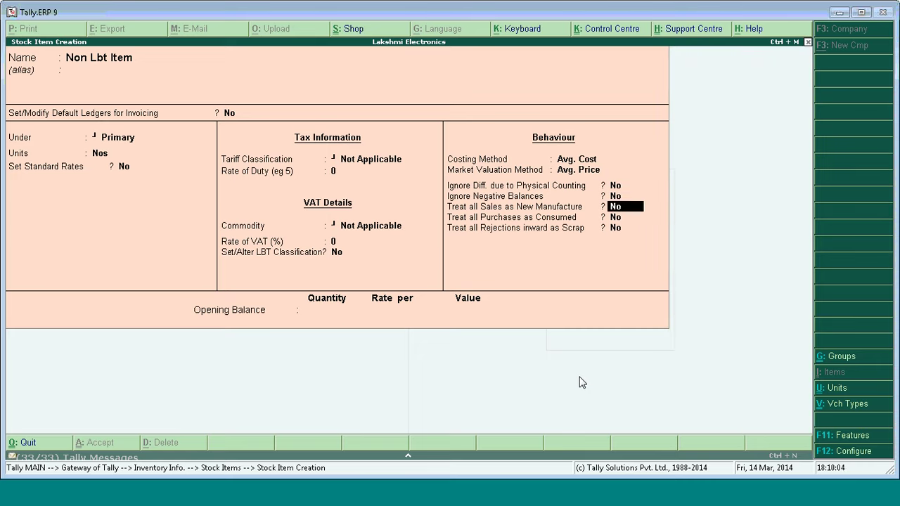
{"action": "key", "text": "Return"}
{"action": "key", "text": "Return"}
{"action": "key", "text": "Escape"}
{"action": "key", "text": "Escape"}
{"action": "key", "text": "Escape"}
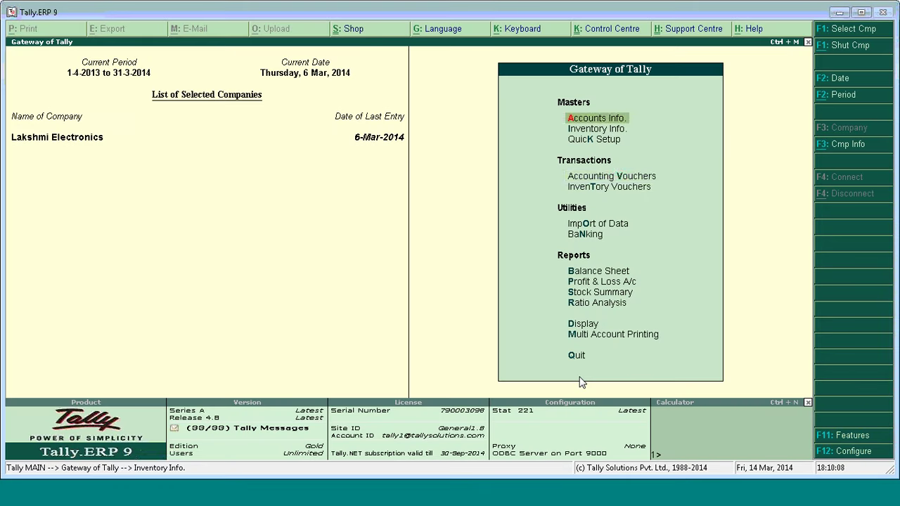
Start a Purchase voucher with Mehta Enterprises as the supplier.
{"action": "key", "text": "Down"}
{"action": "key", "text": "Down"}
{"action": "key", "text": "Down"}
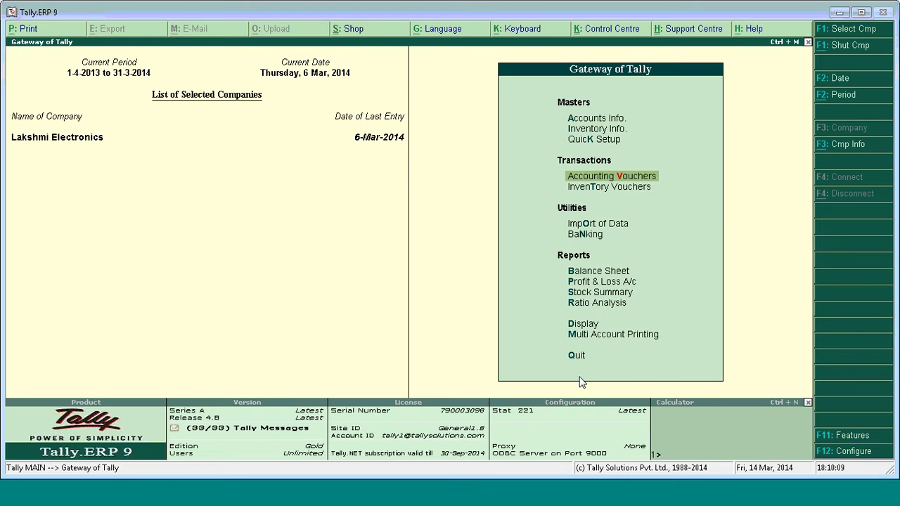
{"action": "key", "text": "Return"}
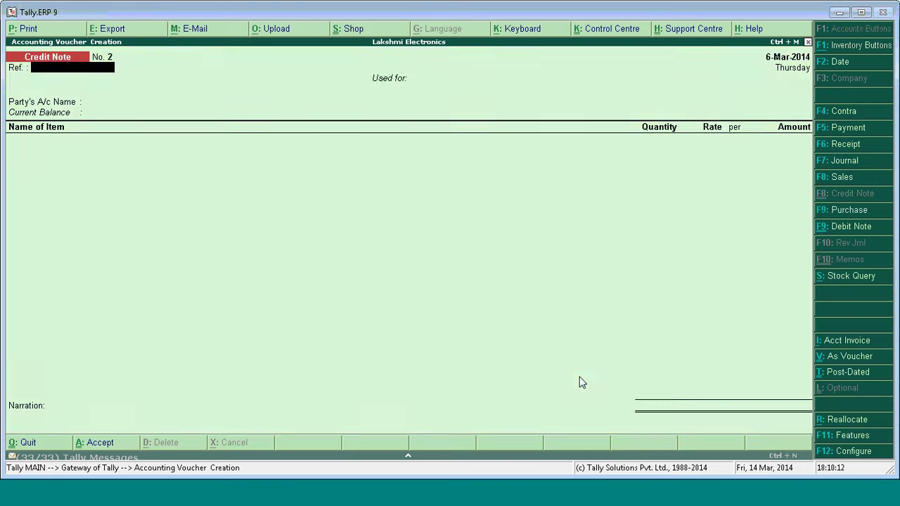
{"action": "key", "text": "F9"}
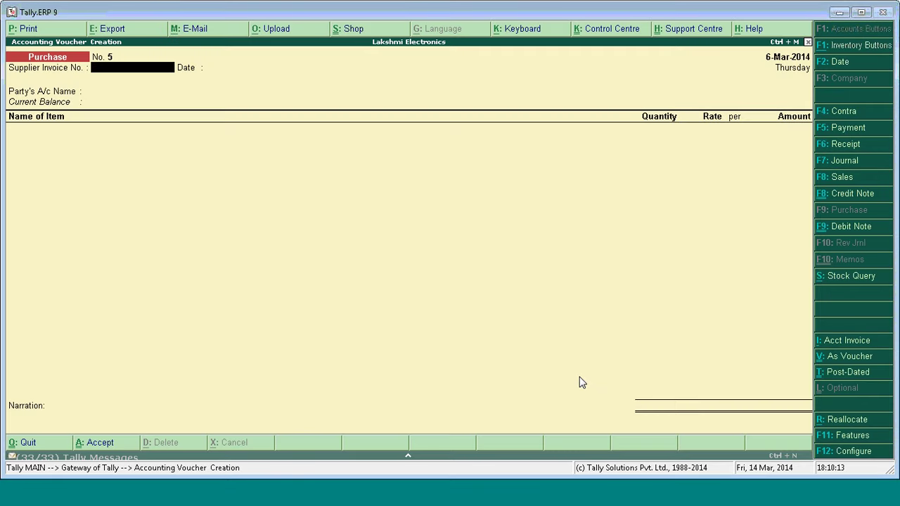
{"action": "key", "text": "Return"}
{"action": "key", "text": "Down"}
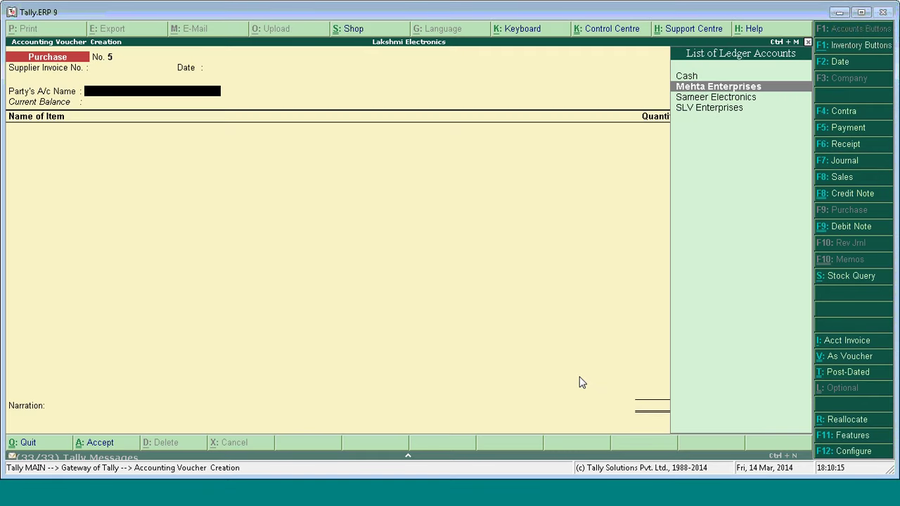
{"action": "key", "text": "Down"}
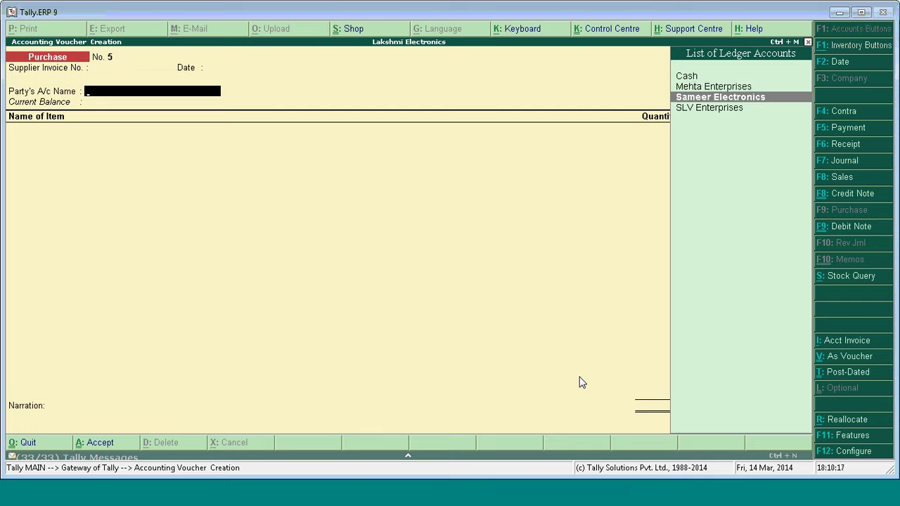
{"action": "key", "text": "Up"}
{"action": "key", "text": "Return"}
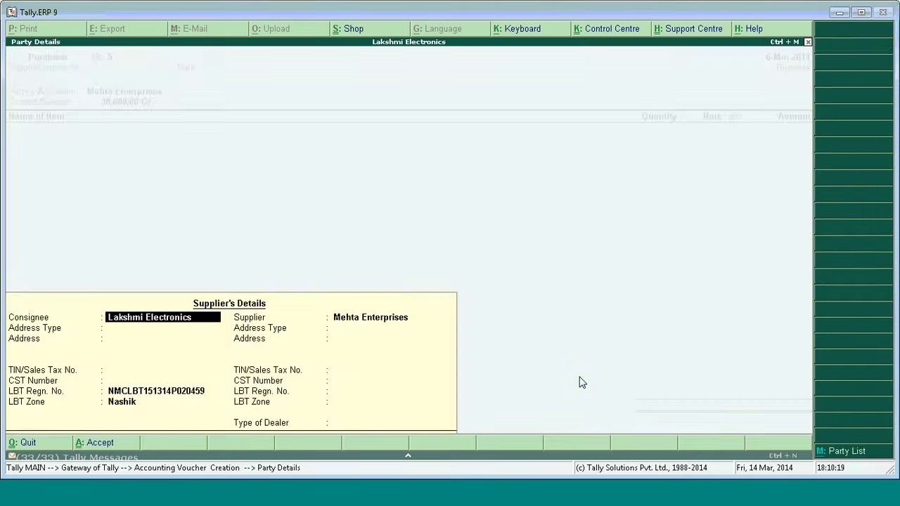
Set the supplier's address type to Branch Pune in the party details.
{"action": "key", "text": "ctrl+a"}
{"action": "key", "text": "BackSpace"}
{"action": "key", "text": "Return"}
{"action": "key", "text": "Return"}
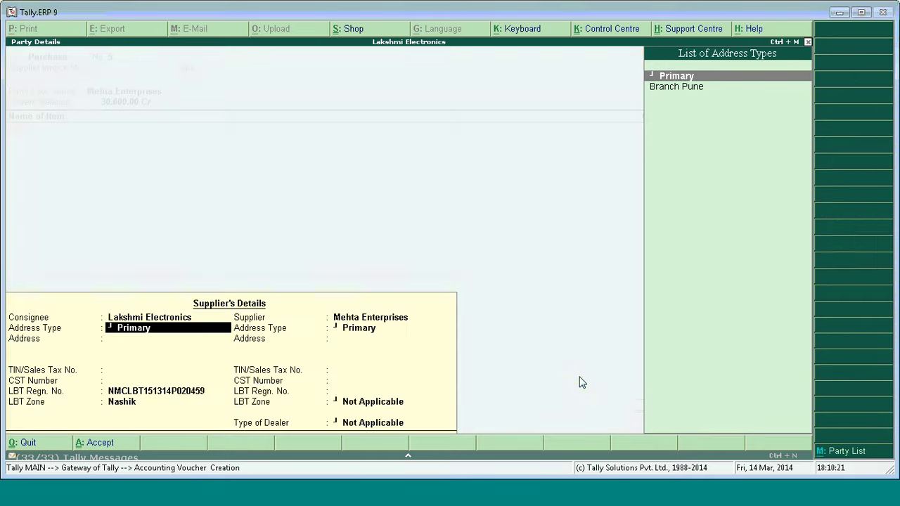
{"action": "key", "text": "Down"}
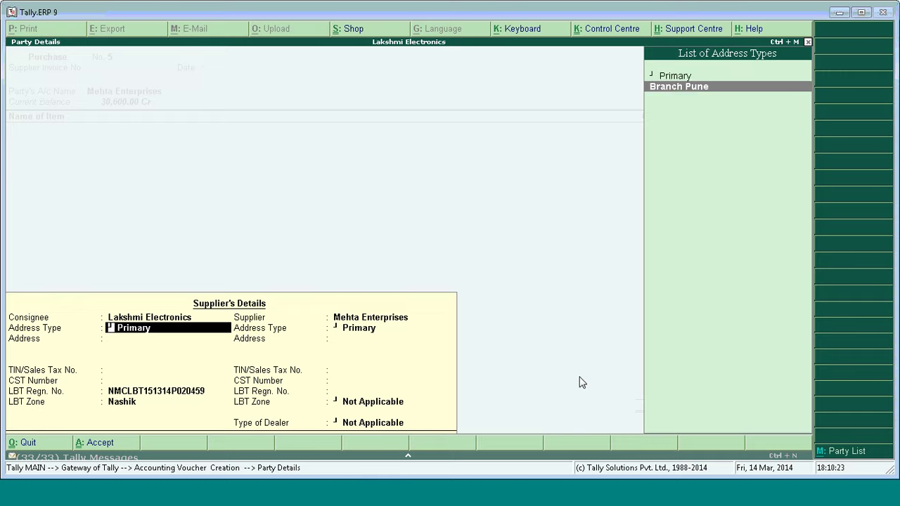
{"action": "key", "text": "Return"}
{"action": "key", "text": "ctrl+a"}
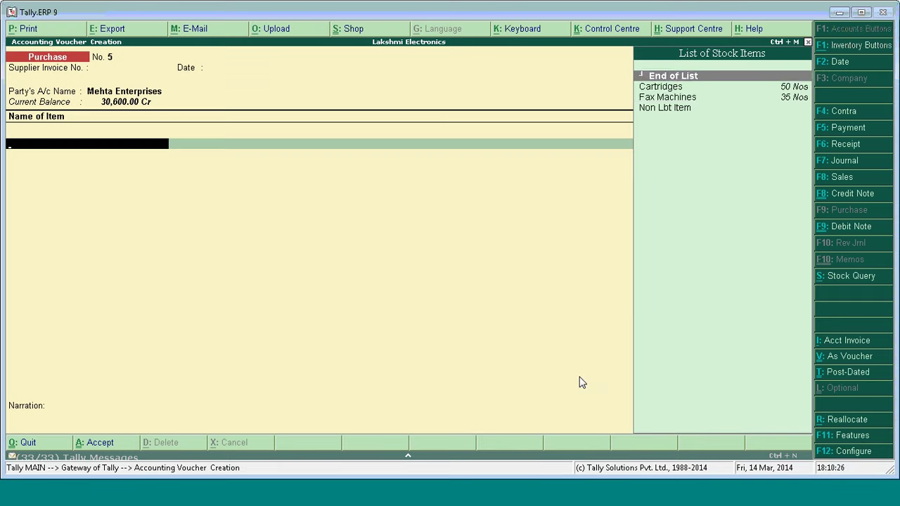
Add 1 Fax Machine at 11,500.00 with the Purchases @ 12.5% VAT class.
{"action": "key", "text": "Down"}
{"action": "key", "text": "Down"}
{"action": "key", "text": "Return"}
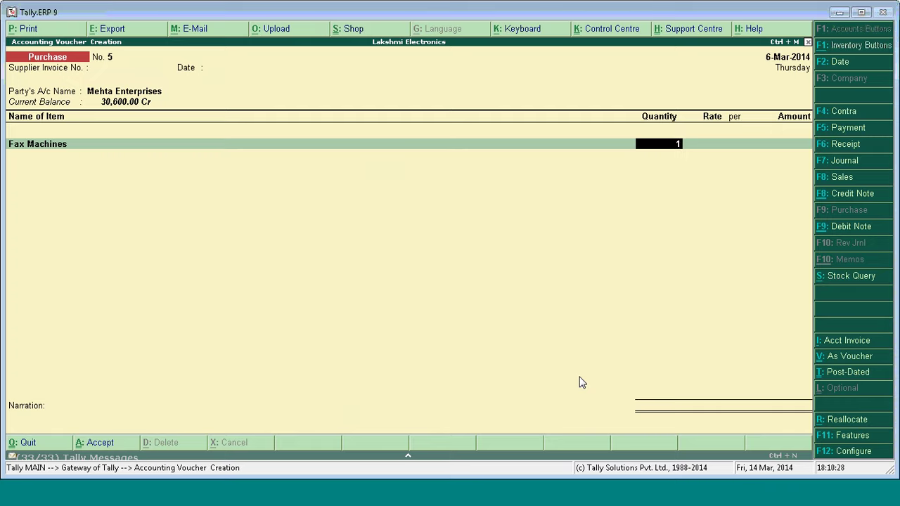
{"action": "key", "text": "Return"}
{"action": "key", "text": "Return"}
{"action": "key", "text": "Return"}
{"action": "key", "text": "Return"}
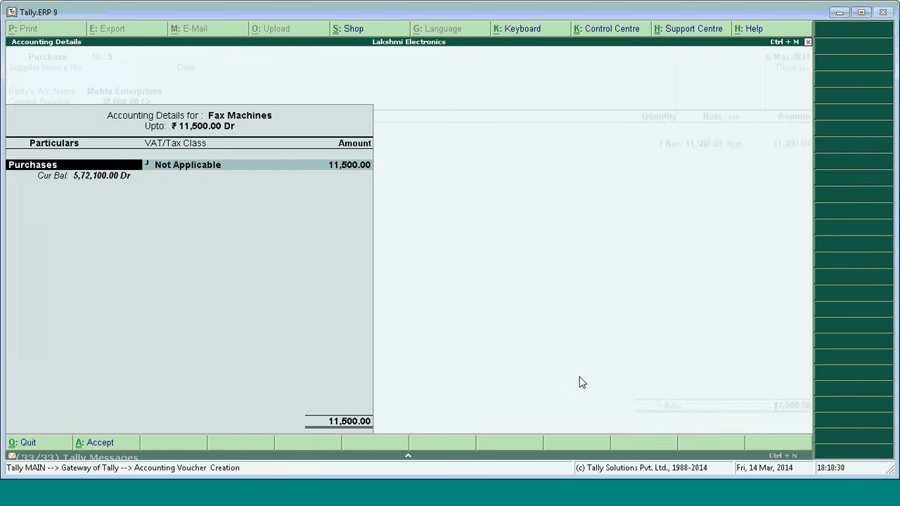
{"action": "key", "text": "Return"}
{"action": "type", "text": "Purchase"}
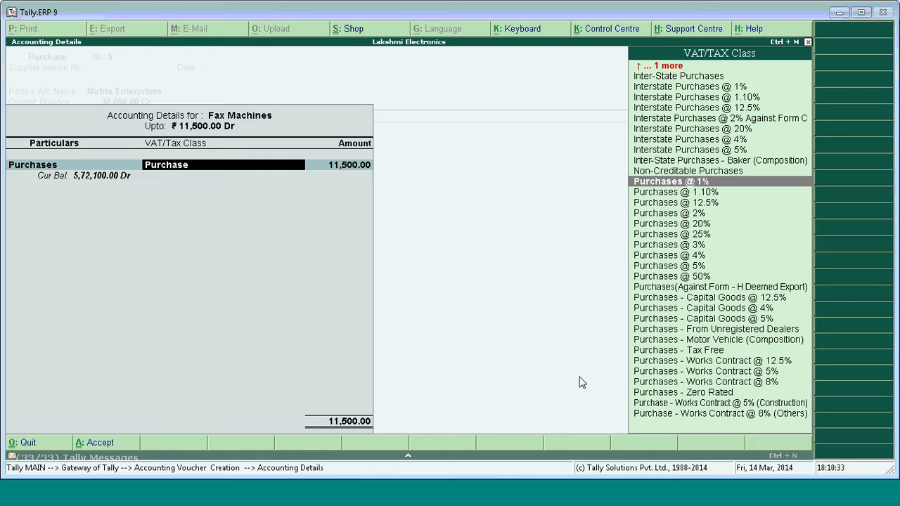
{"action": "key", "text": "Down"}
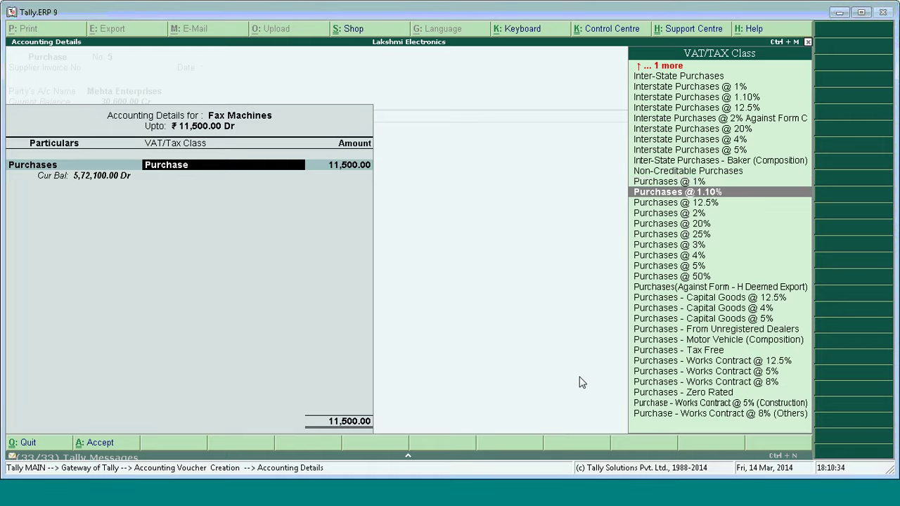
{"action": "key", "text": "Down"}
{"action": "key", "text": "Return"}
{"action": "key", "text": "Return"}
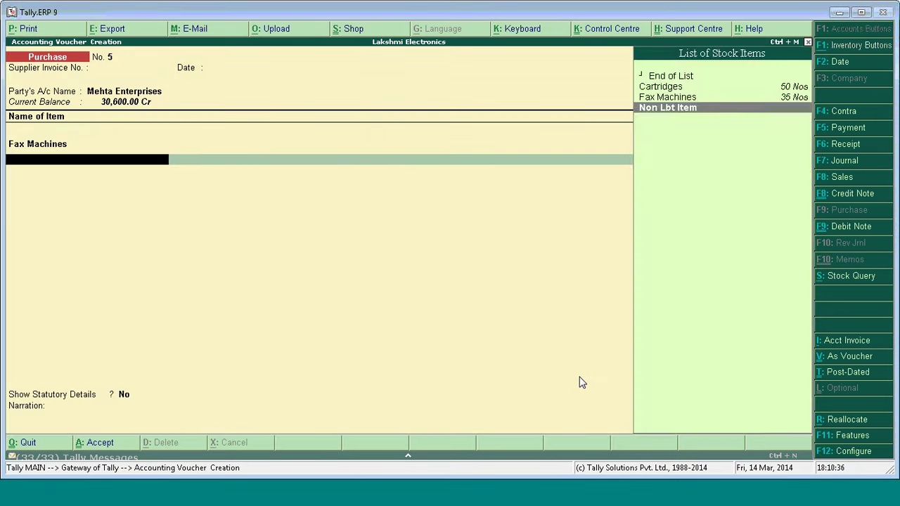
Add Non Lbt Item as the second line, 1 Nos at 500.00.
{"action": "key", "text": "Return"}
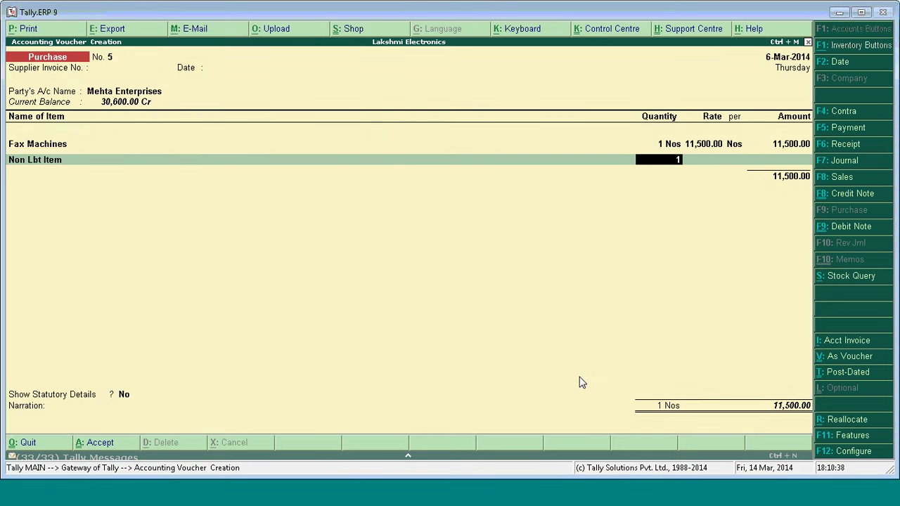
{"action": "type", "text": "1"}
{"action": "key", "text": "Return"}
{"action": "type", "text": "500"}
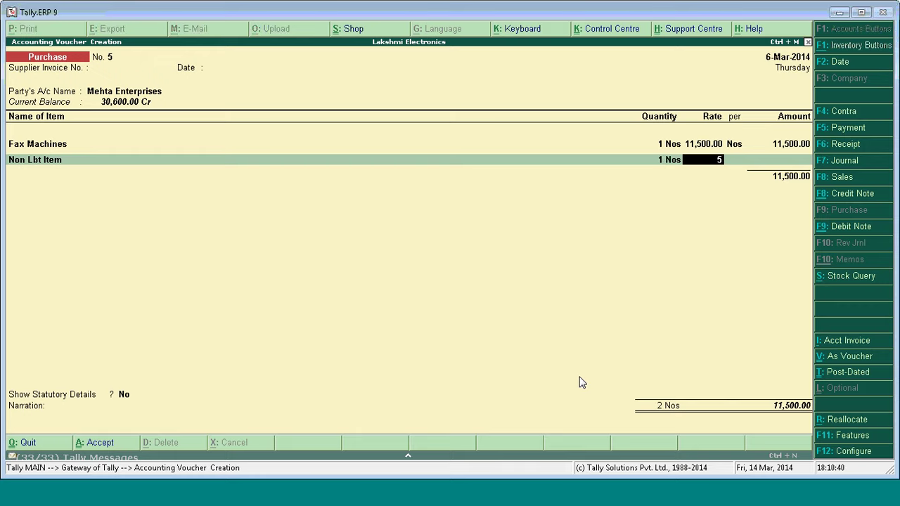
{"action": "key", "text": "Return"}
{"action": "key", "text": "Return"}
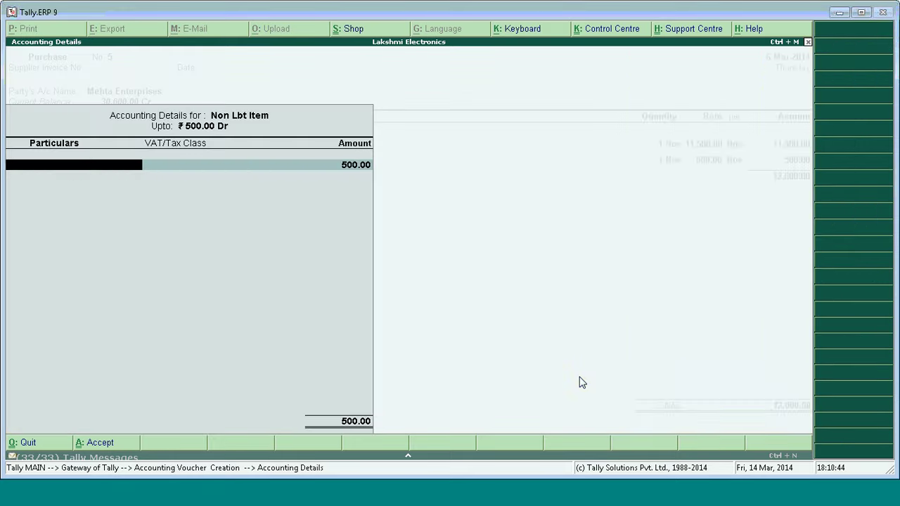
{"action": "key", "text": "Return"}
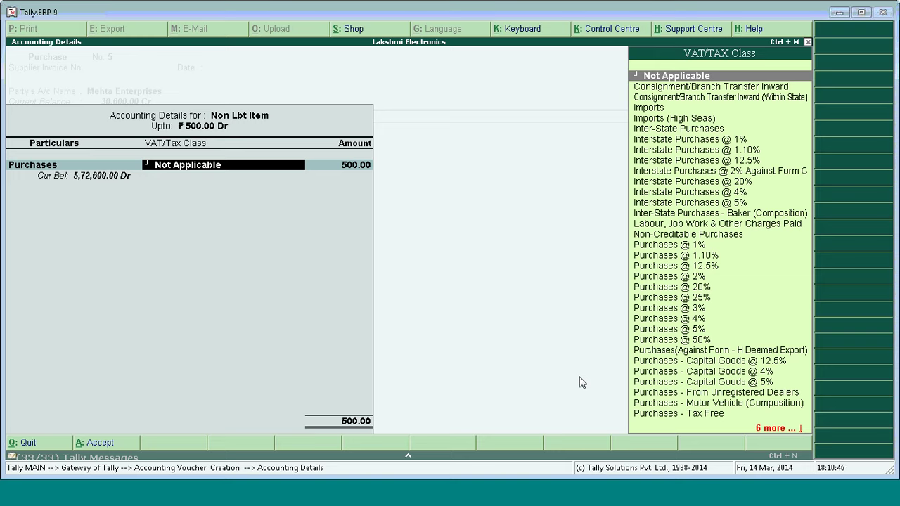
Clear the Non Lbt Item's VAT/Tax Class entry and search the purchase classes.
{"action": "key", "text": "Down"}
{"action": "key", "text": "Down"}
{"action": "key", "text": "Down"}
{"action": "key", "text": "Down"}
{"action": "key", "text": "Down"}
{"action": "key", "text": "Down"}
{"action": "key", "text": "Down"}
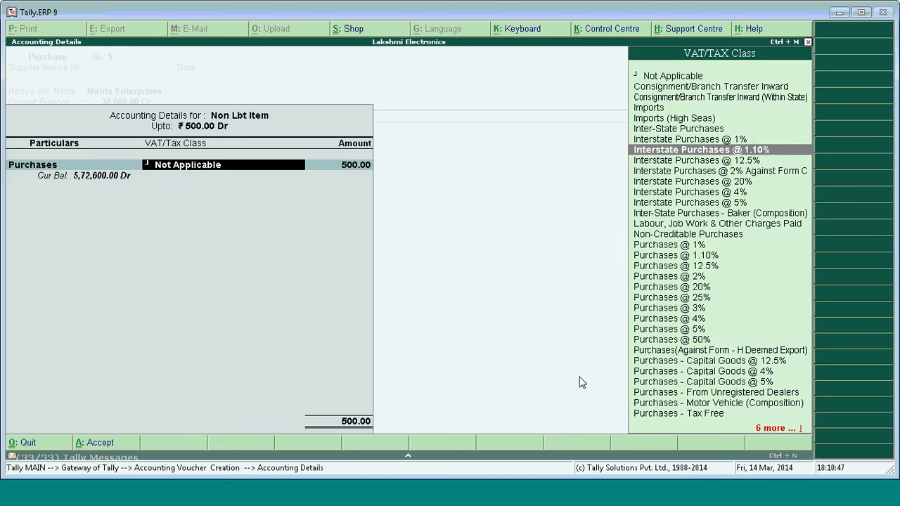
{"action": "key", "text": "p"}
{"action": "key", "text": "BackSpace"}
{"action": "key", "text": "BackSpace"}
{"action": "key", "text": "BackSpace"}
{"action": "key", "text": "BackSpace"}
{"action": "key", "text": "BackSpace"}
{"action": "key", "text": "BackSpace"}
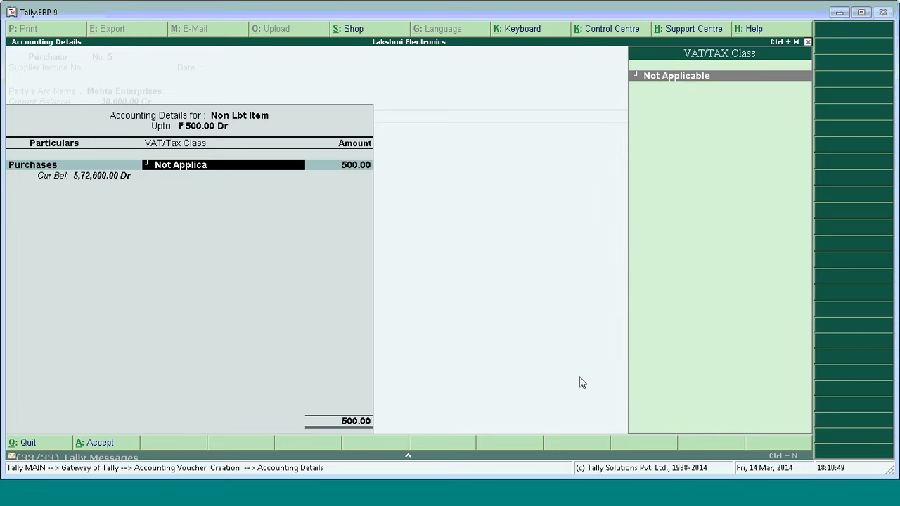
{"action": "key", "text": "BackSpace"}
{"action": "key", "text": "BackSpace"}
{"action": "key", "text": "BackSpace"}
{"action": "key", "text": "BackSpace"}
{"action": "key", "text": "BackSpace"}
{"action": "key", "text": "BackSpace"}
{"action": "key", "text": "BackSpace"}
{"action": "key", "text": "BackSpace"}
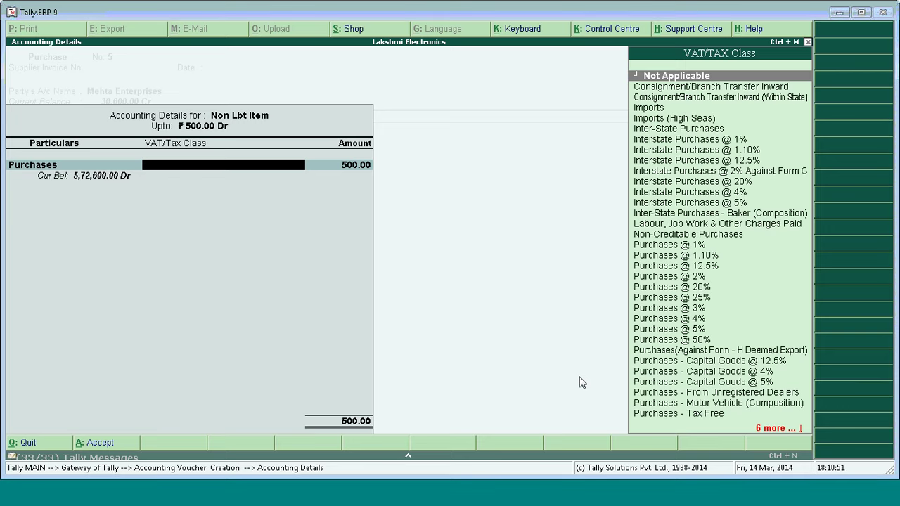
{"action": "type", "text": "Ex"}
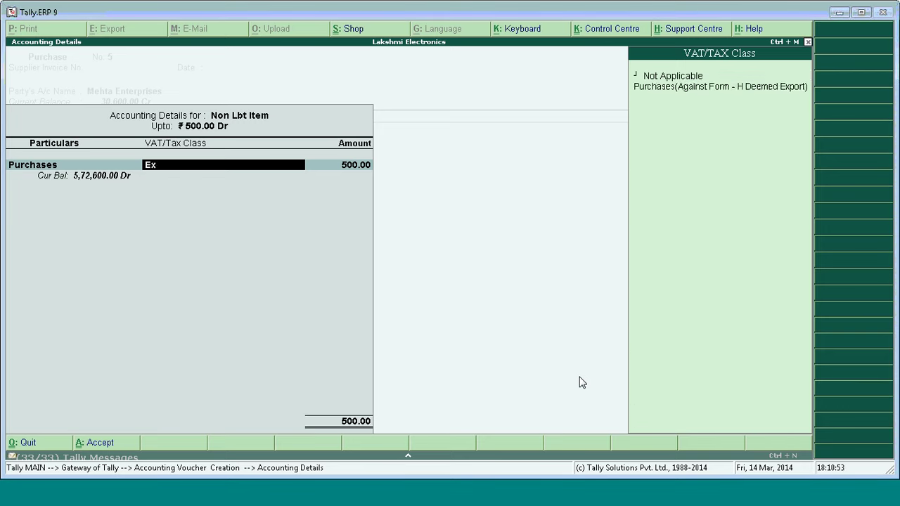
{"action": "key", "text": "BackSpace"}
{"action": "key", "text": "BackSpace"}
{"action": "type", "text": "P"}
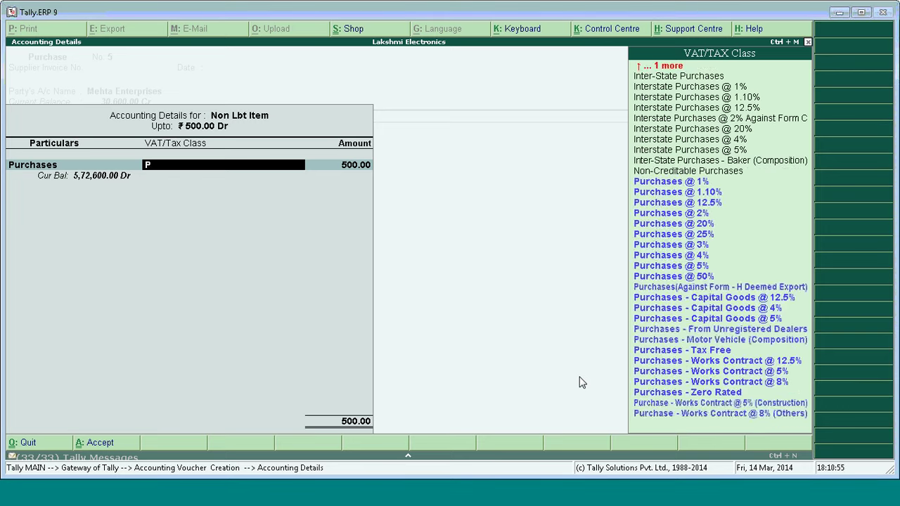
{"action": "type", "text": "urc"}
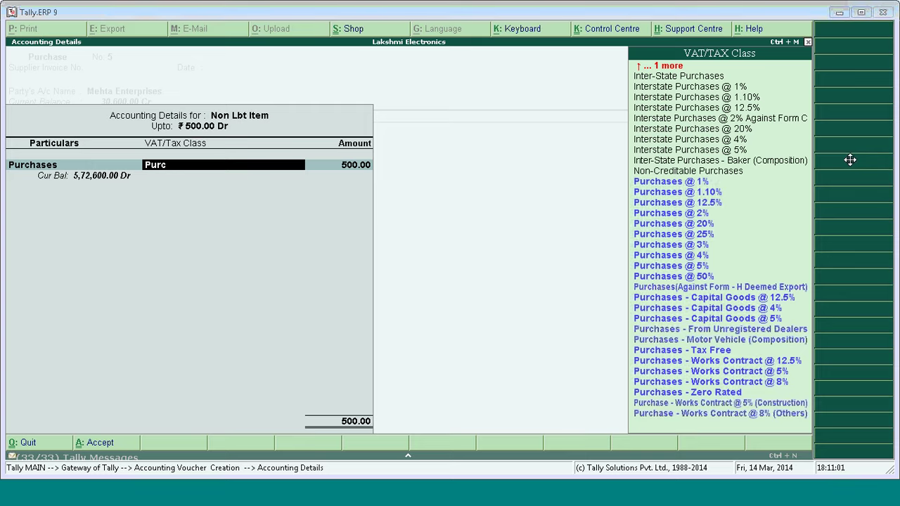
Give Non Lbt Item the Purchases - Zero Rated tax class and accept the line.
{"action": "left_click", "coordinate": [754, 258]}
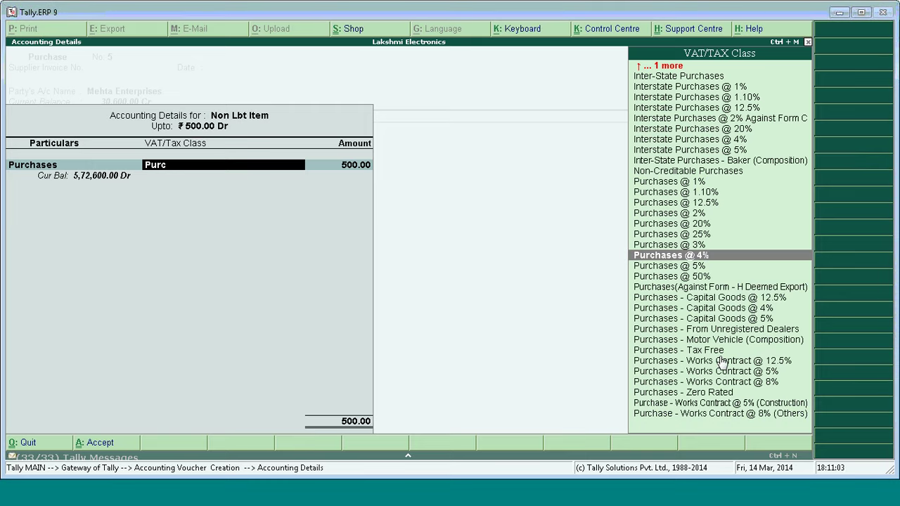
{"action": "key", "text": "Down"}
{"action": "key", "text": "Down"}
{"action": "key", "text": "Down"}
{"action": "key", "text": "Down"}
{"action": "key", "text": "Down"}
{"action": "key", "text": "Down"}
{"action": "key", "text": "Down"}
{"action": "key", "text": "Down"}
{"action": "key", "text": "Down"}
{"action": "key", "text": "Down"}
{"action": "key", "text": "Down"}
{"action": "key", "text": "Down"}
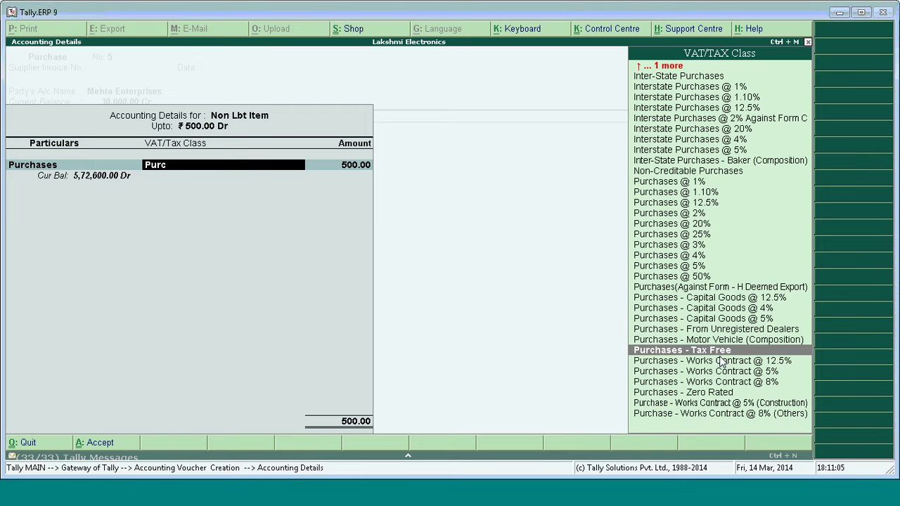
{"action": "key", "text": "Down"}
{"action": "key", "text": "Down"}
{"action": "key", "text": "Down"}
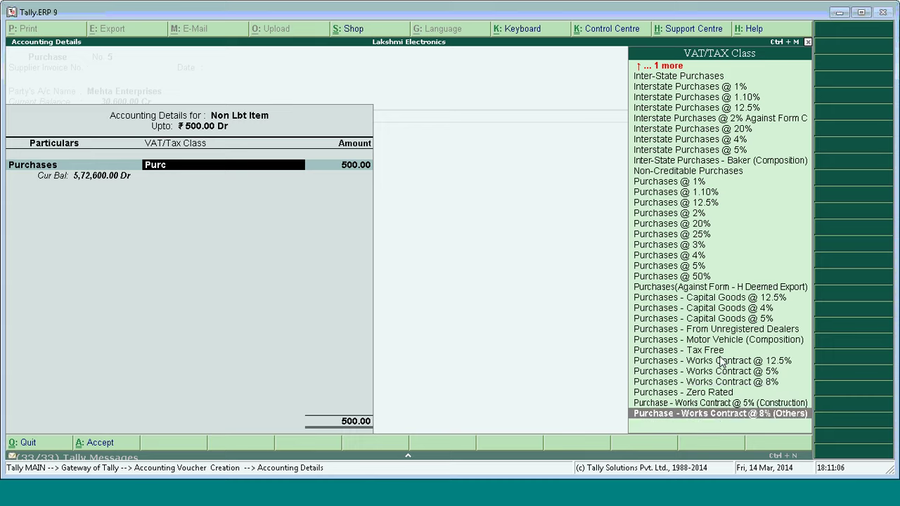
{"action": "key", "text": "Up"}
{"action": "key", "text": "Up"}
{"action": "key", "text": "Up"}
{"action": "key", "text": "Up"}
{"action": "key", "text": "Up"}
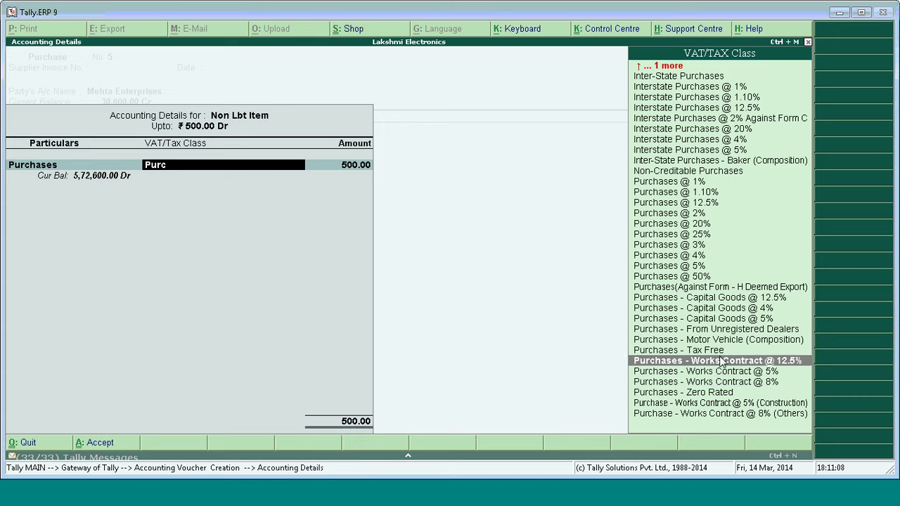
{"action": "key", "text": "Down"}
{"action": "key", "text": "Down"}
{"action": "key", "text": "Down"}
{"action": "key", "text": "Return"}
{"action": "key", "text": "Return"}
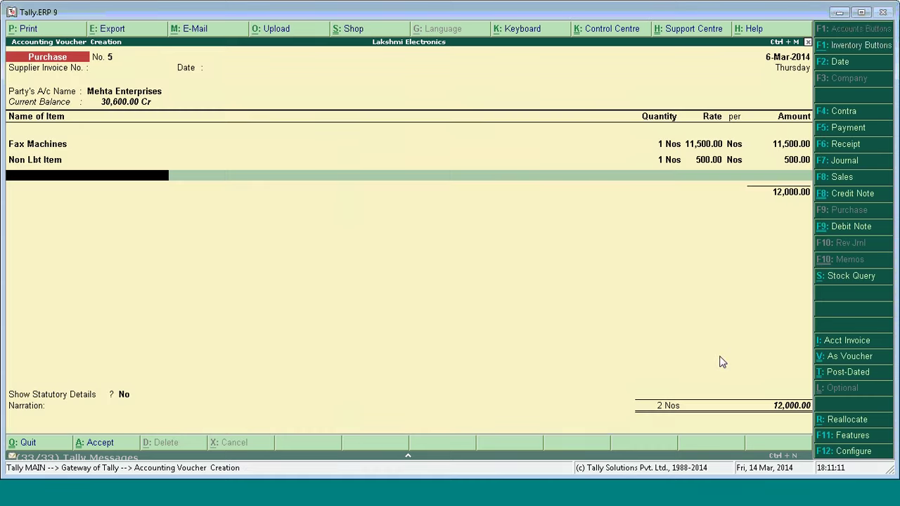
{"action": "key", "text": "Return"}
Add the Input VAT @ 12.5% ledger to the voucher with an amount of 1,437.50.
{"action": "key", "text": "Up"}
{"action": "key", "text": "Up"}
{"action": "key", "text": "Up"}
{"action": "key", "text": "Up"}
{"action": "key", "text": "Up"}
{"action": "key", "text": "Up"}
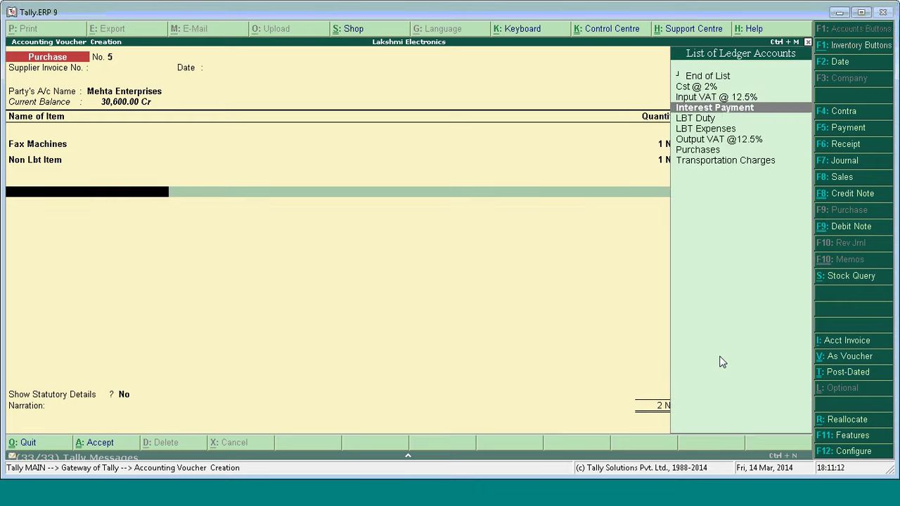
{"action": "key", "text": "Up"}
{"action": "key", "text": "Return"}
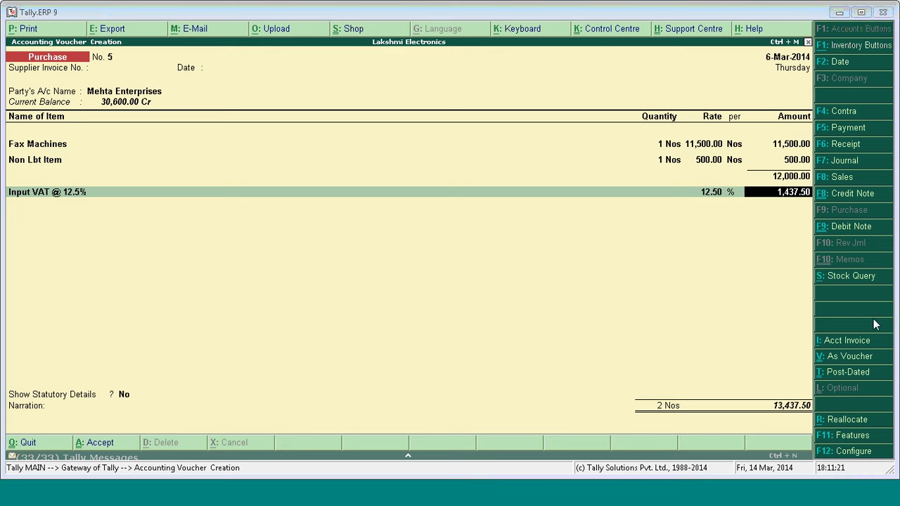
{"action": "key", "text": "Return"}
{"action": "key", "text": "Return"}
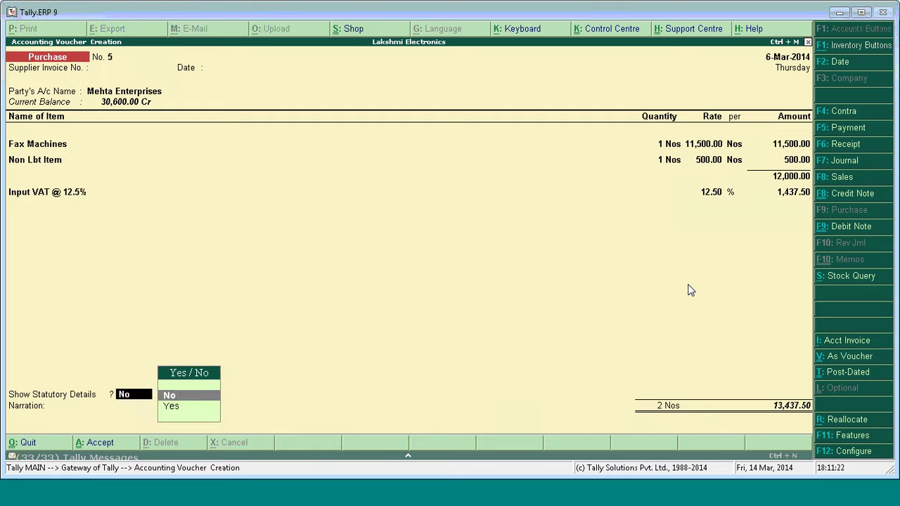
Keep statutory details off, accept the 13,437.50 New Ref bill entry, and save the voucher.
{"action": "key", "text": "Return"}
{"action": "key", "text": "Return"}
{"action": "key", "text": "Return"}
{"action": "key", "text": "Return"}
{"action": "key", "text": "Return"}
{"action": "key", "text": "Return"}
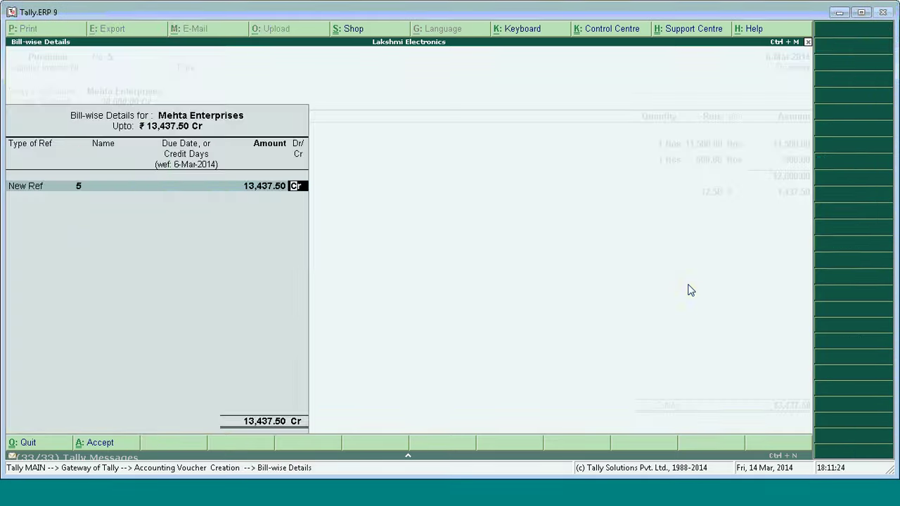
{"action": "key", "text": "Return"}
{"action": "key", "text": "Return"}
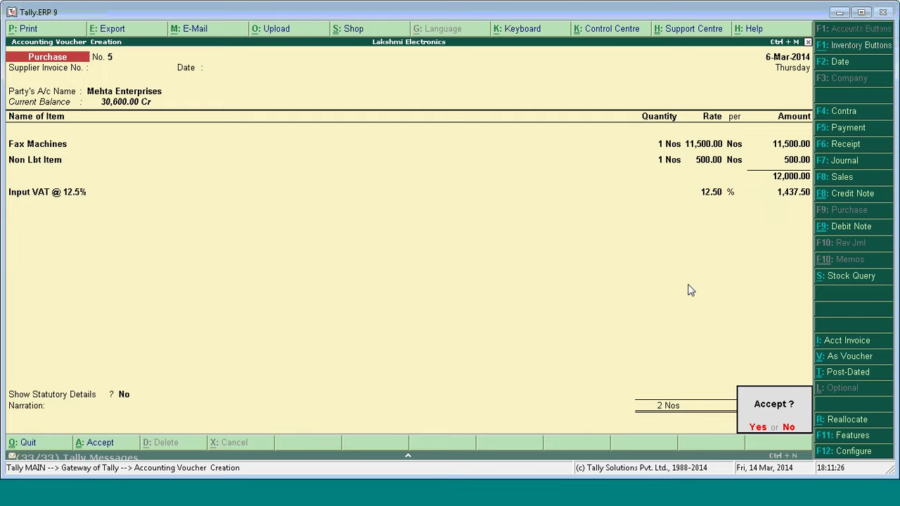
{"action": "key", "text": "Return"}
{"action": "key", "text": "Escape"}
{"action": "key", "text": "Return"}
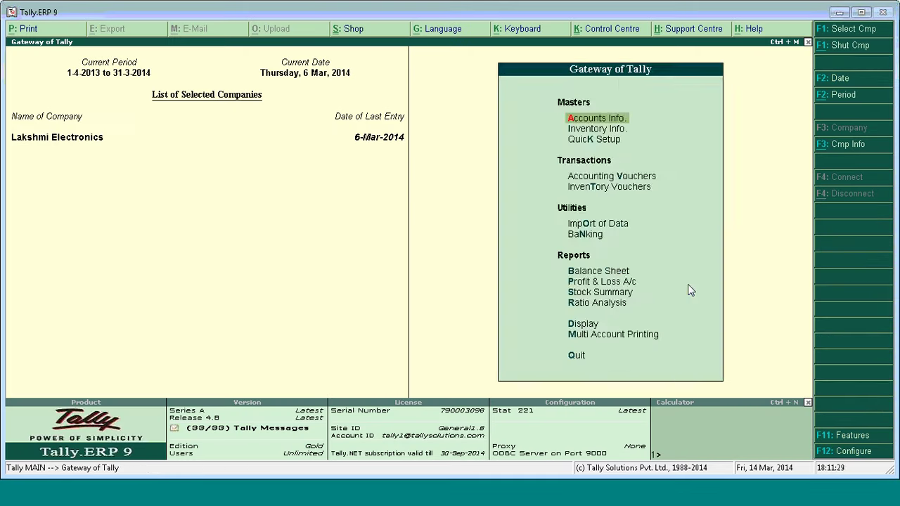
Open the LBT Computation report for the Pune zone from Display > Statutory Reports.
{"action": "key", "text": "d"}
{"action": "key", "text": "u"}
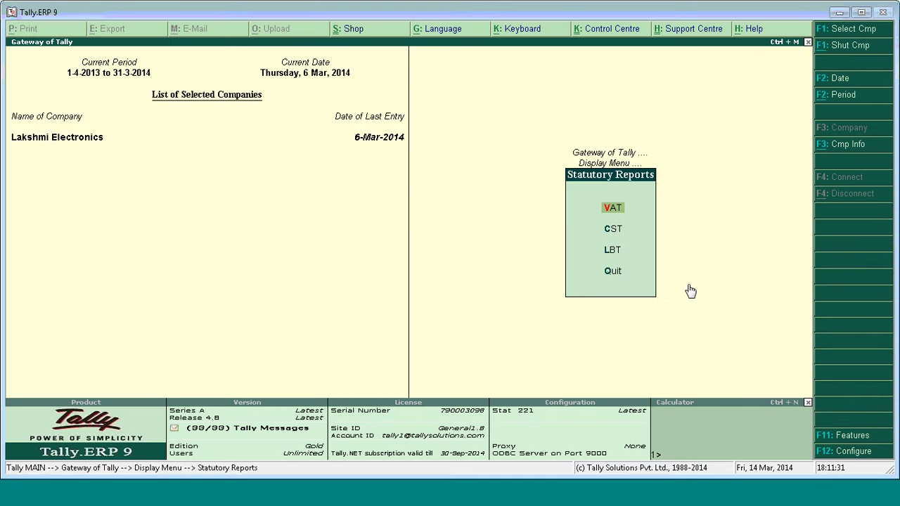
{"action": "key", "text": "l"}
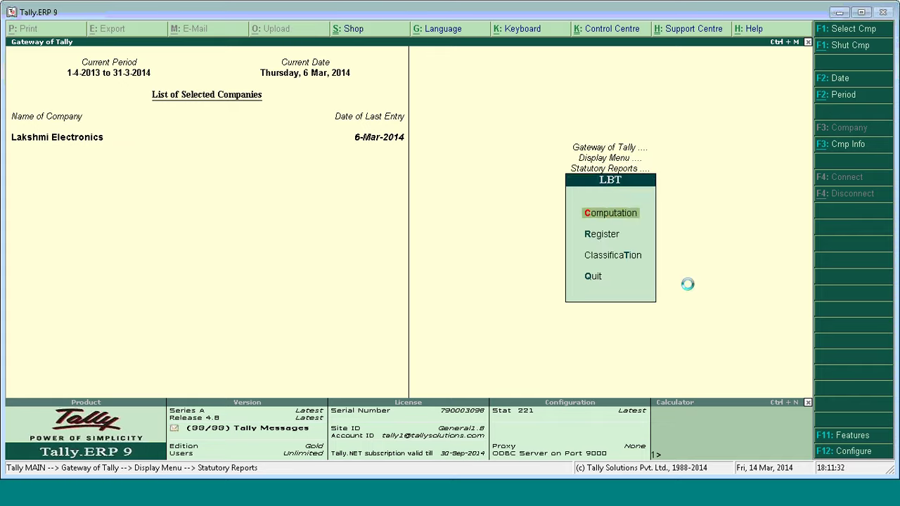
{"action": "key", "text": "c"}
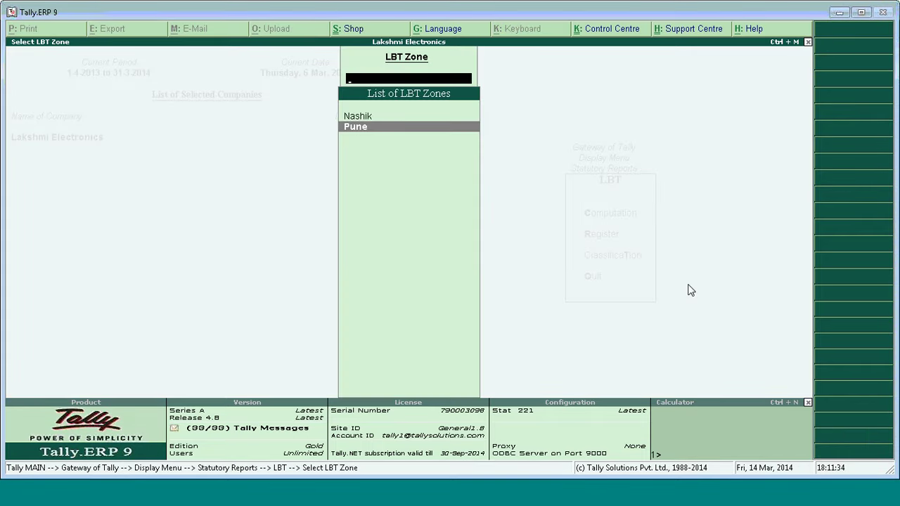
{"action": "key", "text": "Return"}
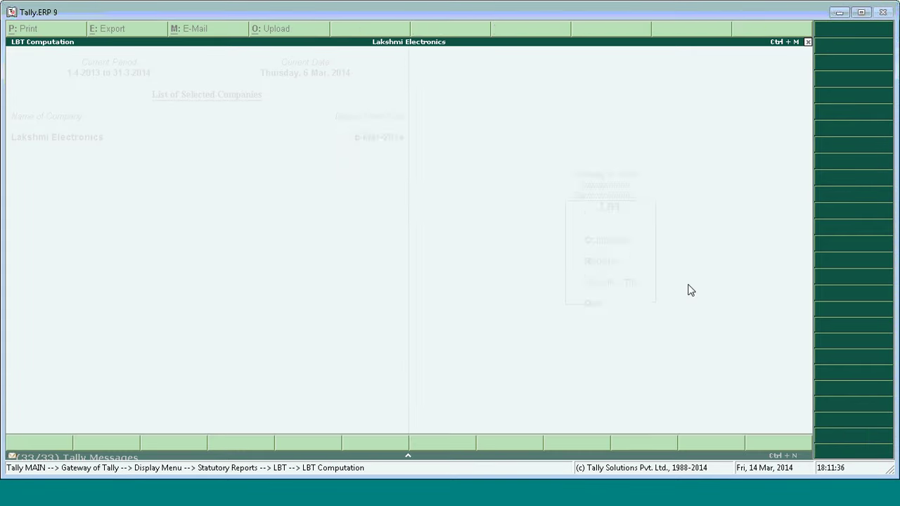
{"action": "key", "text": "Return"}
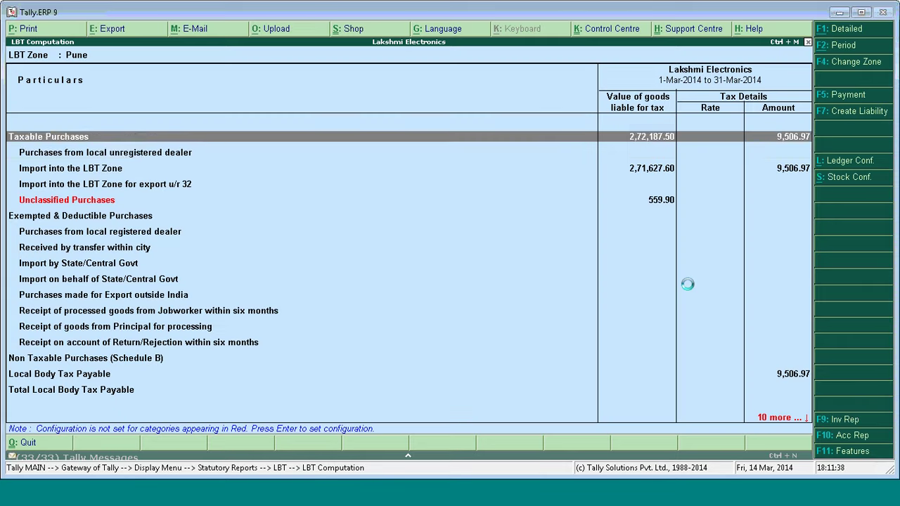
Drill into the Import into the LBT Zone row to list its vouchers.
{"action": "key", "text": "Down"}
{"action": "key", "text": "Down"}
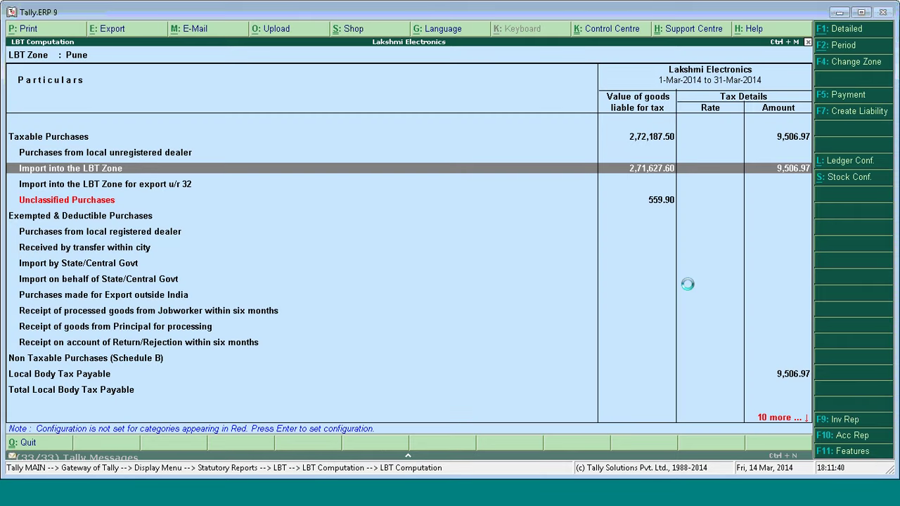
{"action": "key", "text": "Return"}
{"action": "key", "text": "Down"}
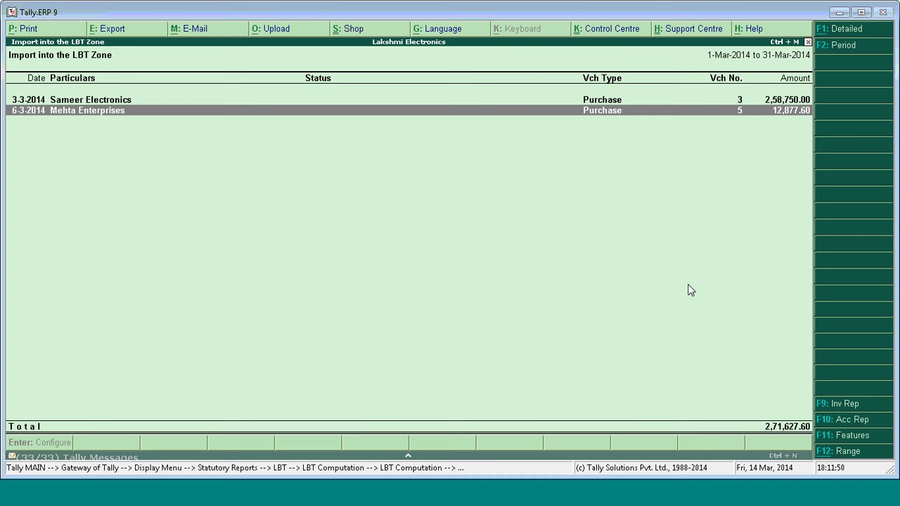
Expand Mehta Enterprises to check its Fax Machines and Non Lbt Item lines, then open voucher No. 5.
{"action": "key", "text": "shift+Return"}
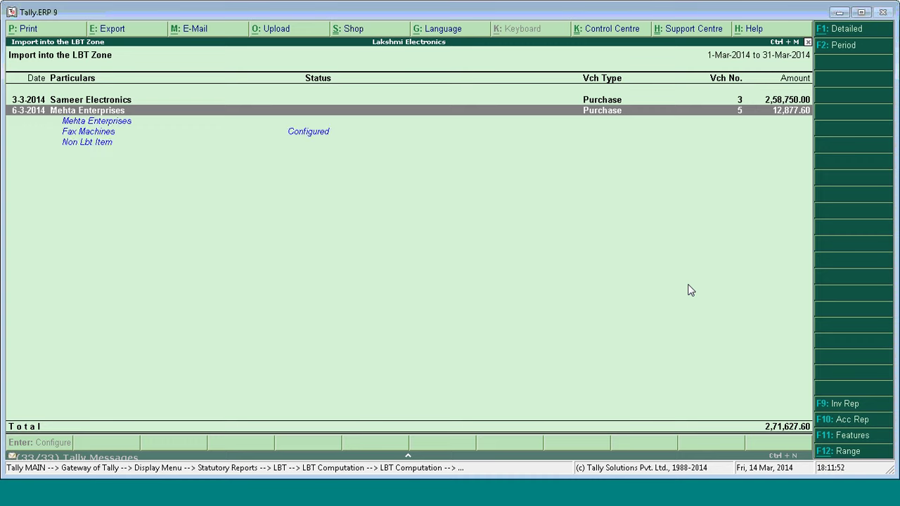
{"action": "key", "text": "Down"}
{"action": "key", "text": "Down"}
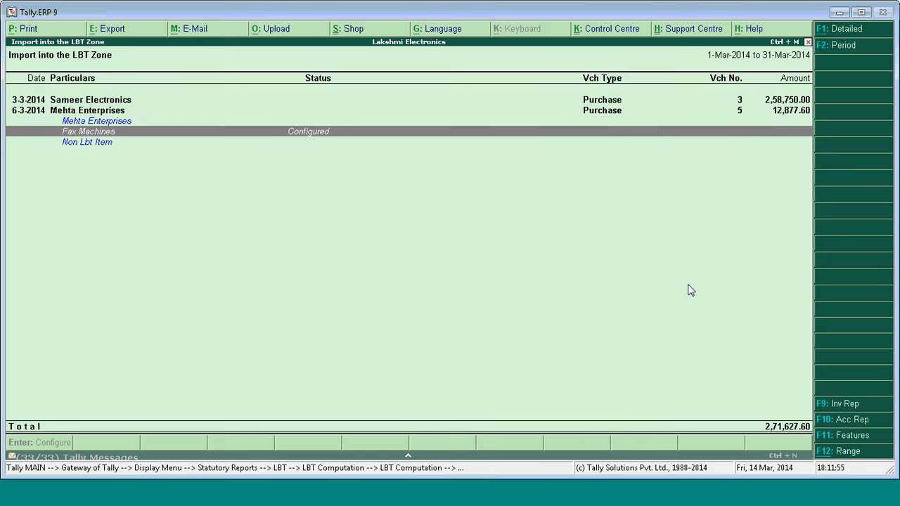
{"action": "key", "text": "Down"}
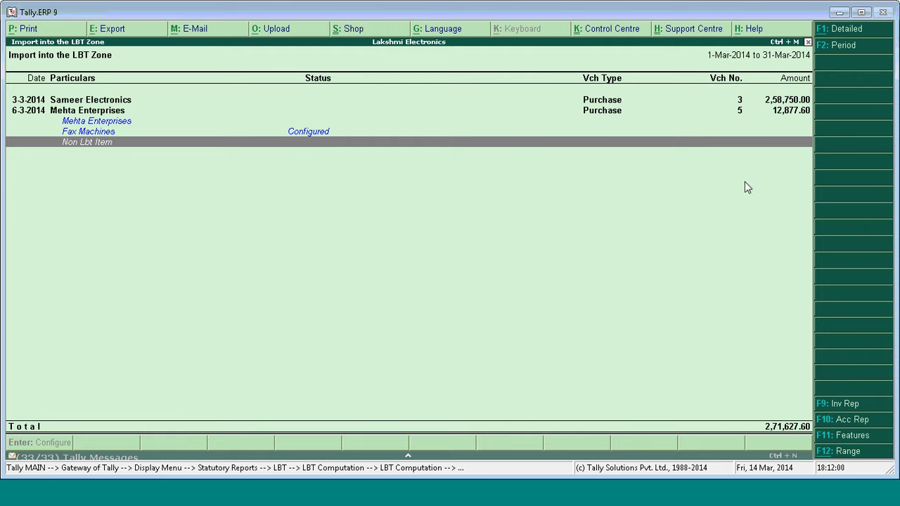
{"action": "left_click", "coordinate": [632, 112]}
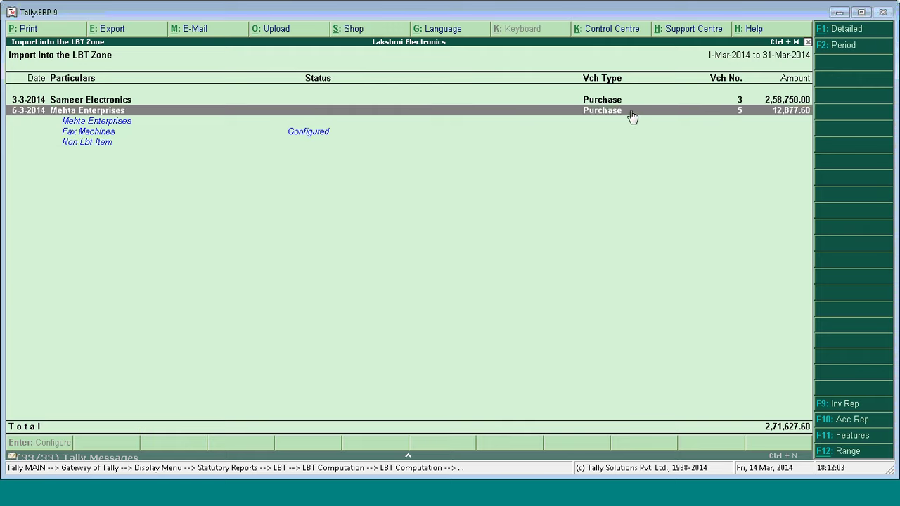
{"action": "key", "text": "Return"}
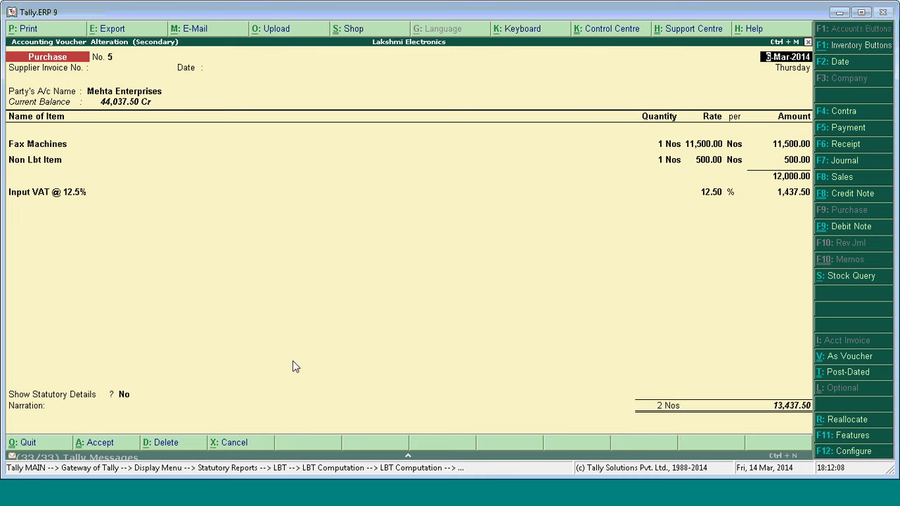
Show the voucher's statutory details in the detailed item-wise VAT breakup.
{"action": "left_click", "coordinate": [130, 395]}
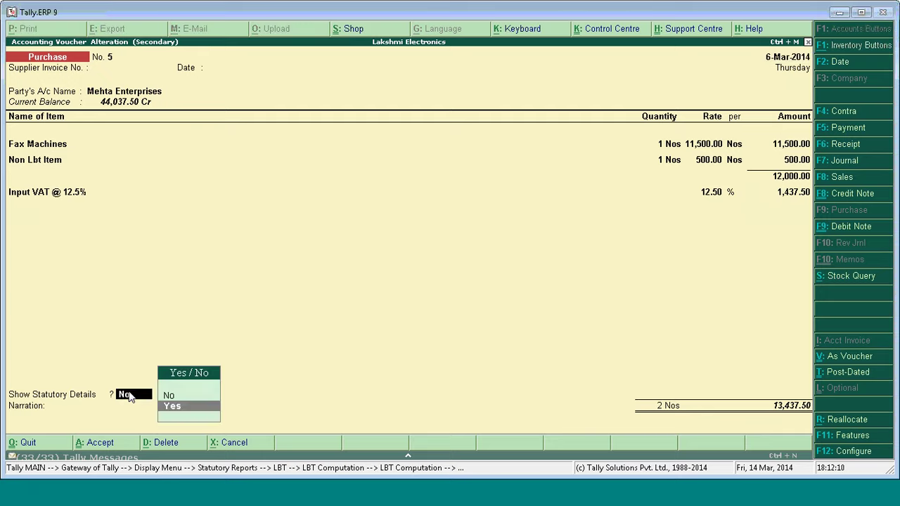
{"action": "key", "text": "Return"}
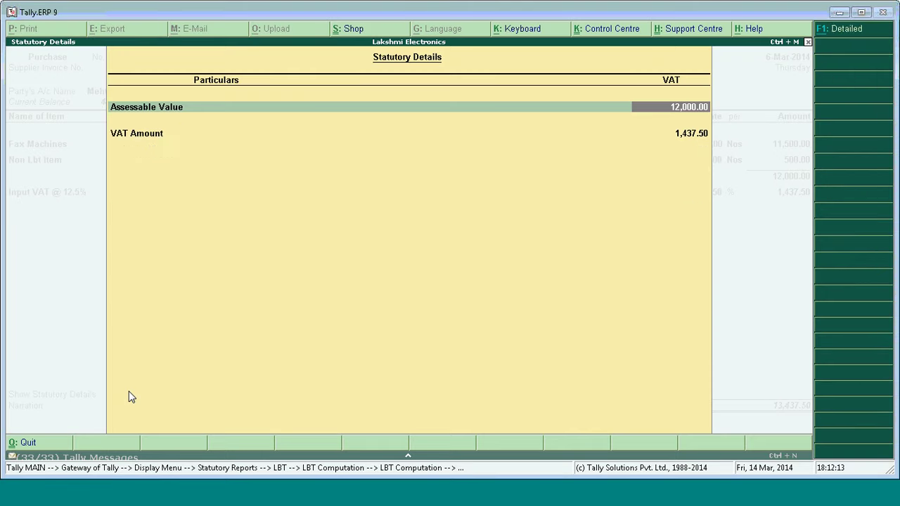
{"action": "key", "text": "alt+F1"}
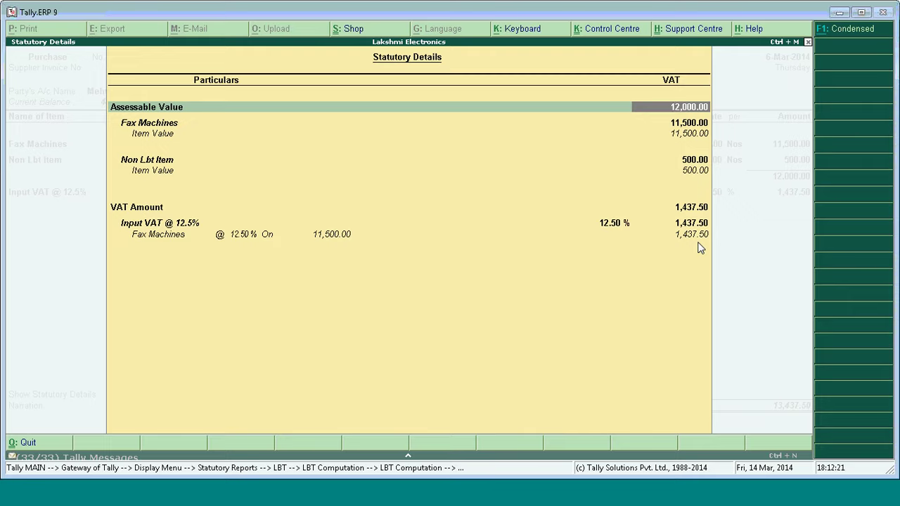
Close the statutory details and quit the voucher without changes, back to the Import into the LBT Zone list.
{"action": "key", "text": "Escape"}
{"action": "key", "text": "Return"}
{"action": "key", "text": "Escape"}
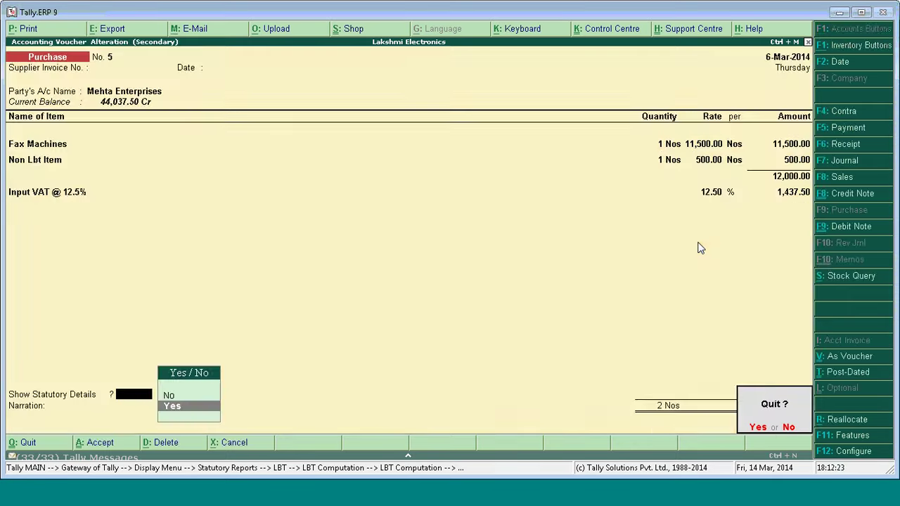
{"action": "key", "text": "Return"}
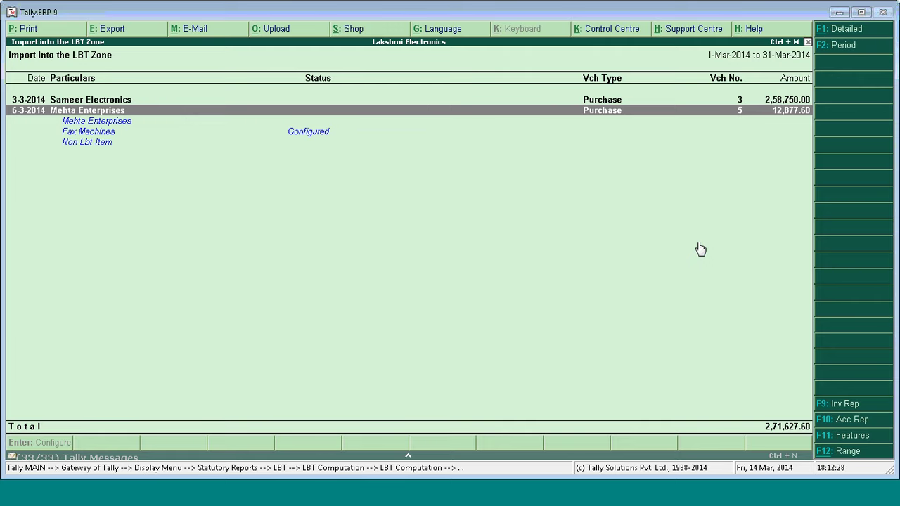
Go back from the Import into the LBT Zone list to the Pune LBT Computation report.
{"action": "key", "text": "Escape"}
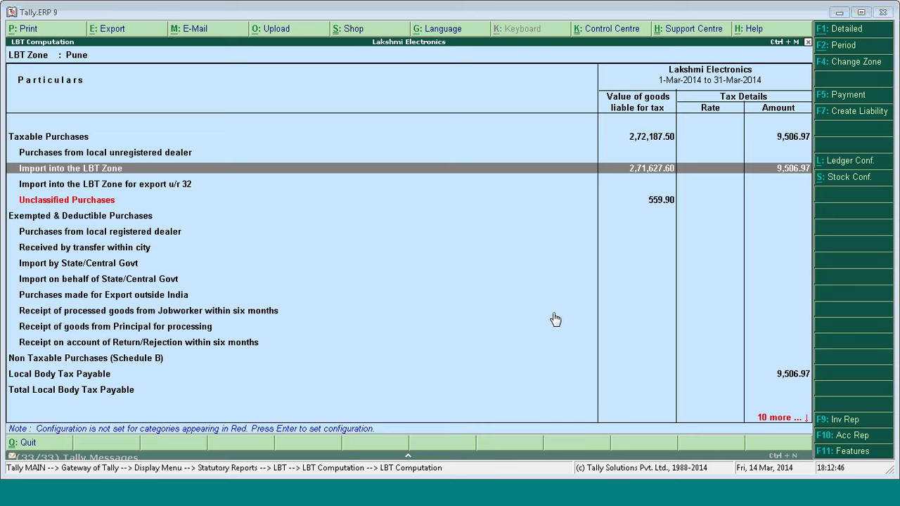
Run the PowerPoint slide show full screen from the Questions and Answers slide.
{"action": "left_click", "coordinate": [266, 505]}
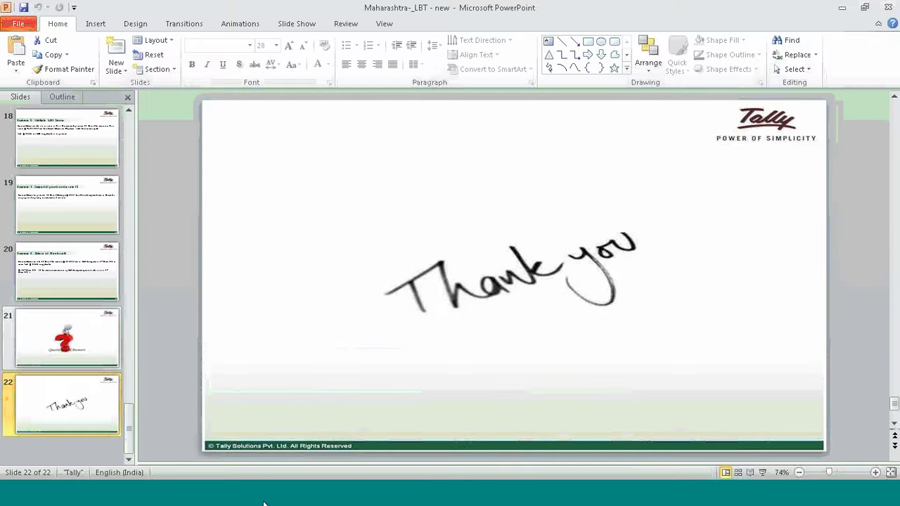
{"action": "left_click", "coordinate": [73, 271]}
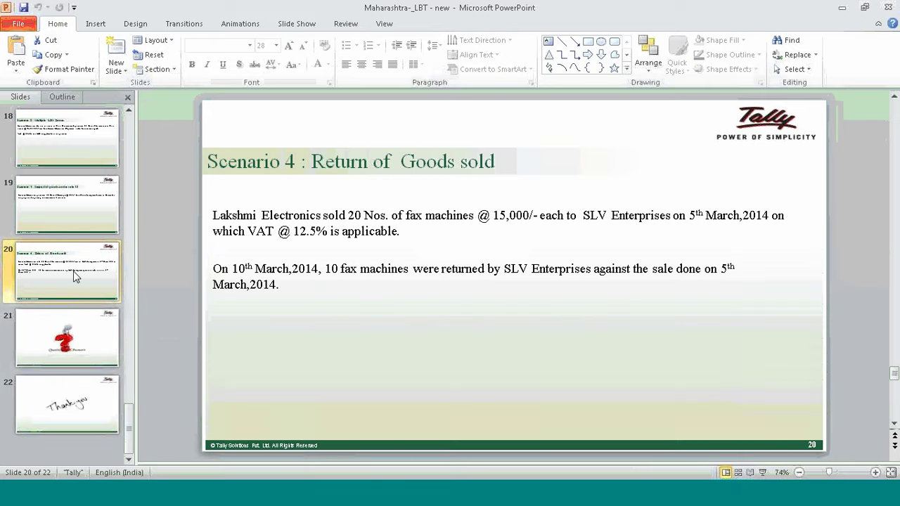
{"action": "left_click", "coordinate": [82, 341]}
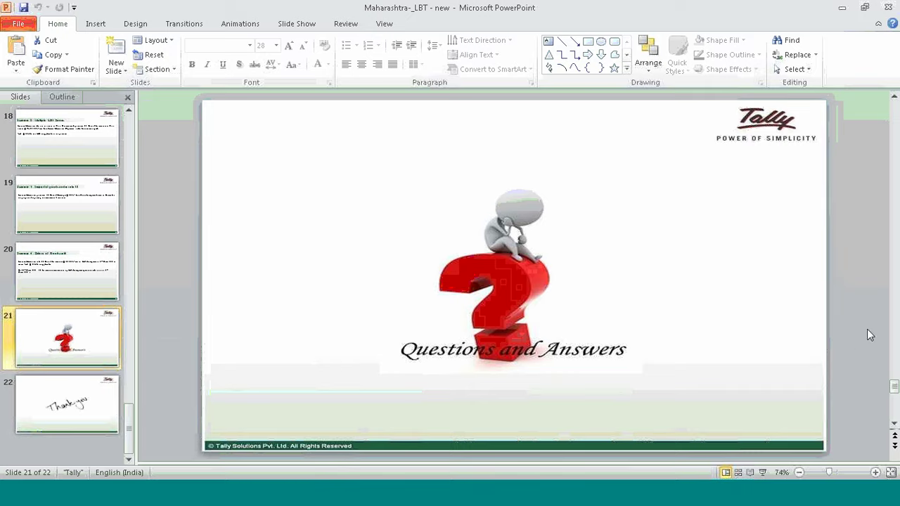
{"action": "left_click", "coordinate": [762, 472]}
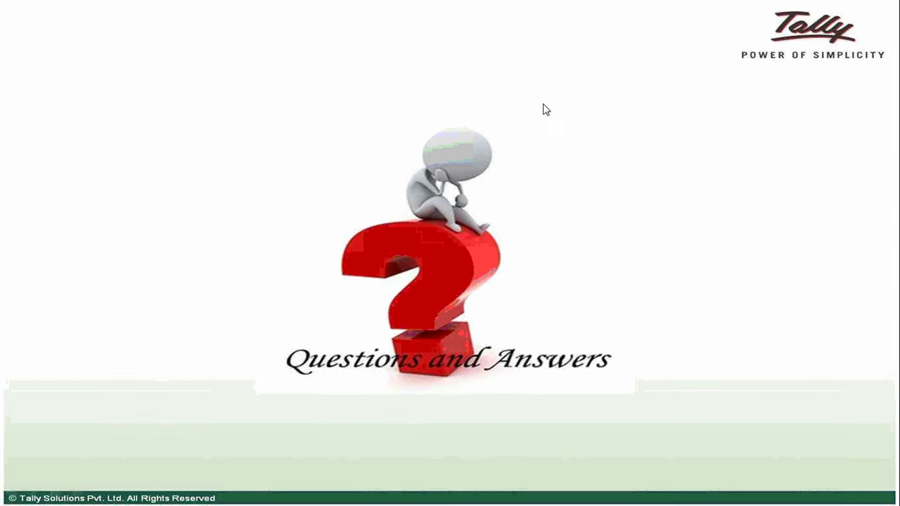